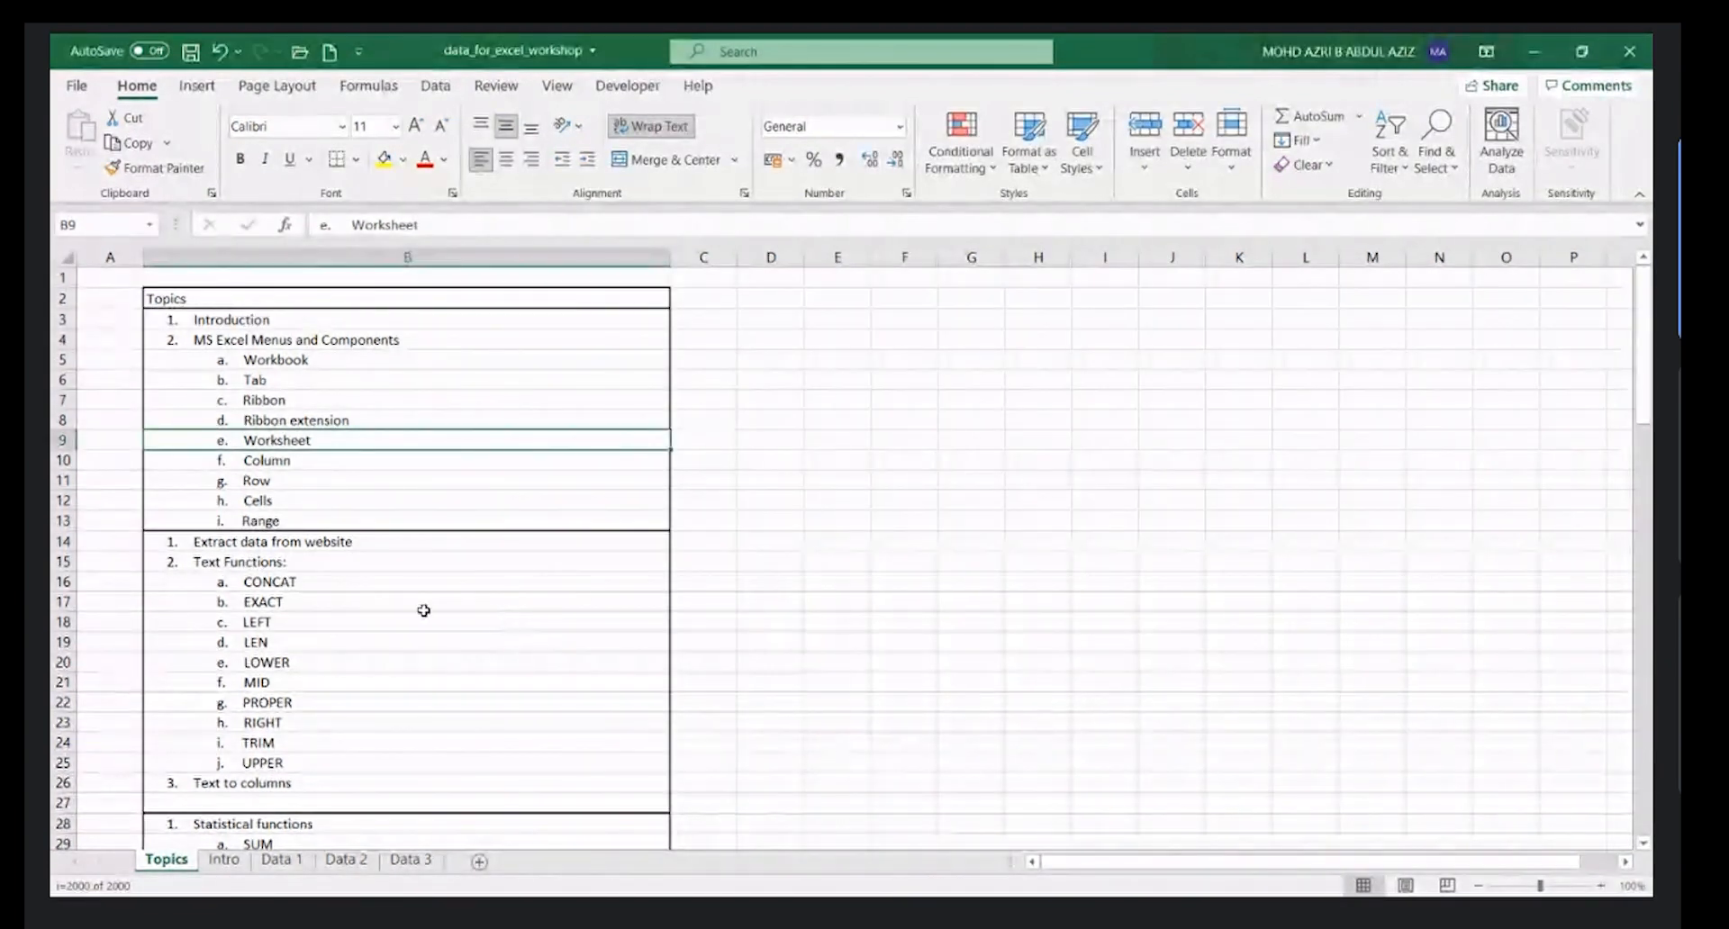
{"action": "left_click", "coordinate": [238, 543]}
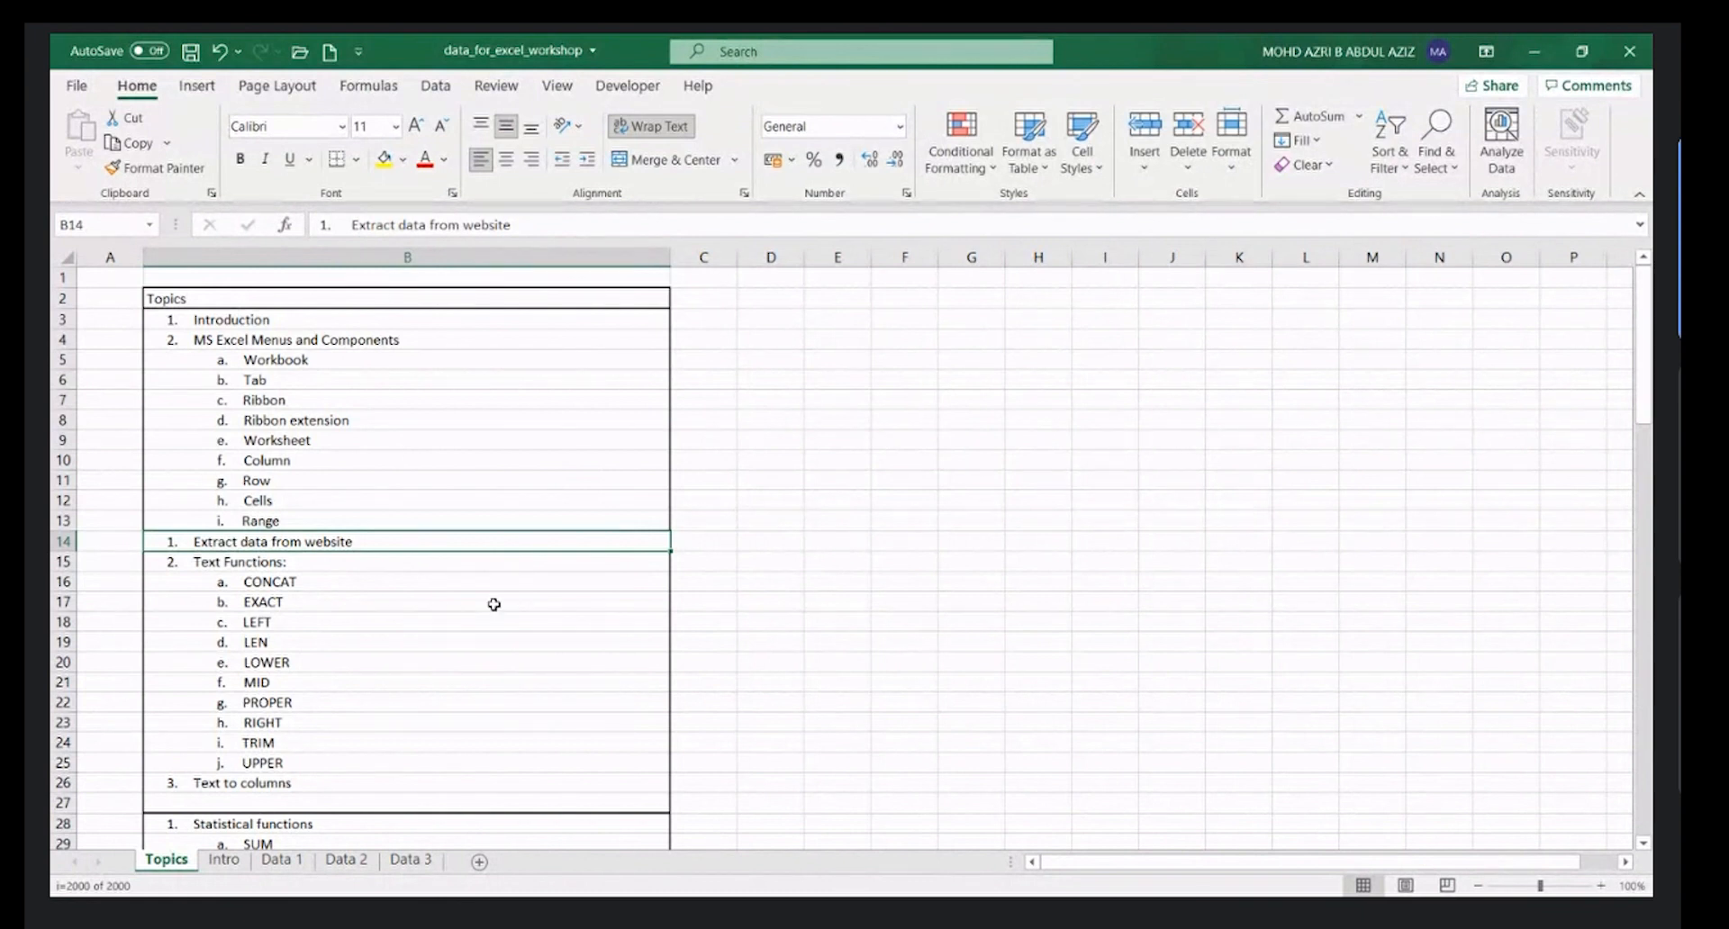
{"action": "left_click", "coordinate": [322, 475]}
{"action": "left_click", "coordinate": [318, 456]}
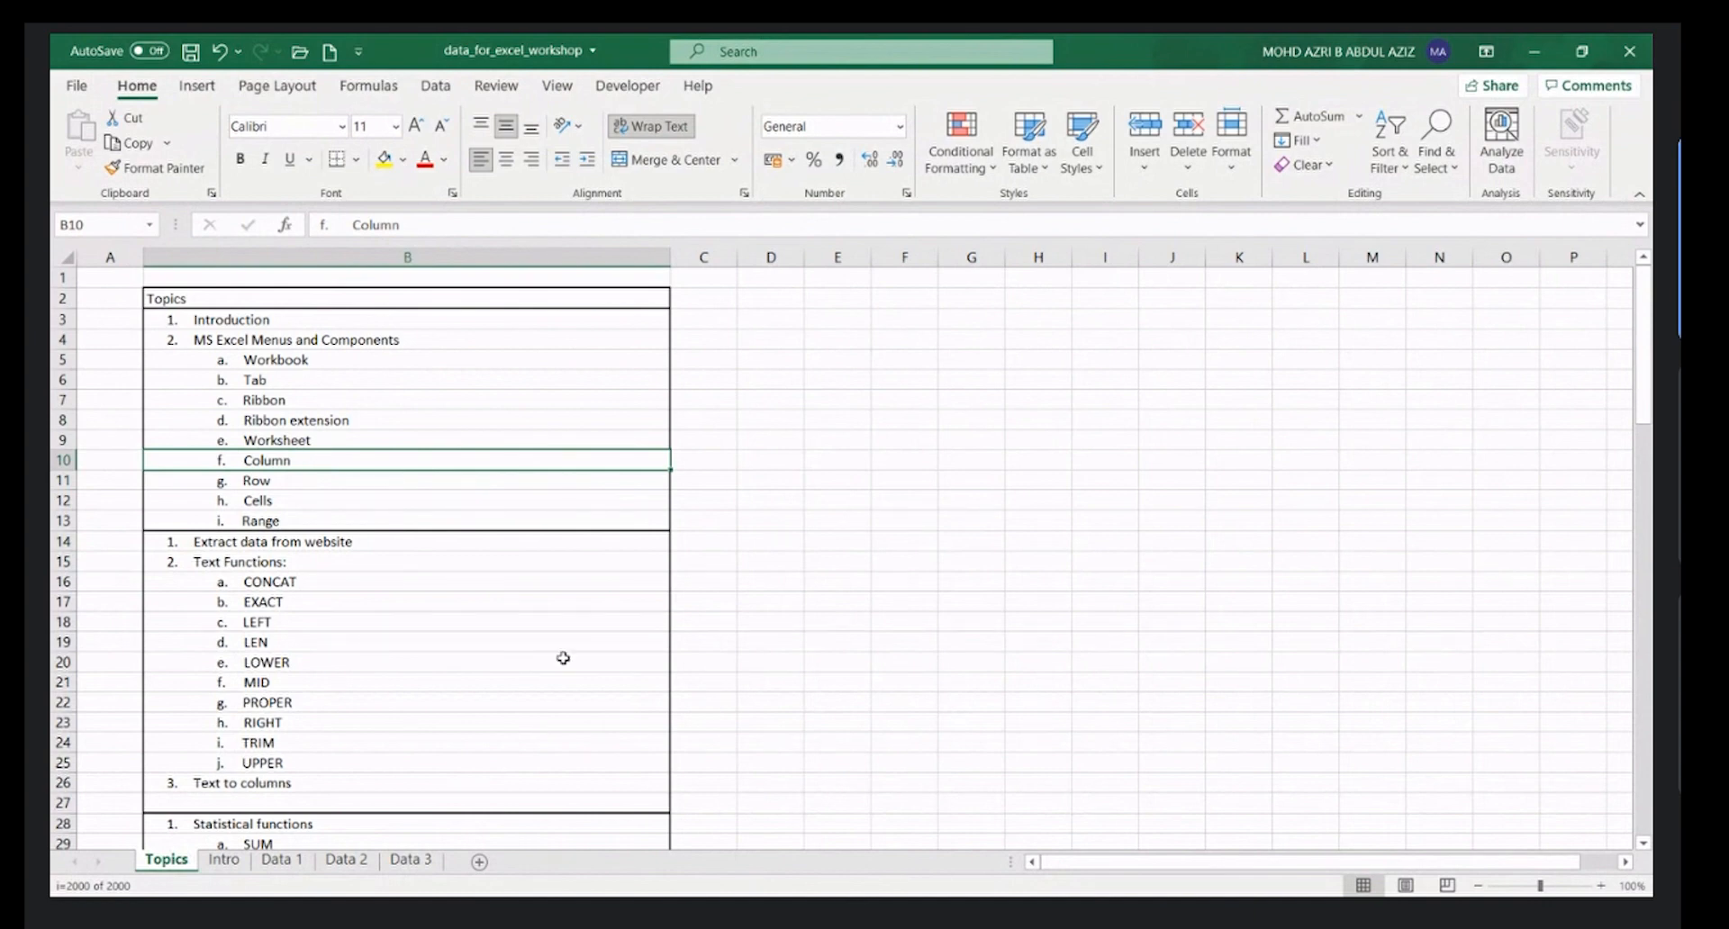
- Go to the Data 3 sheet and select columns D through K as a block, followed by the whole of row 4
{"action": "left_click", "coordinate": [407, 861]}
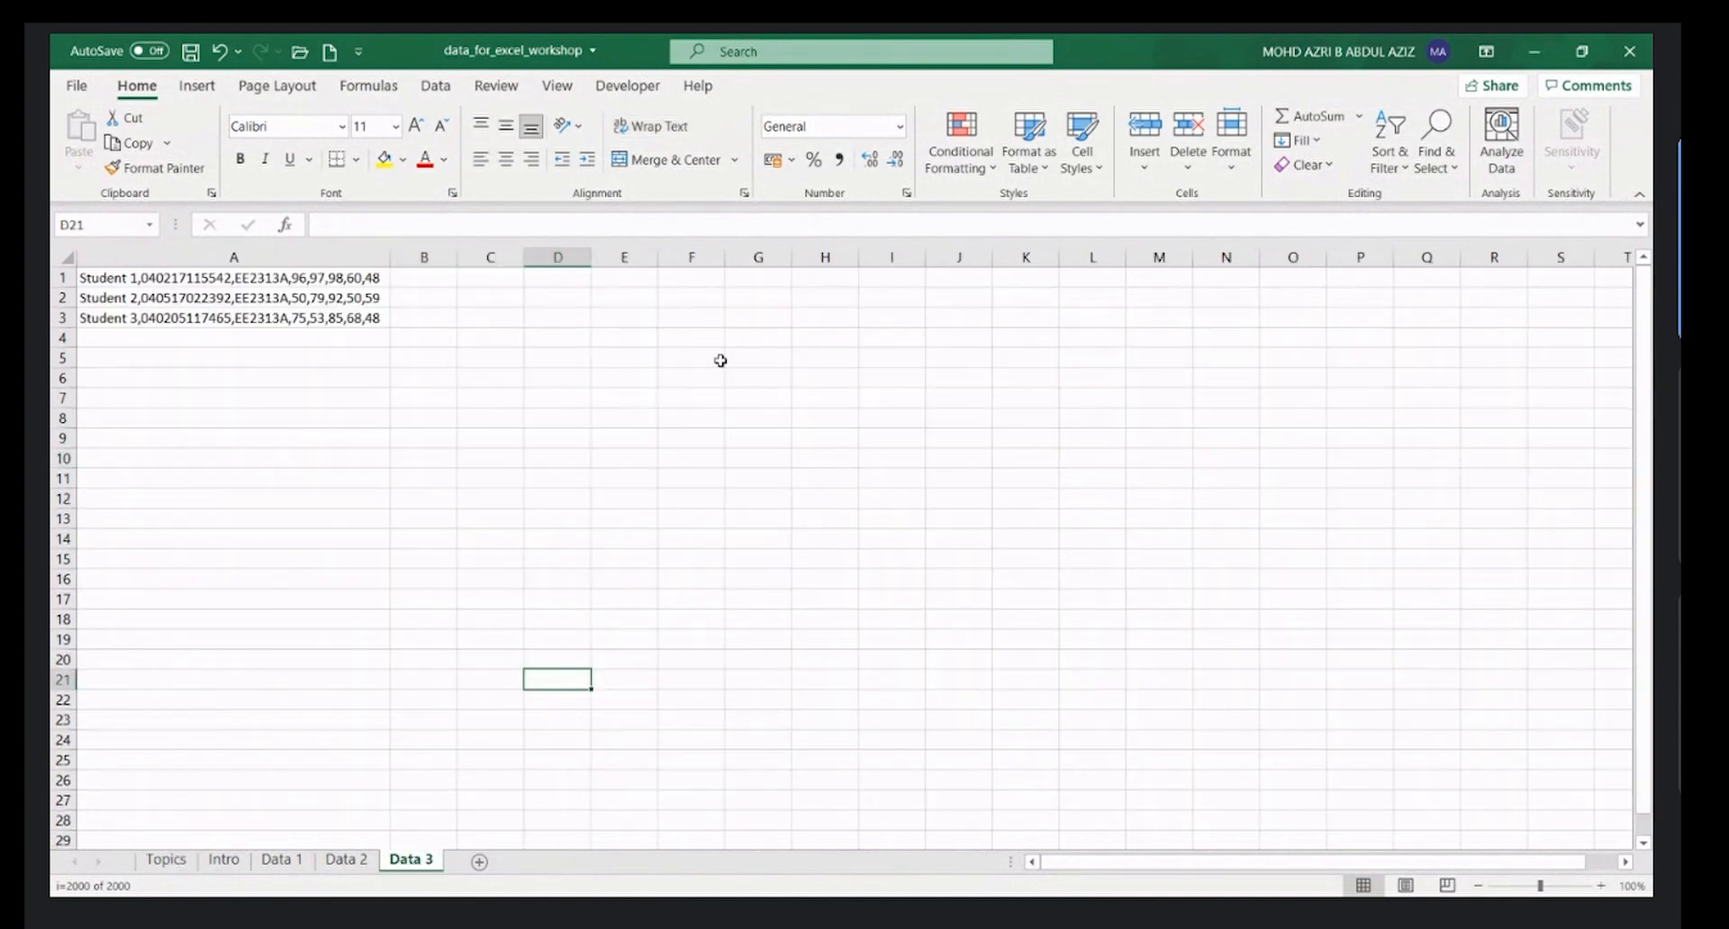
{"action": "left_click", "coordinate": [577, 255]}
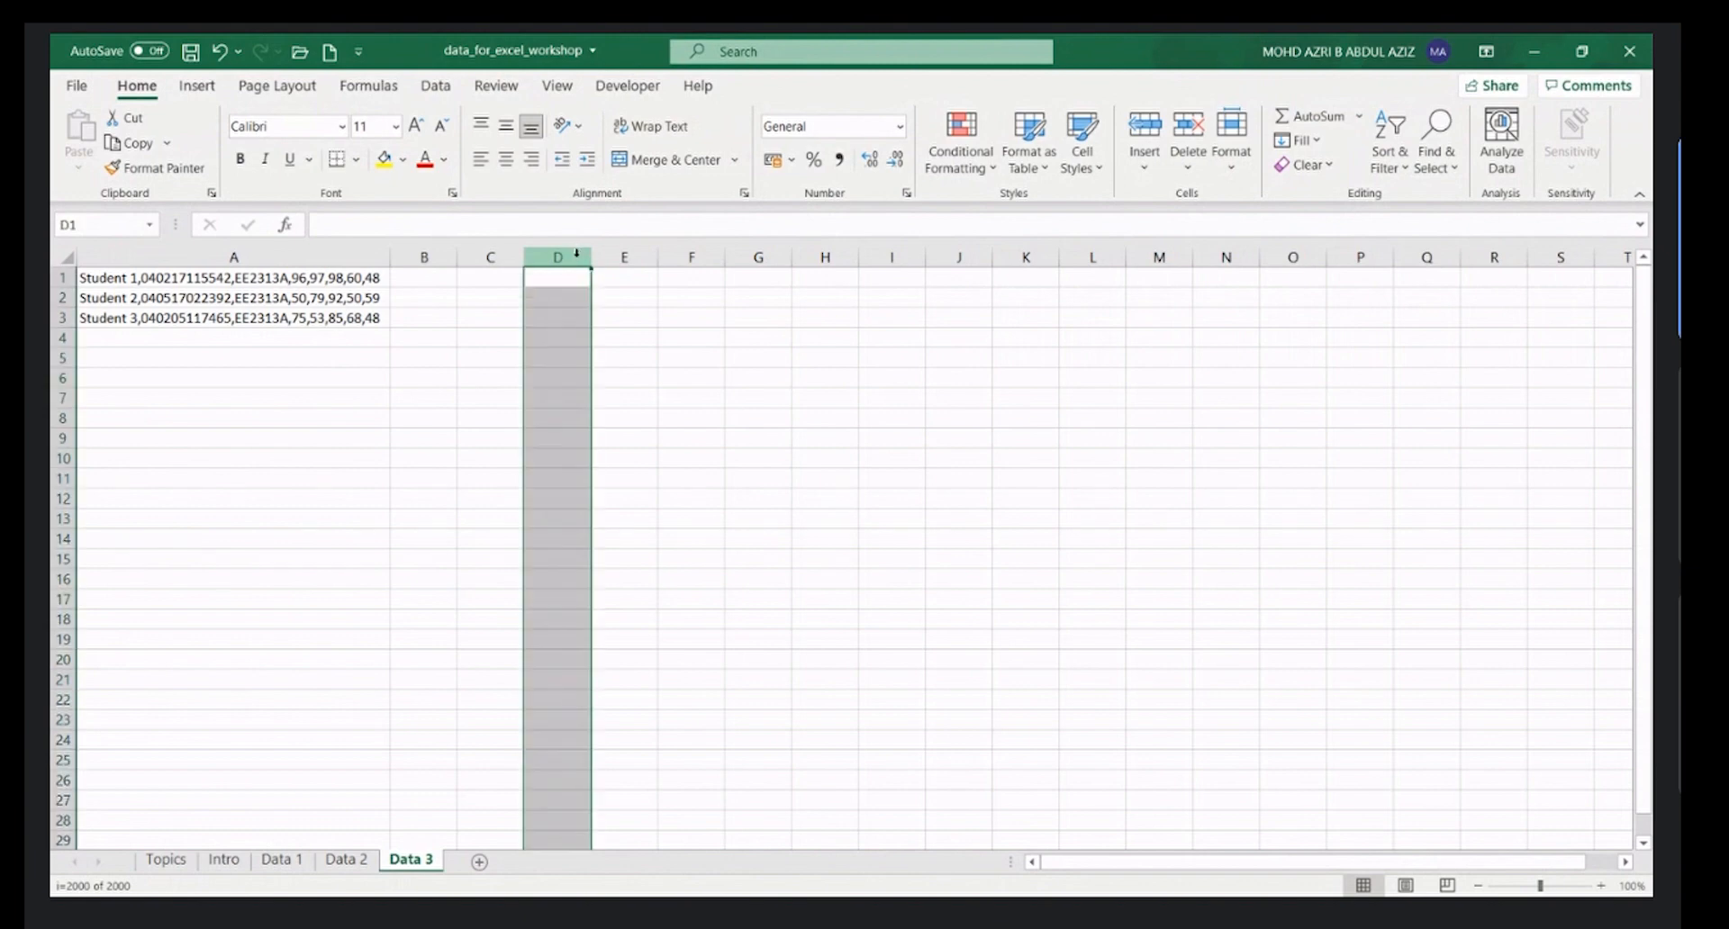
{"action": "left_click", "coordinate": [641, 256]}
{"action": "left_click_drag", "start_coordinate": [569, 256], "coordinate": [1026, 256]}
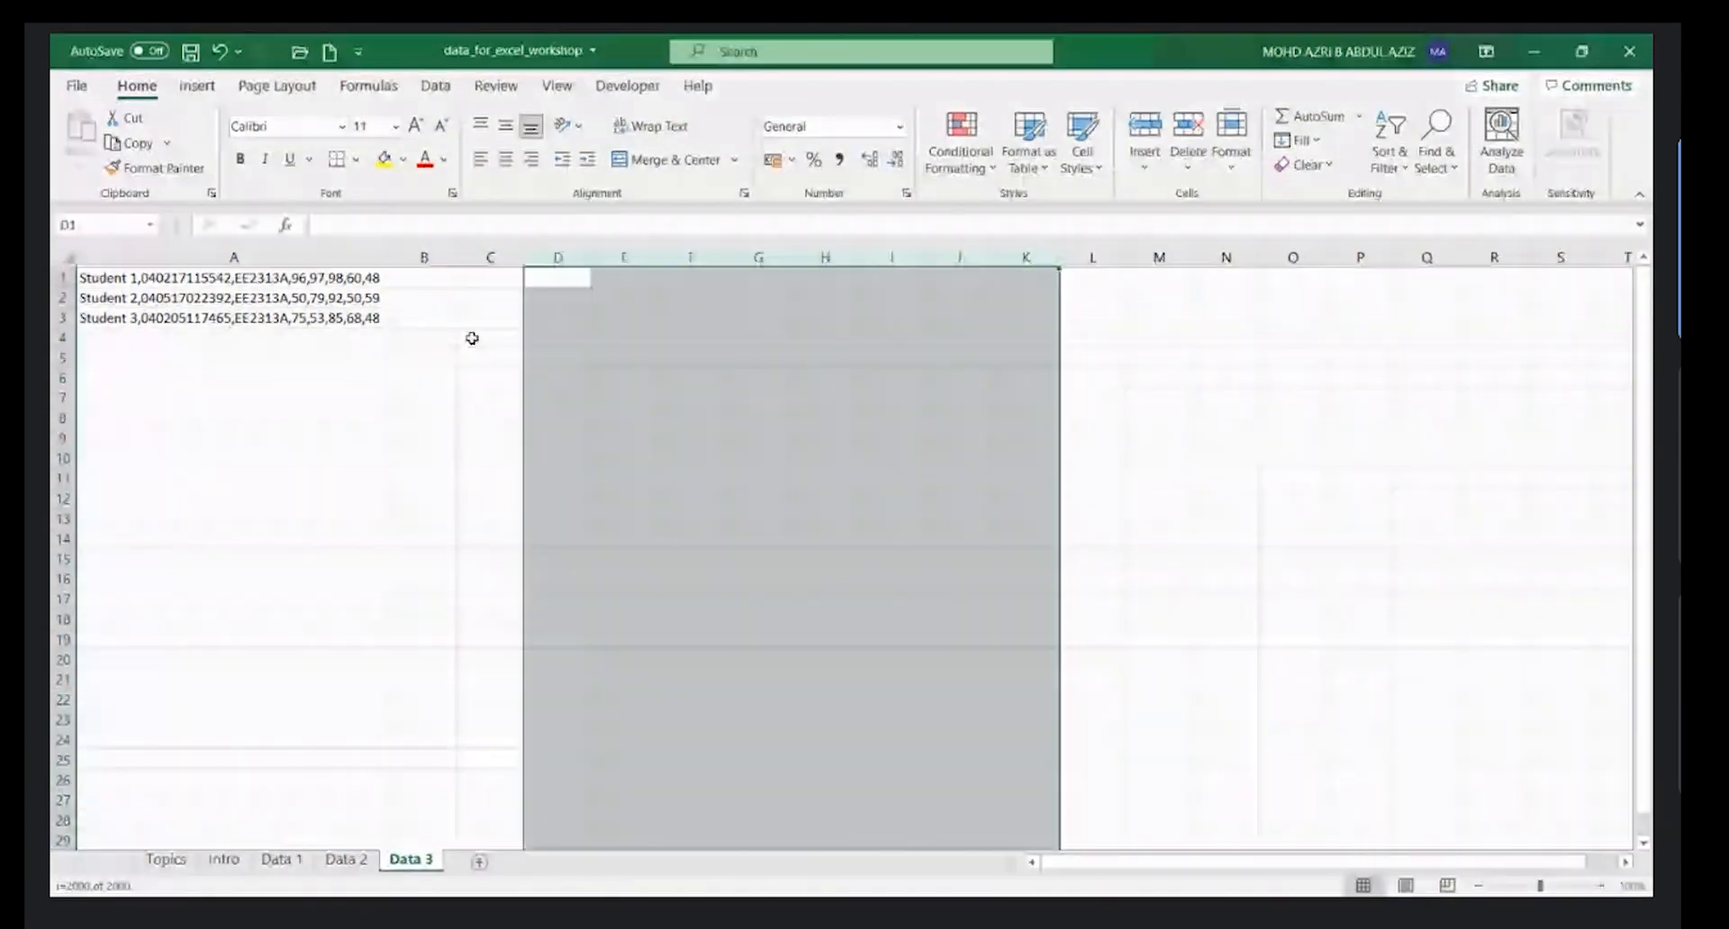
{"action": "left_click", "coordinate": [69, 336]}
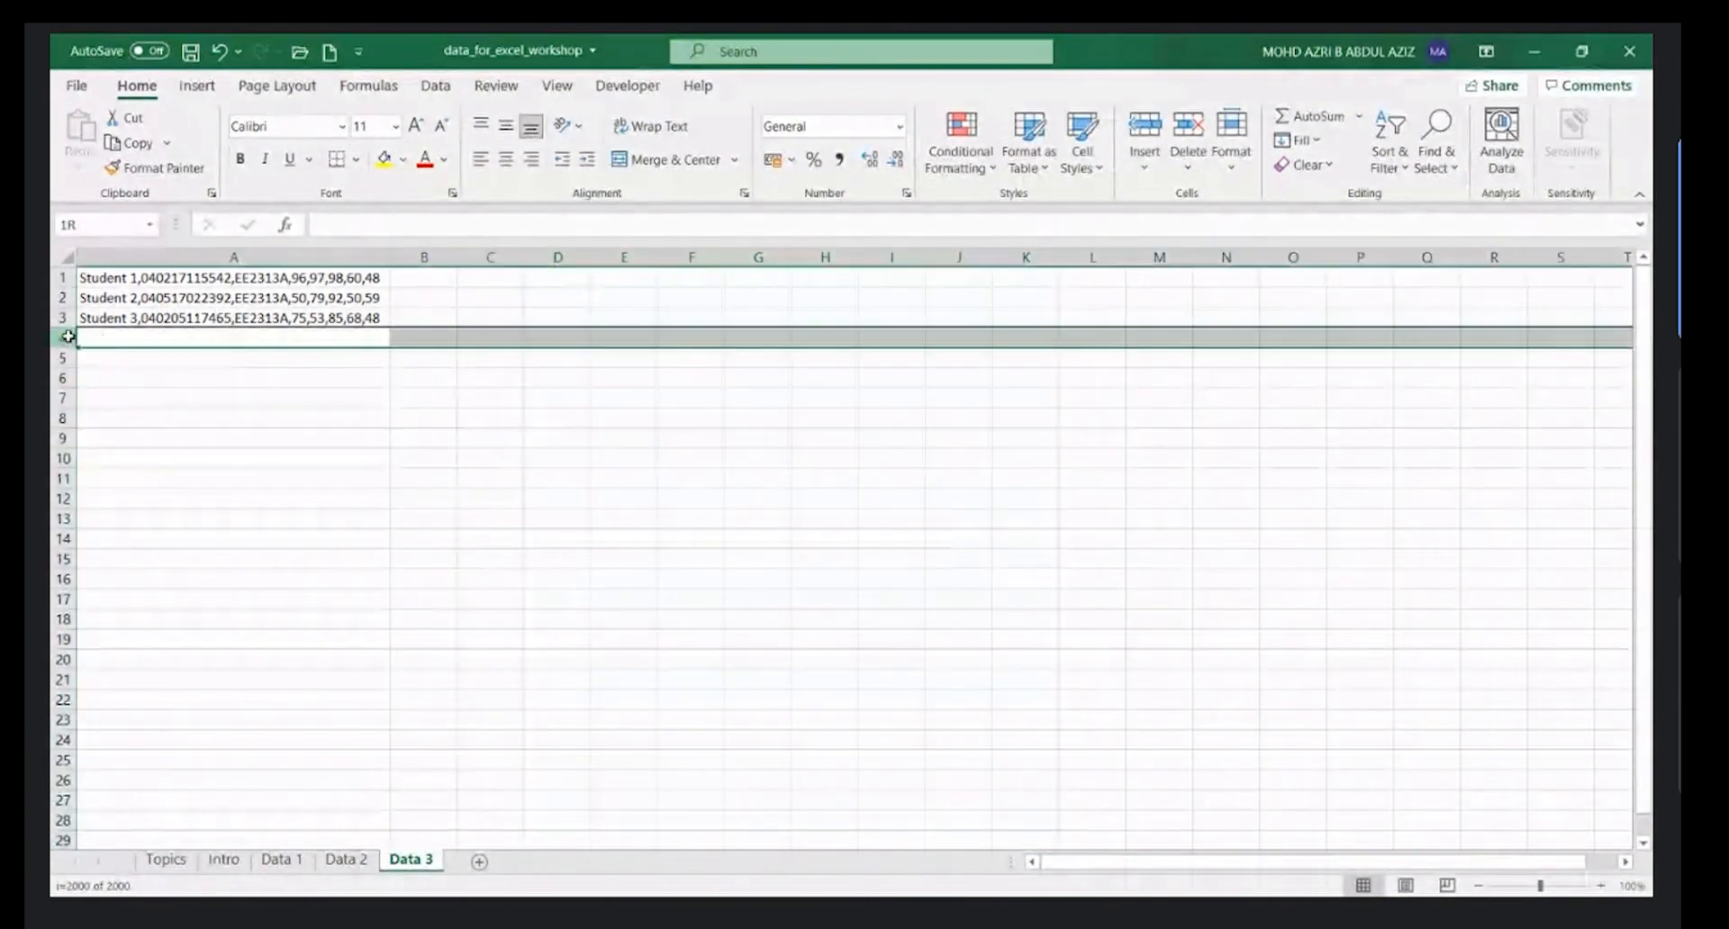
- Narrow column B slightly on the Data 3 sheet
{"action": "mouse_move", "coordinate": [456, 256]}
{"action": "left_mouse_down"}
{"action": "mouse_move", "coordinate": [734, 256]}
{"action": "mouse_move", "coordinate": [441, 282]}
{"action": "left_mouse_up"}
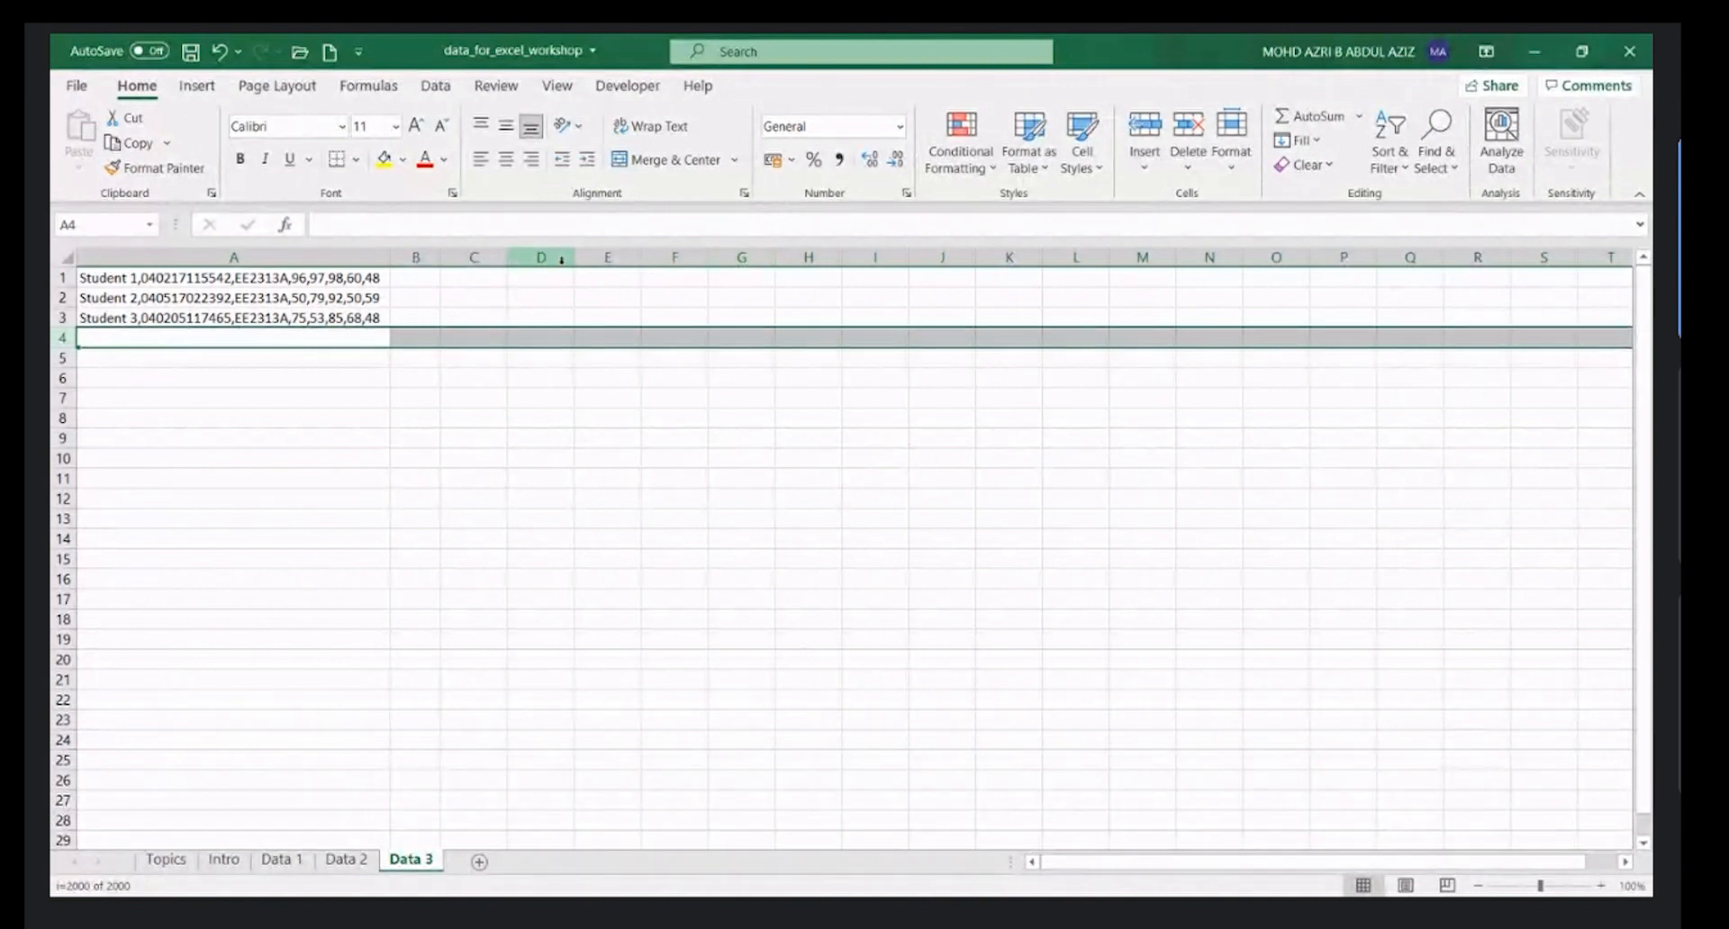
{"action": "left_click", "coordinate": [522, 279]}
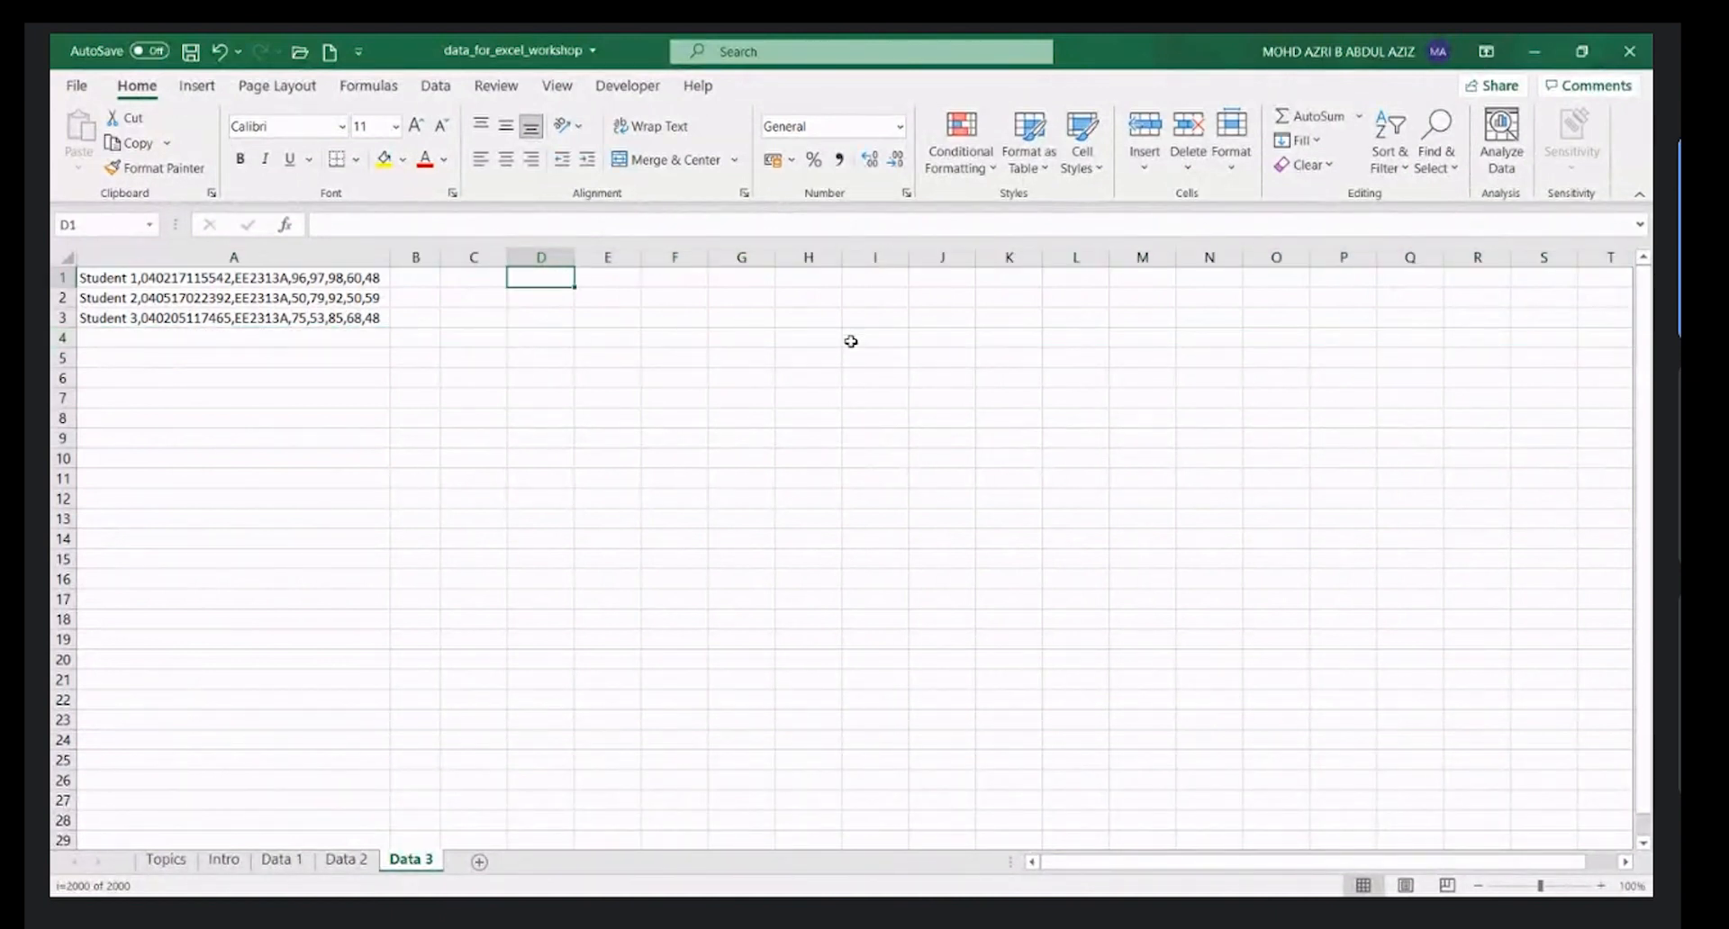
- Add a new blank worksheet after the Data 3 sheet, keeping its default name
{"action": "left_click", "coordinate": [479, 862]}
{"action": "double_click", "coordinate": [478, 867]}
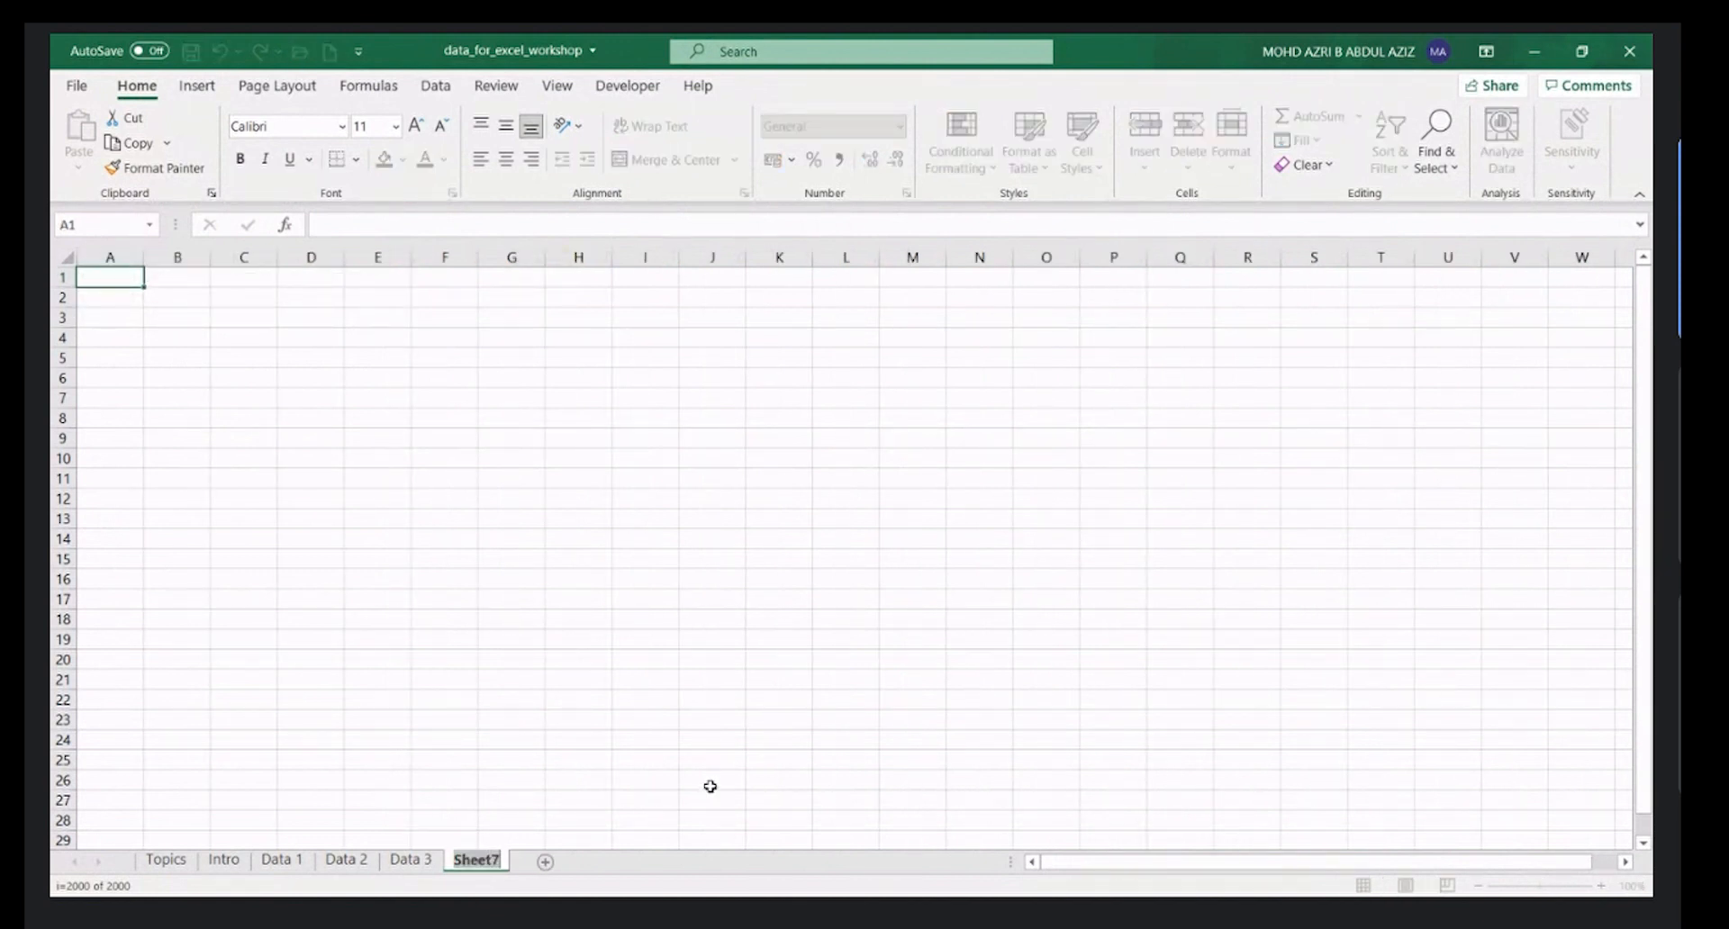
{"action": "left_click", "coordinate": [646, 620]}
- Enter the headings Data 1, Data 2 and Data 3 in cells G1, H1 and I1 of the new sheet
{"action": "left_click", "coordinate": [531, 276]}
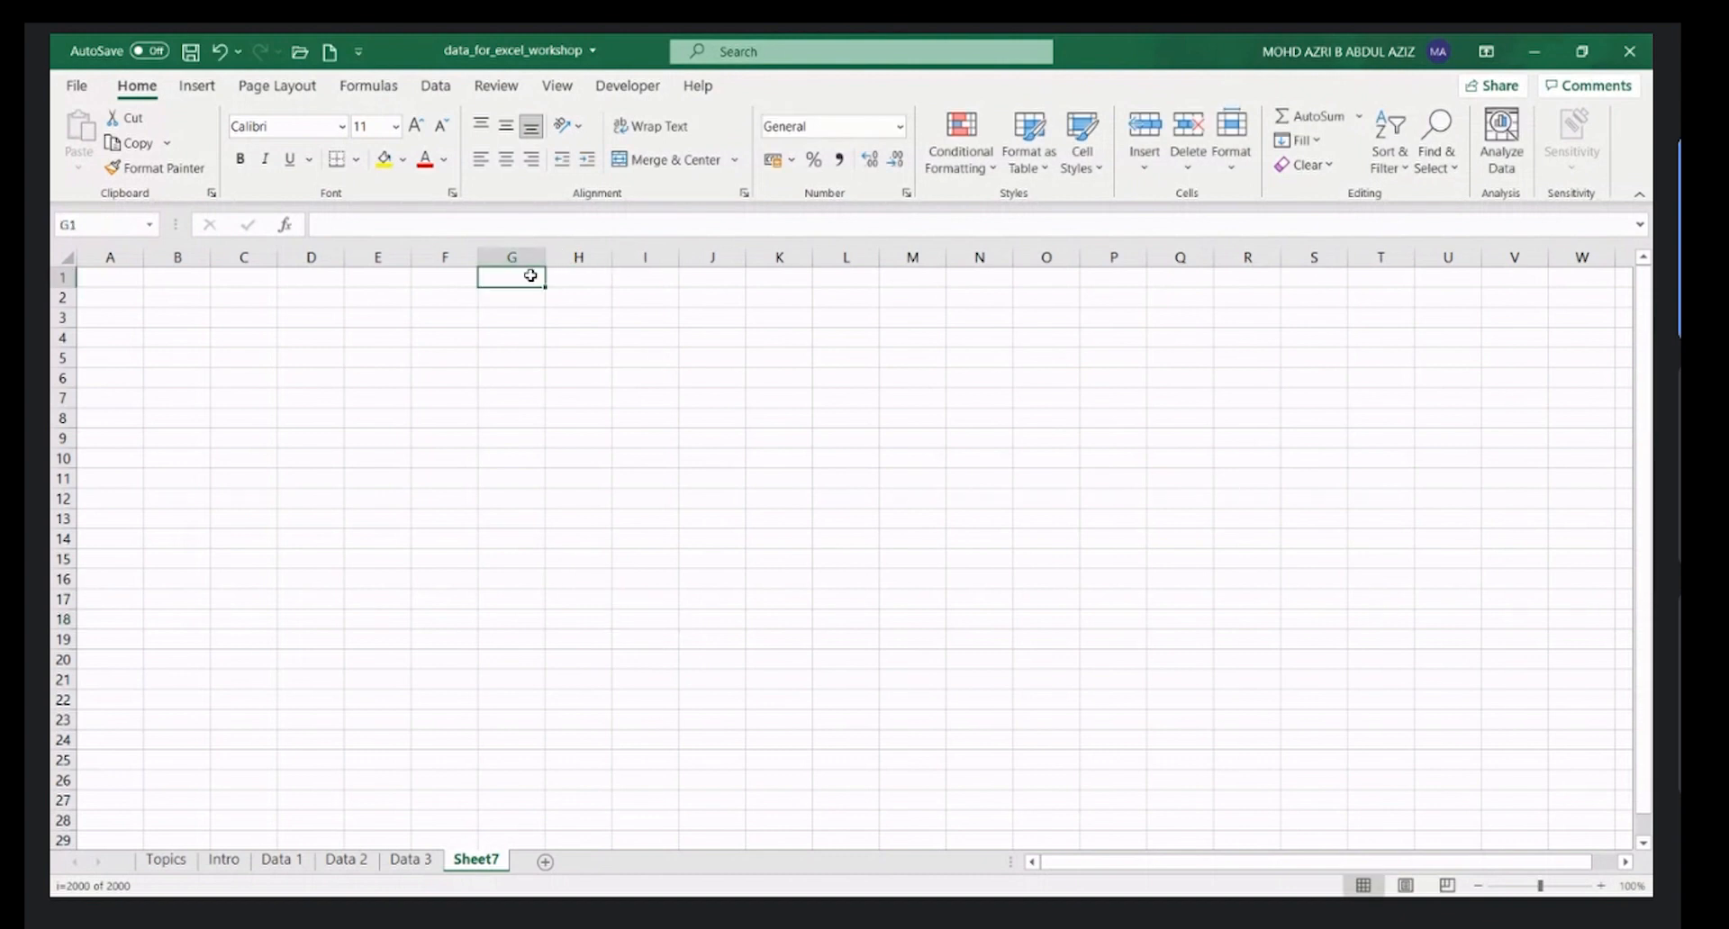
{"action": "type", "text": "Data 1"}
{"action": "key", "text": "Return"}
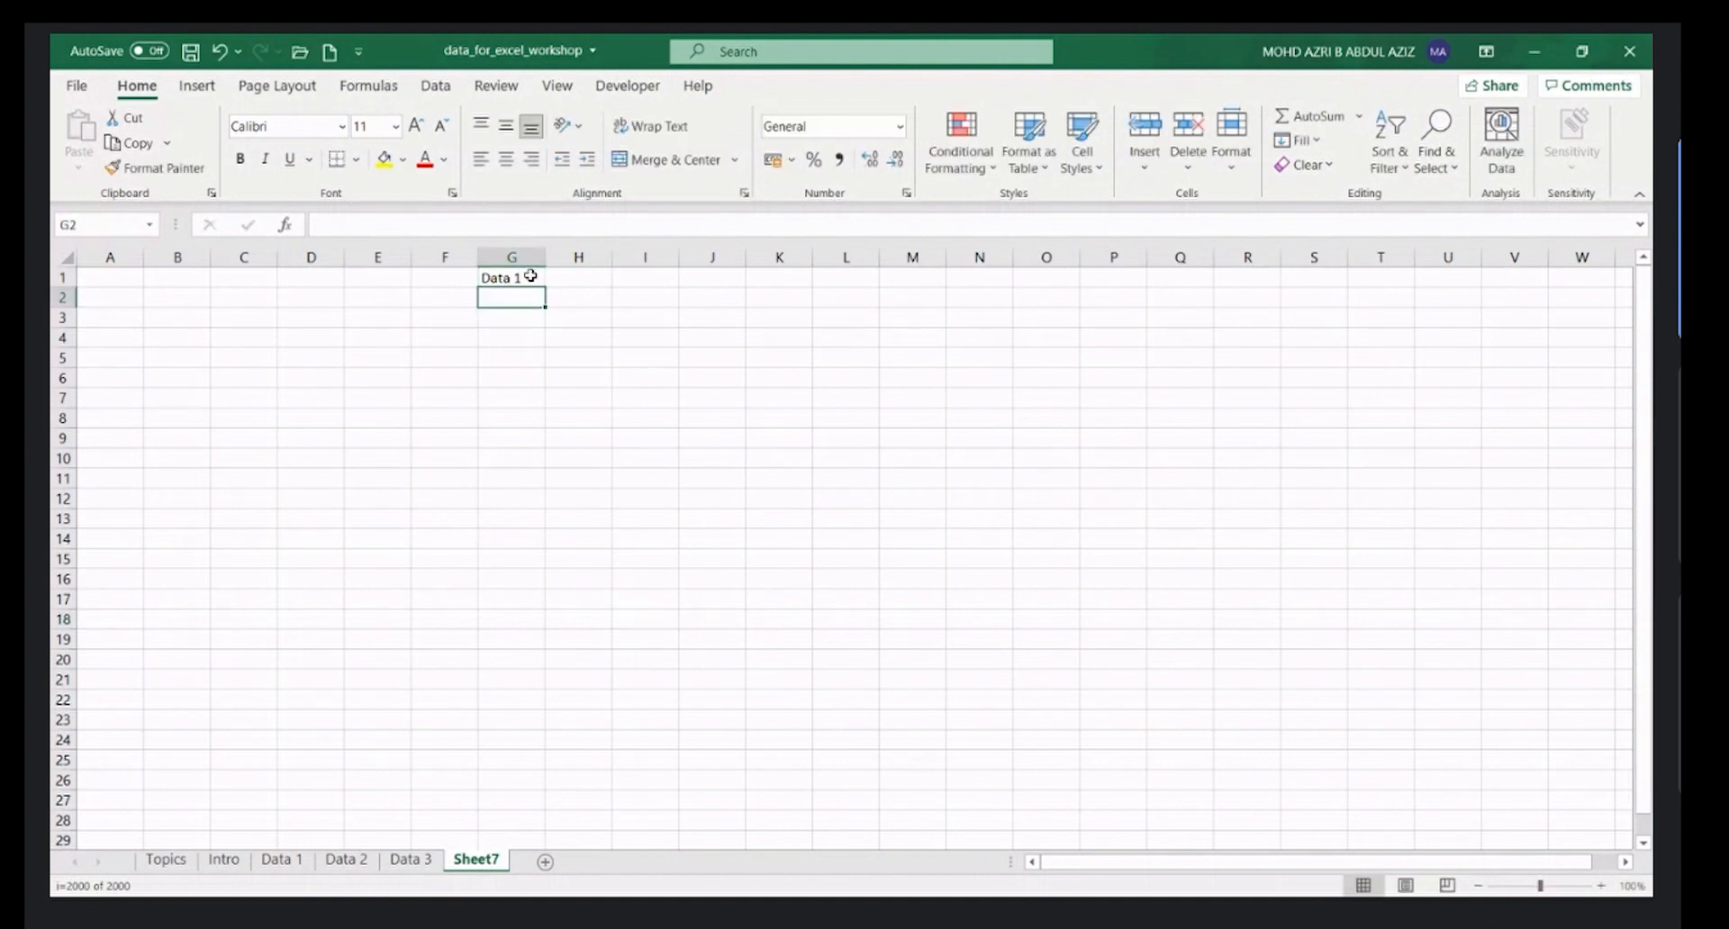
{"action": "left_click", "coordinate": [576, 276]}
{"action": "type", "text": "Data 2"}
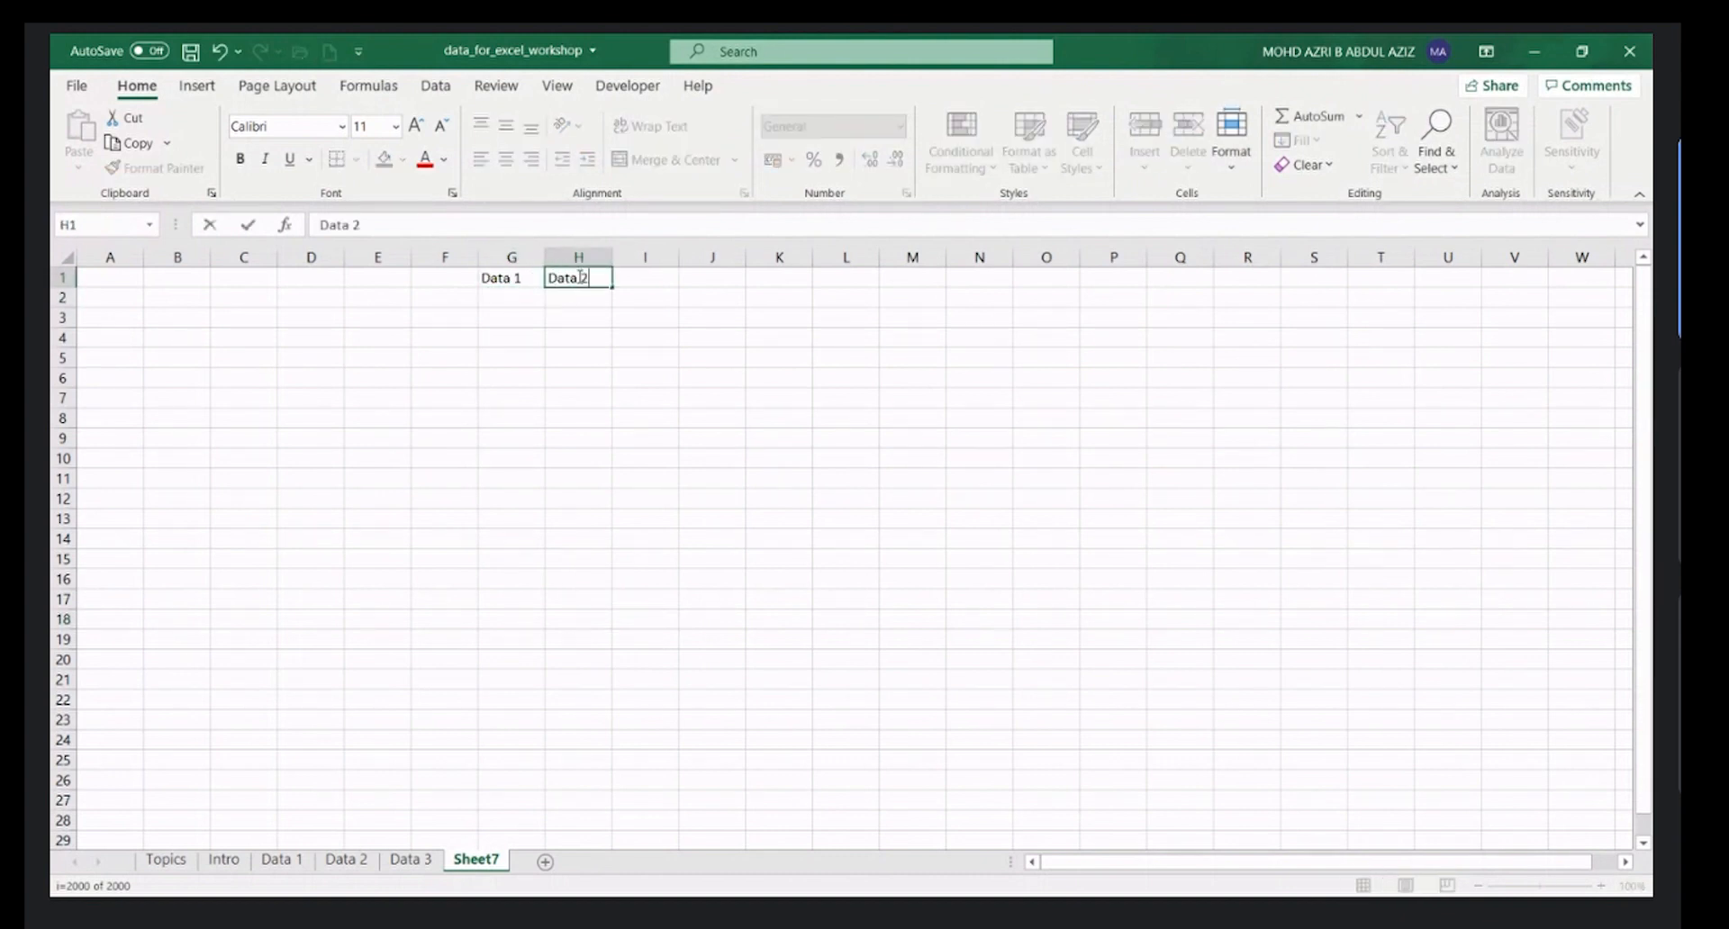
{"action": "key", "text": "Return"}
{"action": "left_click", "coordinate": [631, 281]}
{"action": "type", "text": "Dat"}
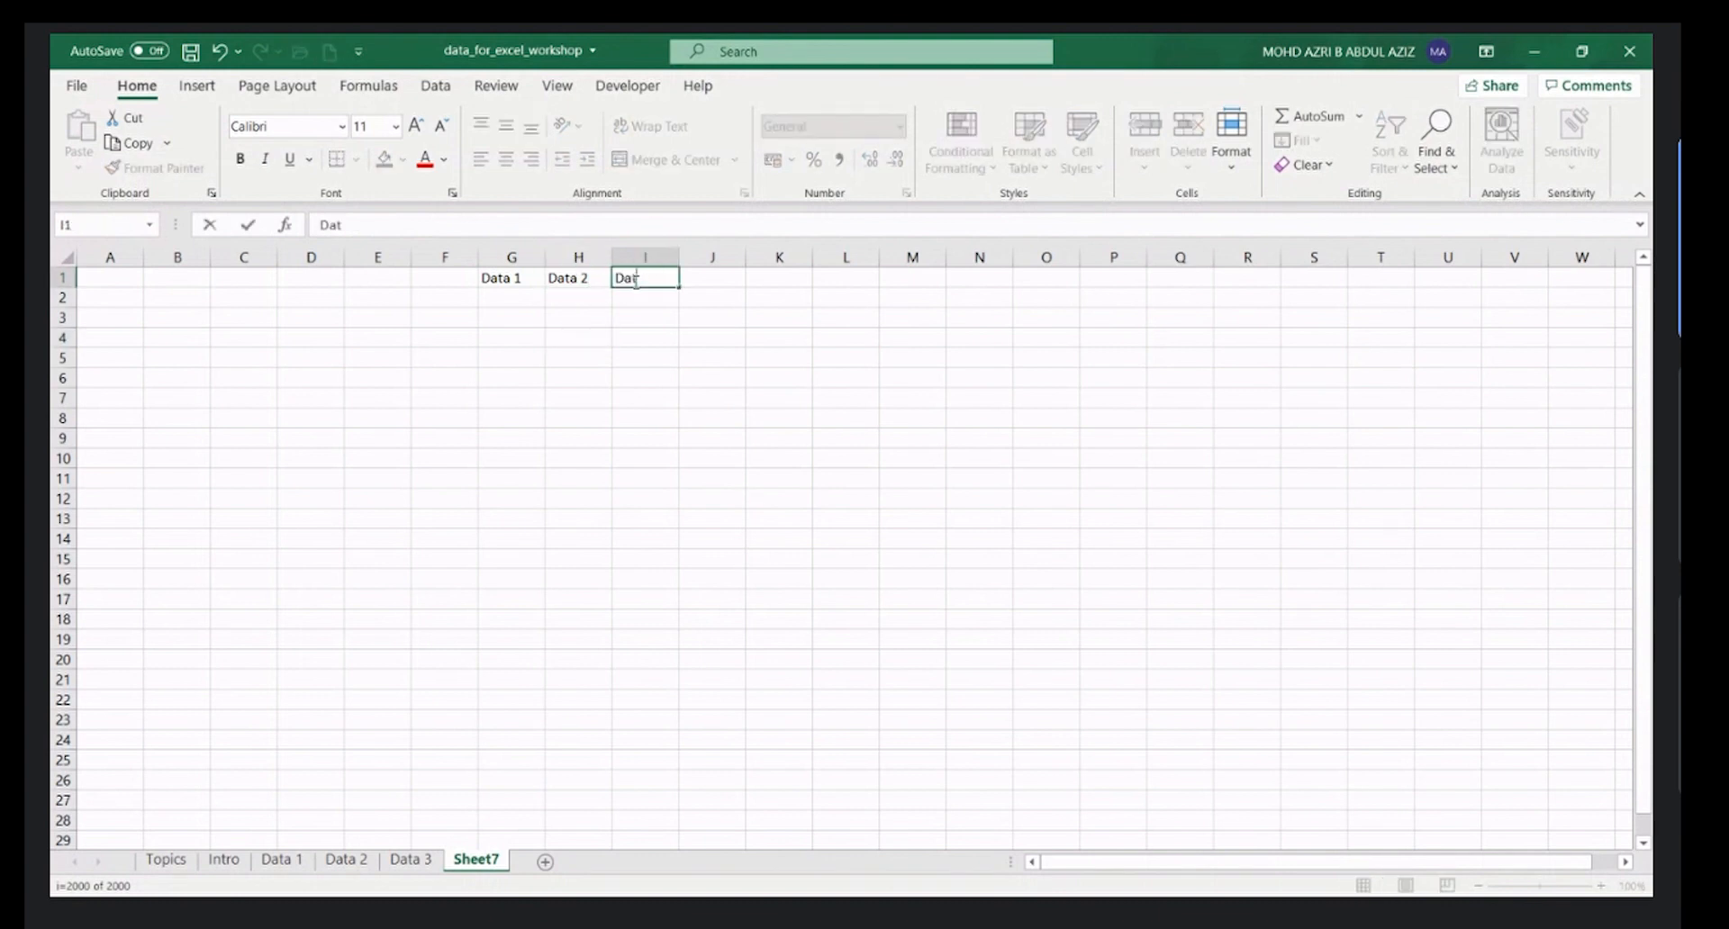
{"action": "type", "text": "a3\\"}
{"action": "key", "text": "BackSpace"}
{"action": "key", "text": "Return"}
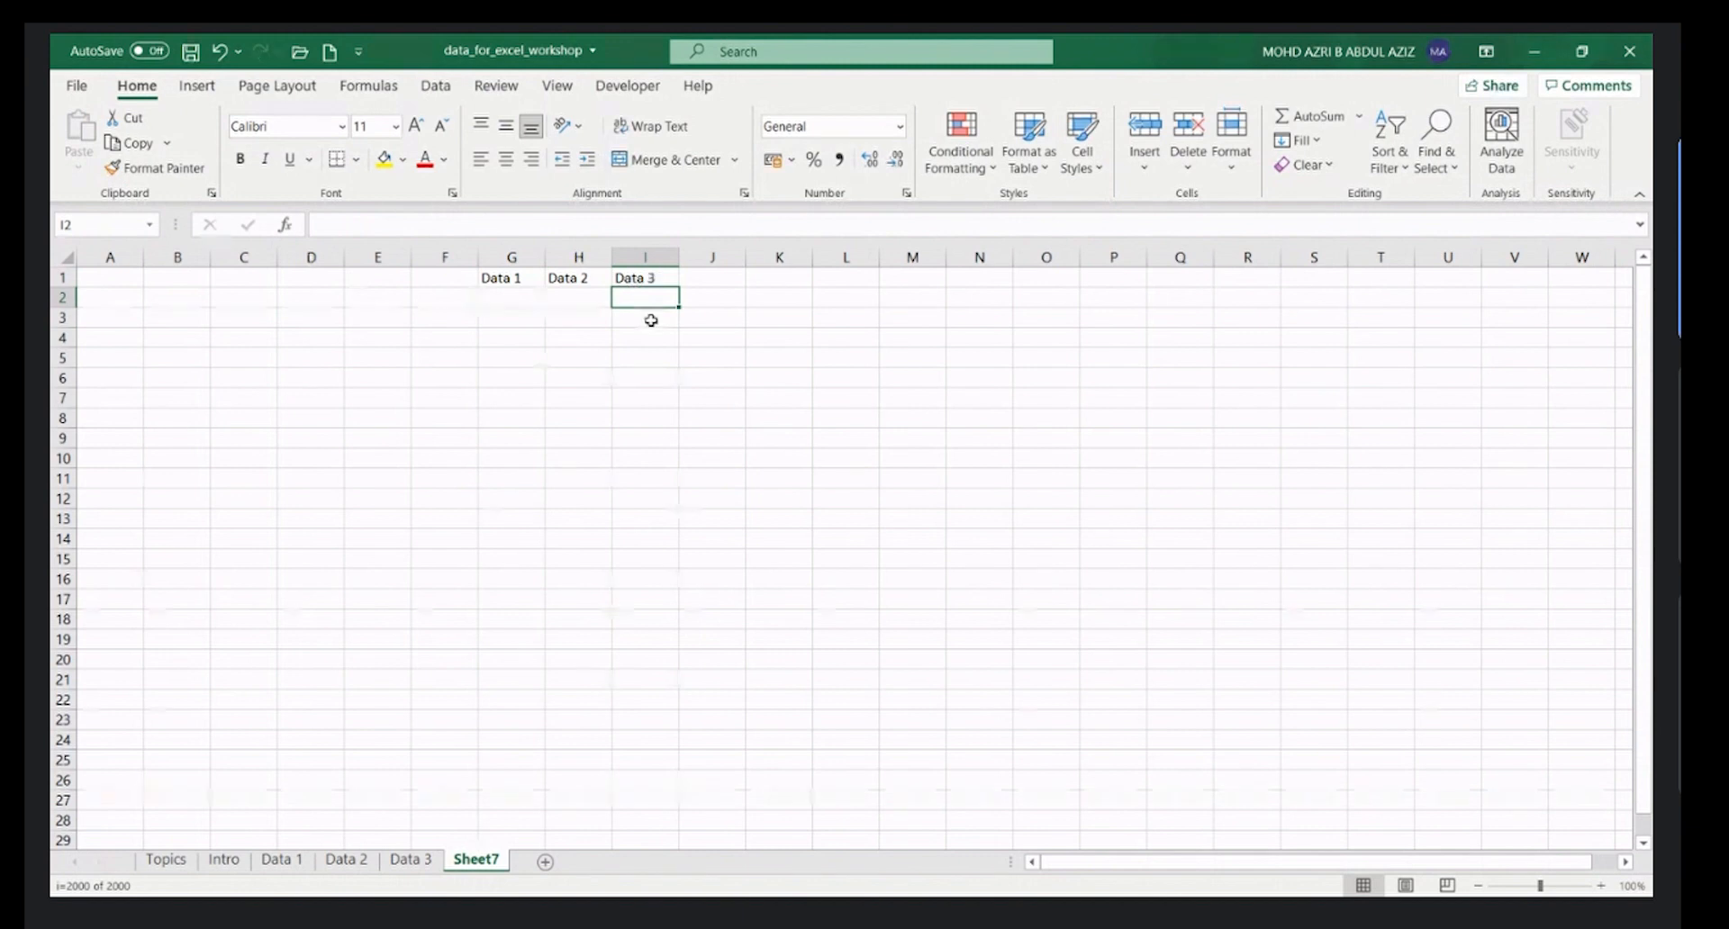
- Insert one blank column between the Data 2 and Data 3 columns, and undo the insertion
{"action": "left_click", "coordinate": [652, 320]}
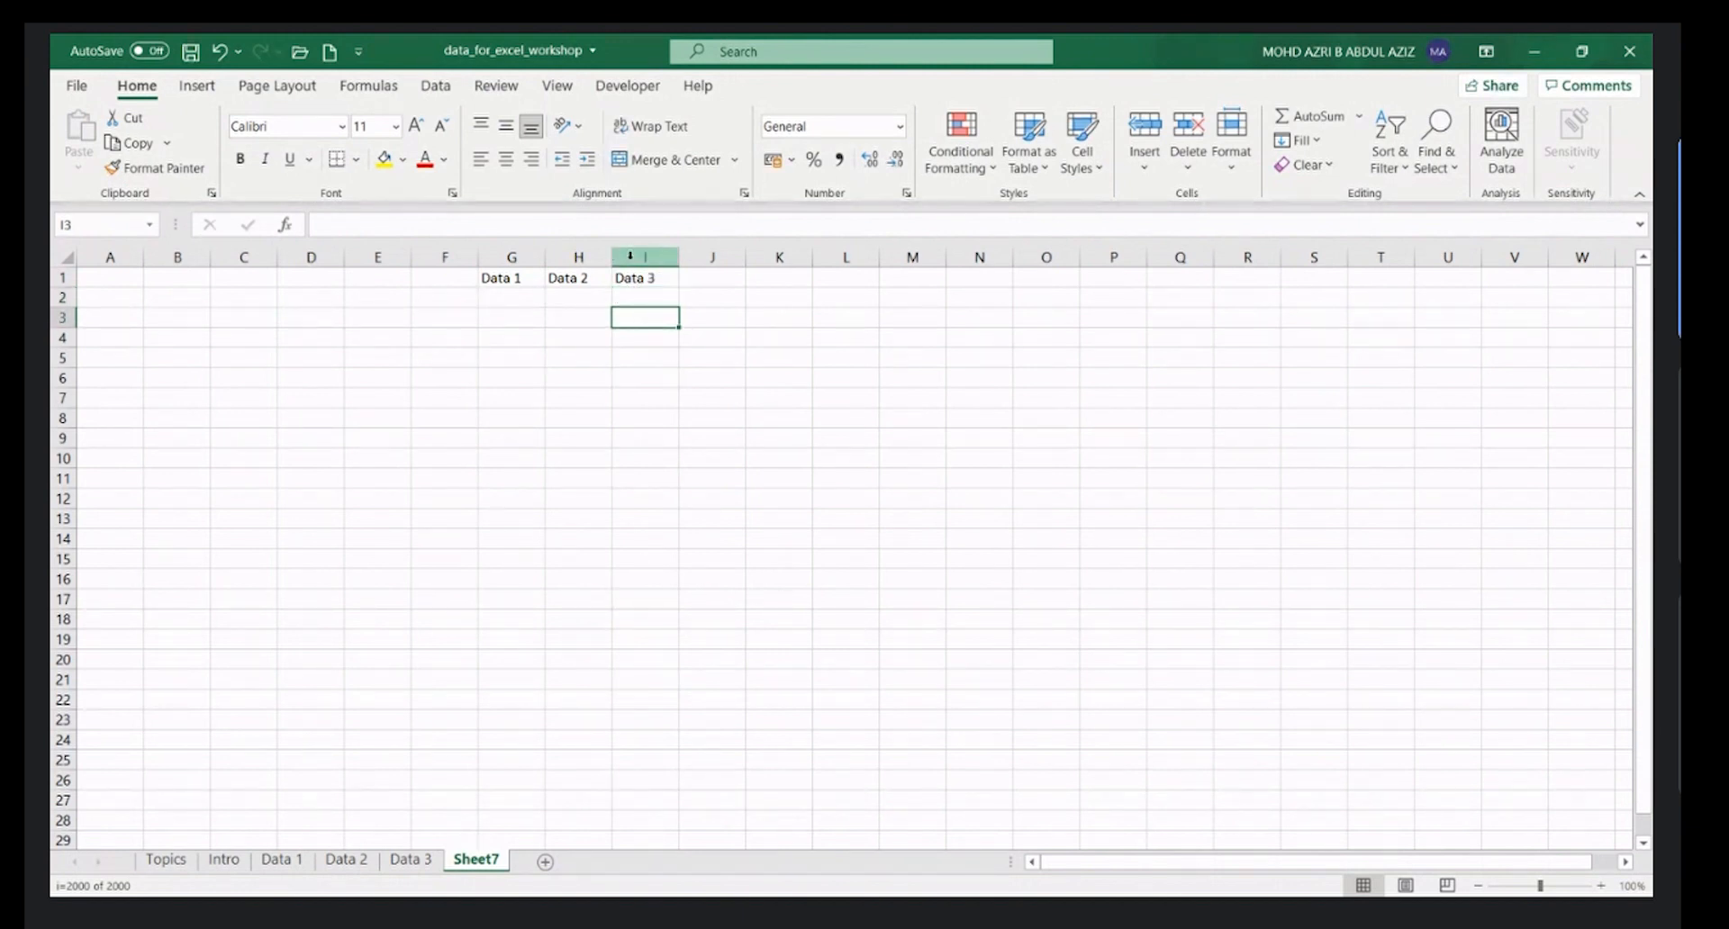
{"action": "left_click", "coordinate": [635, 255]}
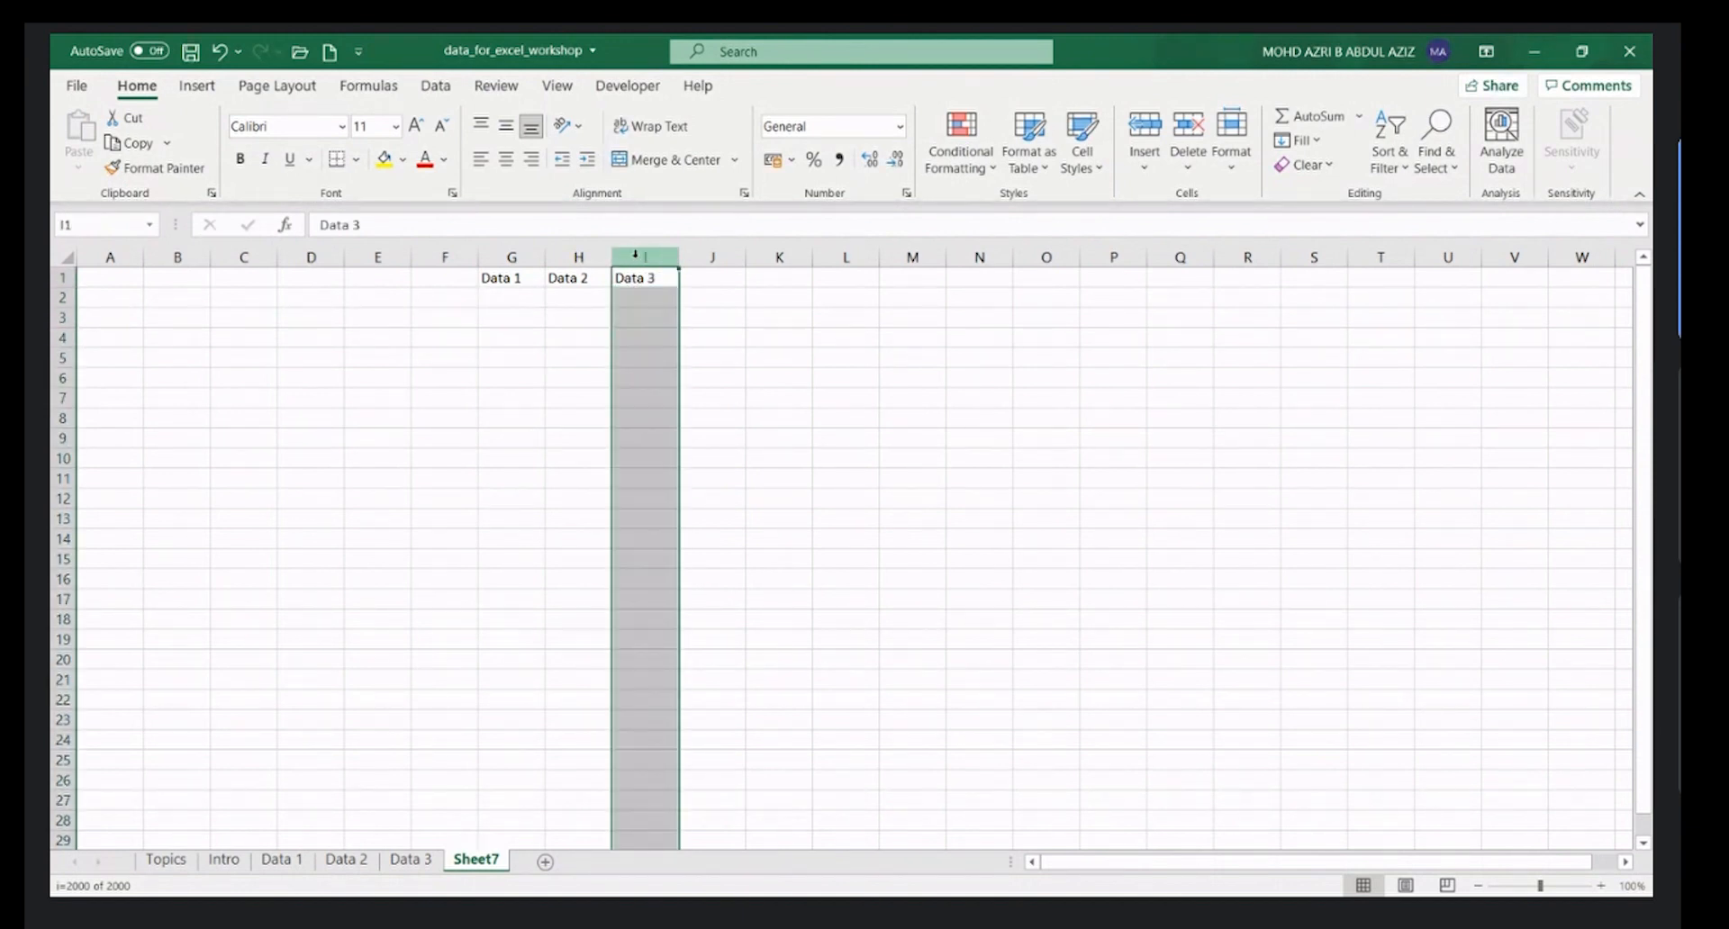
{"action": "right_click", "coordinate": [635, 254]}
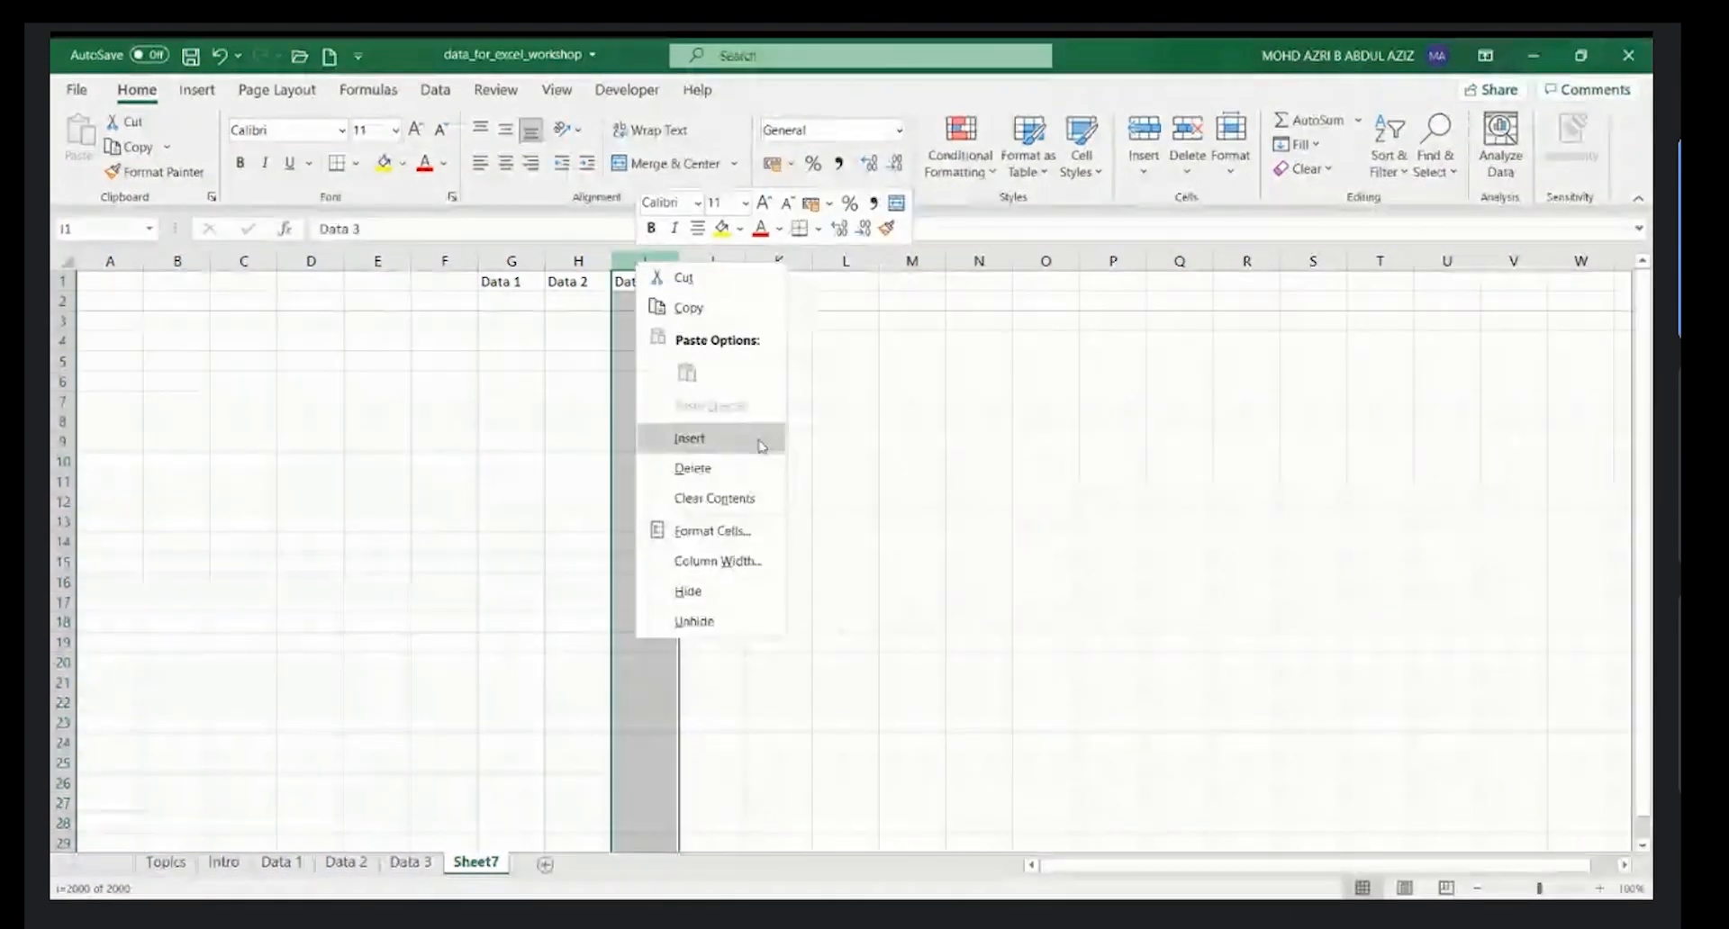
{"action": "left_click", "coordinate": [718, 440]}
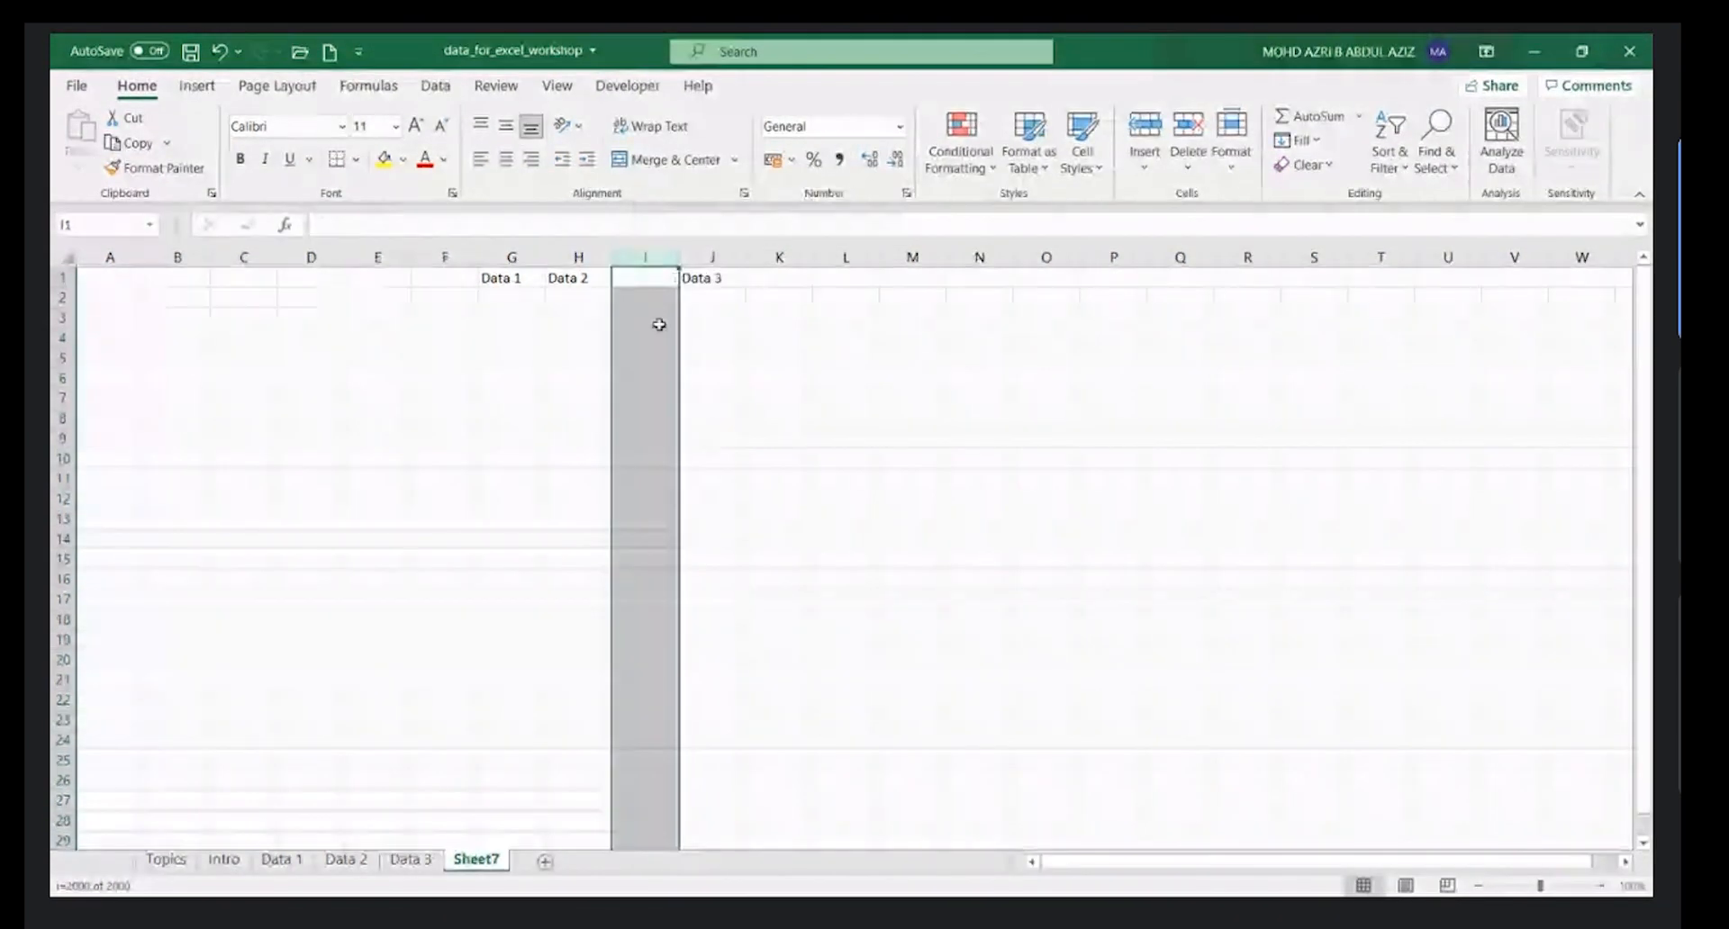
{"action": "left_click", "coordinate": [645, 297]}
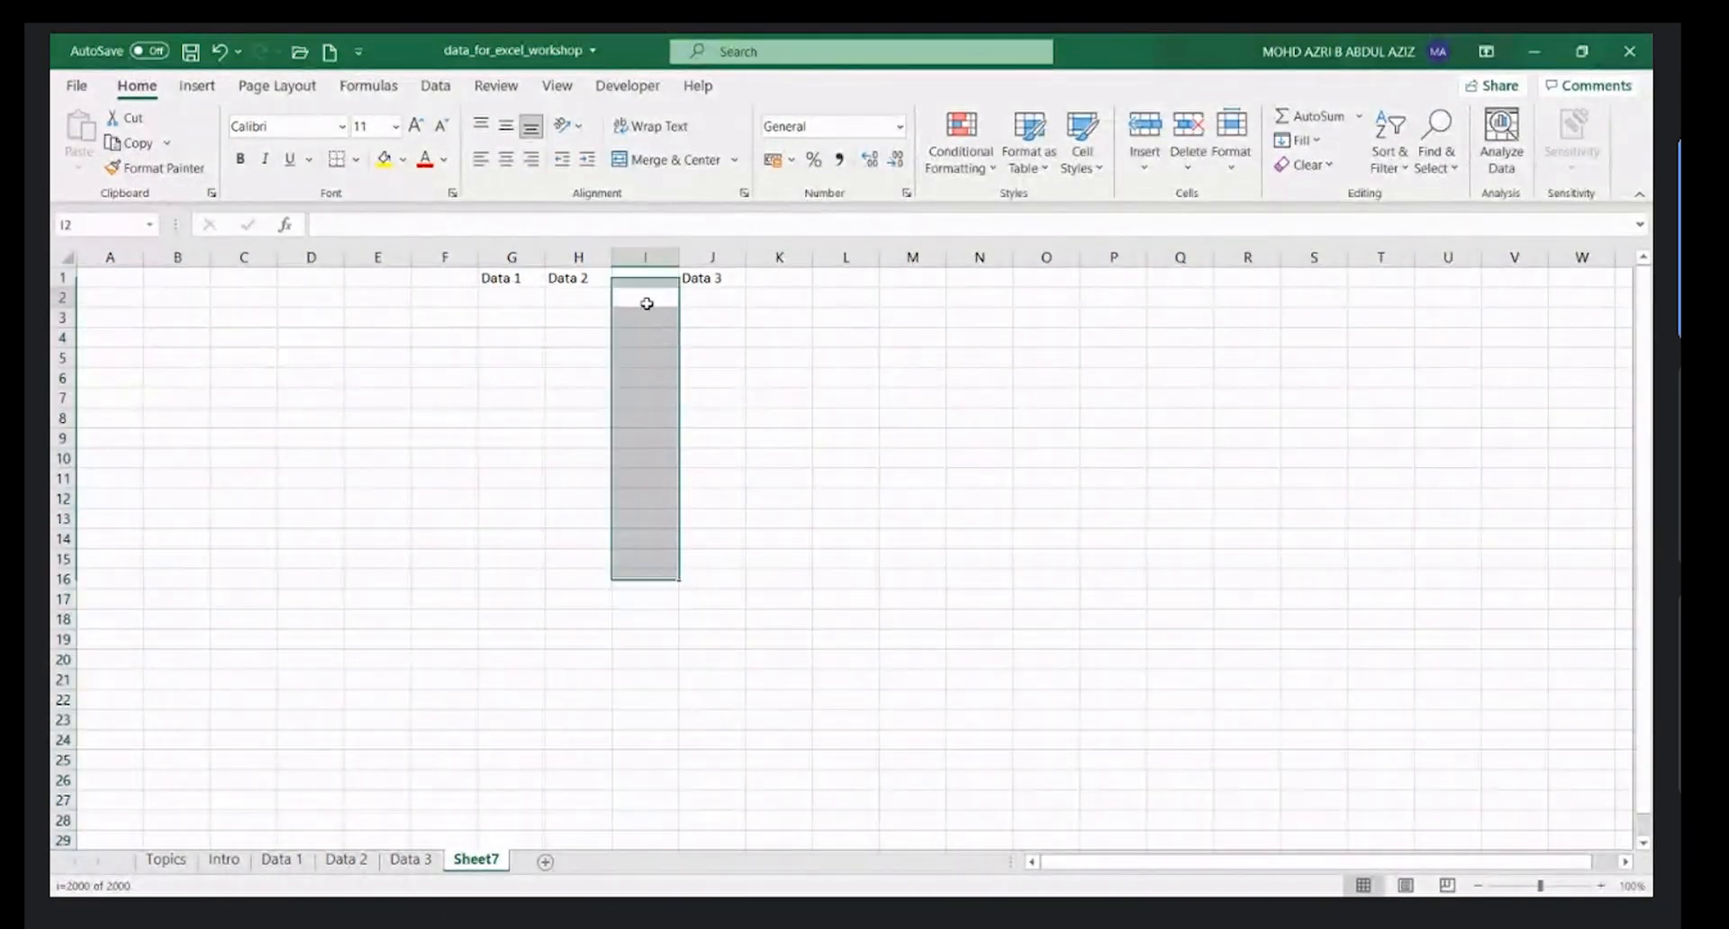
{"action": "left_click", "coordinate": [640, 274]}
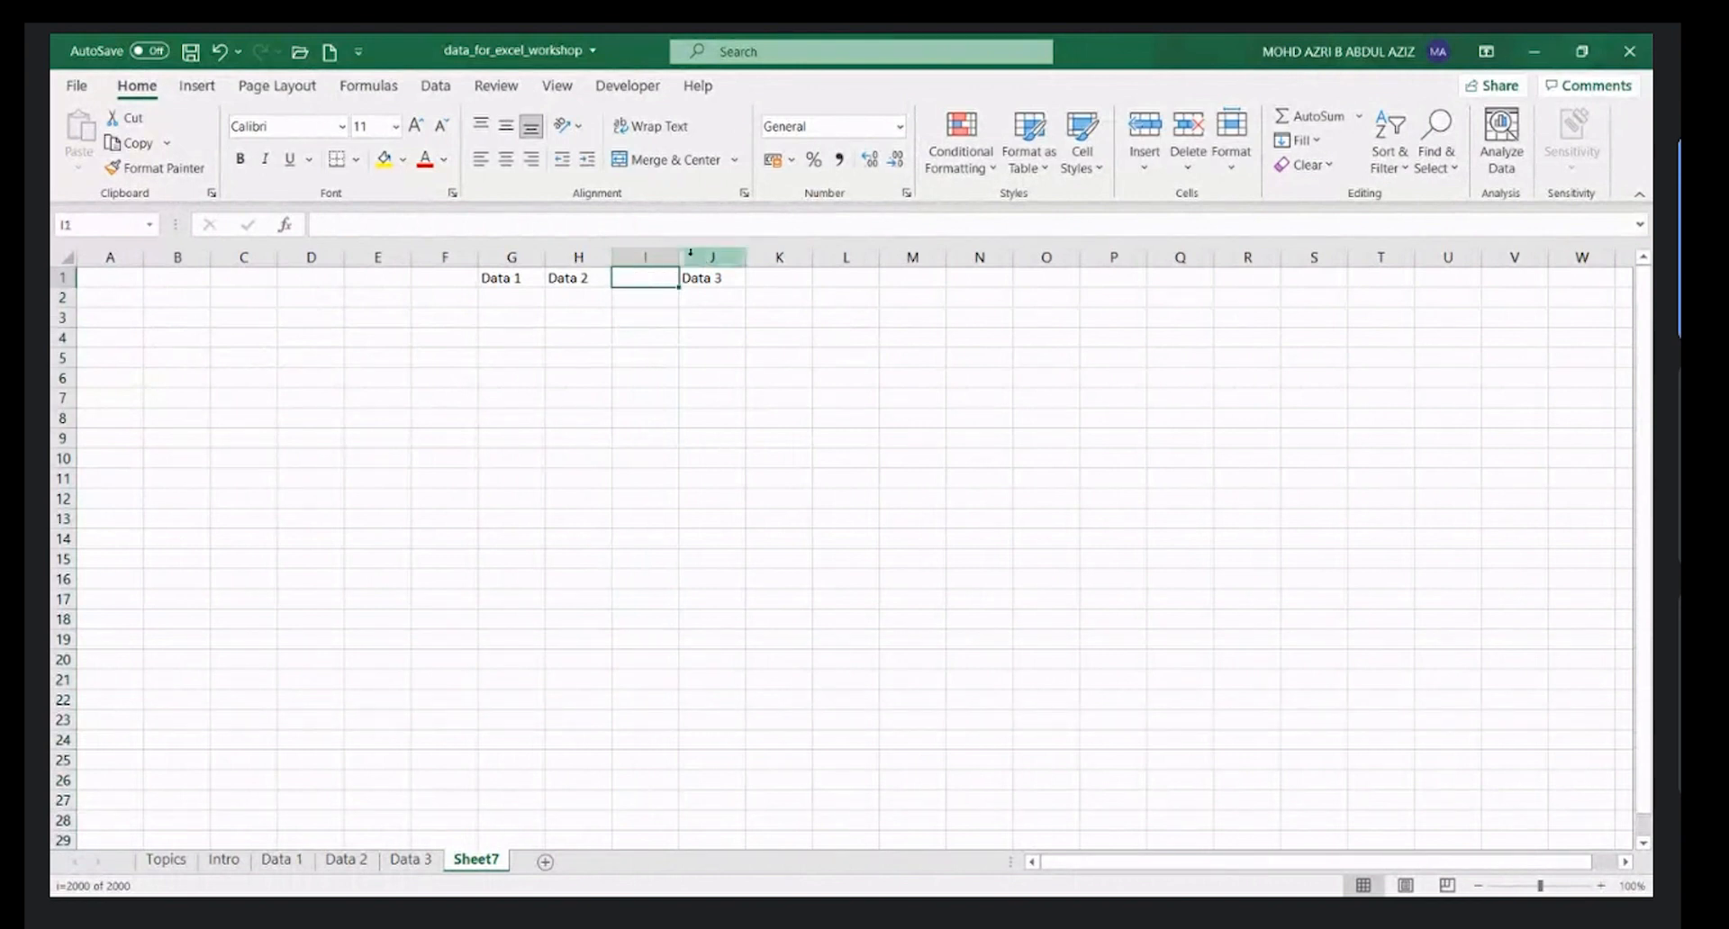
{"action": "left_click", "coordinate": [219, 51]}
- Insert eleven blank columns at once before the Data 3 column, using columns I through S as the selection
{"action": "left_click", "coordinate": [641, 258]}
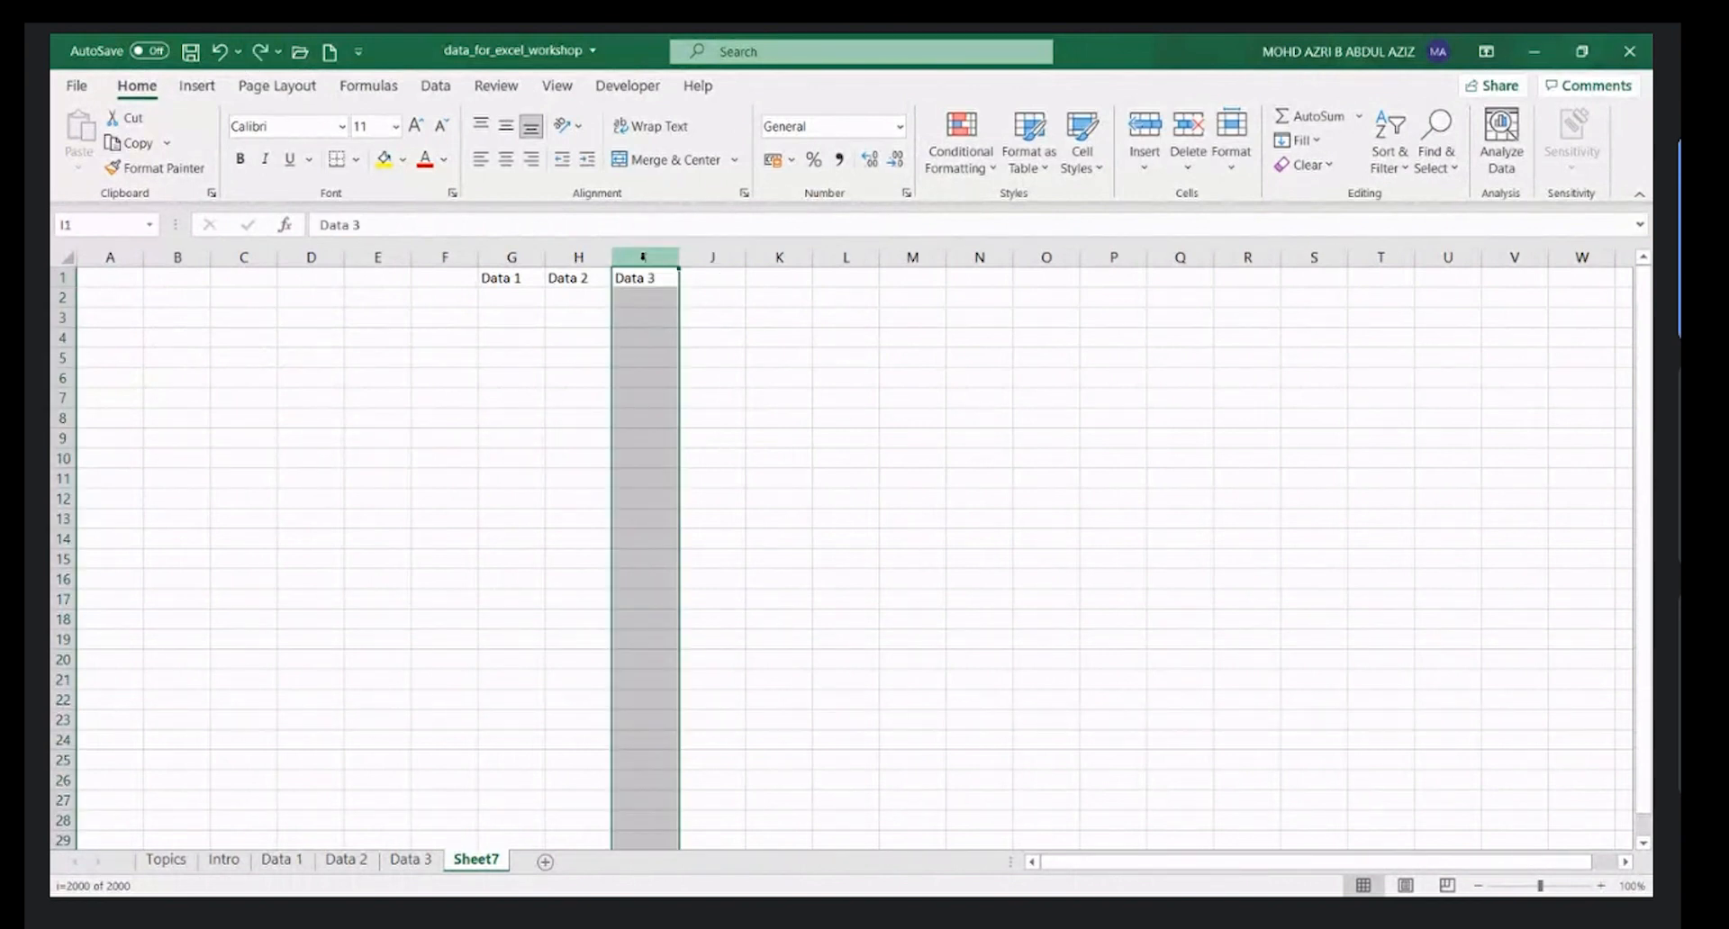
{"action": "left_click_drag", "start_coordinate": [643, 260], "coordinate": [1343, 262]}
{"action": "right_click", "coordinate": [1343, 262]}
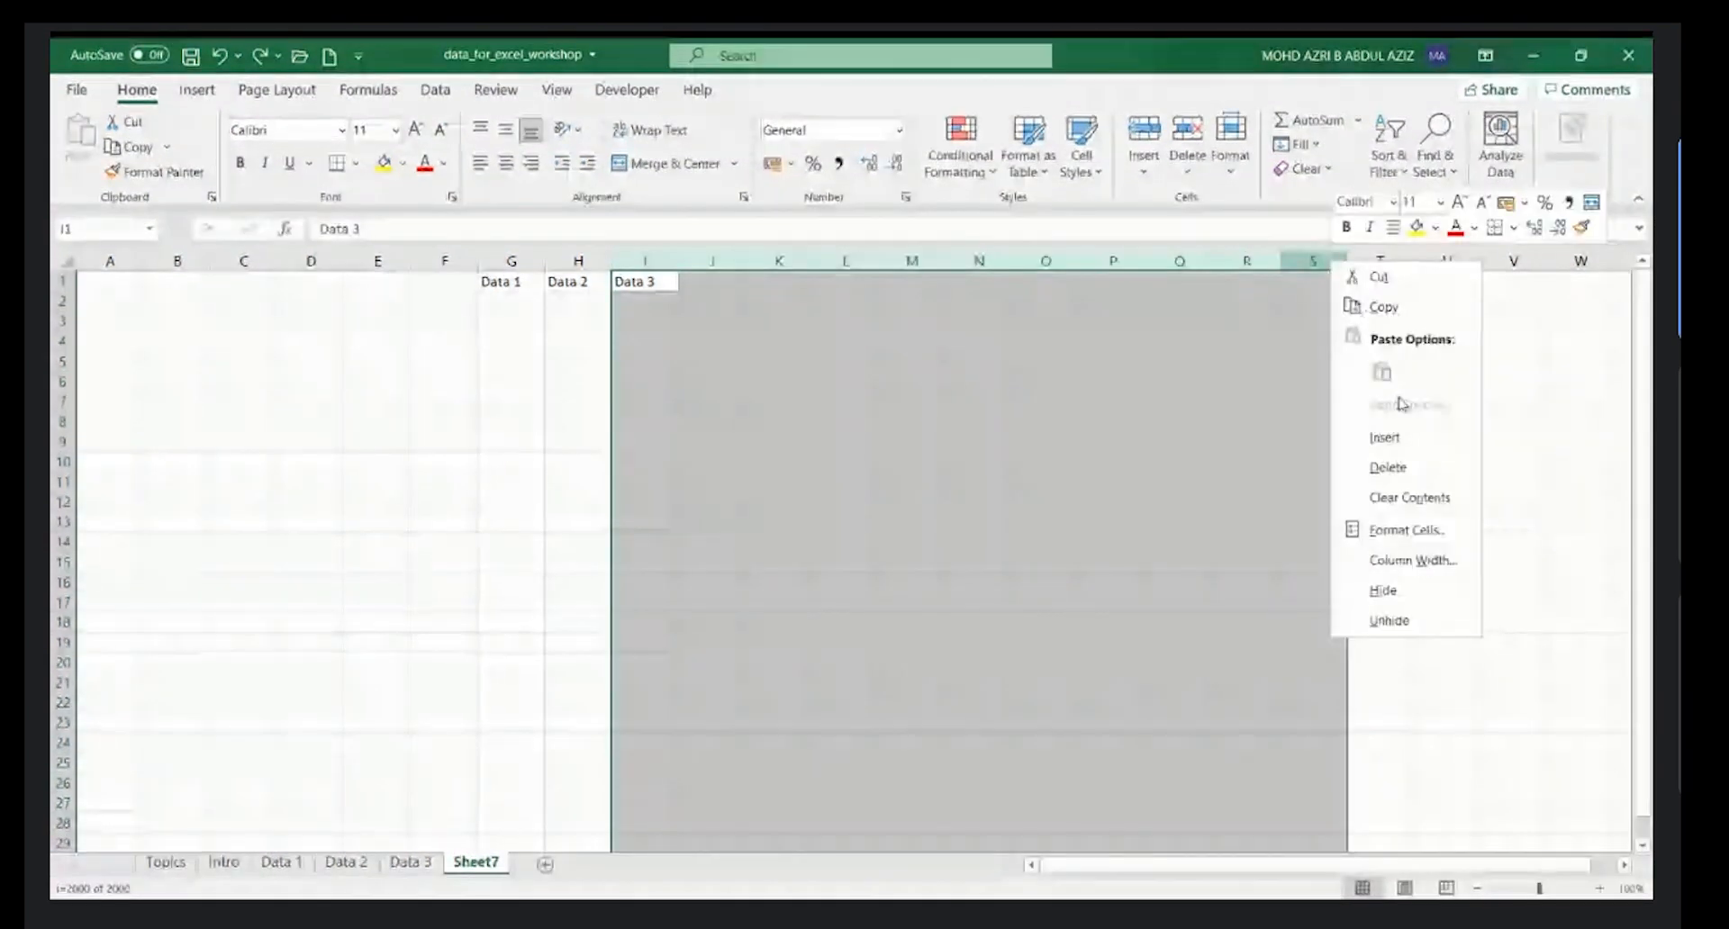
{"action": "left_click", "coordinate": [1397, 436]}
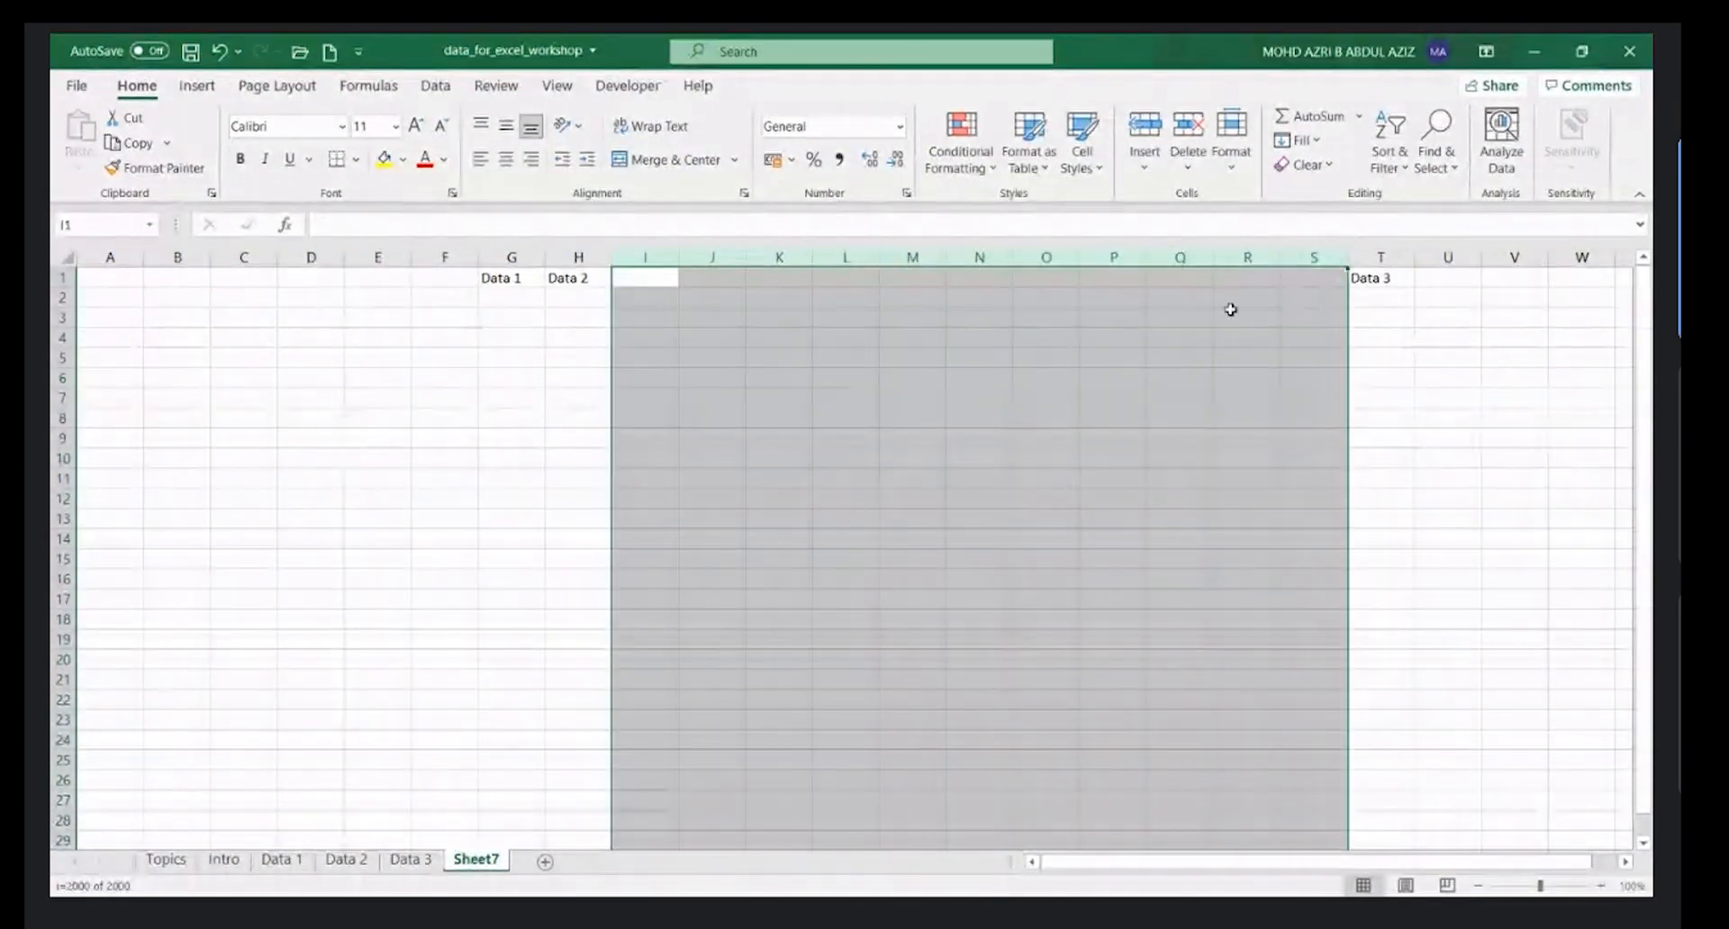
{"action": "left_click", "coordinate": [635, 277]}
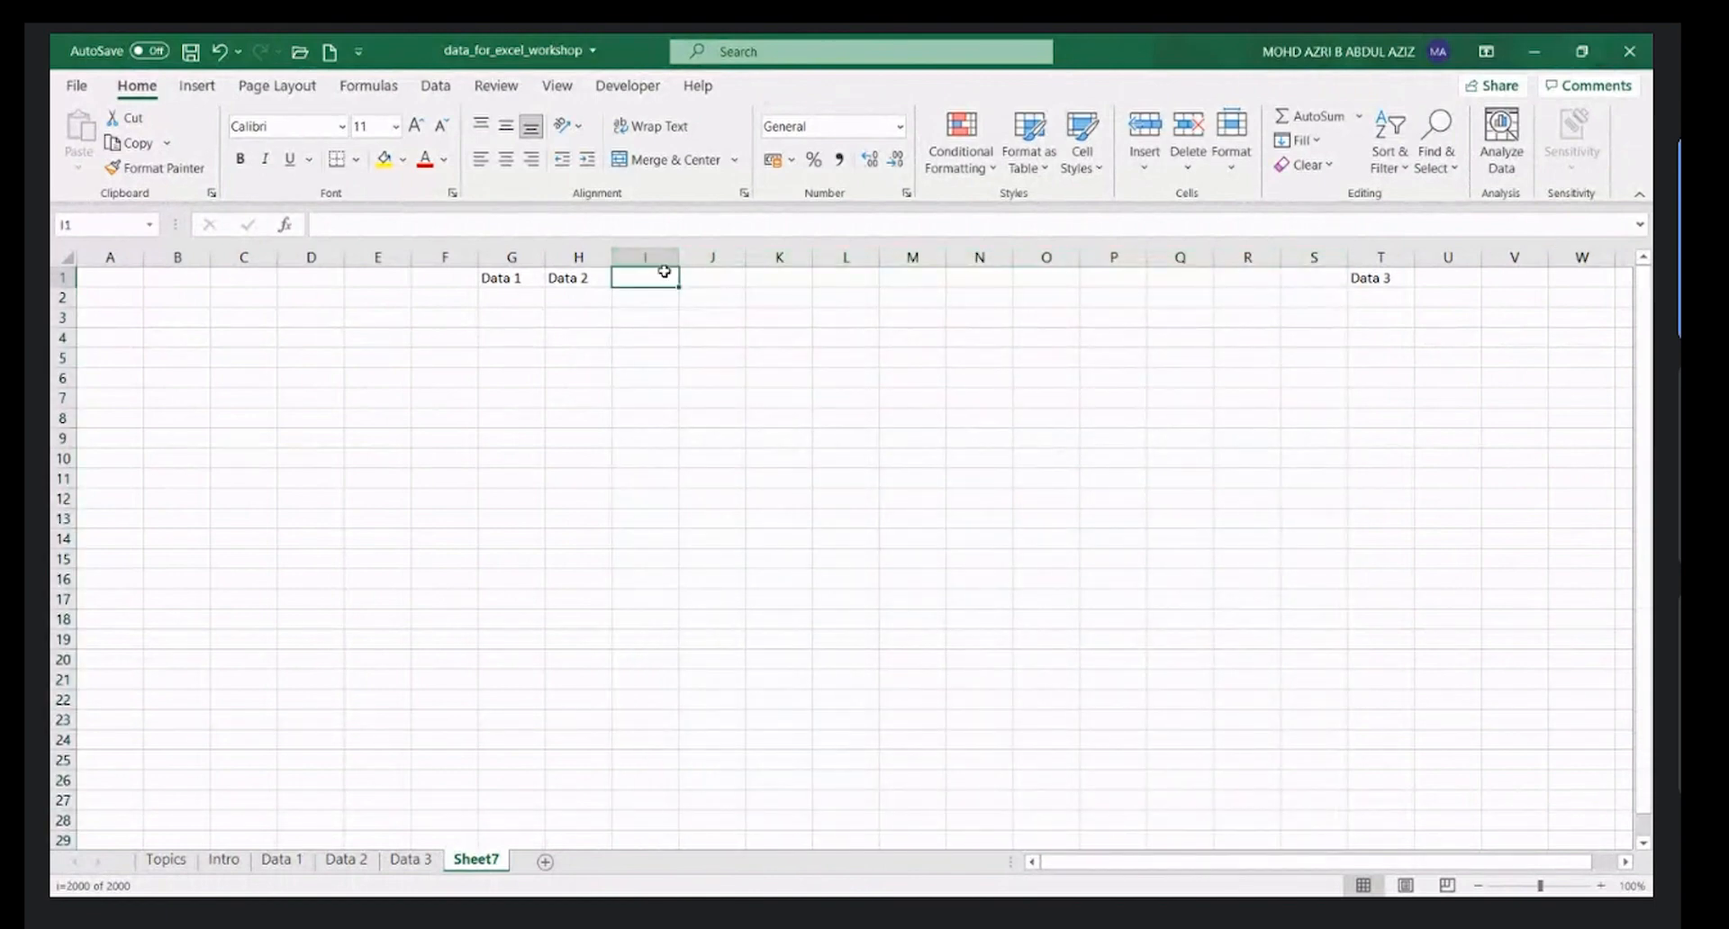
- Highlight the inserted blank columns I through R and undo the multi-column insertion
{"action": "left_click", "coordinate": [662, 260]}
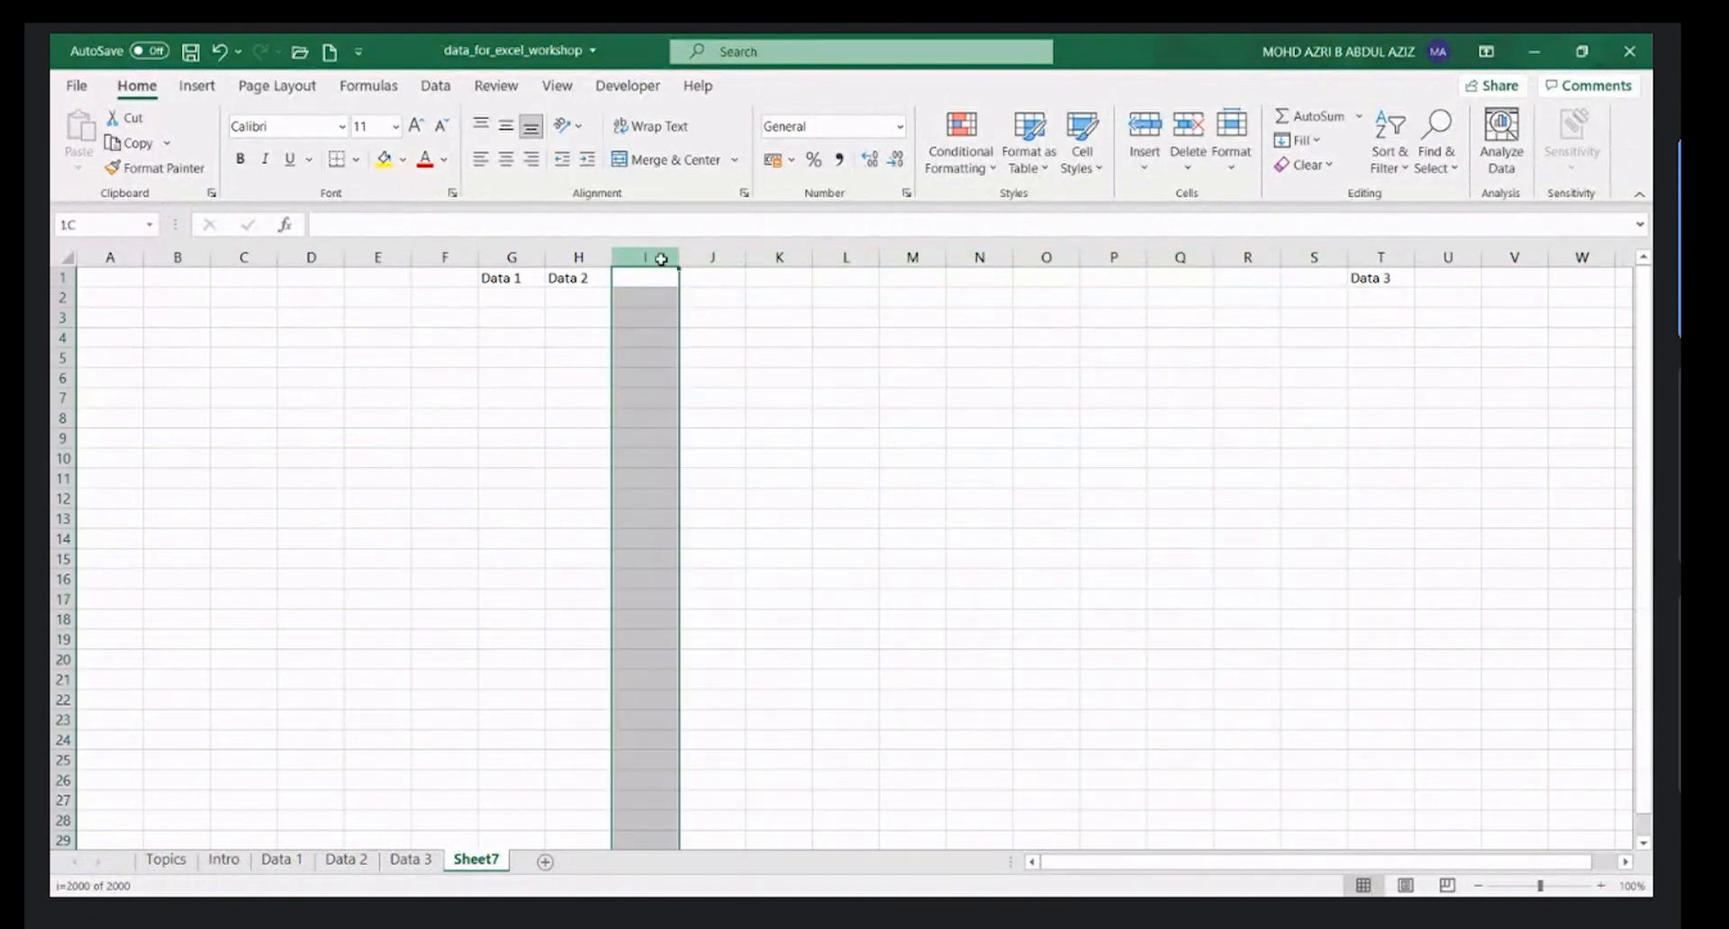
{"action": "left_click_drag", "start_coordinate": [661, 260], "coordinate": [1271, 261]}
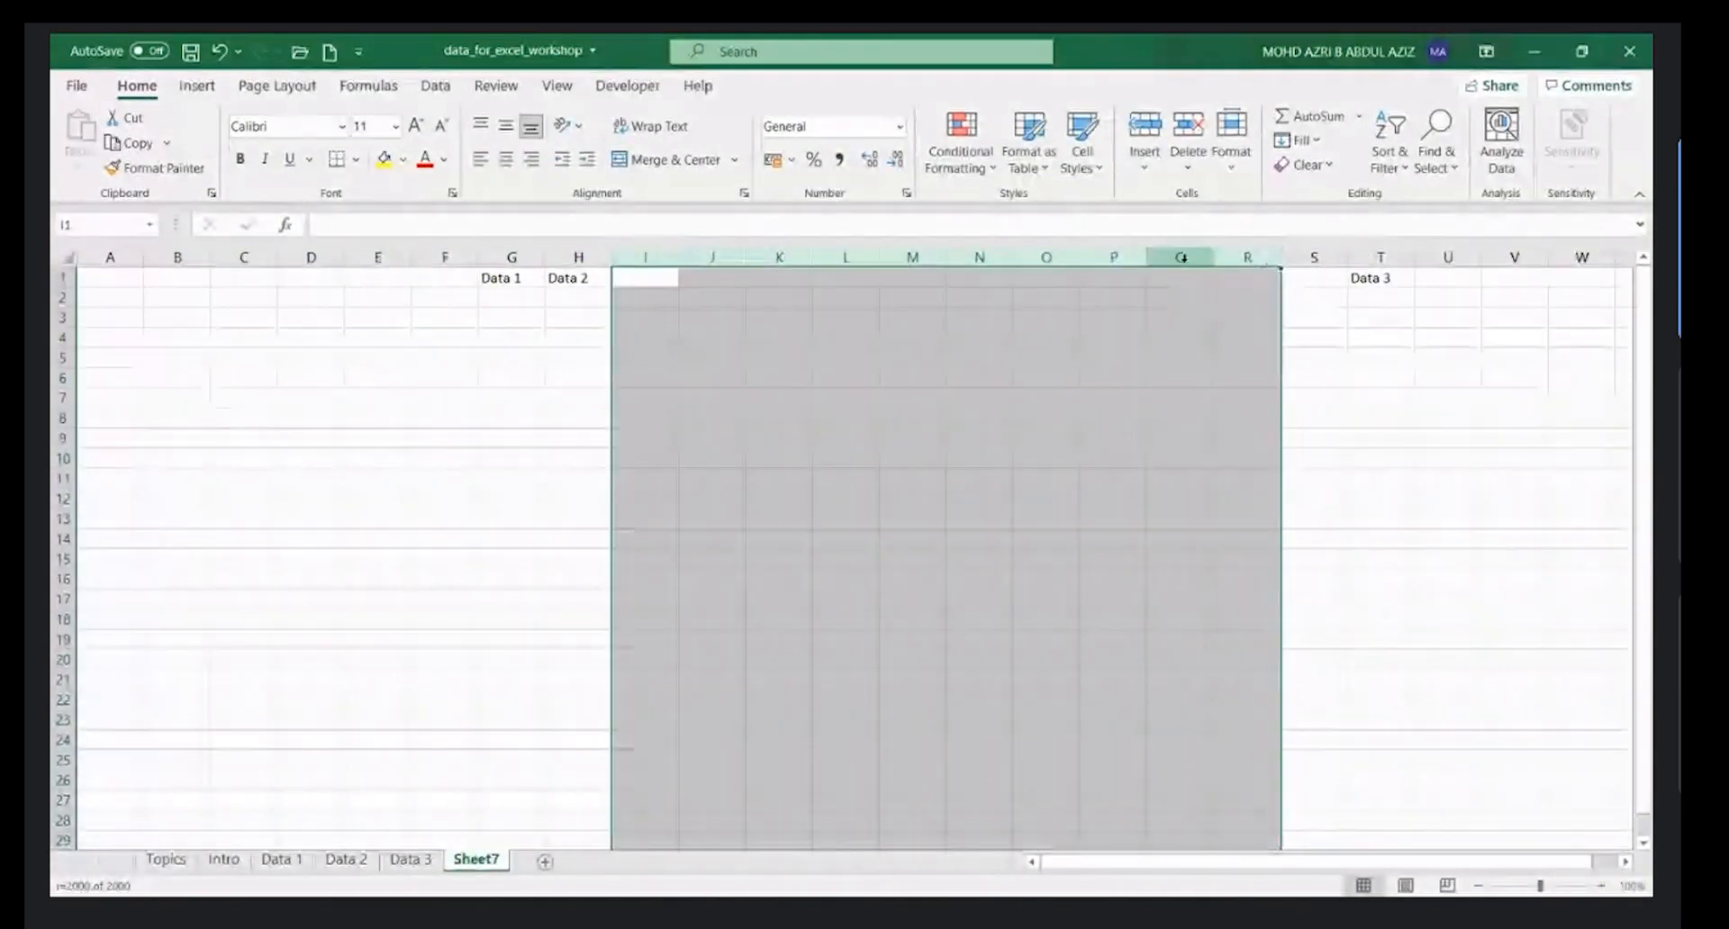
{"action": "right_click", "coordinate": [1183, 258]}
{"action": "key", "text": "Escape"}
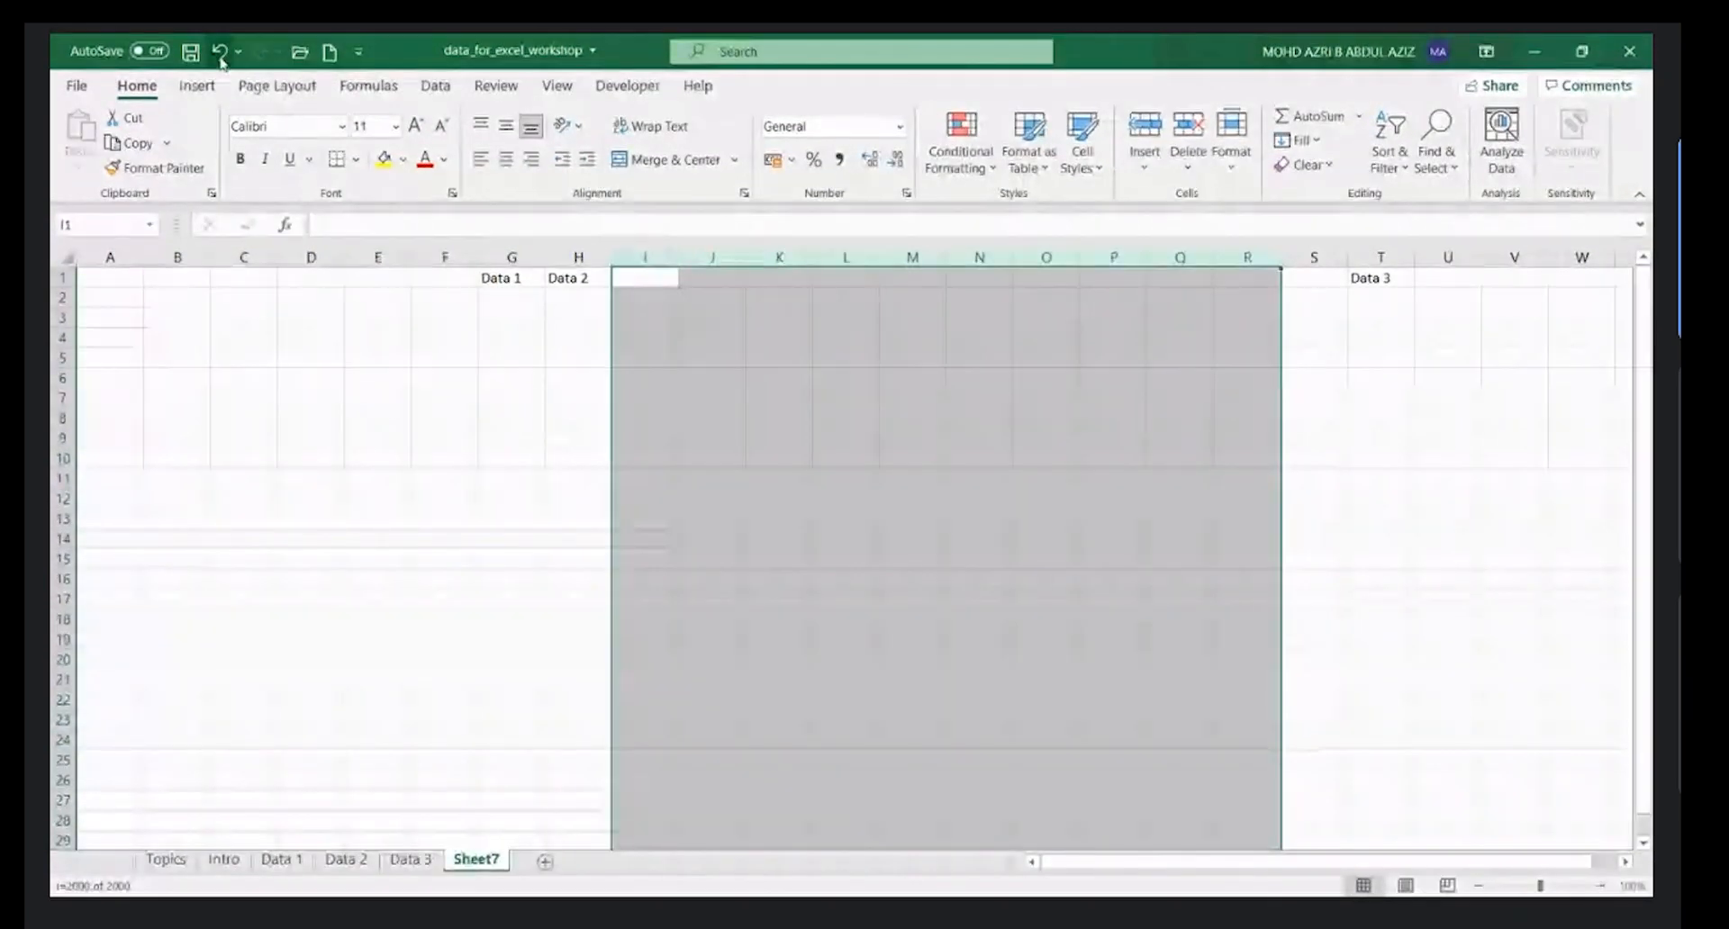
{"action": "left_click", "coordinate": [219, 54]}
{"action": "left_click", "coordinate": [761, 460]}
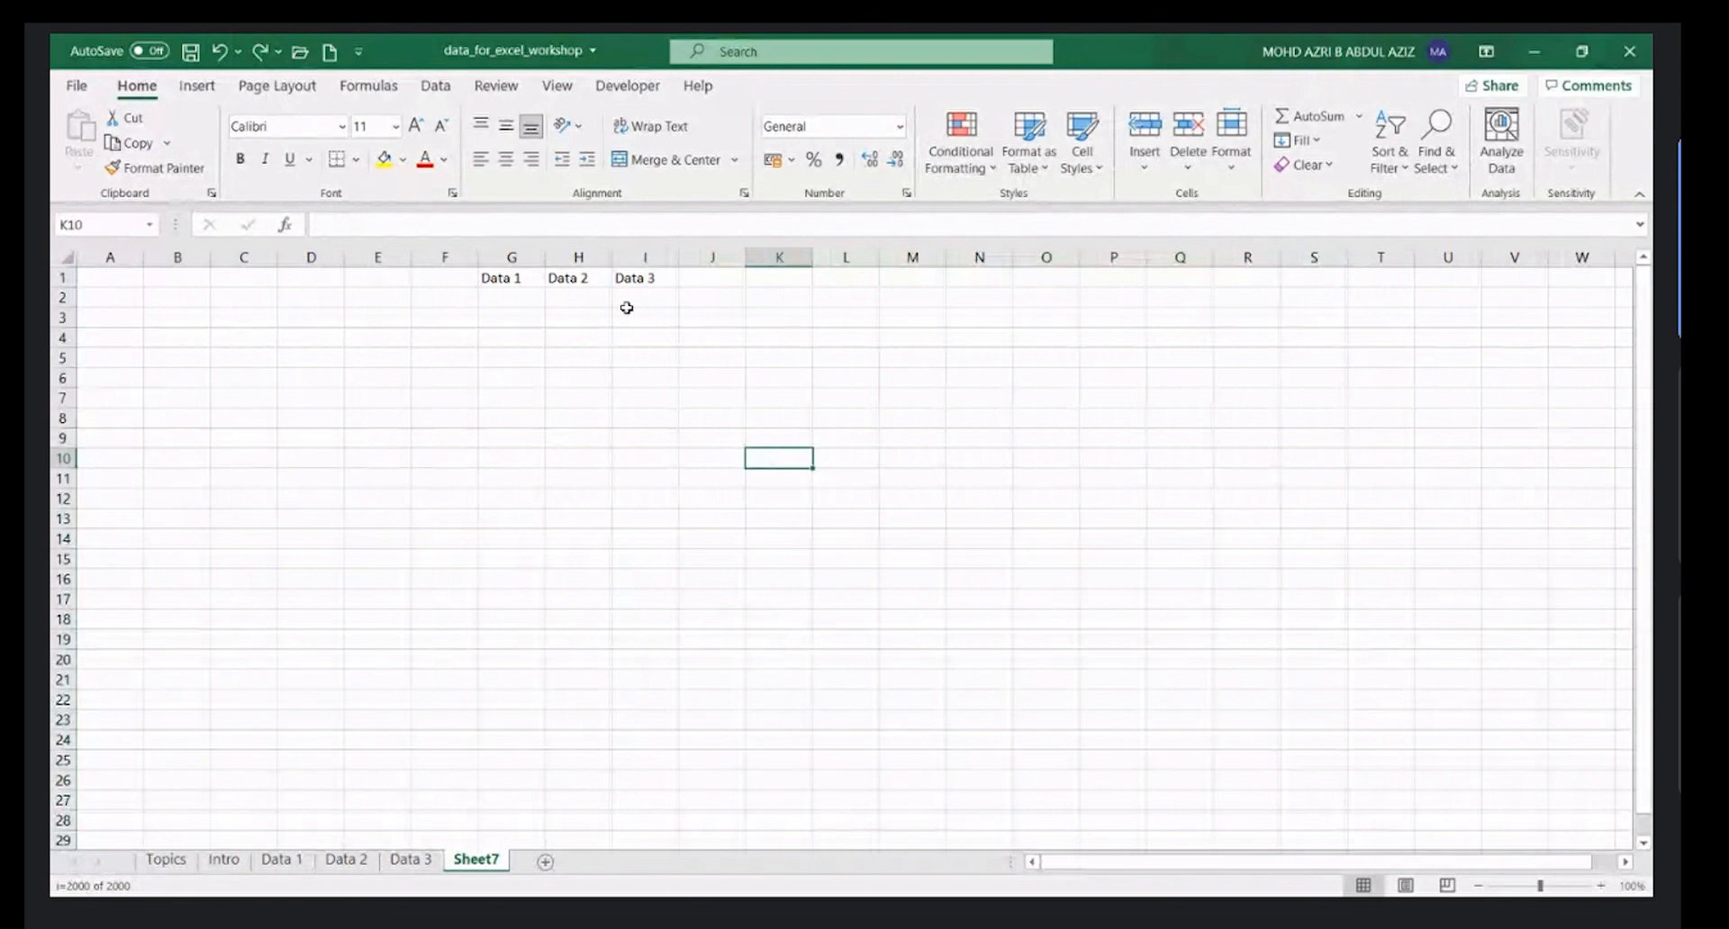
- Insert a single blank column before the Data 3 column again and undo it
{"action": "left_click", "coordinate": [627, 261]}
{"action": "right_click", "coordinate": [635, 263]}
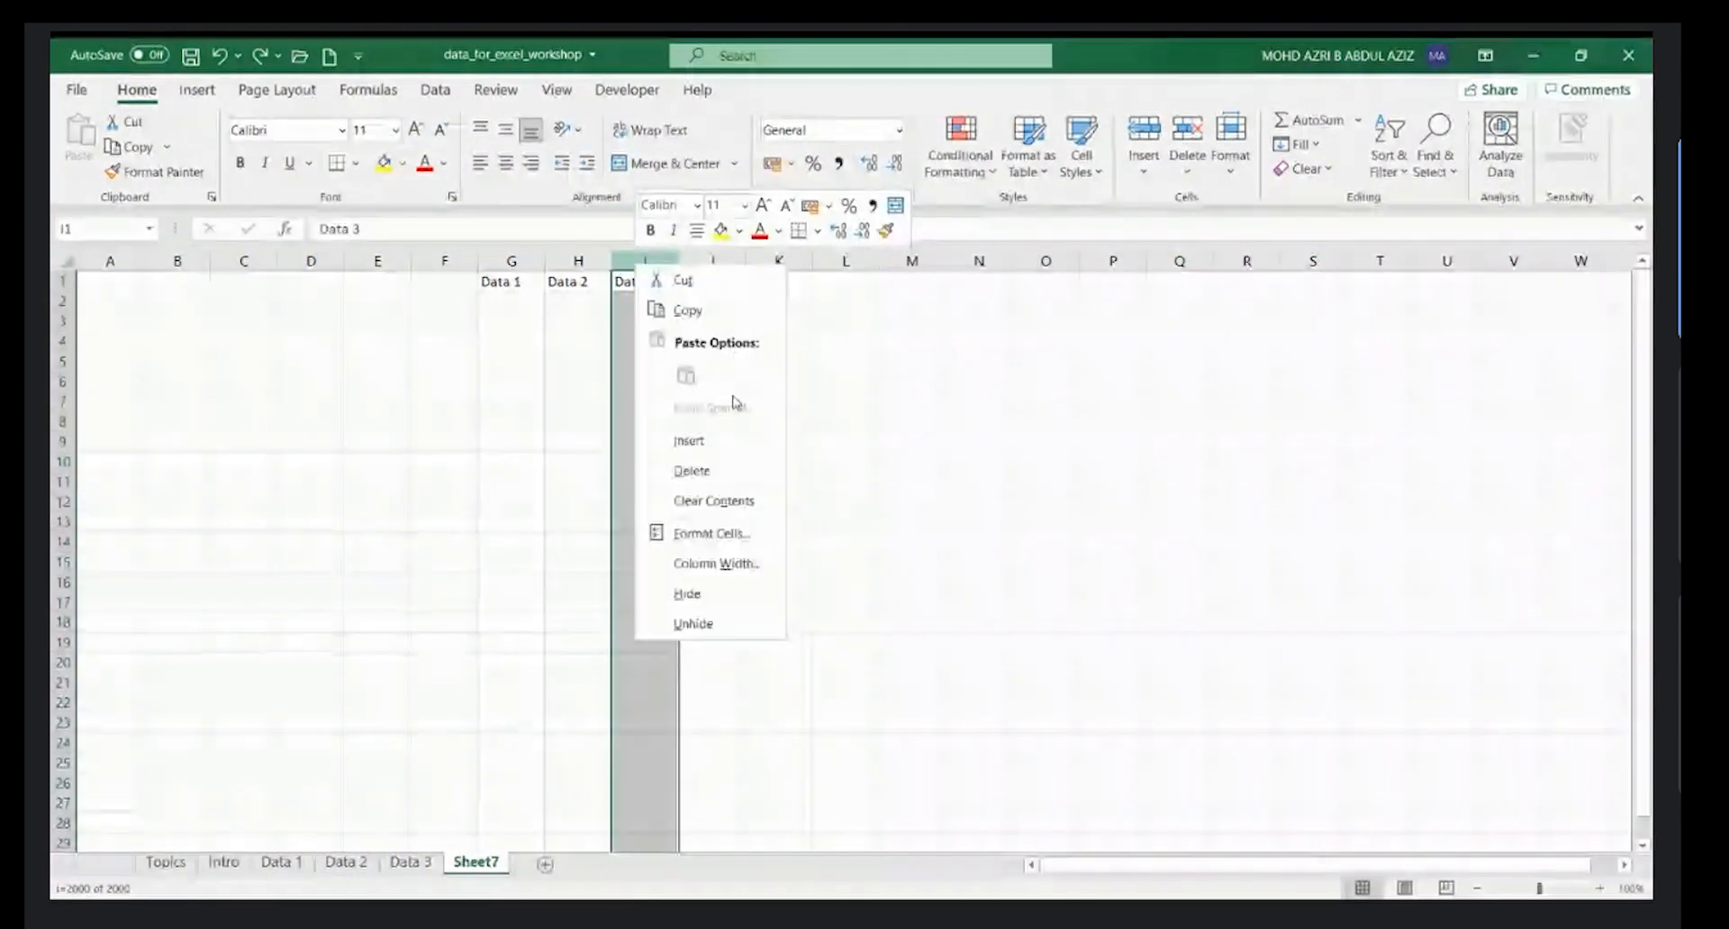
{"action": "left_click", "coordinate": [712, 441]}
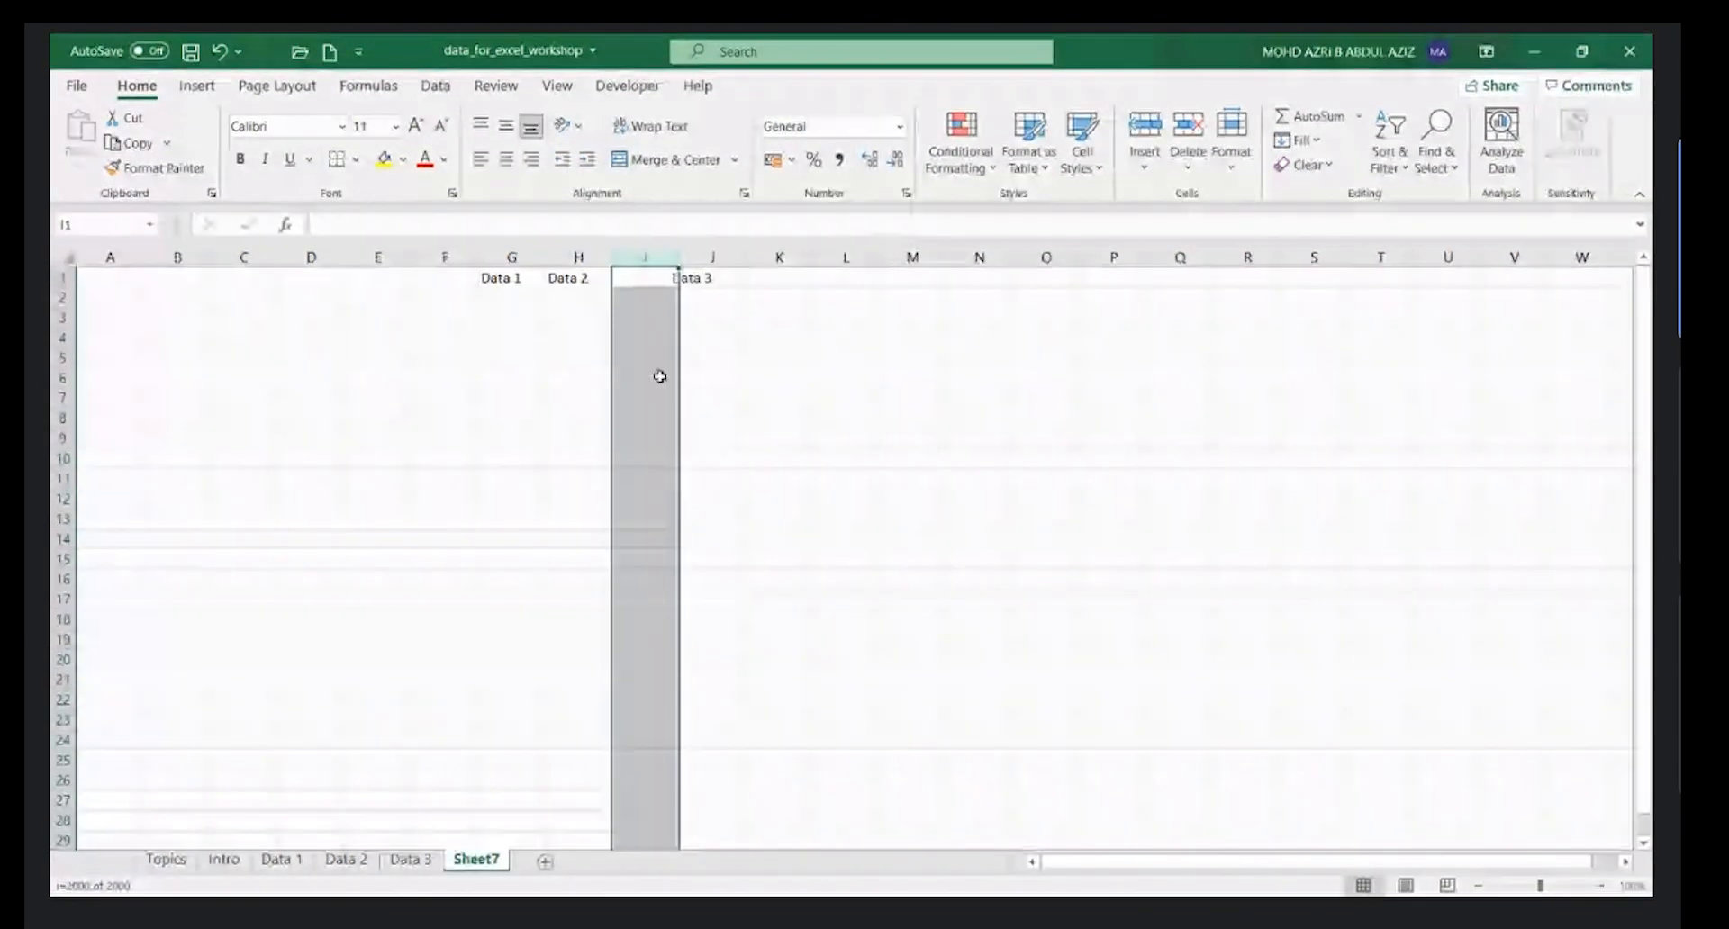
{"action": "left_click", "coordinate": [218, 51]}
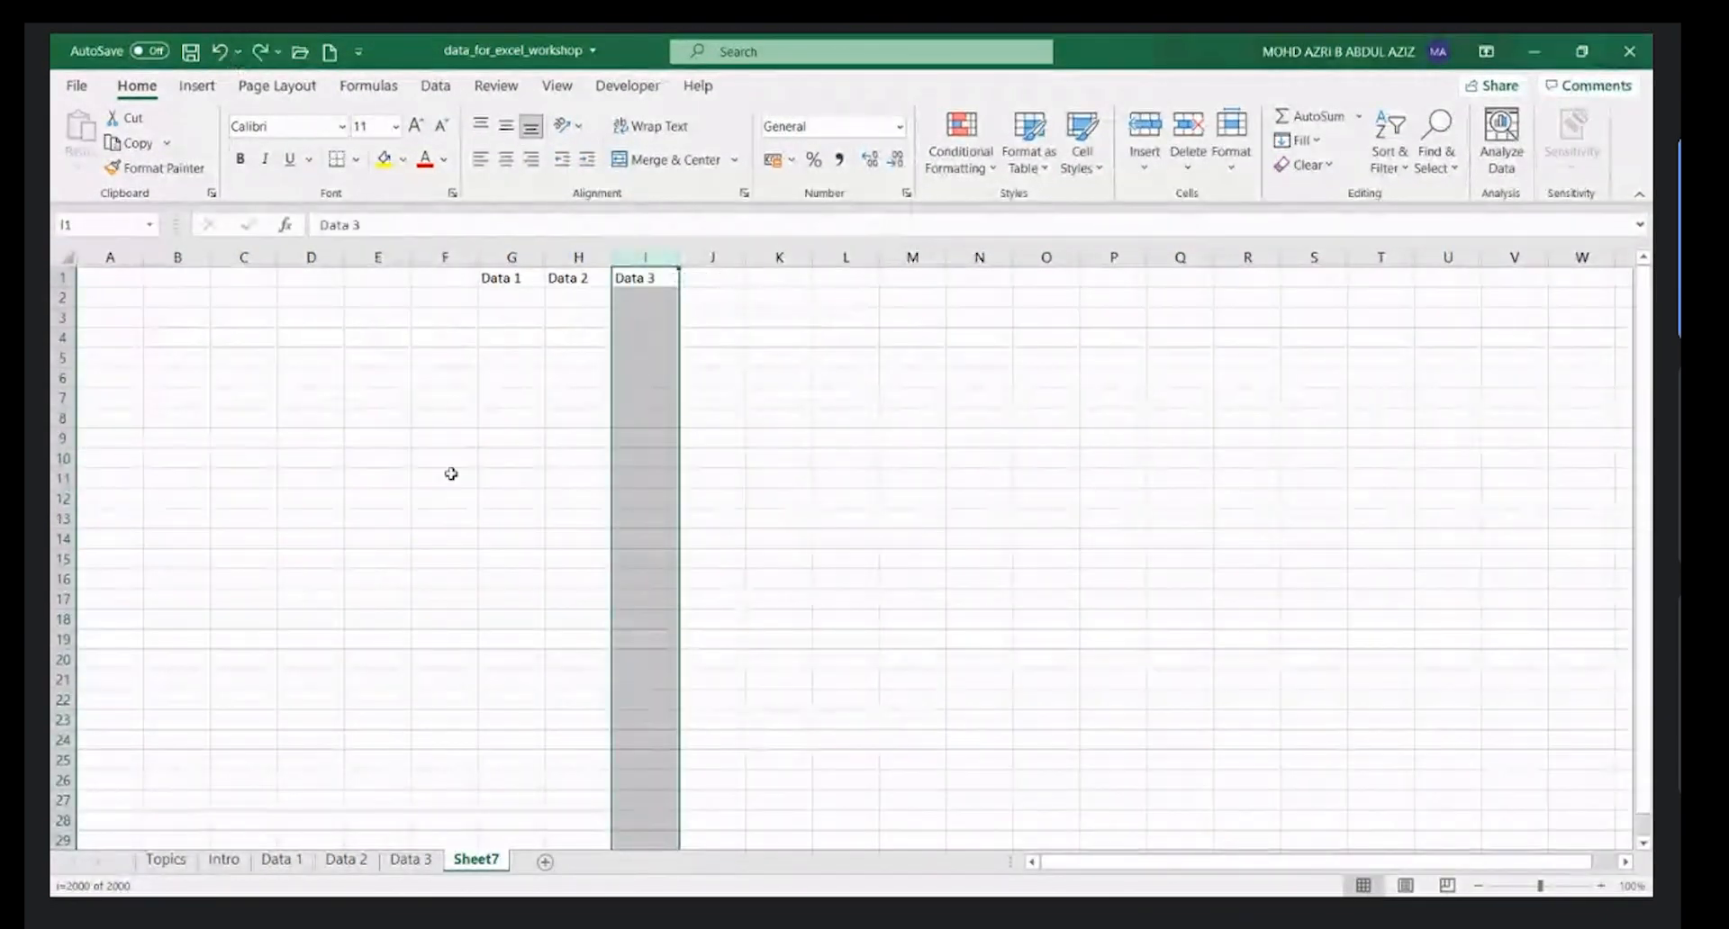
- Insert three blank columns between Data 2 and Data 3, based on columns I through K, and check the new cells in row 1
{"action": "left_click", "coordinate": [636, 257]}
{"action": "left_click_drag", "start_coordinate": [676, 259], "coordinate": [814, 259]}
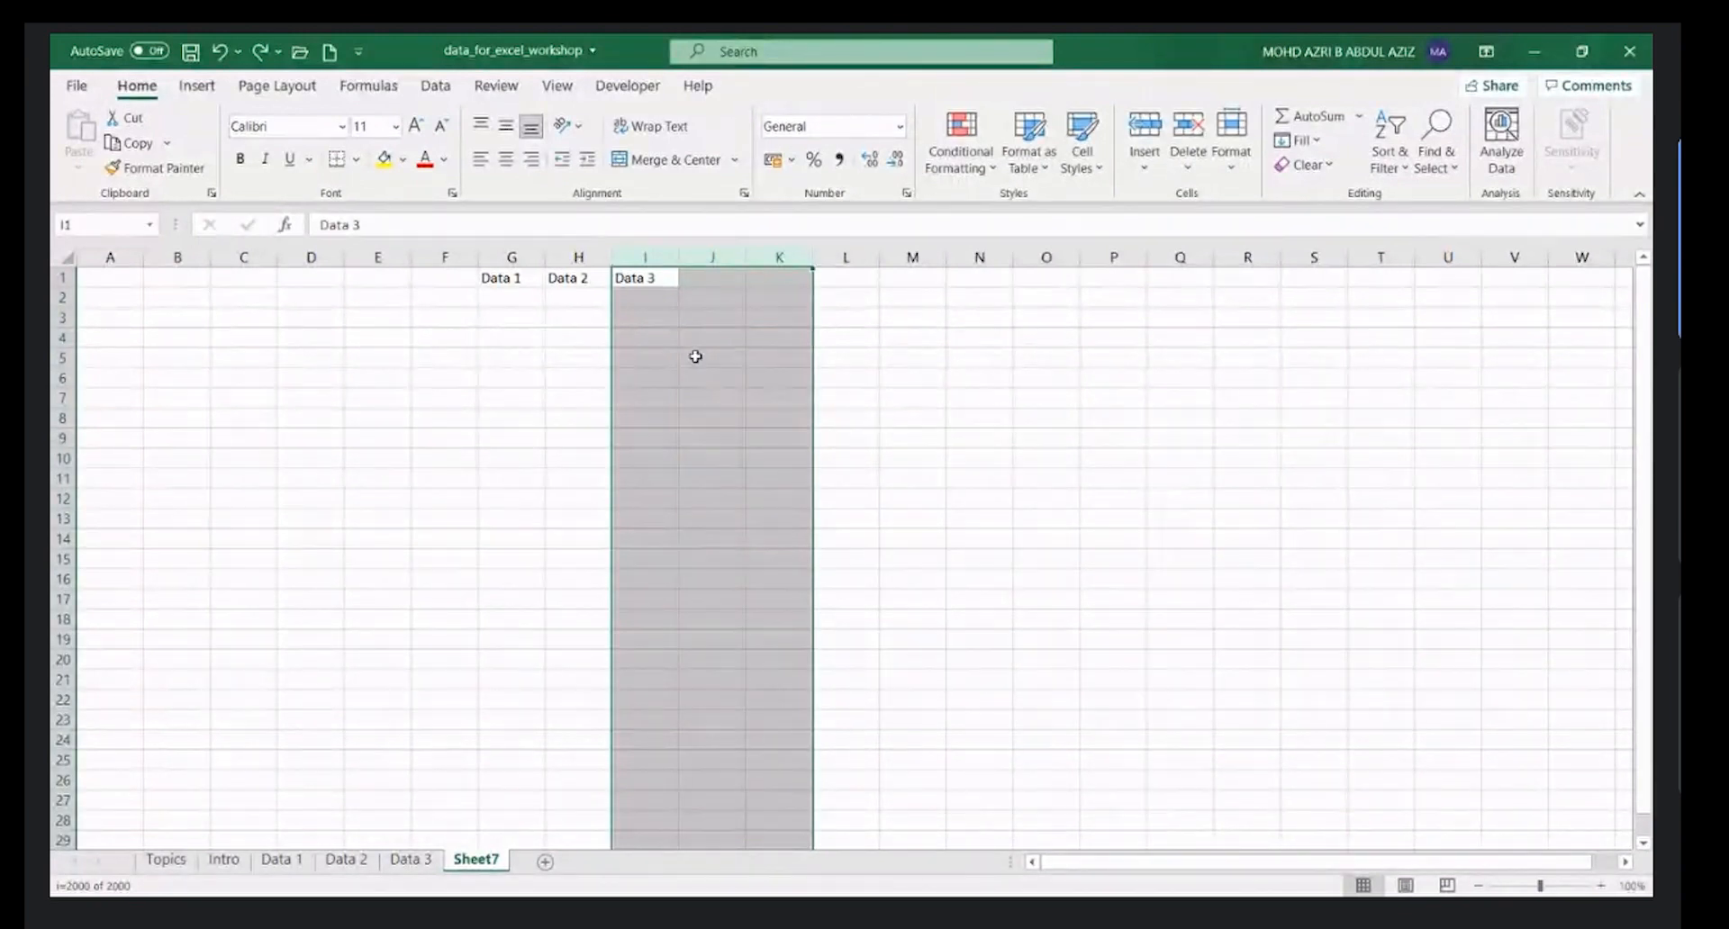
{"action": "left_click", "coordinate": [640, 261]}
{"action": "left_click_drag", "start_coordinate": [641, 261], "coordinate": [756, 257]}
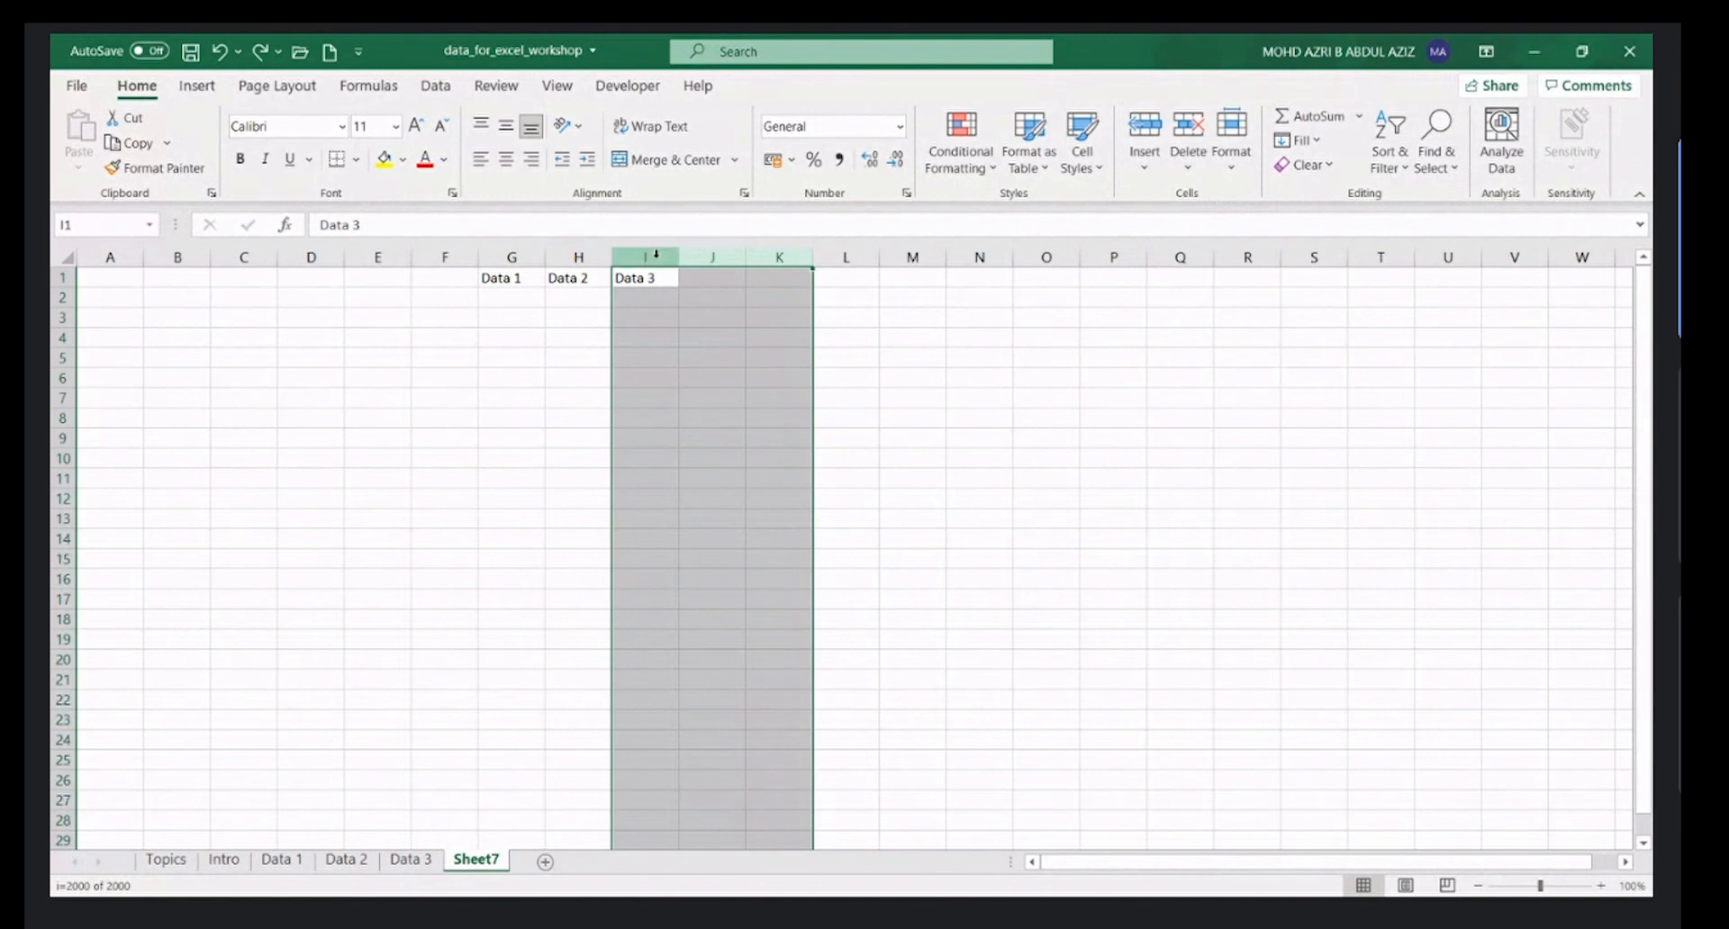
{"action": "right_click", "coordinate": [656, 255]}
{"action": "left_click", "coordinate": [714, 436]}
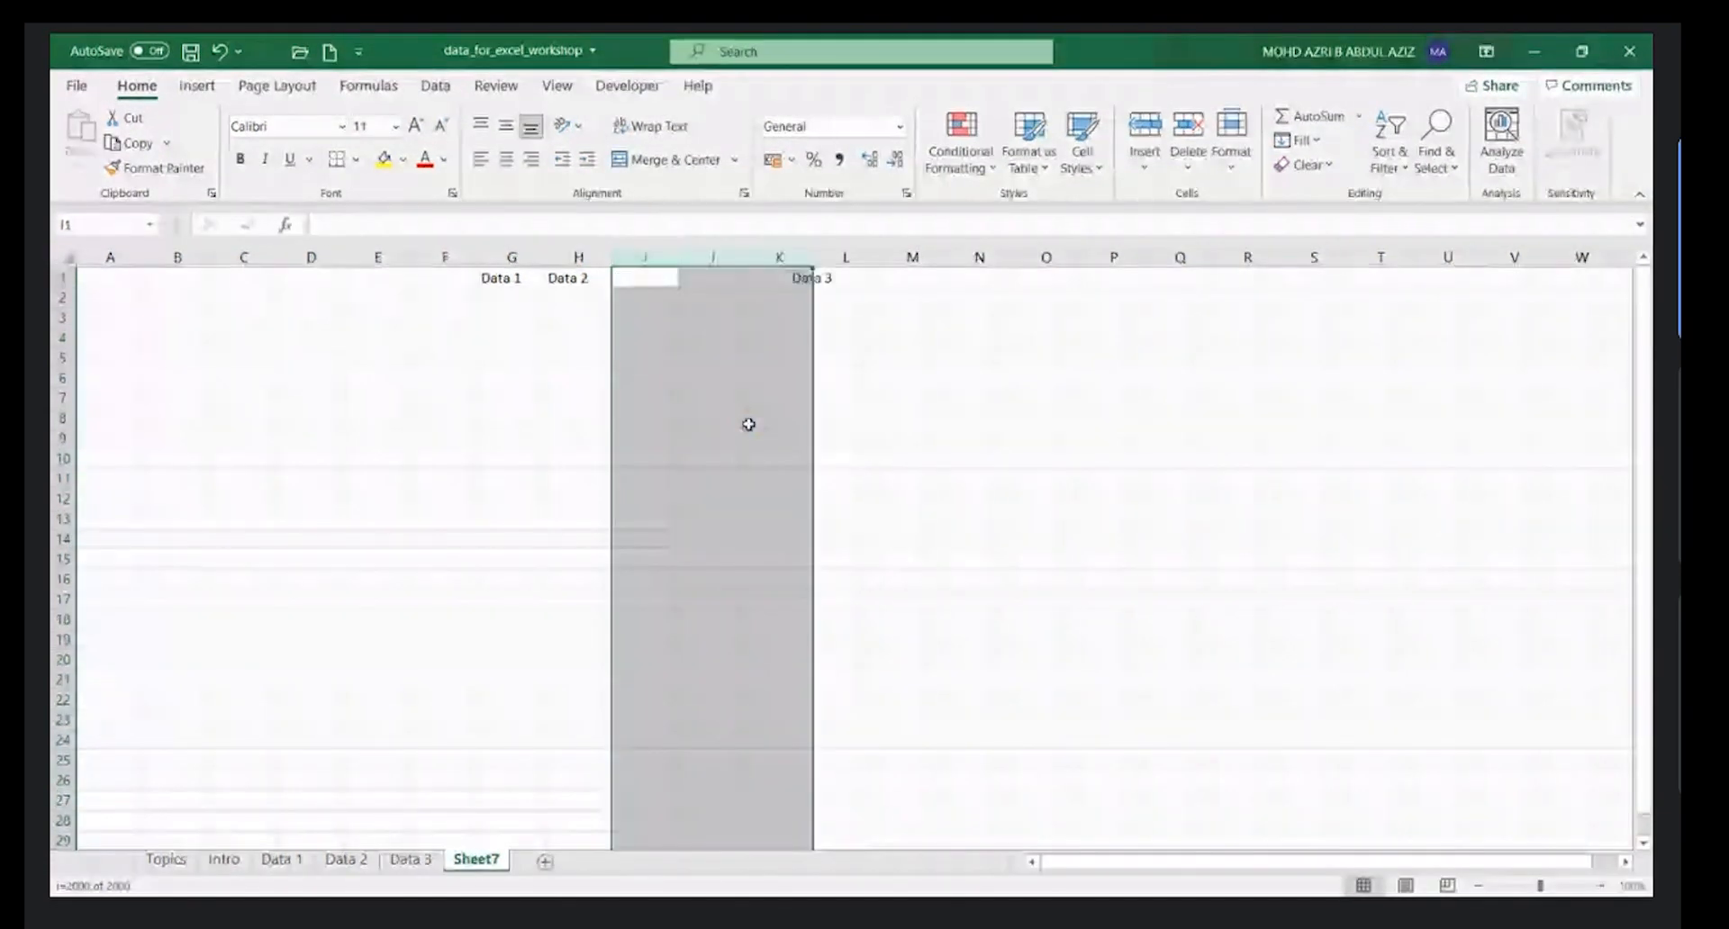
{"action": "left_click", "coordinate": [667, 275]}
{"action": "left_click", "coordinate": [708, 275]}
{"action": "left_click", "coordinate": [776, 276]}
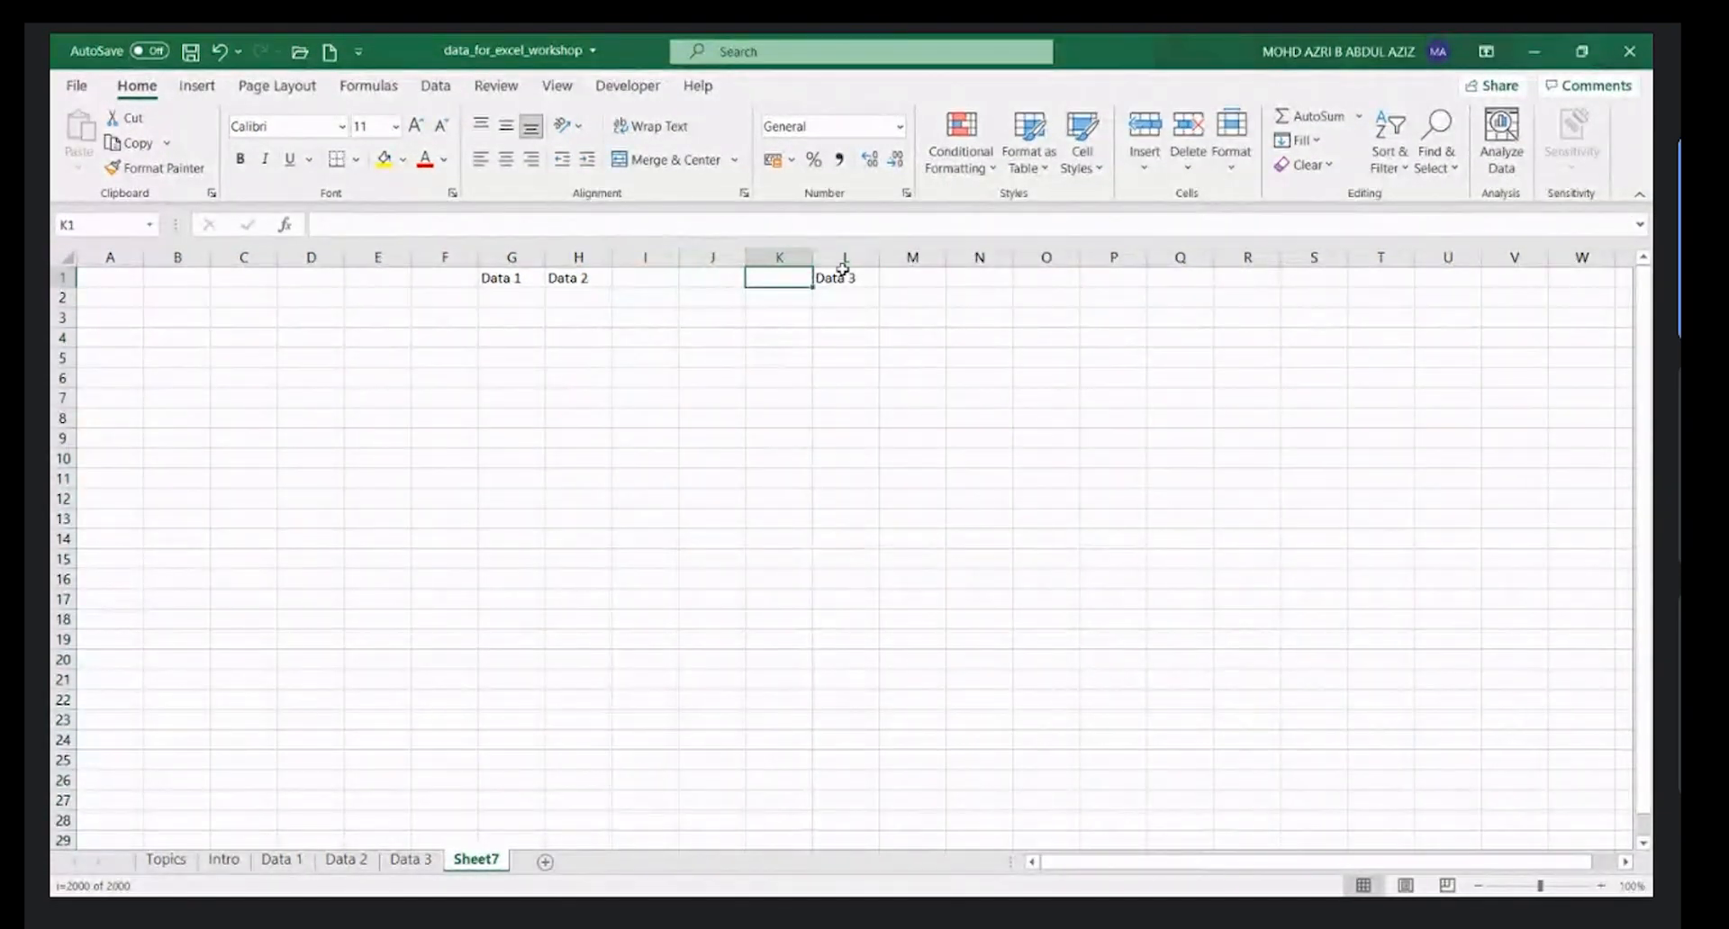
- Insert two blank columns between Data 1 and Data 2, based on columns H and I
{"action": "left_click", "coordinate": [578, 256]}
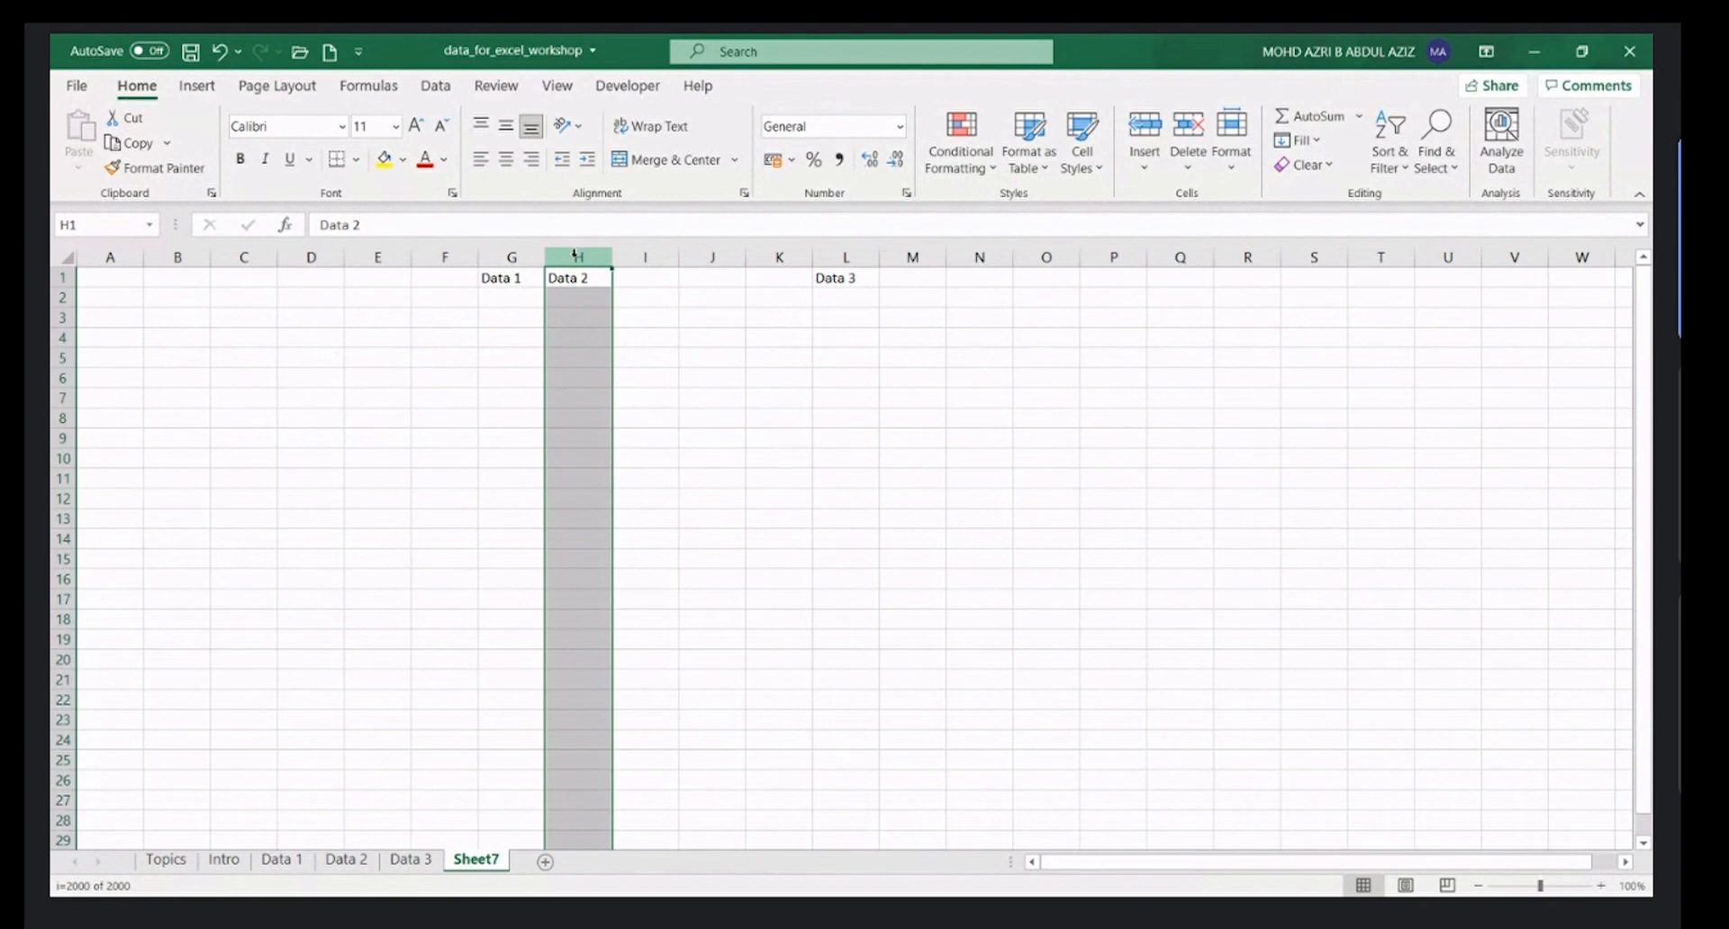
{"action": "left_click_drag", "start_coordinate": [575, 257], "coordinate": [642, 257]}
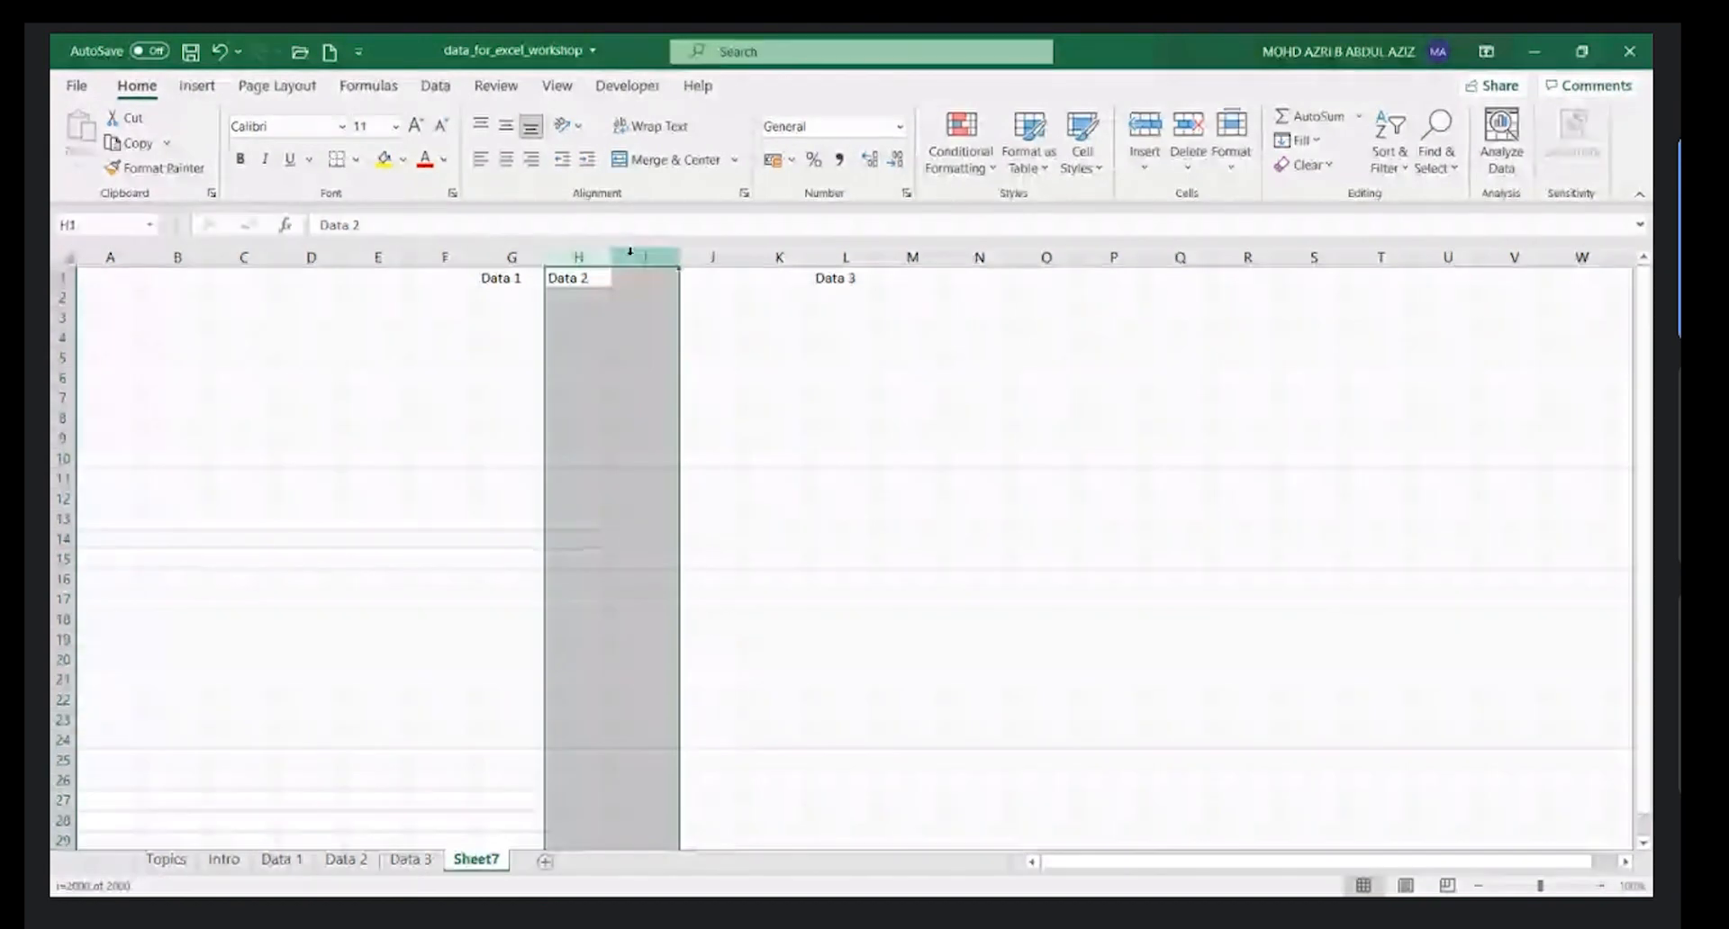
{"action": "right_click", "coordinate": [630, 257]}
{"action": "left_click", "coordinate": [703, 436]}
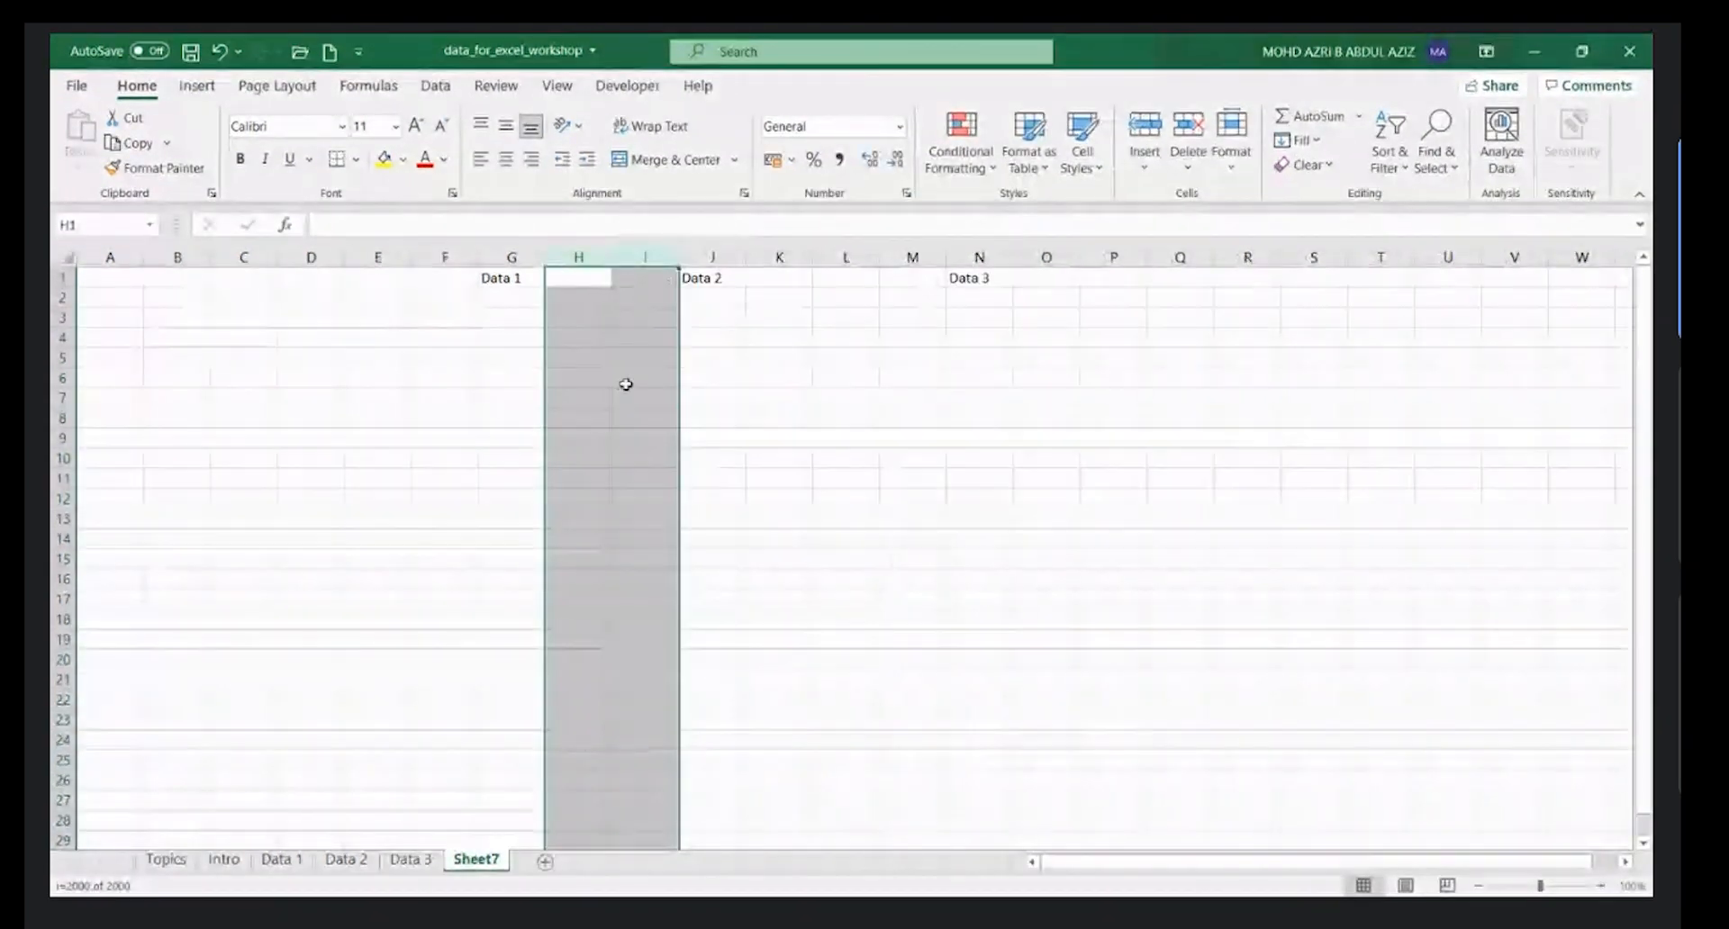
{"action": "left_click", "coordinate": [851, 500]}
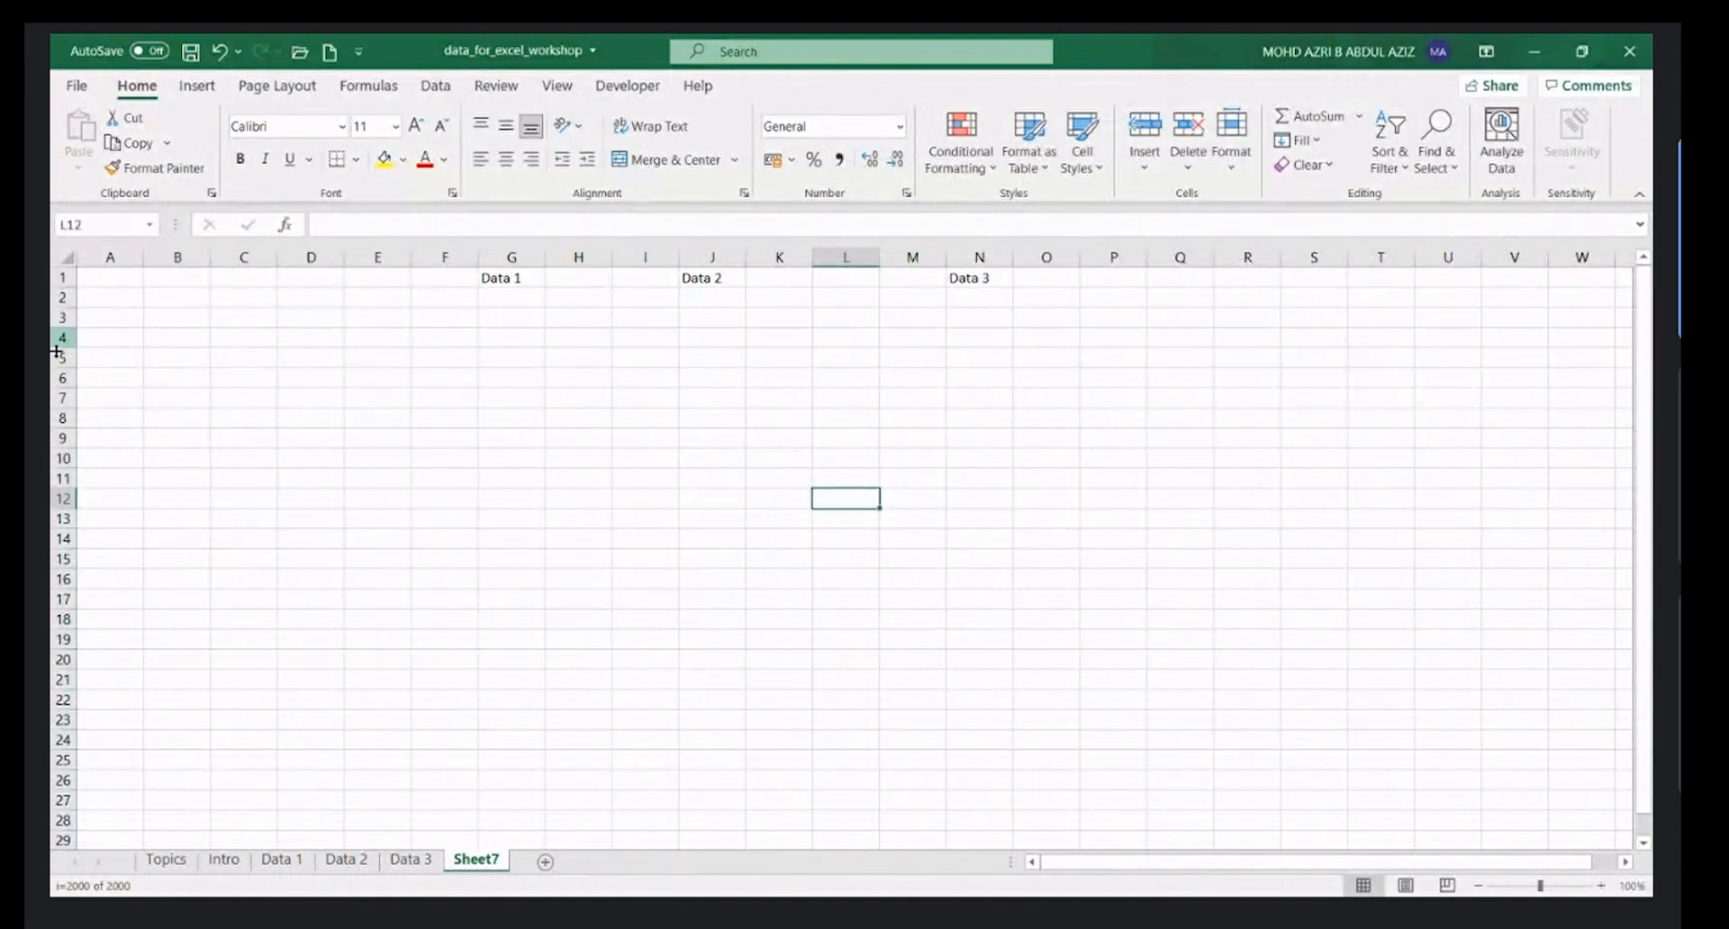
- Fill the entire column H with yellow
{"action": "left_click", "coordinate": [593, 381]}
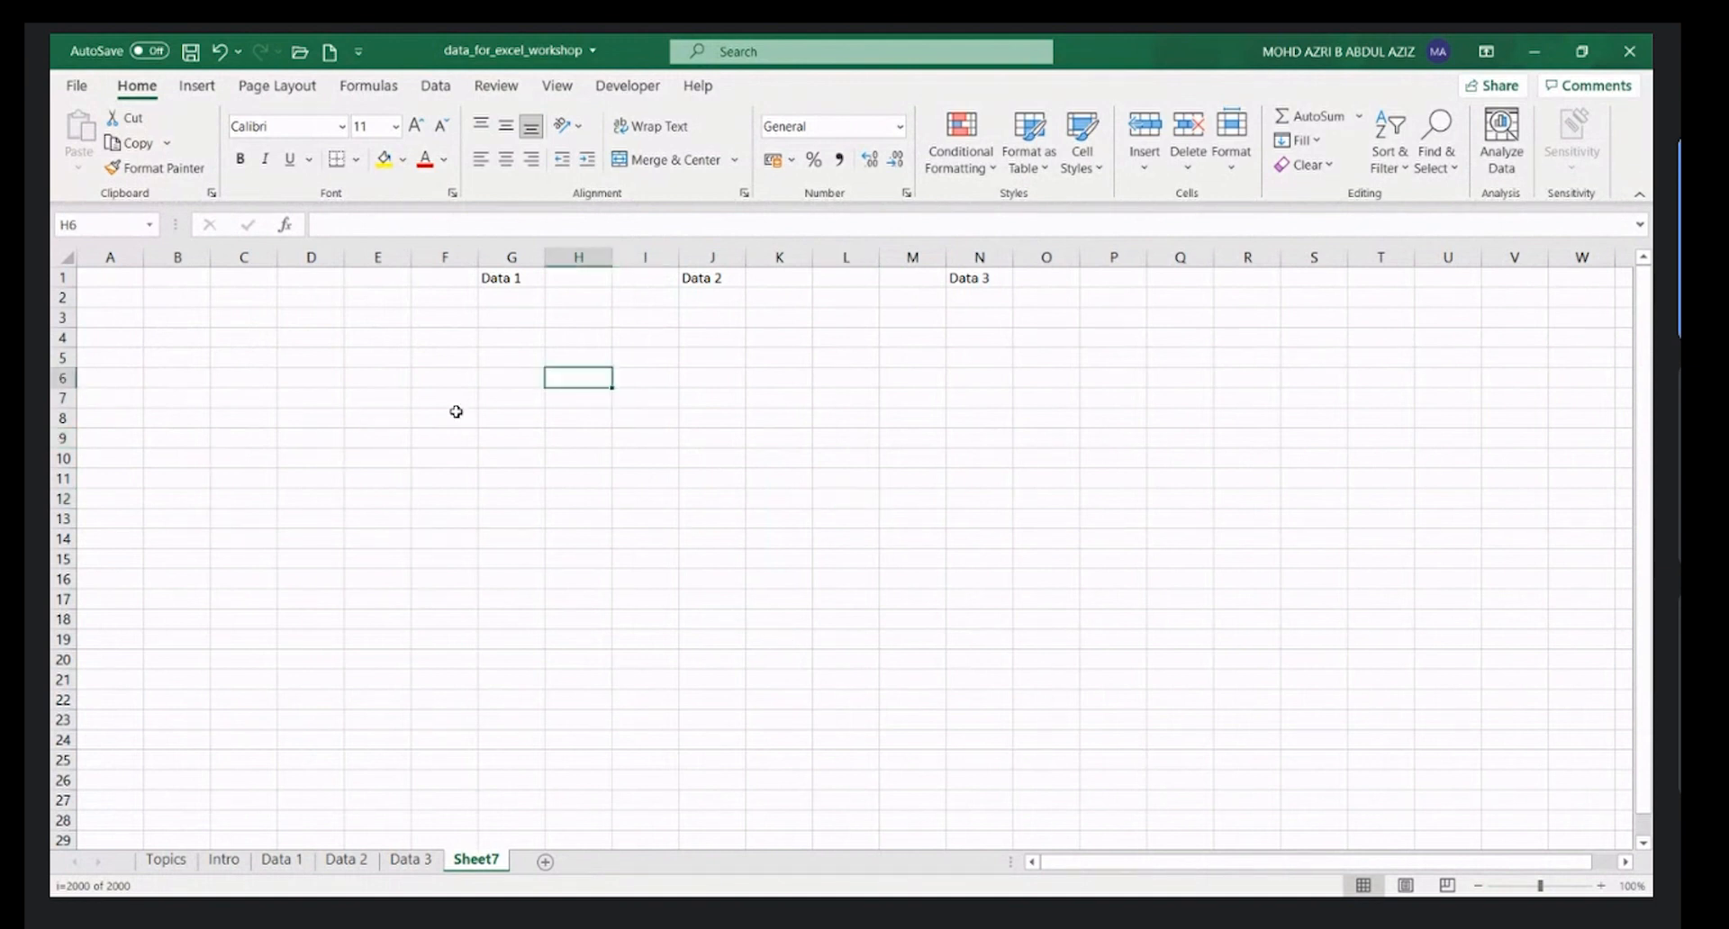
{"action": "left_click", "coordinate": [572, 259]}
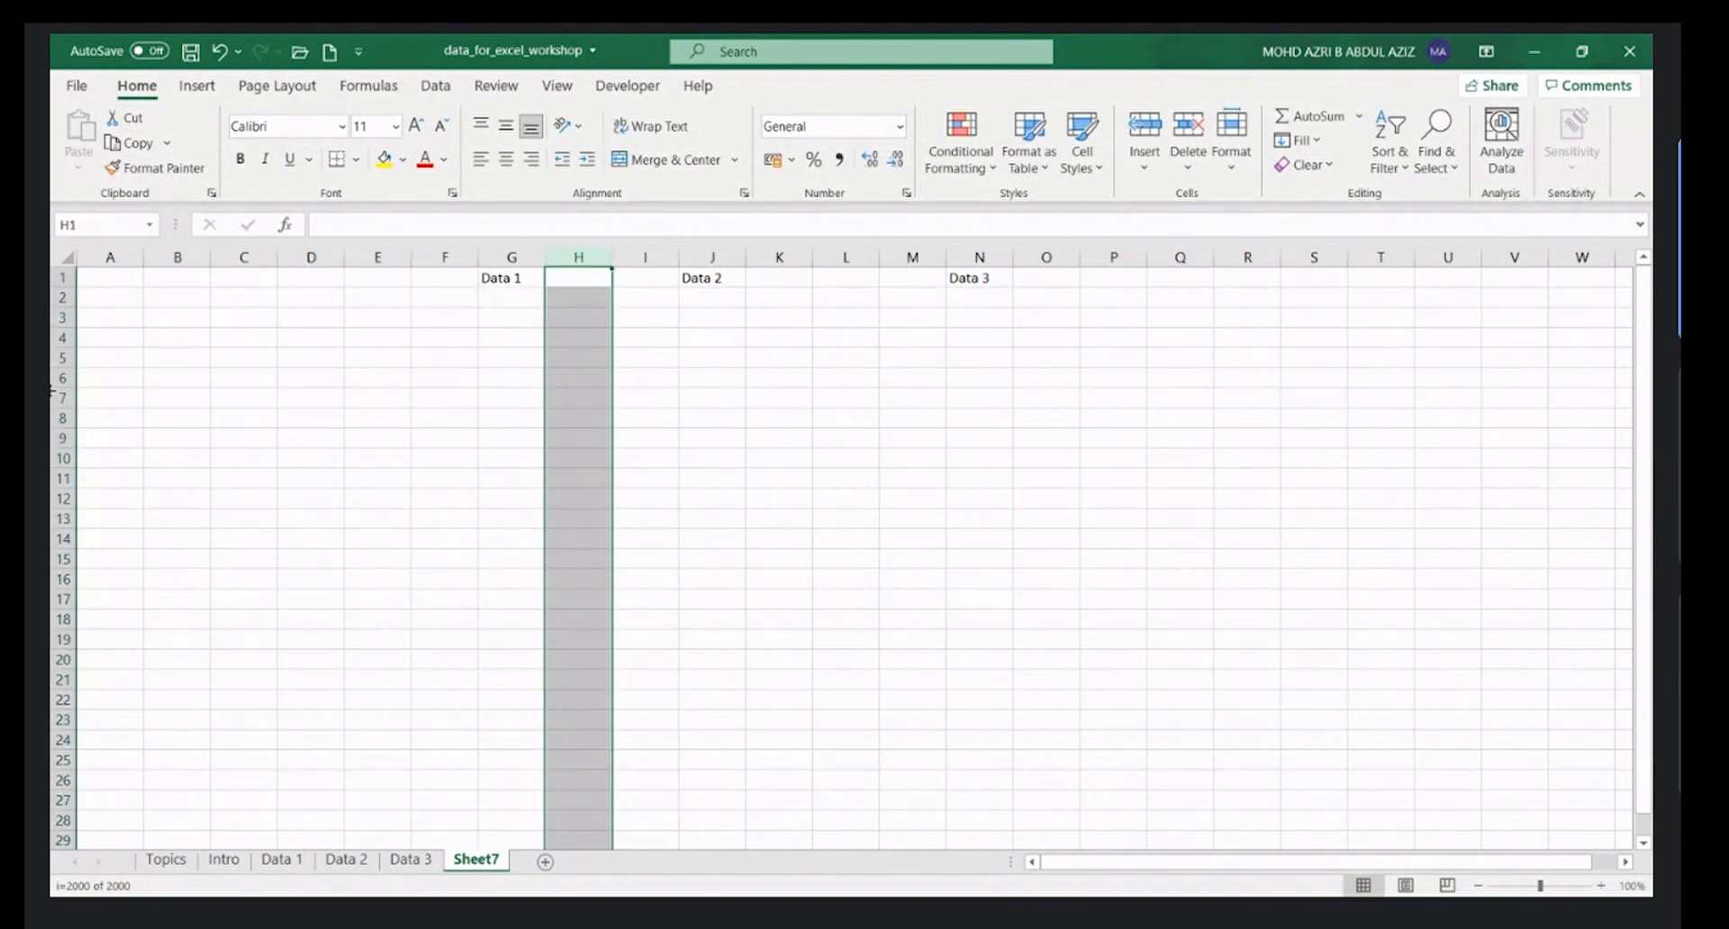
{"action": "left_click", "coordinate": [574, 337]}
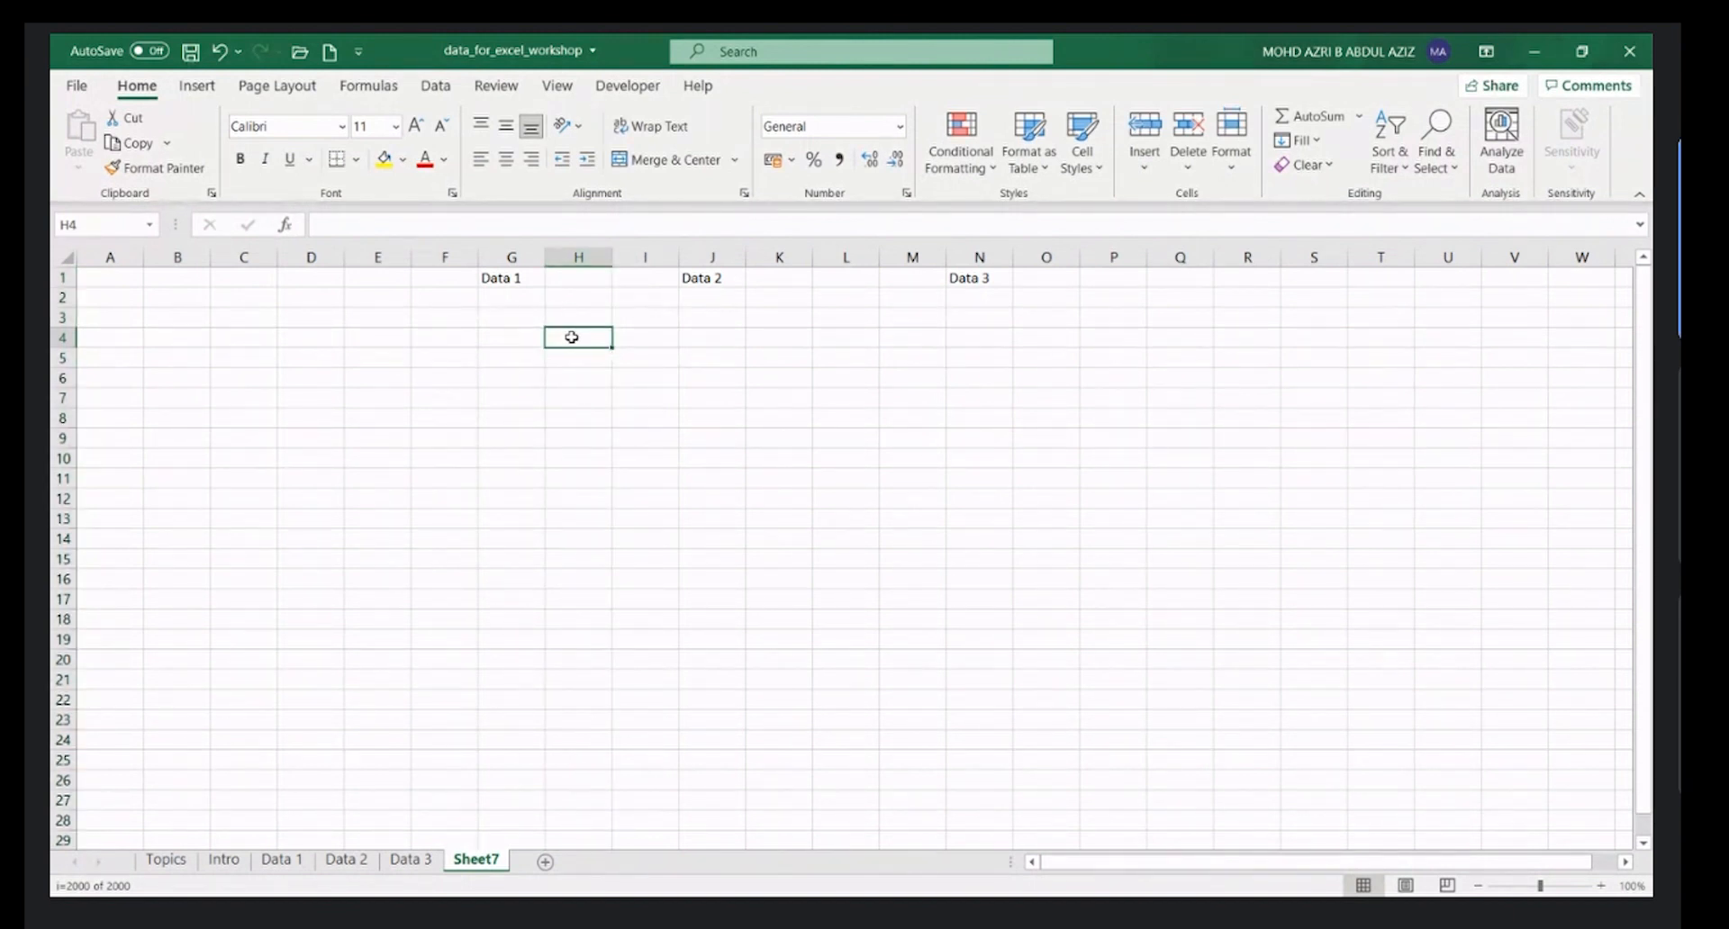
{"action": "left_click", "coordinate": [578, 258]}
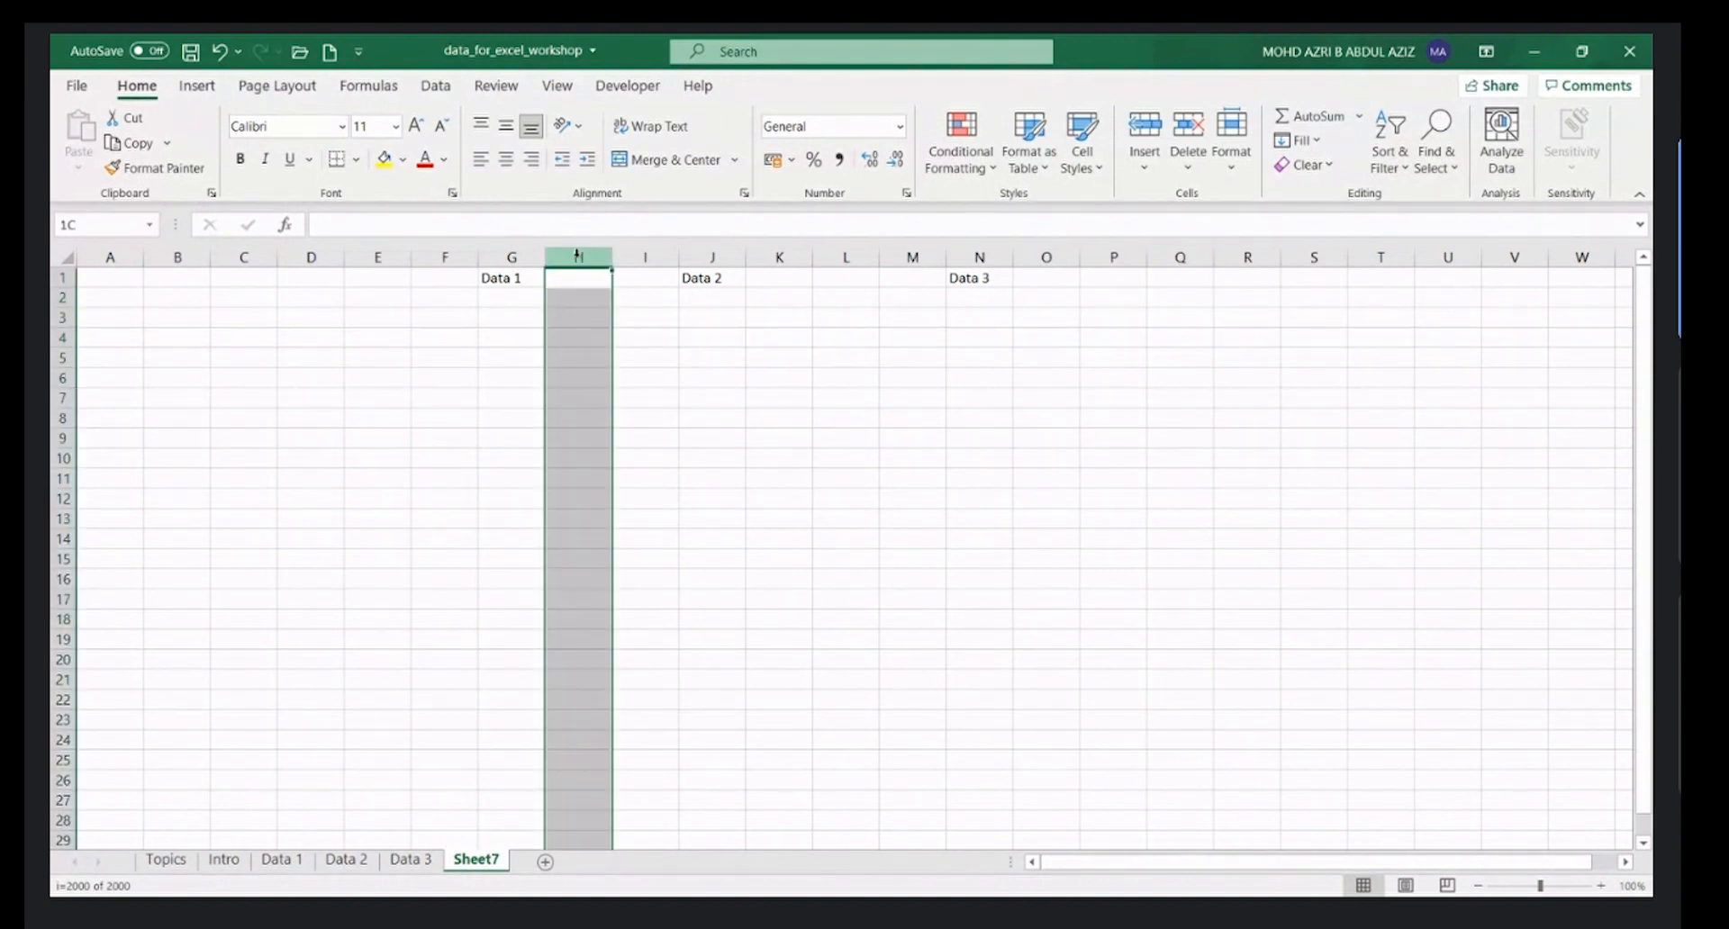
{"action": "left_click", "coordinate": [71, 343]}
{"action": "left_click", "coordinate": [573, 257]}
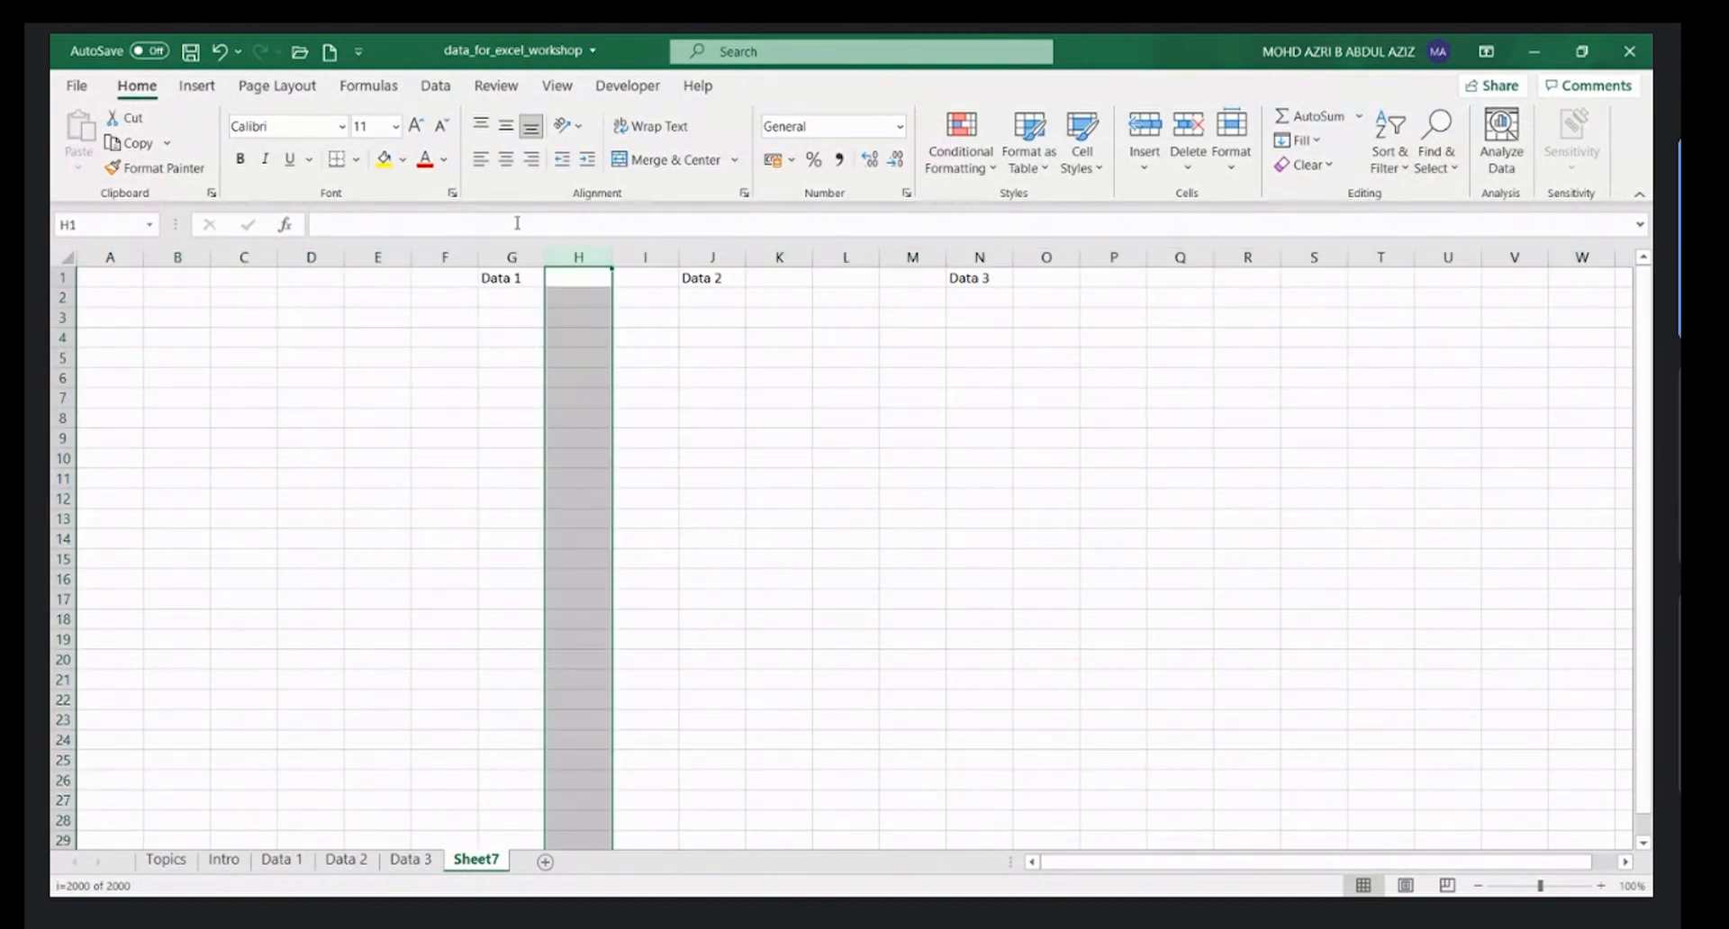
{"action": "left_click", "coordinate": [386, 160]}
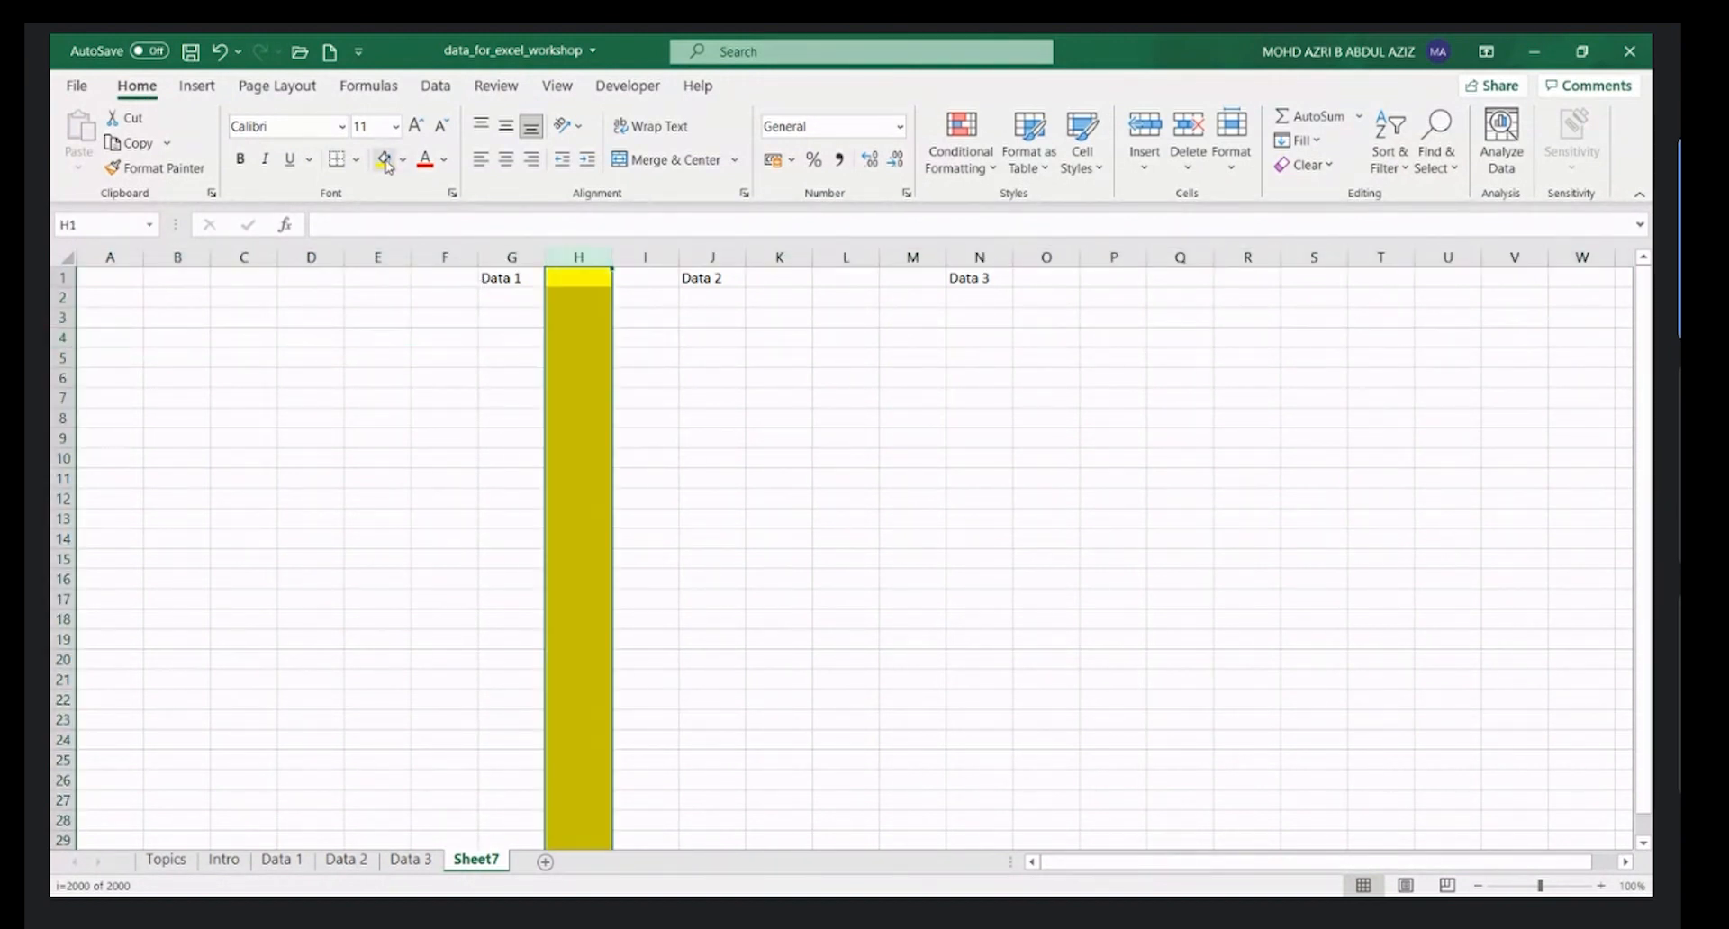
- Fill the entire row 4 with yellow and select its intersection with column H, cell H4
{"action": "left_click", "coordinate": [66, 343]}
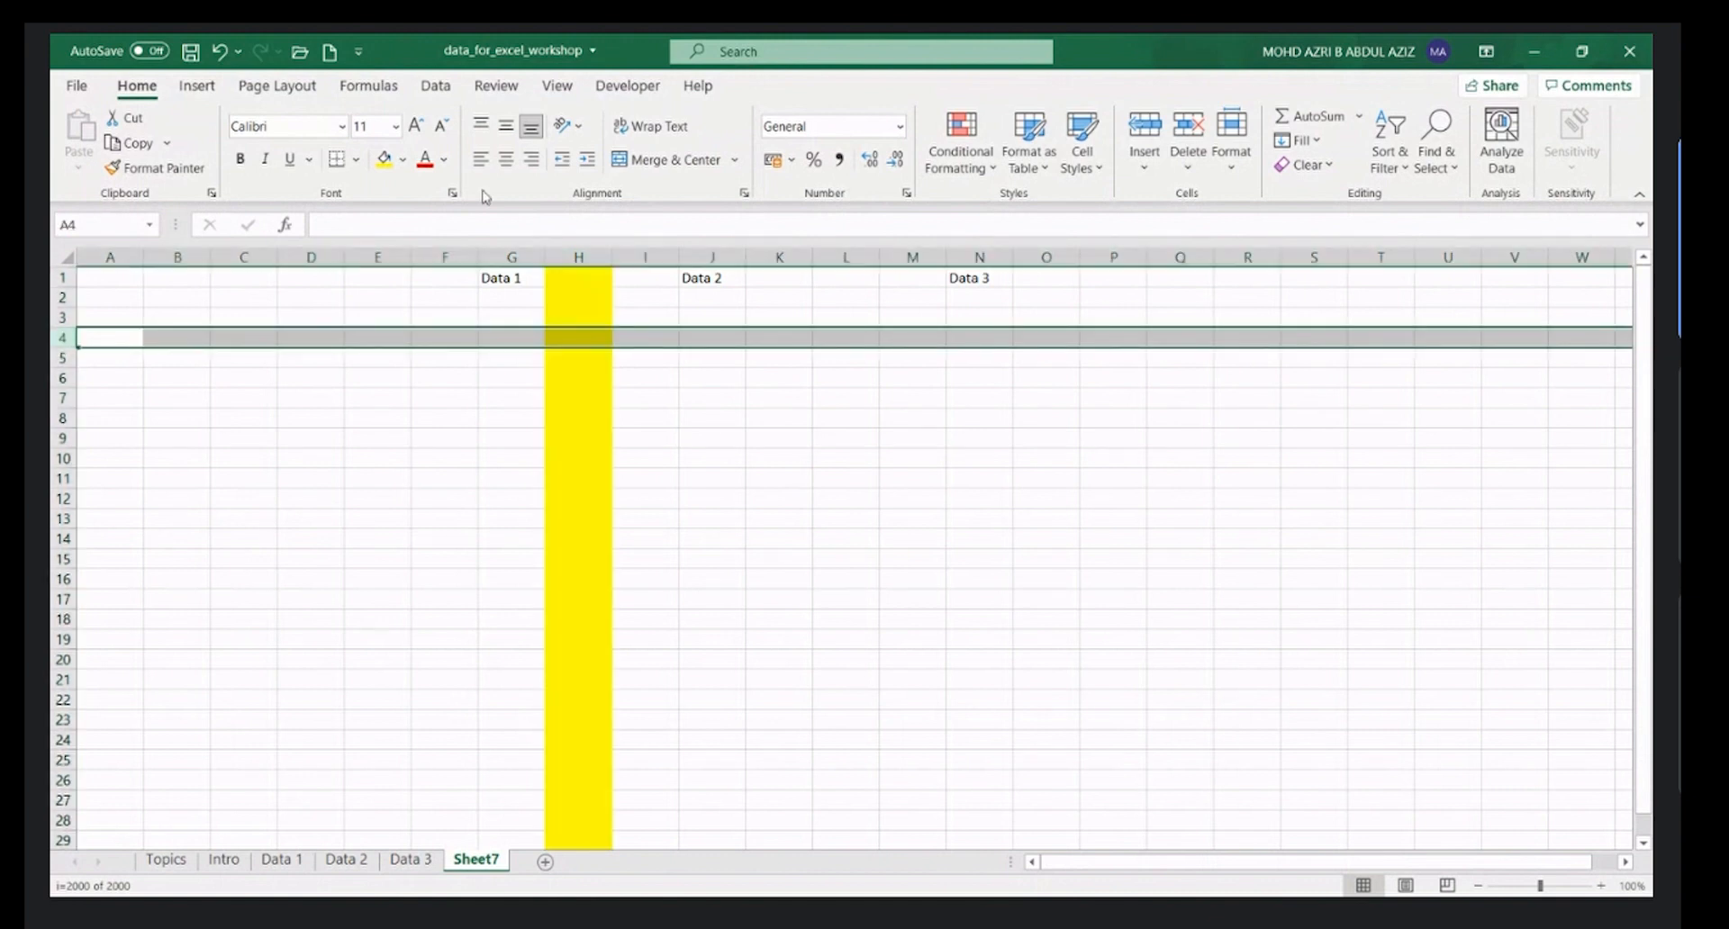
{"action": "left_click", "coordinate": [385, 160]}
{"action": "left_click", "coordinate": [794, 515]}
{"action": "left_click", "coordinate": [585, 338]}
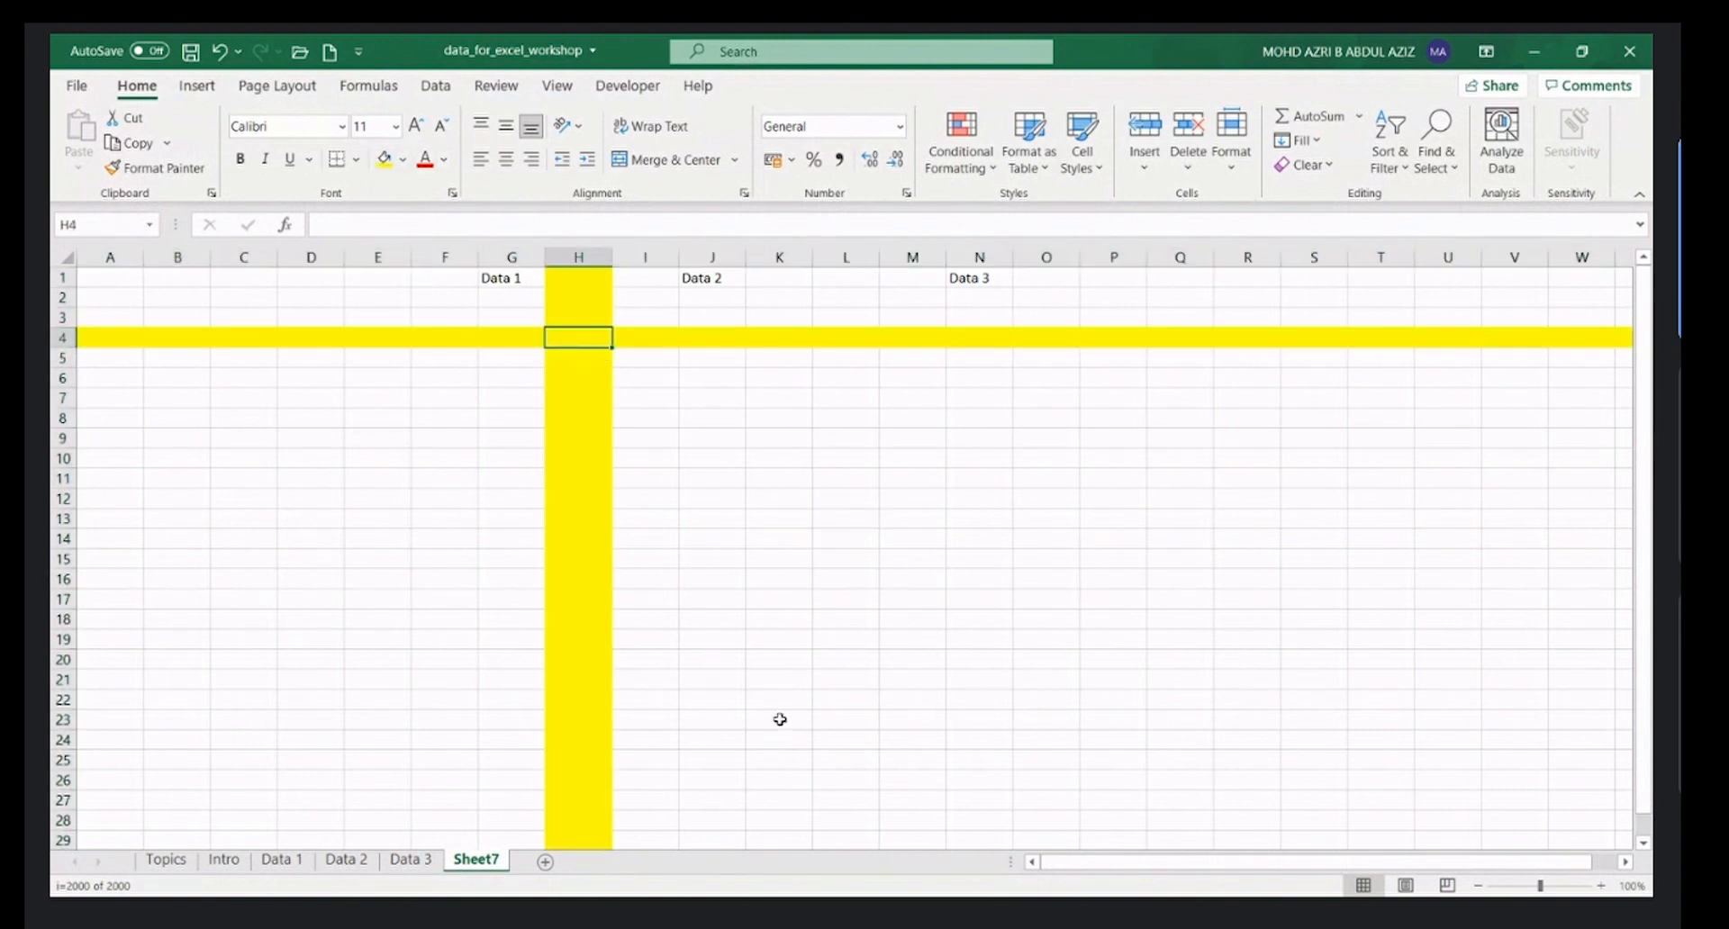
- Examine the references of cells around the yellow intersection, including J2, H3 and H1, finishing on H4
{"action": "left_click", "coordinate": [630, 335]}
{"action": "left_click", "coordinate": [645, 317]}
{"action": "left_click", "coordinate": [650, 297]}
{"action": "left_click", "coordinate": [708, 296]}
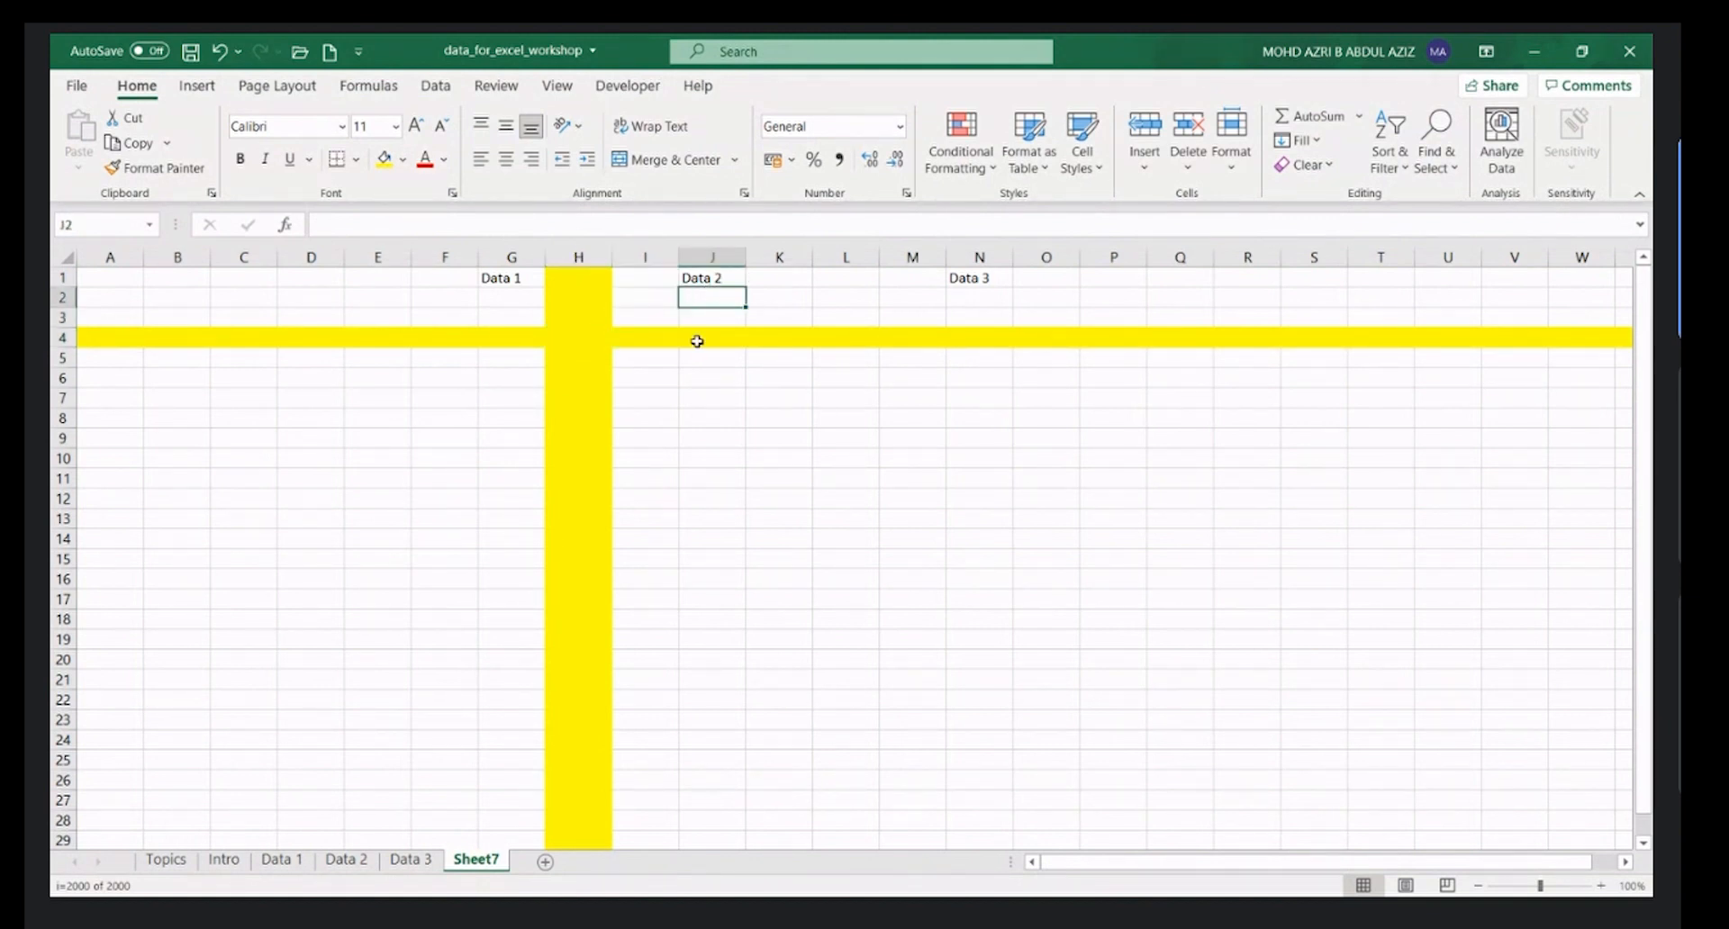
{"action": "left_click", "coordinate": [608, 338]}
{"action": "left_click", "coordinate": [581, 315]}
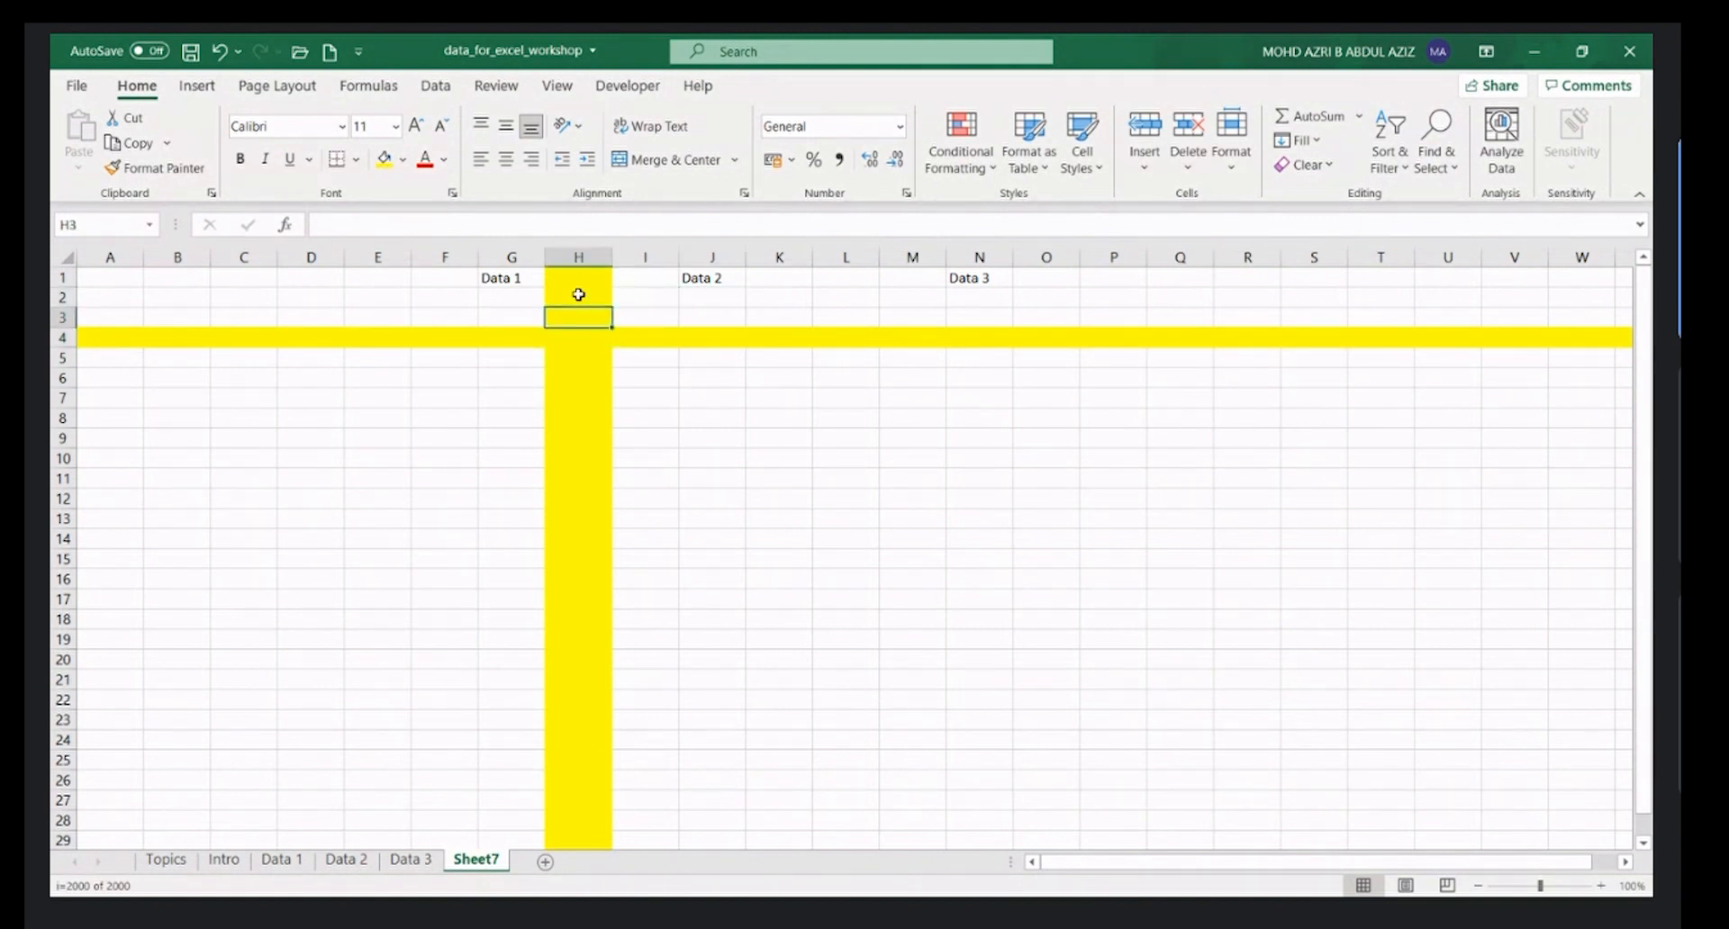
{"action": "left_click", "coordinate": [580, 292]}
{"action": "left_click", "coordinate": [579, 279]}
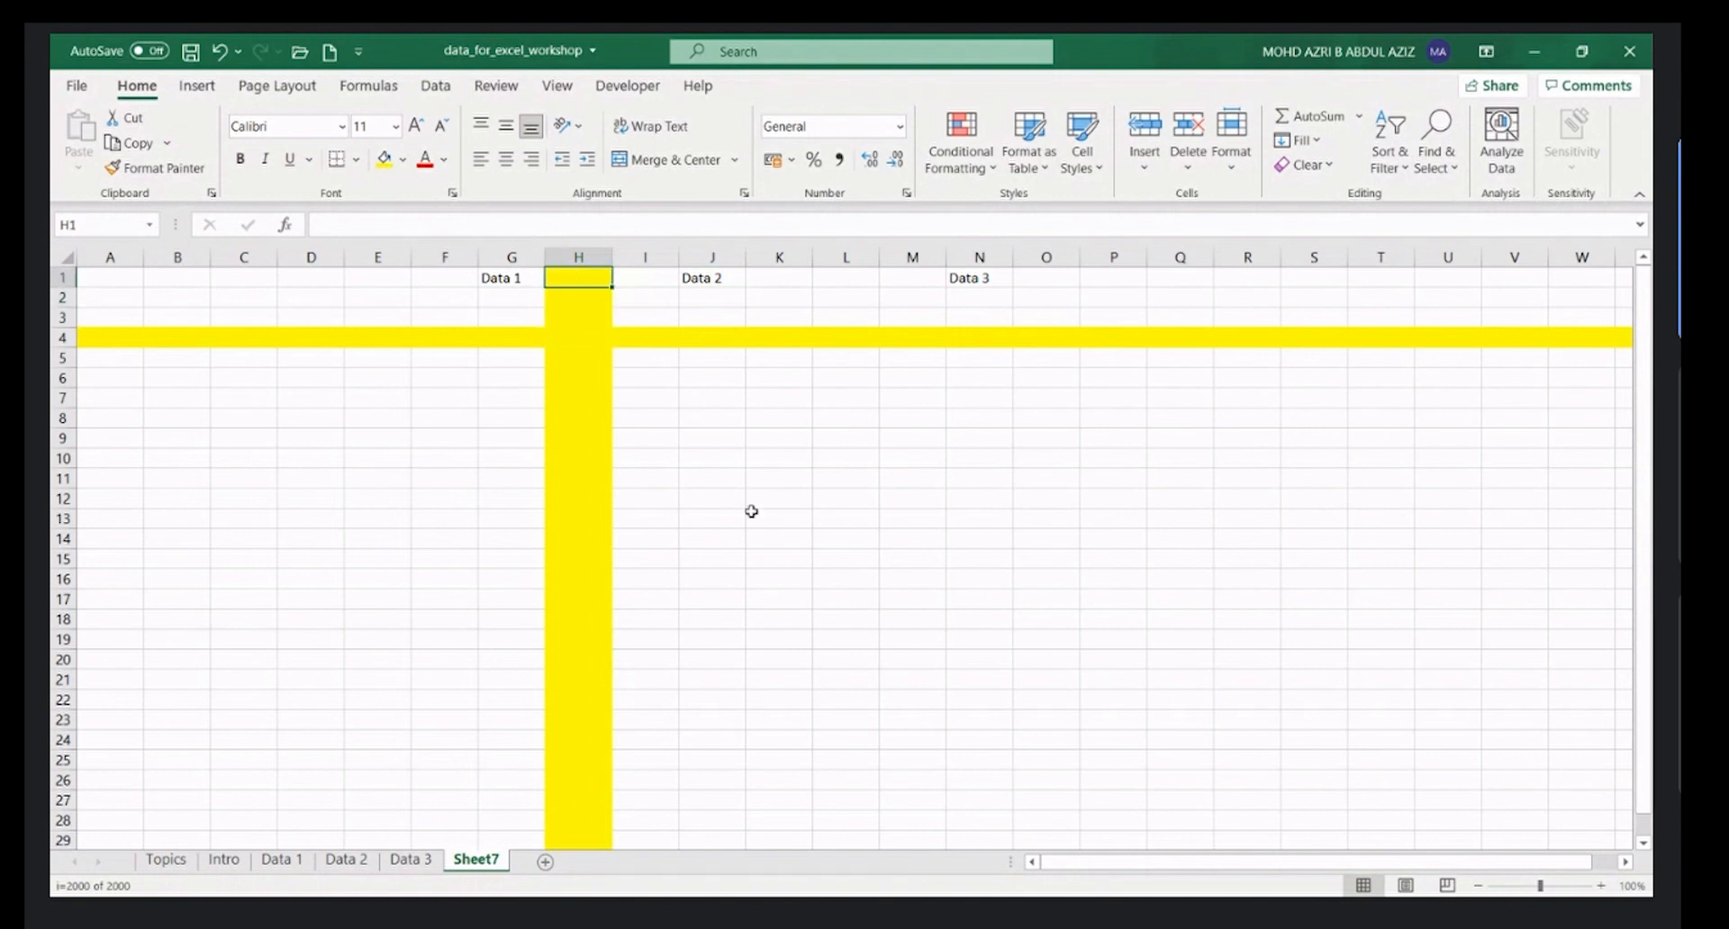
{"action": "left_click", "coordinate": [576, 342]}
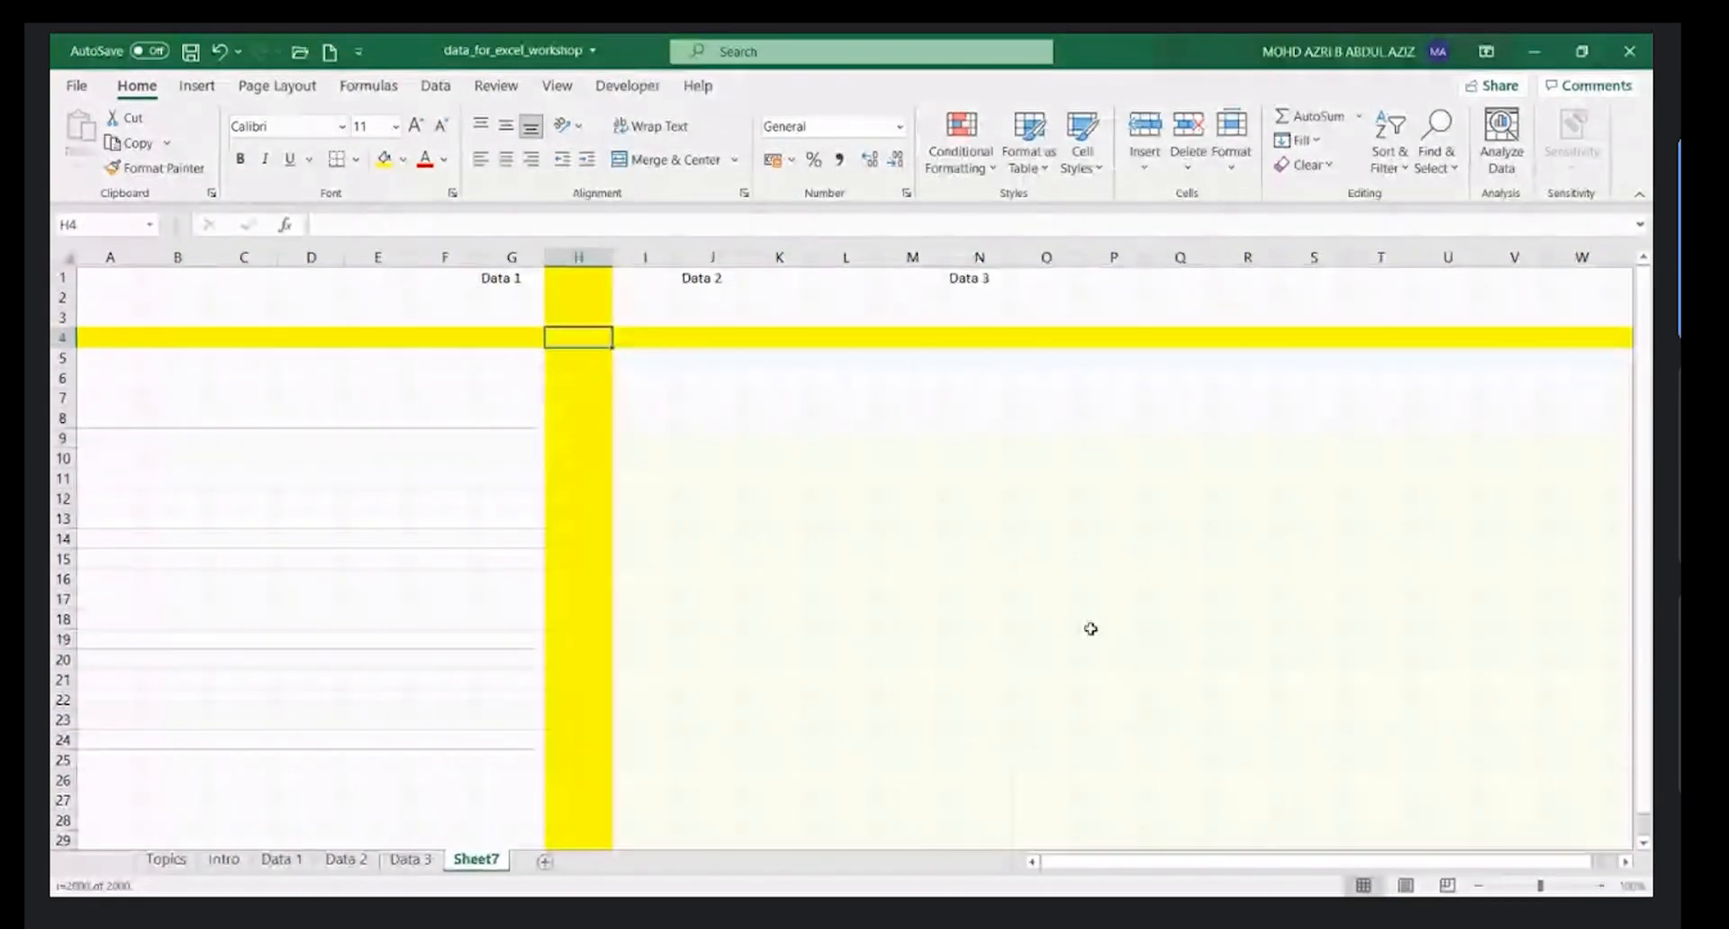
- Enlarge the sheet to 160% and examine the active cell's reference while moving down column H to H9 and back to H5
{"action": "scroll", "coordinate": [1091, 629], "scroll_direction": "up", "scroll_amount": 3}
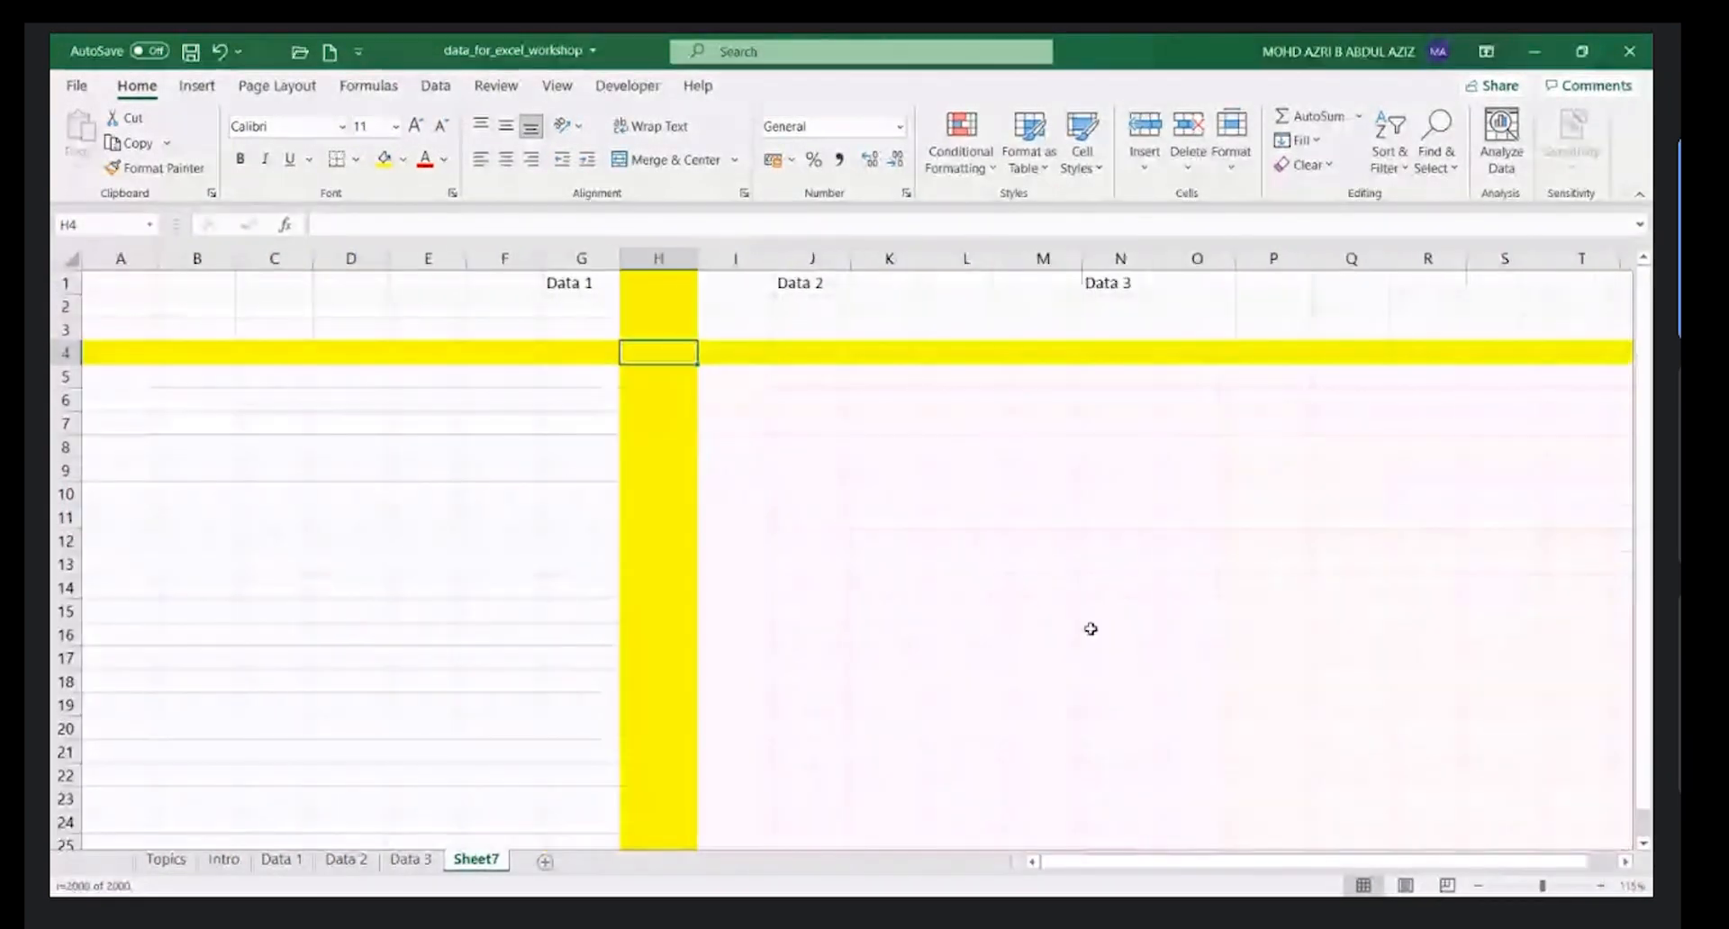
{"action": "scroll", "coordinate": [1091, 628], "scroll_direction": "up", "scroll_amount": 3}
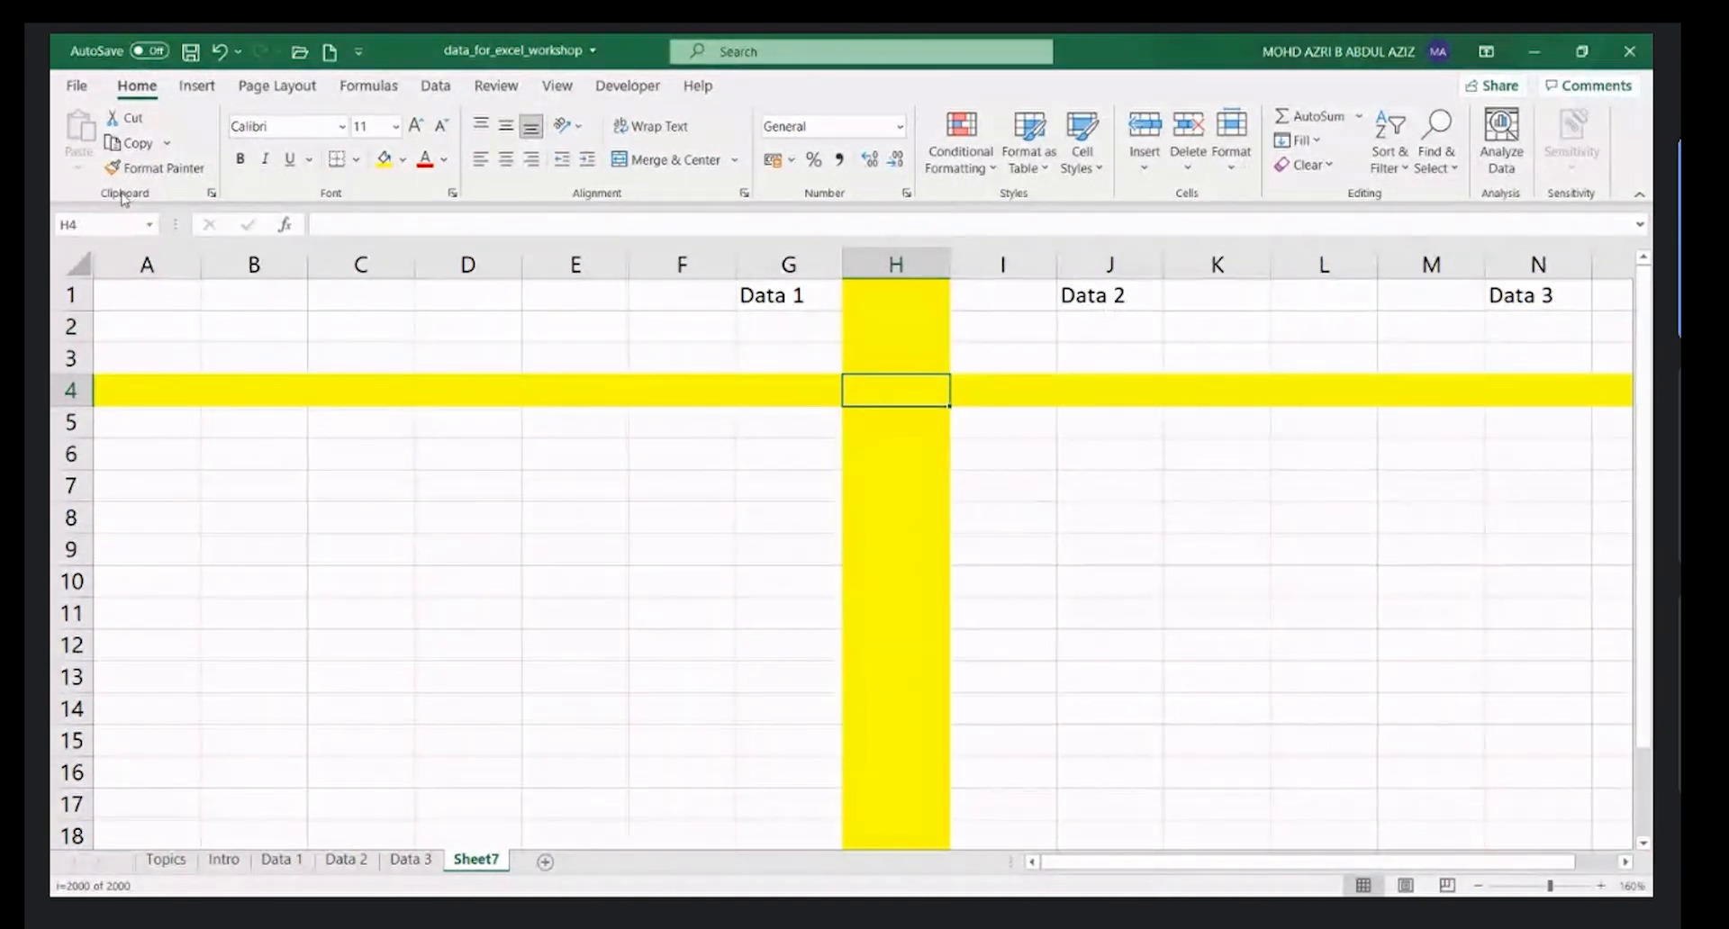
{"action": "left_click", "coordinate": [81, 222]}
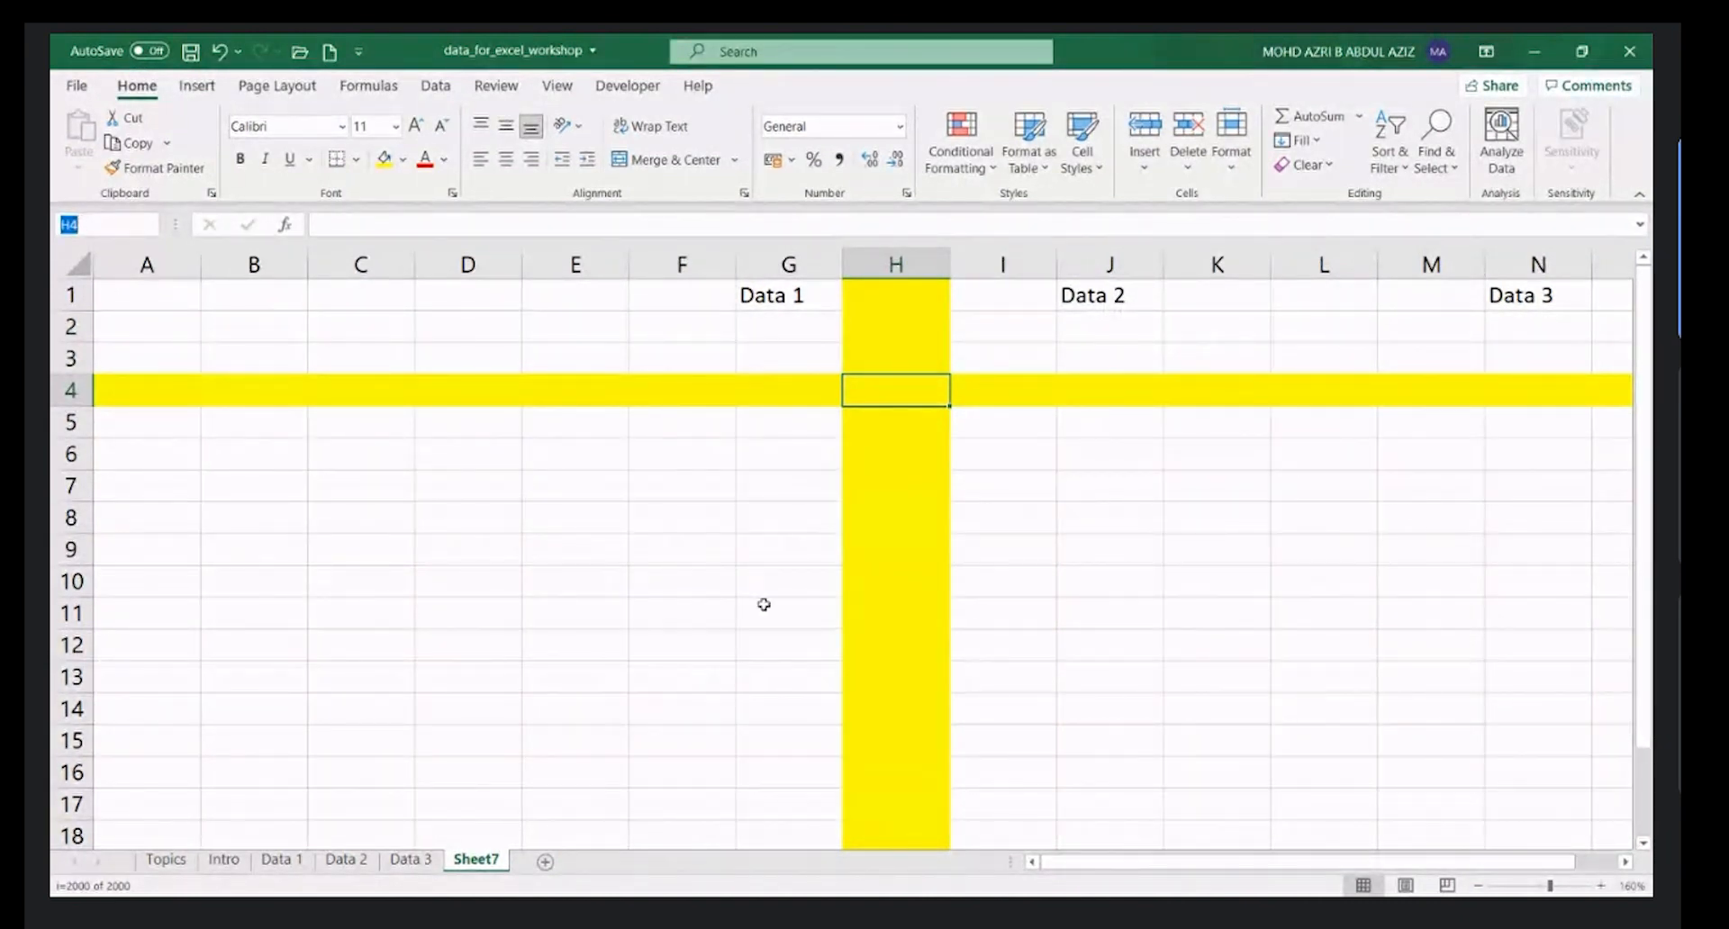
{"action": "left_click", "coordinate": [915, 419]}
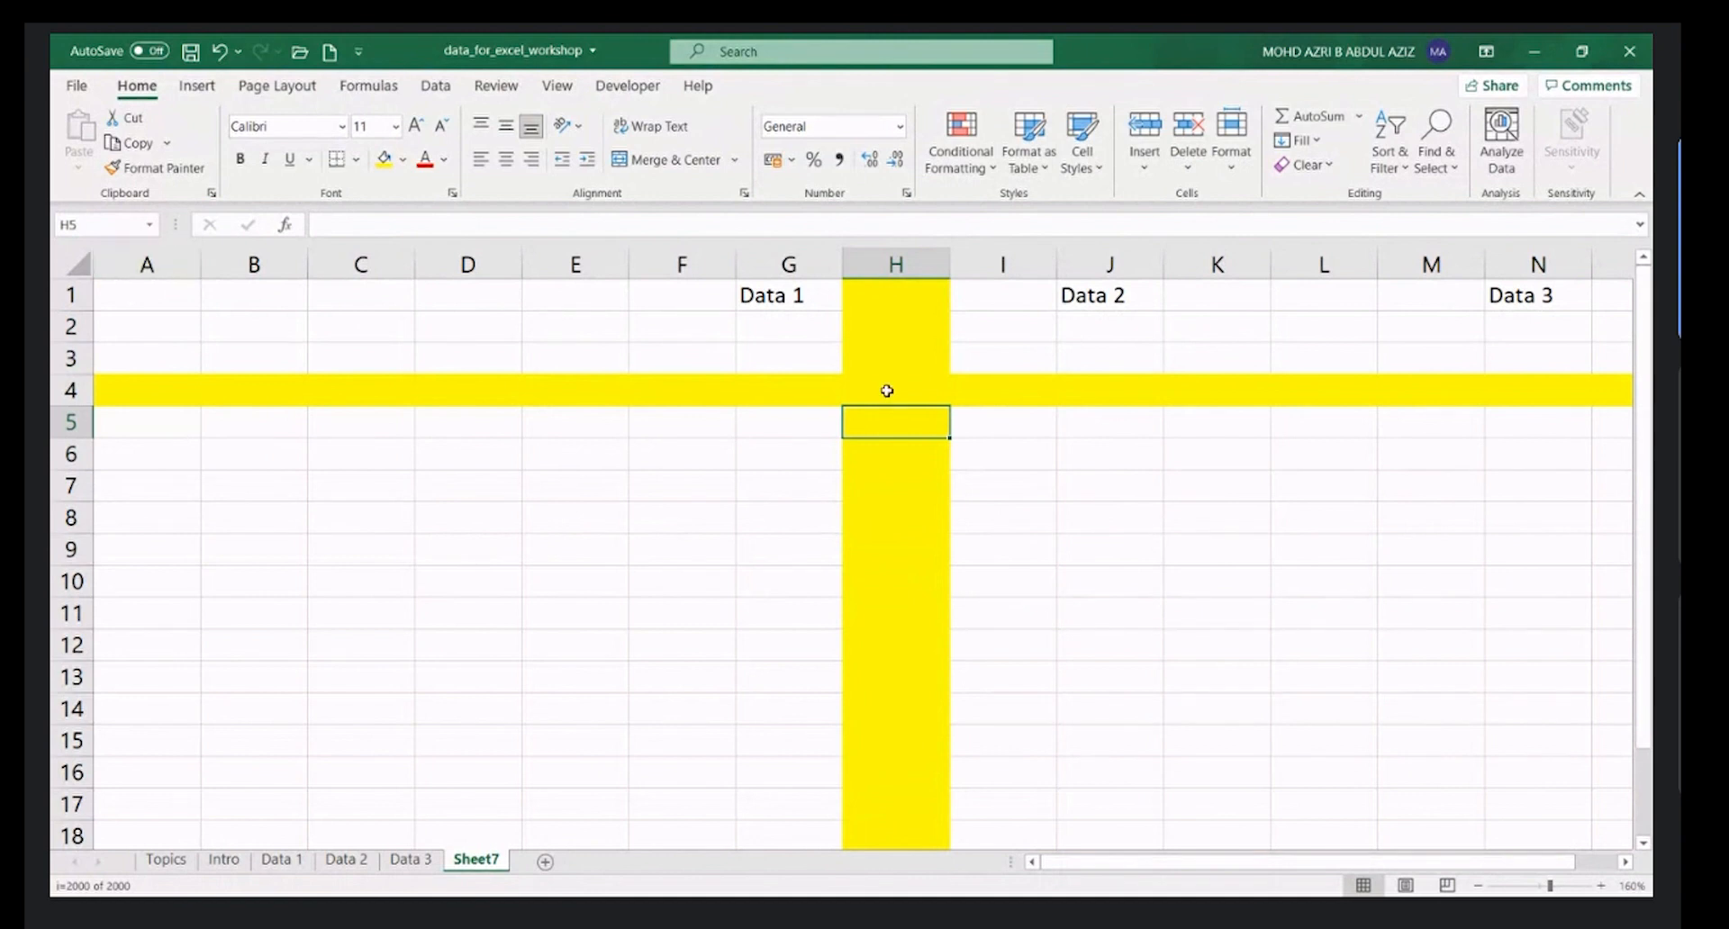
{"action": "key", "text": "Down"}
{"action": "key", "text": "Down"}
{"action": "key", "text": "Down"}
{"action": "key", "text": "Down"}
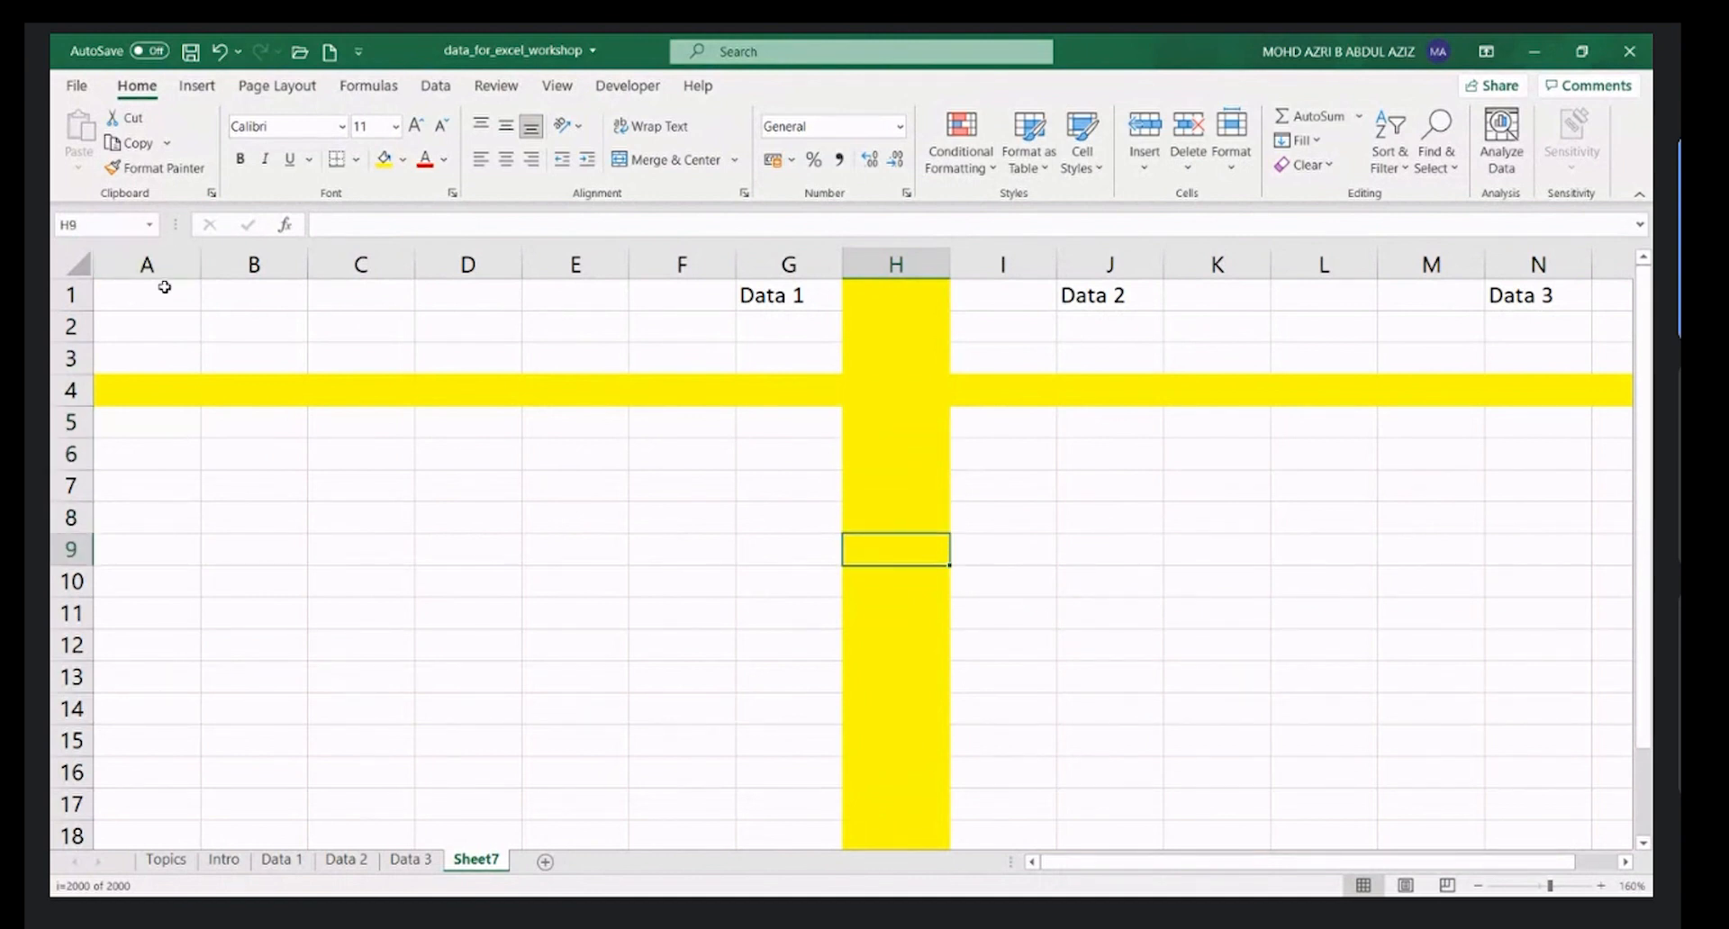
{"action": "key", "text": "Up"}
{"action": "key", "text": "Up"}
{"action": "key", "text": "Up"}
{"action": "key", "text": "Up"}
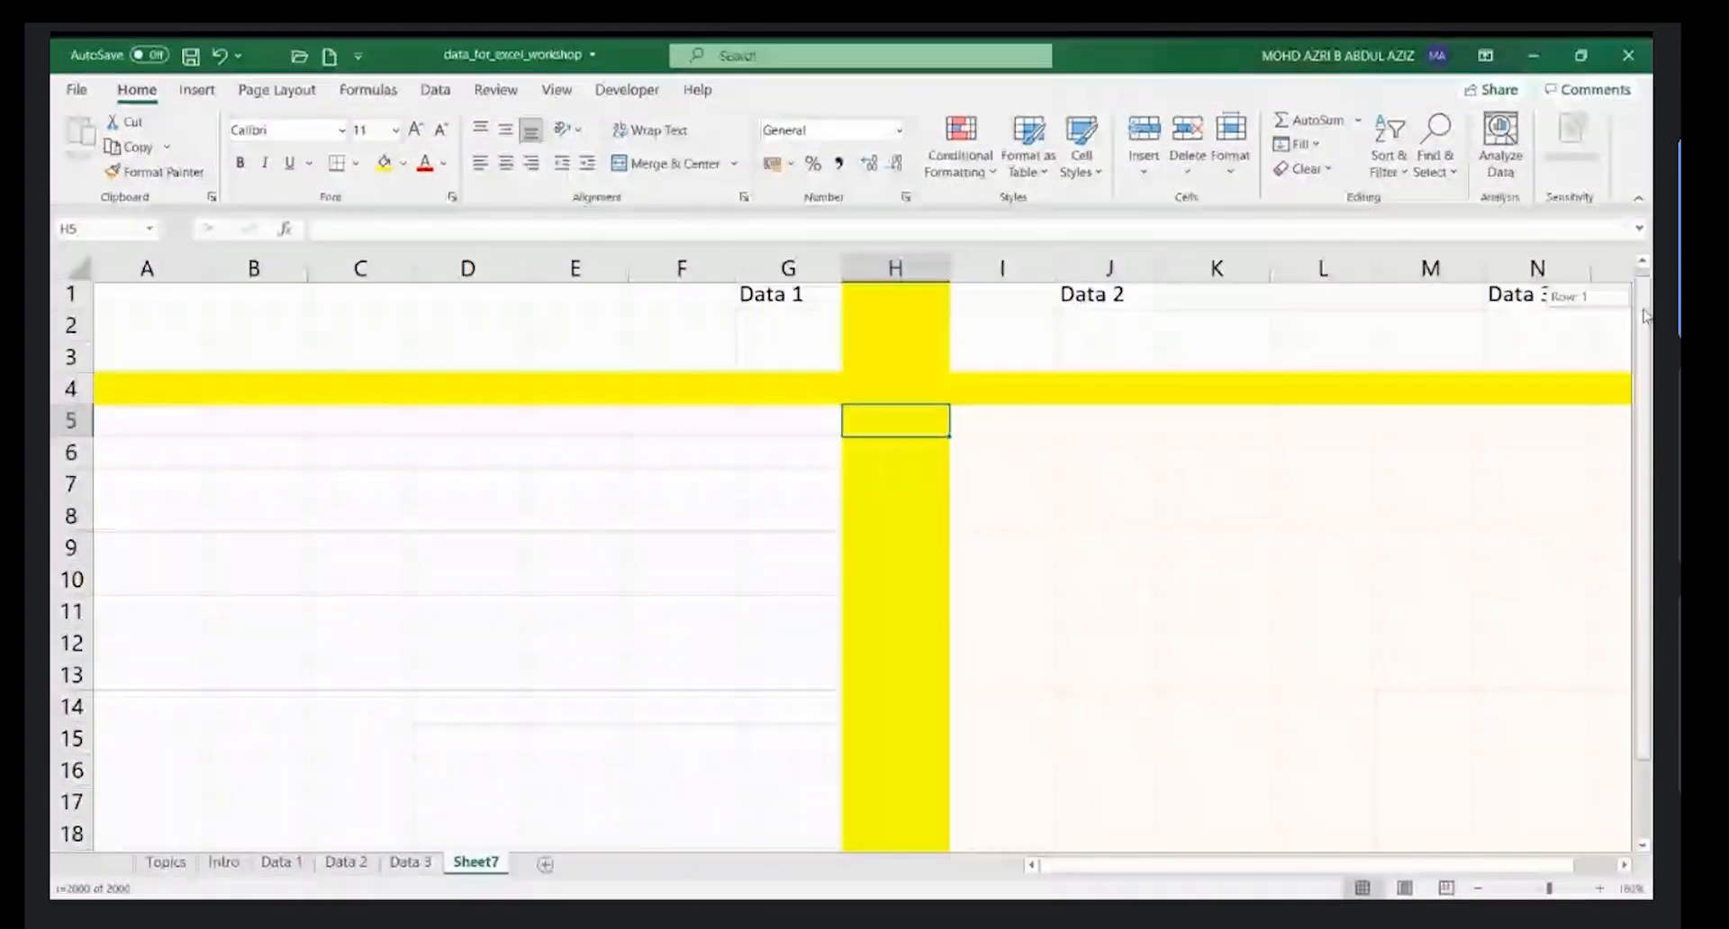
- Go directly to cell A1000 by its reference, then enter "data 1" there and "data 2" in A999
{"action": "scroll", "coordinate": [1543, 351], "scroll_direction": "down", "scroll_amount": 1}
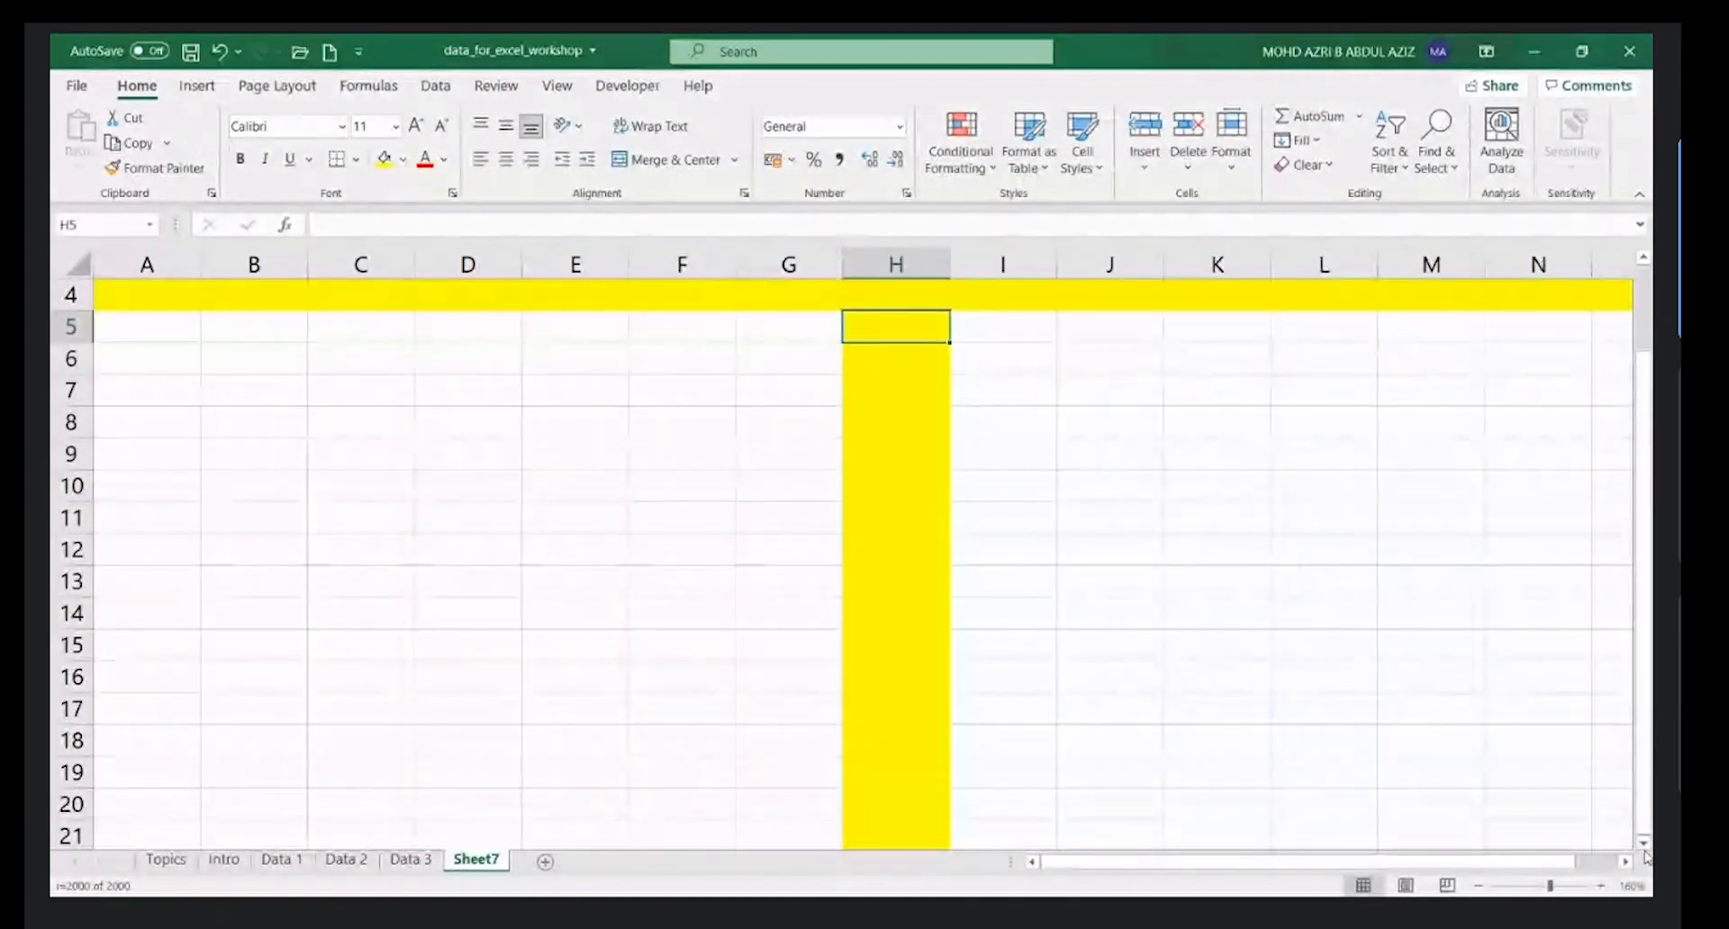
{"action": "left_click", "coordinate": [101, 226]}
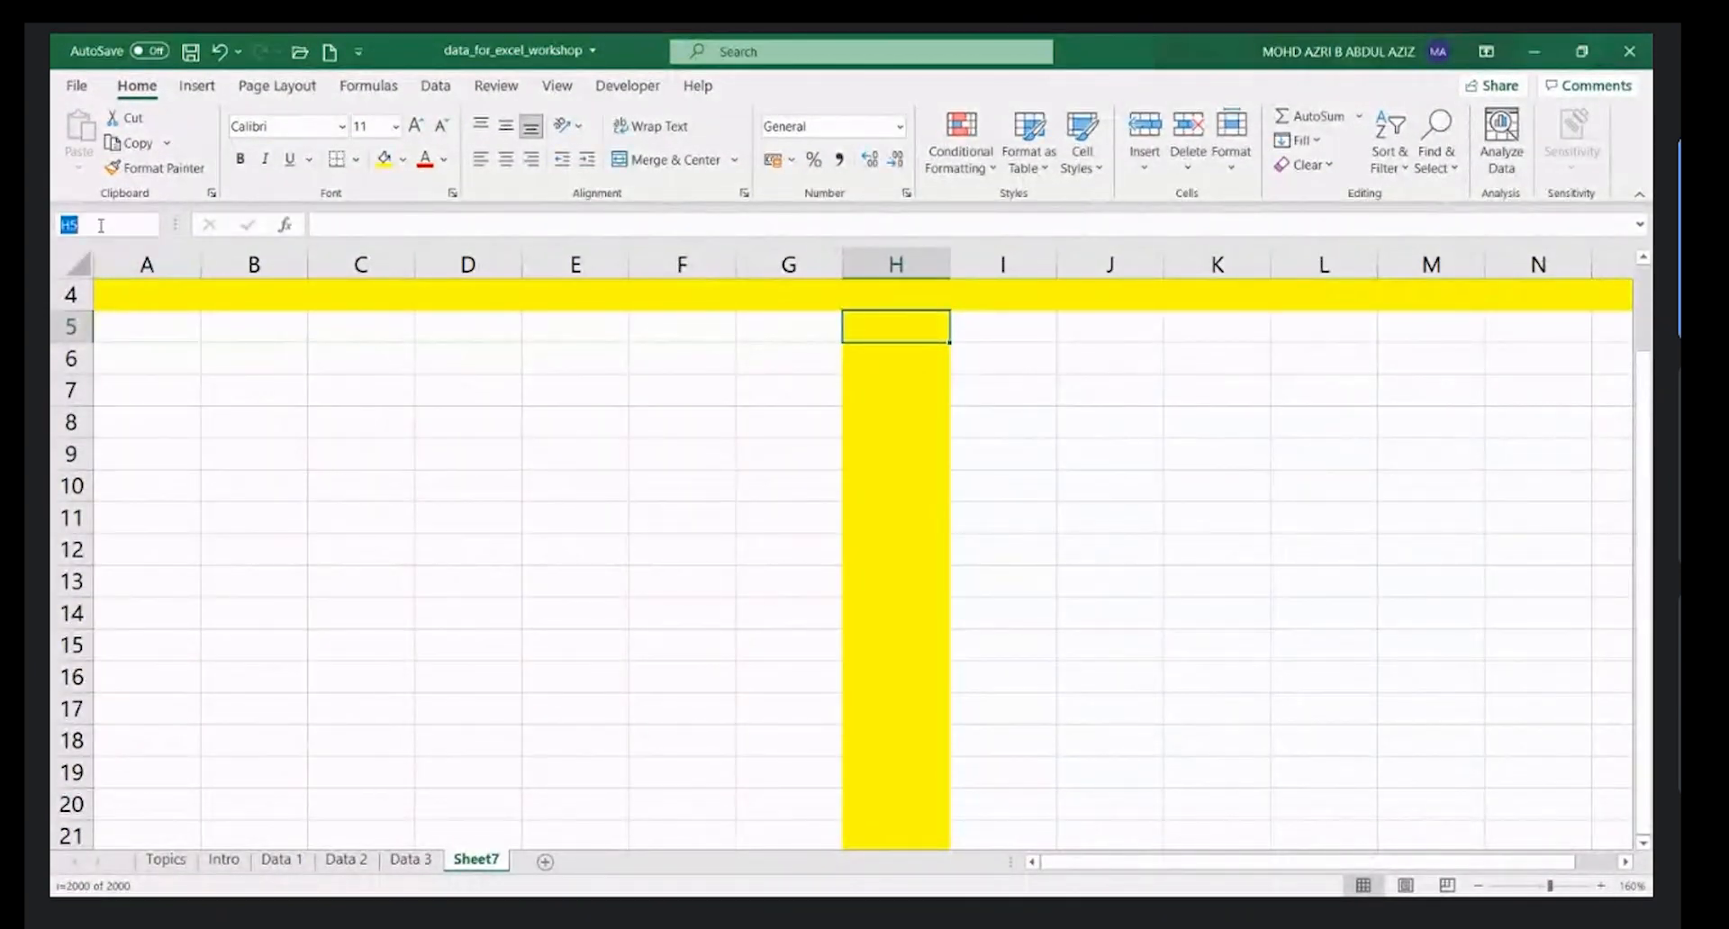
{"action": "type", "text": "a1000"}
{"action": "key", "text": "Return"}
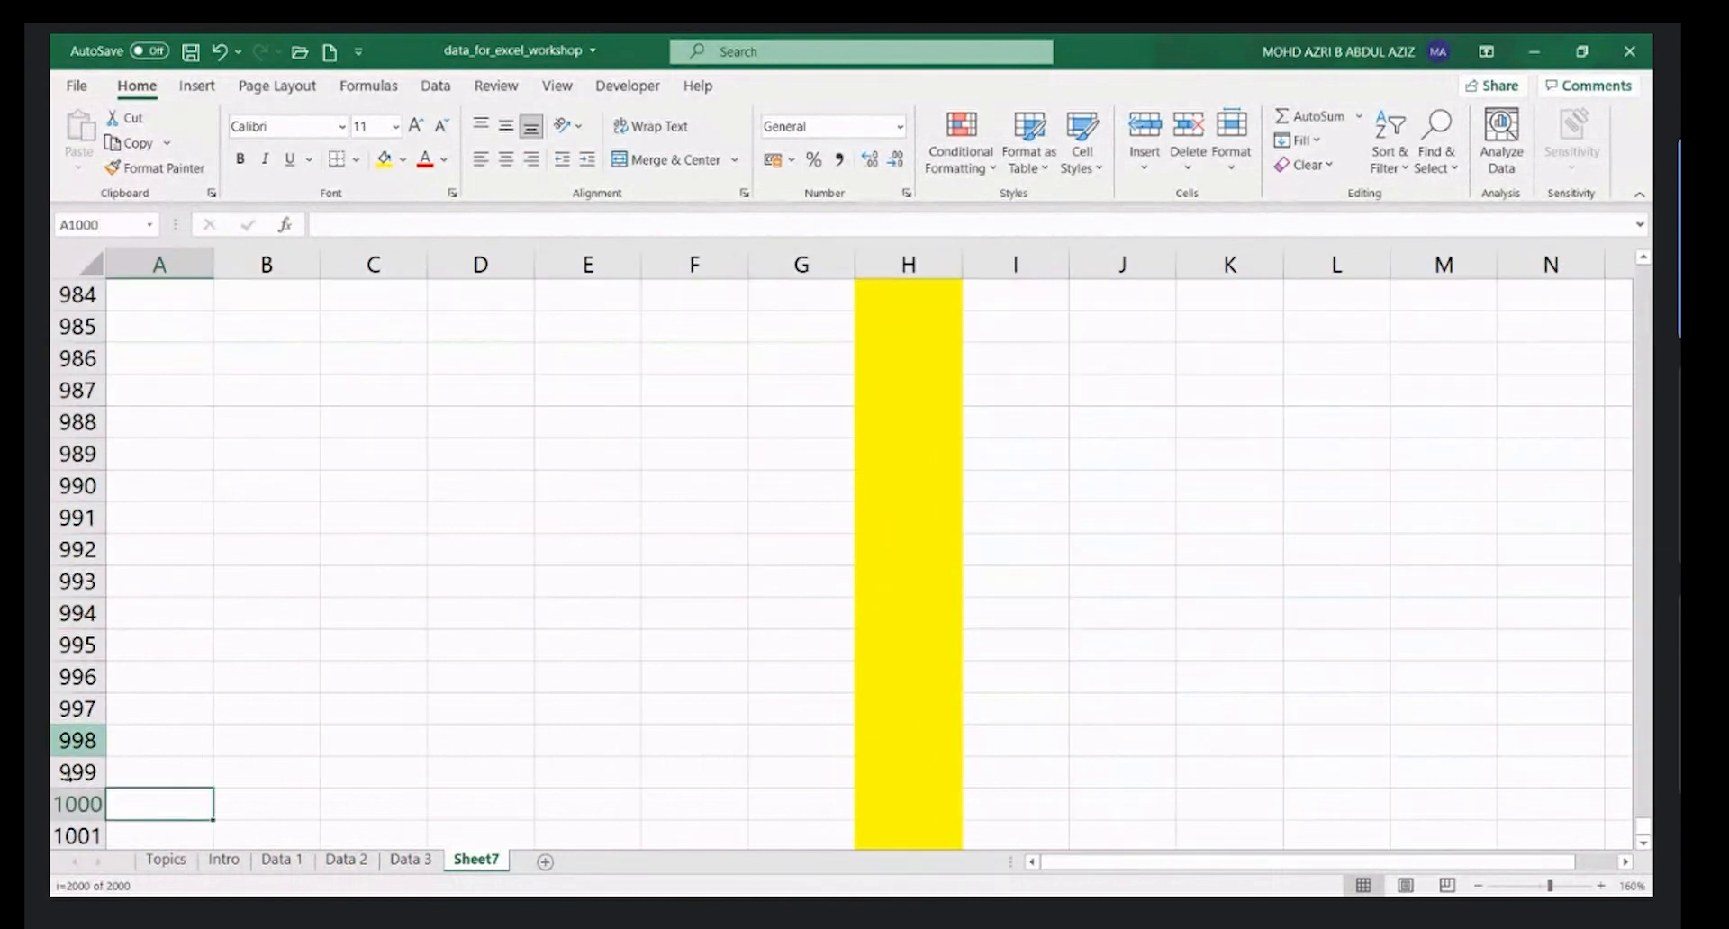
{"action": "type", "text": "data 1"}
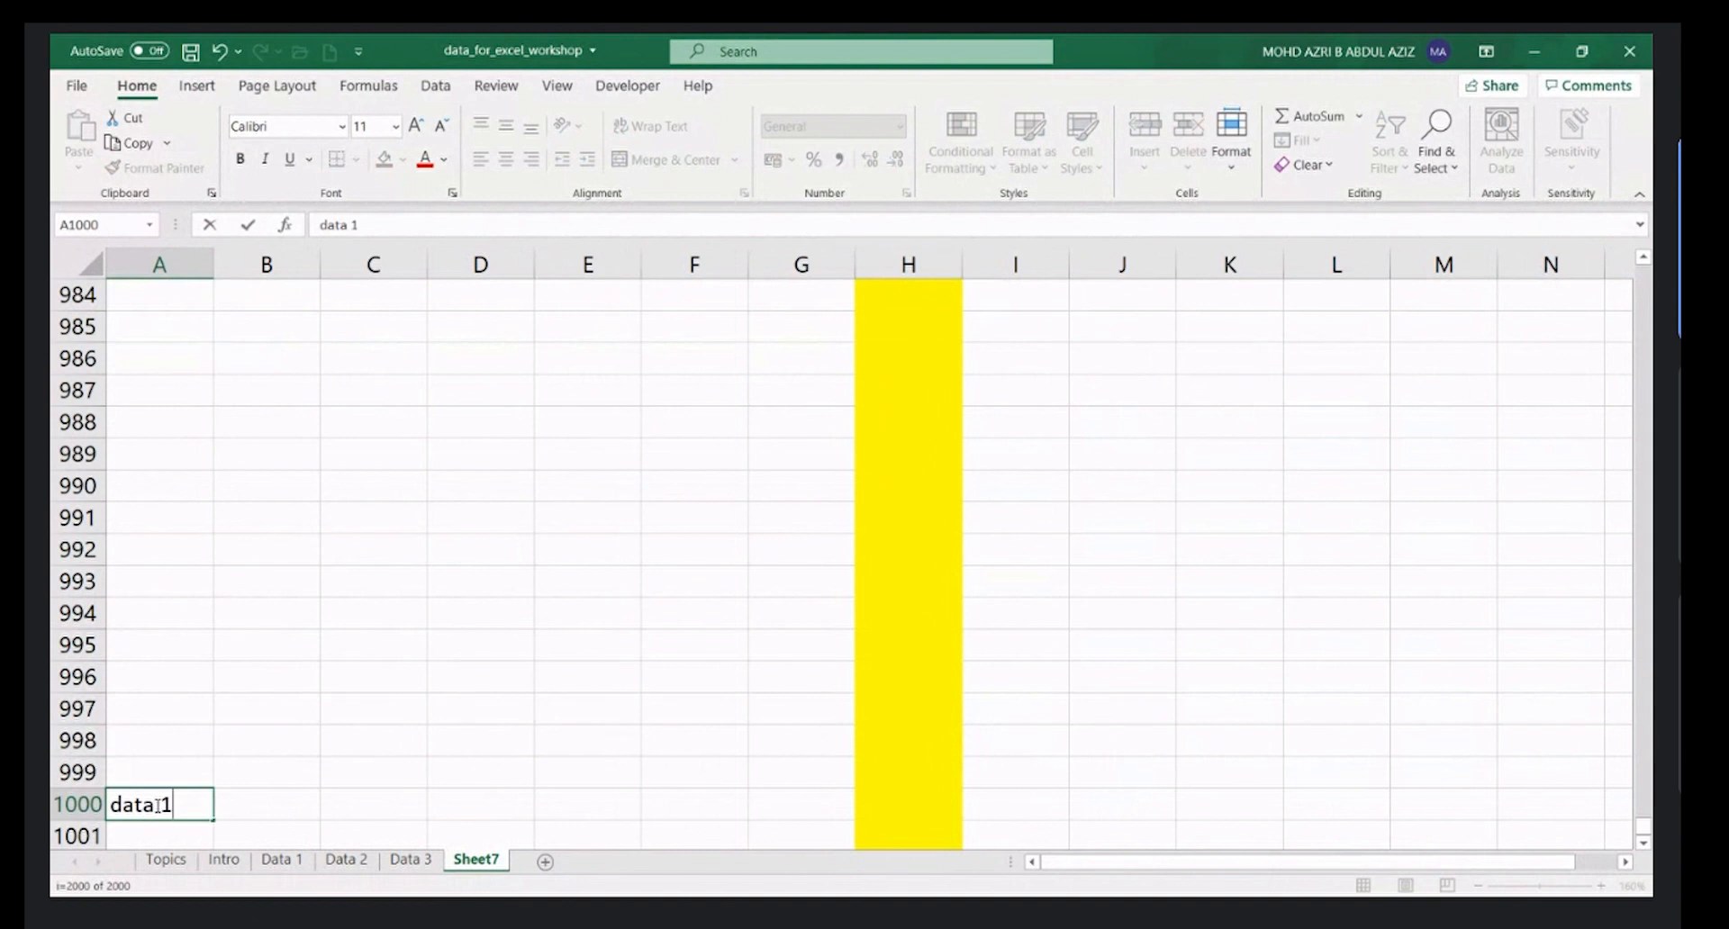
{"action": "key", "text": "Up"}
{"action": "type", "text": "data 2"}
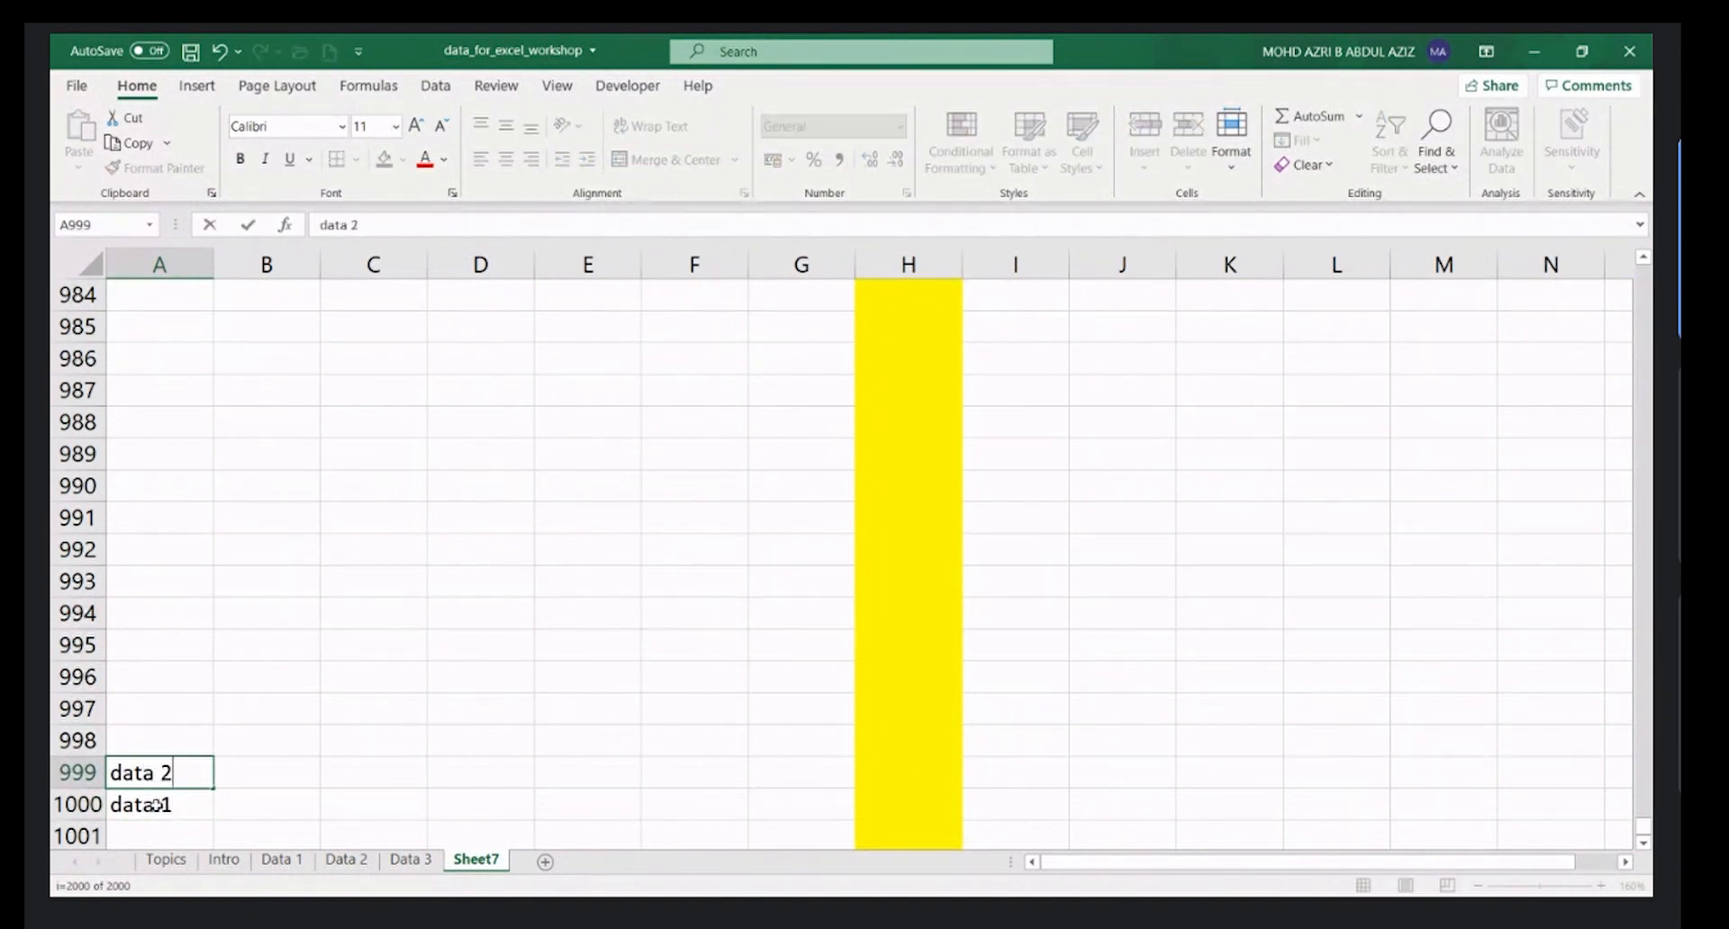
{"action": "left_click", "coordinate": [219, 710]}
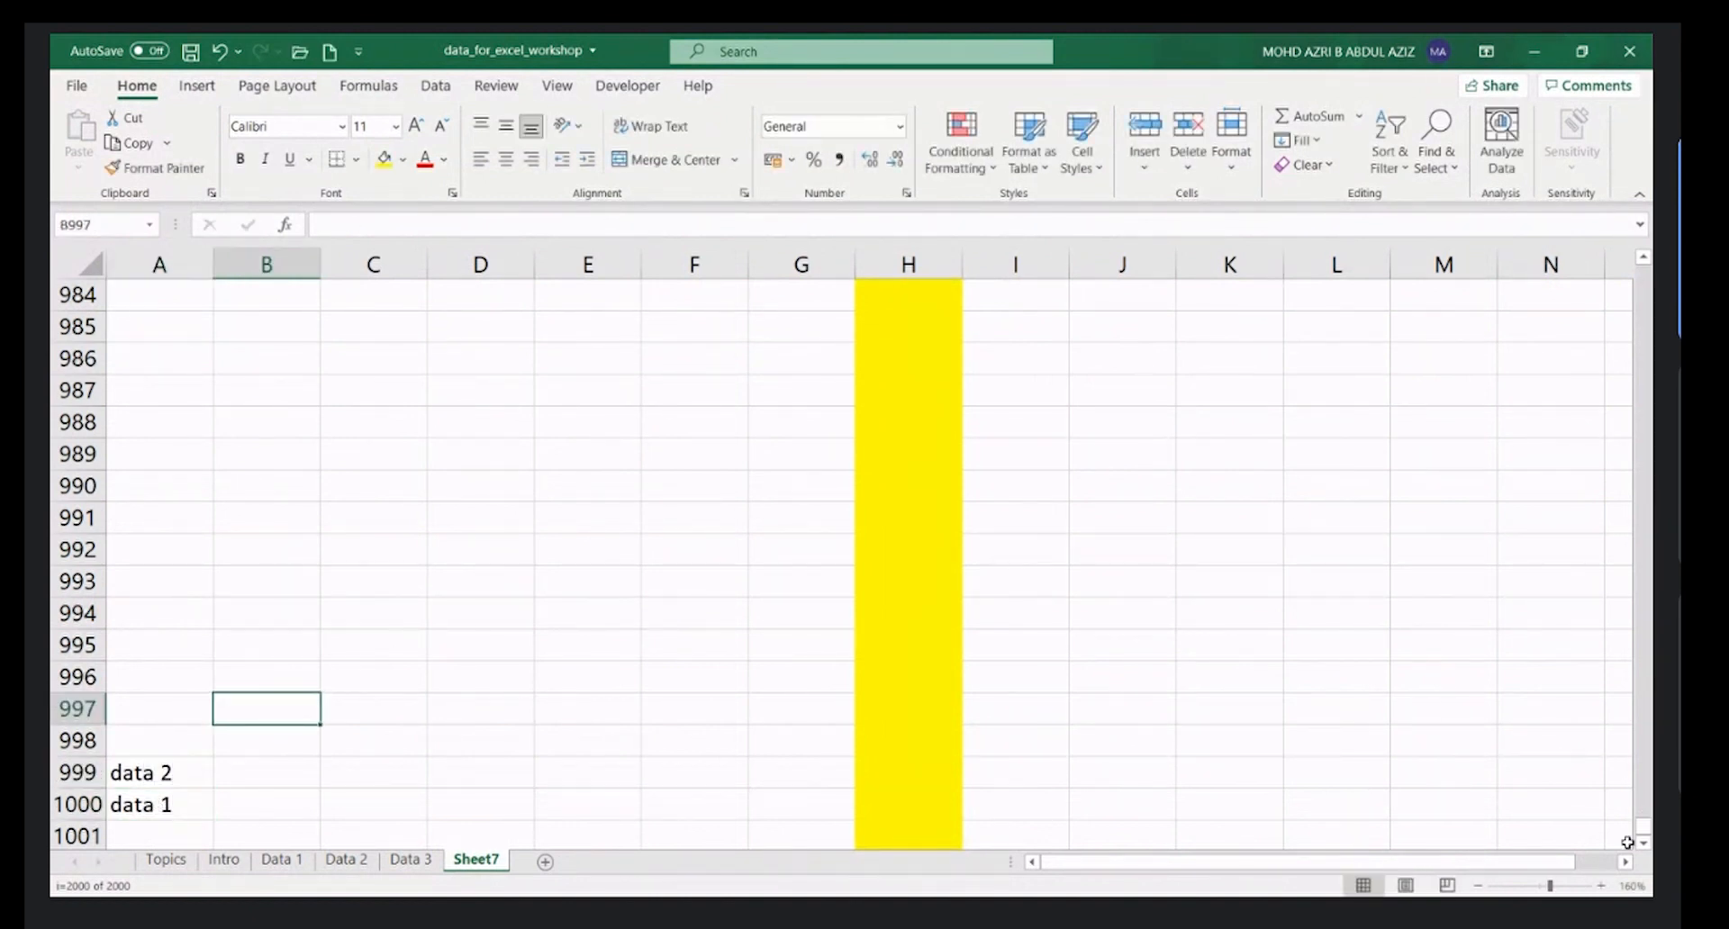
- Return to the first rows of the sheet and go directly to cell A5 by its reference
{"action": "left_click_drag", "start_coordinate": [1642, 833], "coordinate": [1632, 257]}
{"action": "left_click", "coordinate": [707, 298]}
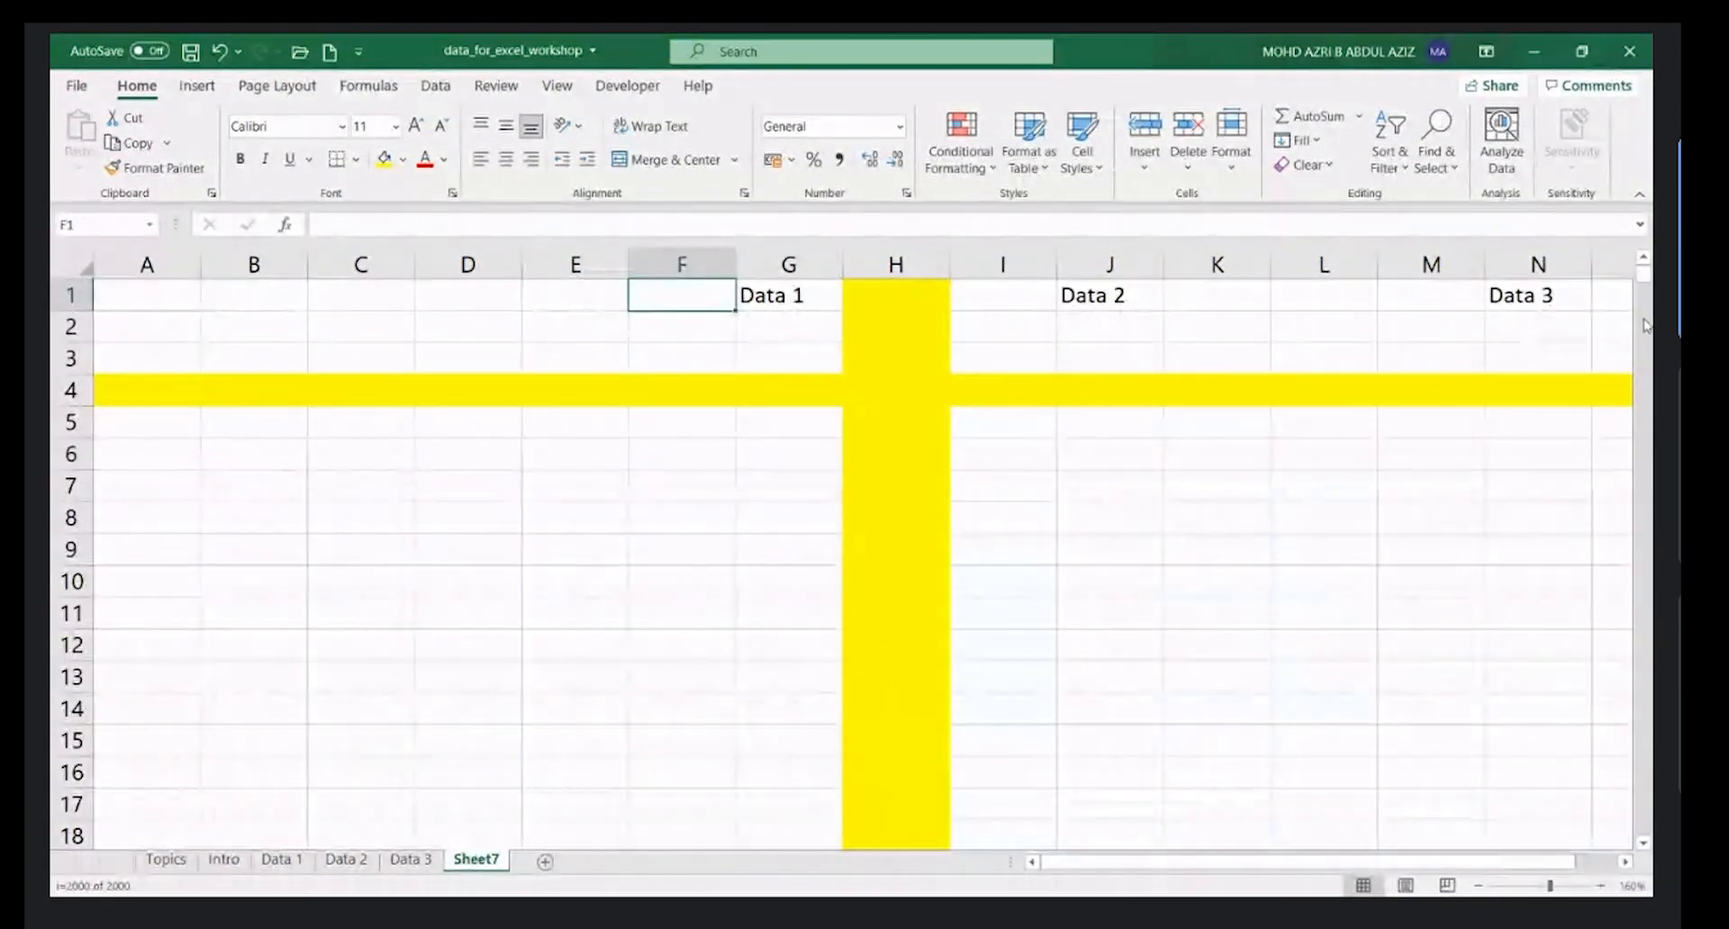
{"action": "mouse_move", "coordinate": [1645, 278]}
{"action": "left_mouse_down"}
{"action": "mouse_move", "coordinate": [1645, 828]}
{"action": "mouse_move", "coordinate": [1645, 271]}
{"action": "left_mouse_up"}
{"action": "left_click", "coordinate": [397, 525]}
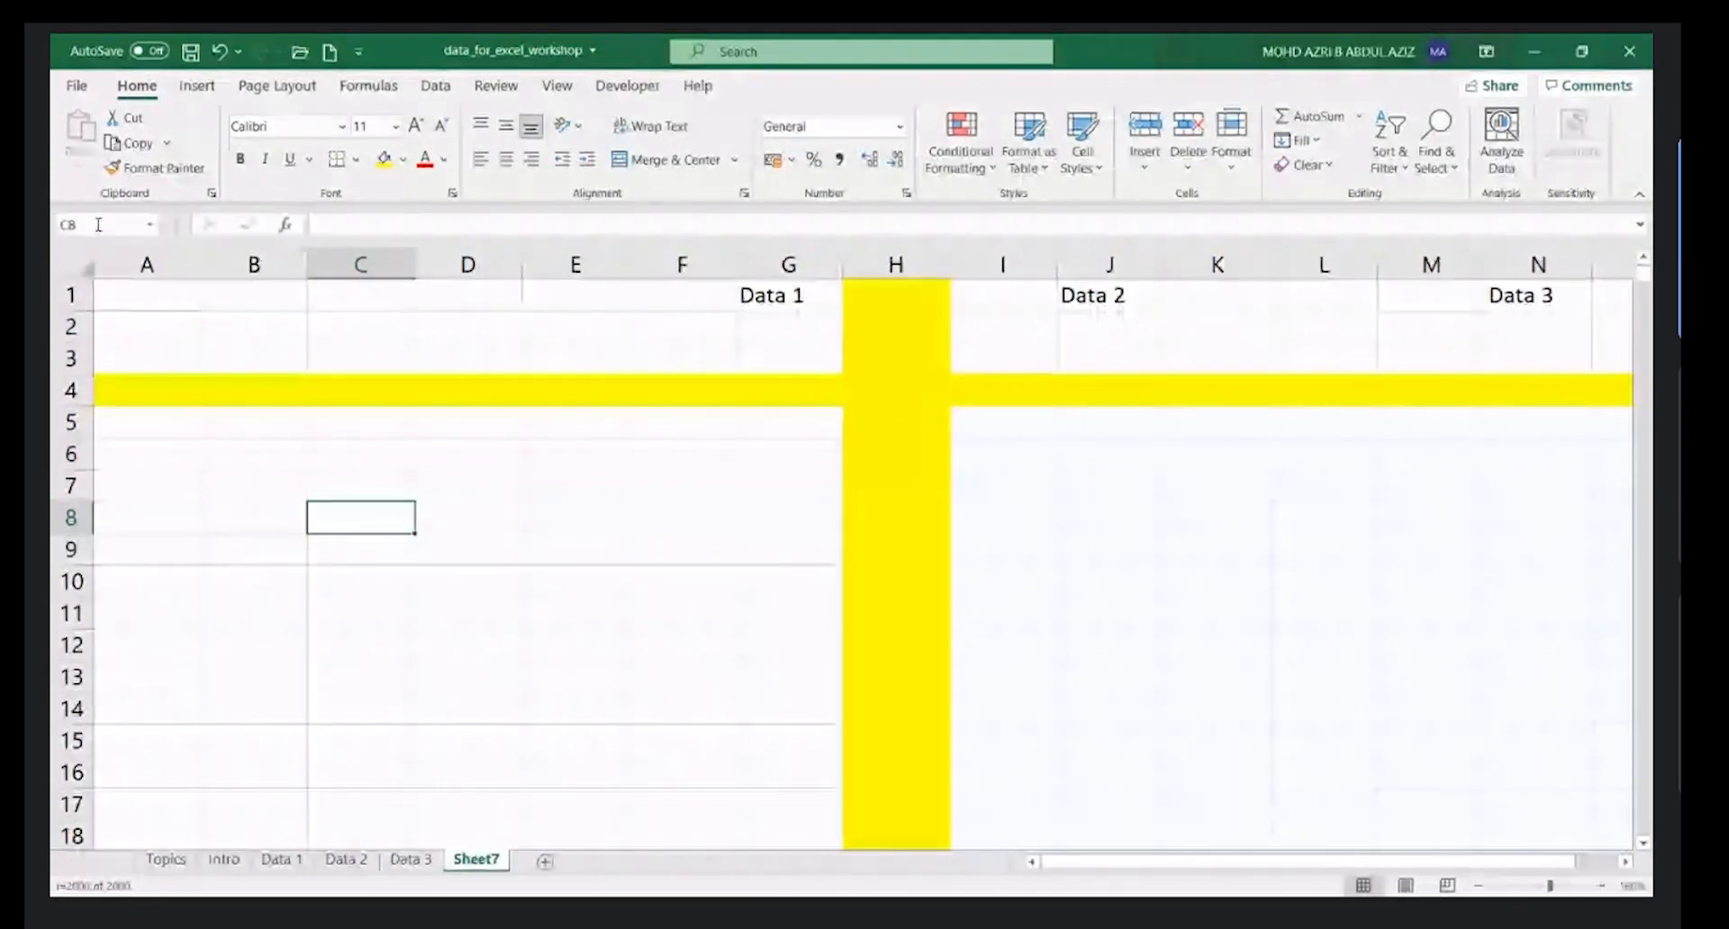
{"action": "left_click", "coordinate": [101, 224]}
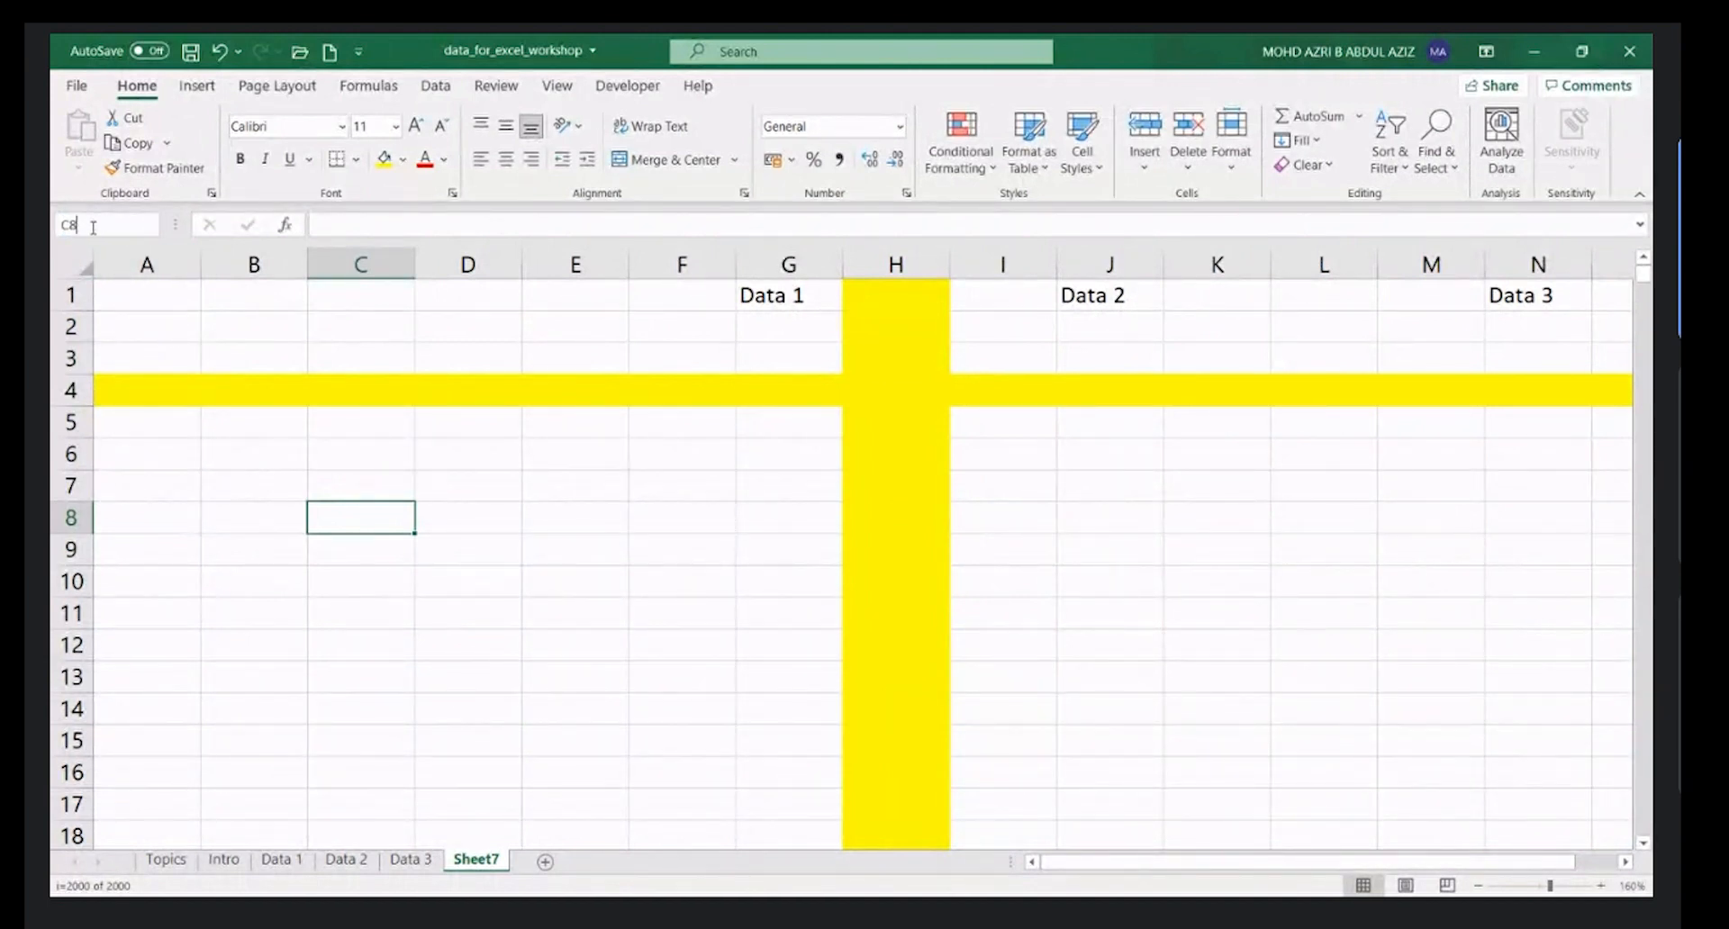
{"action": "type", "text": "A5"}
{"action": "key", "text": "Return"}
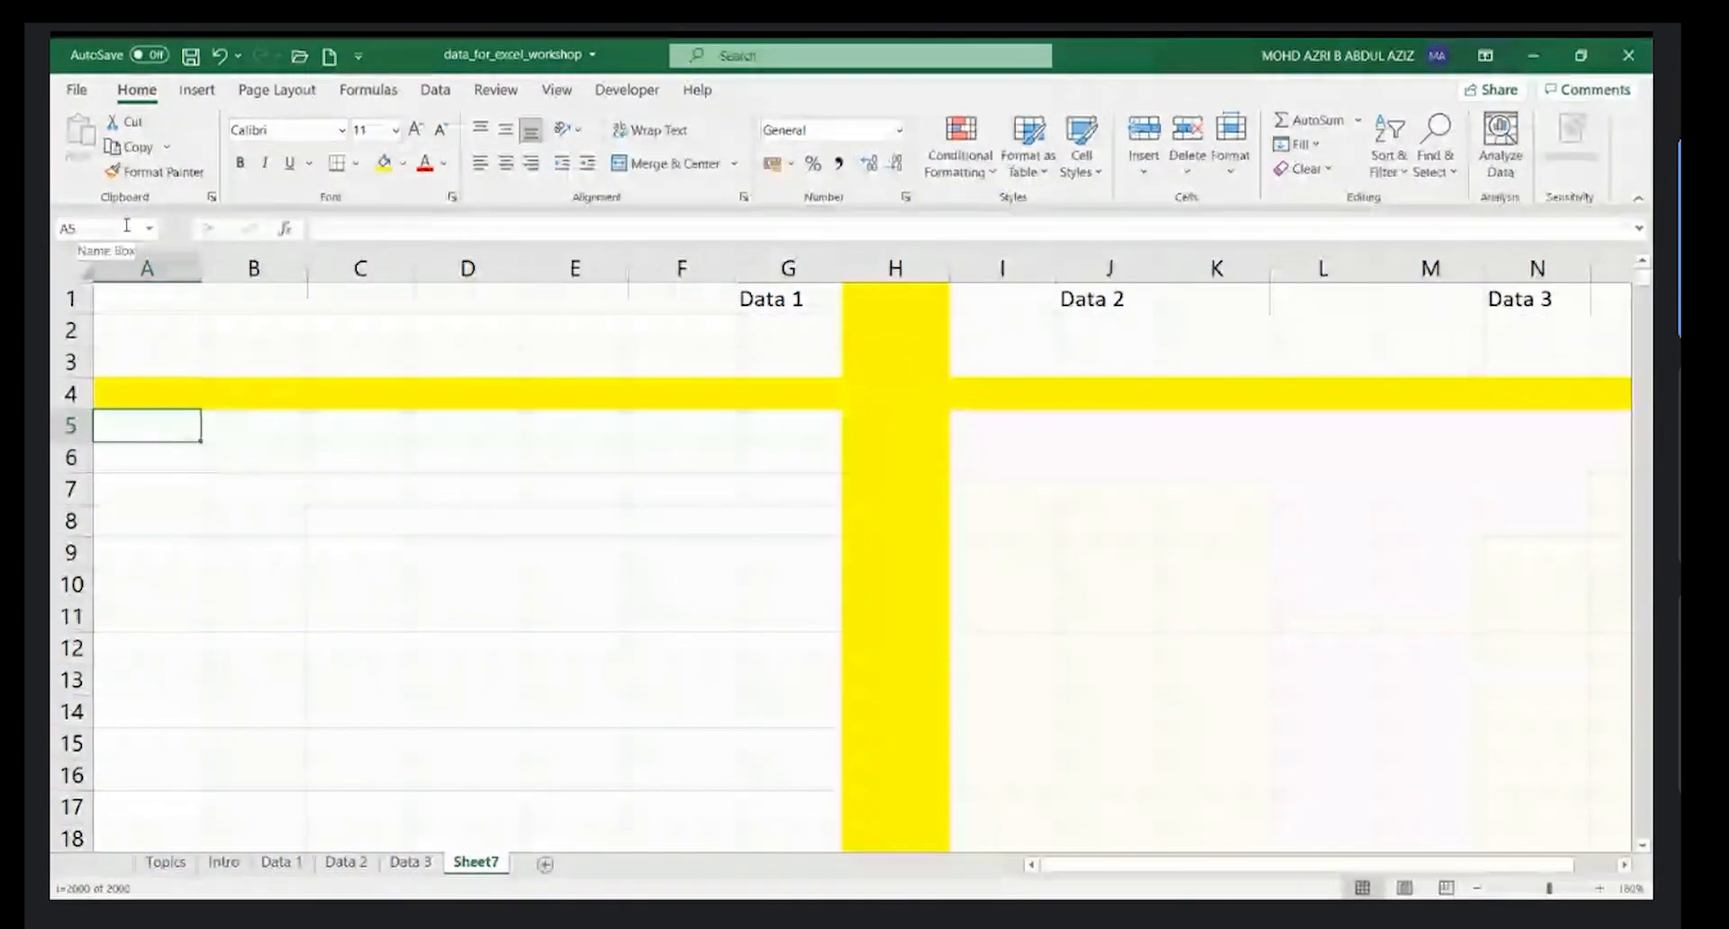
- Go directly from A5 to cell A1000 by its reference
{"action": "left_click", "coordinate": [127, 220]}
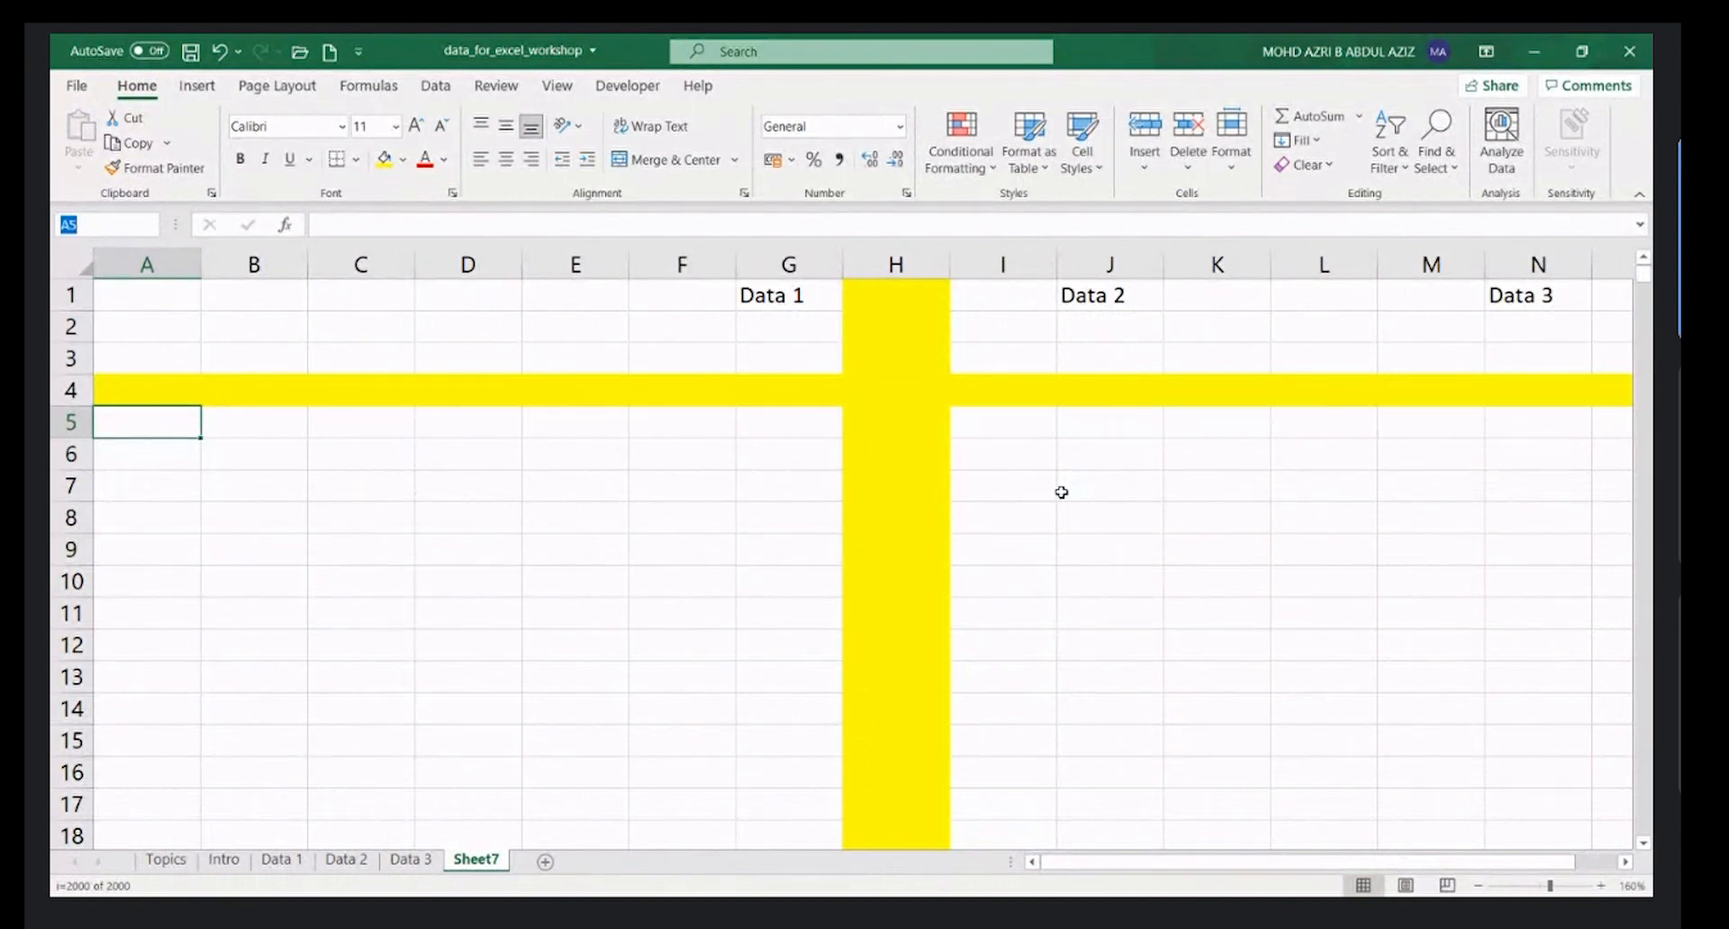
{"action": "left_click", "coordinate": [106, 225]}
{"action": "key", "text": "Return"}
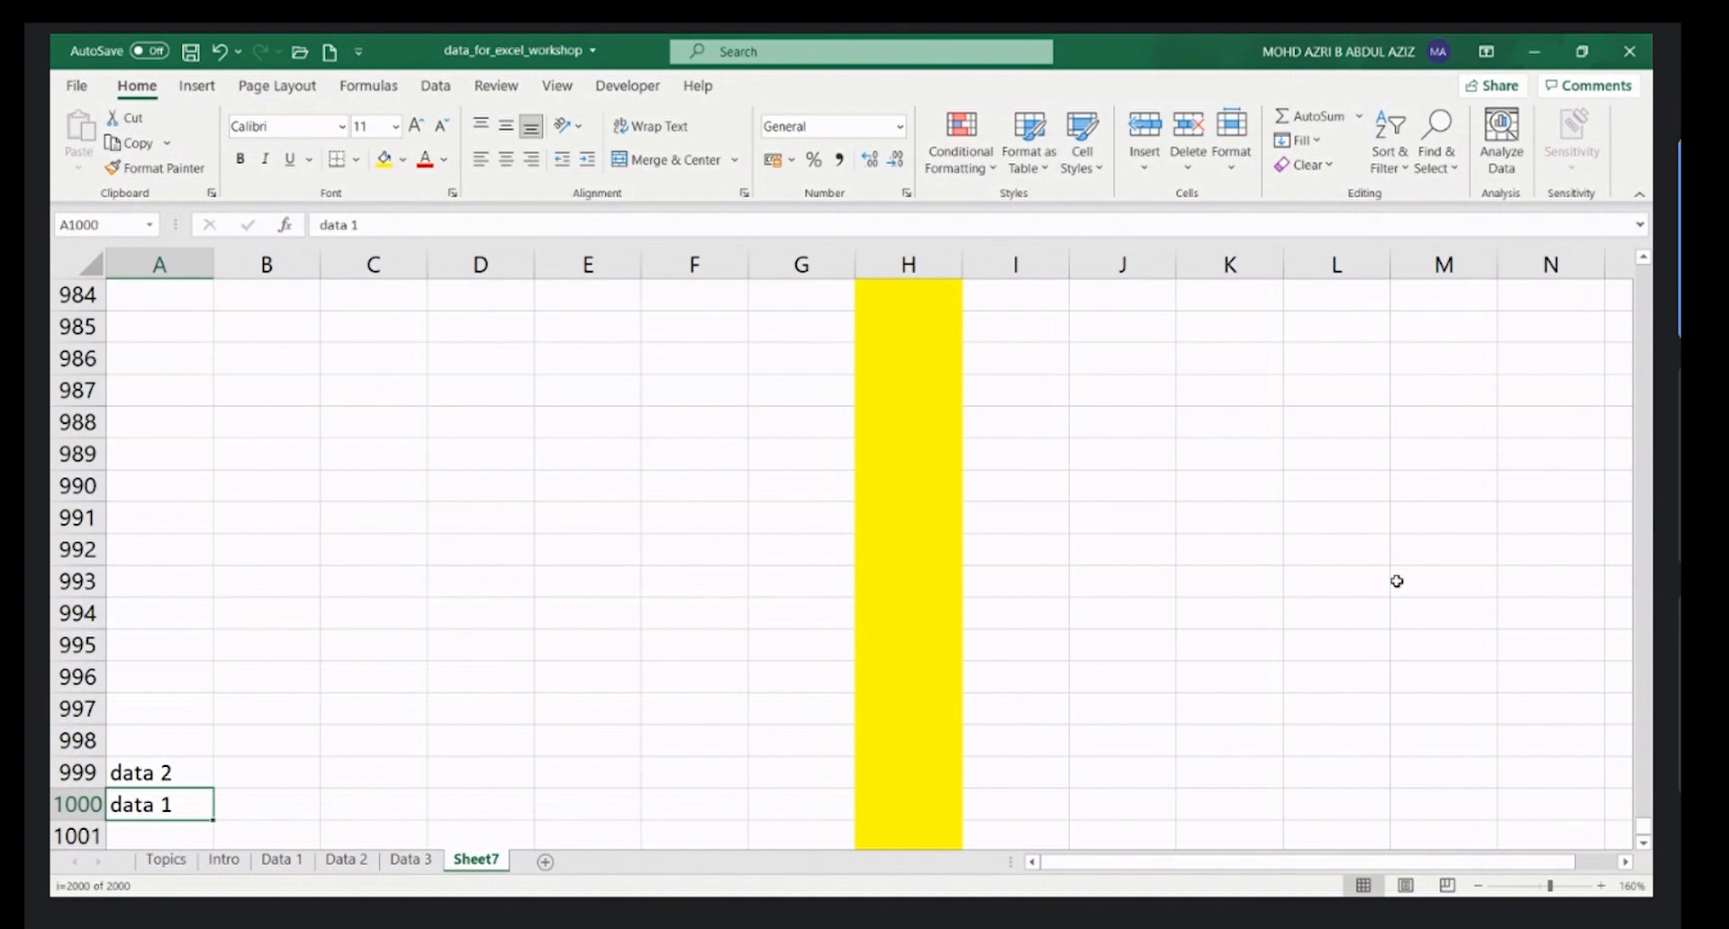
- Go directly to cell ZZ1000 by its reference and examine the column letters that follow ZZ
{"action": "left_click_drag", "start_coordinate": [1210, 861], "coordinate": [328, 390]}
{"action": "left_click", "coordinate": [130, 225]}
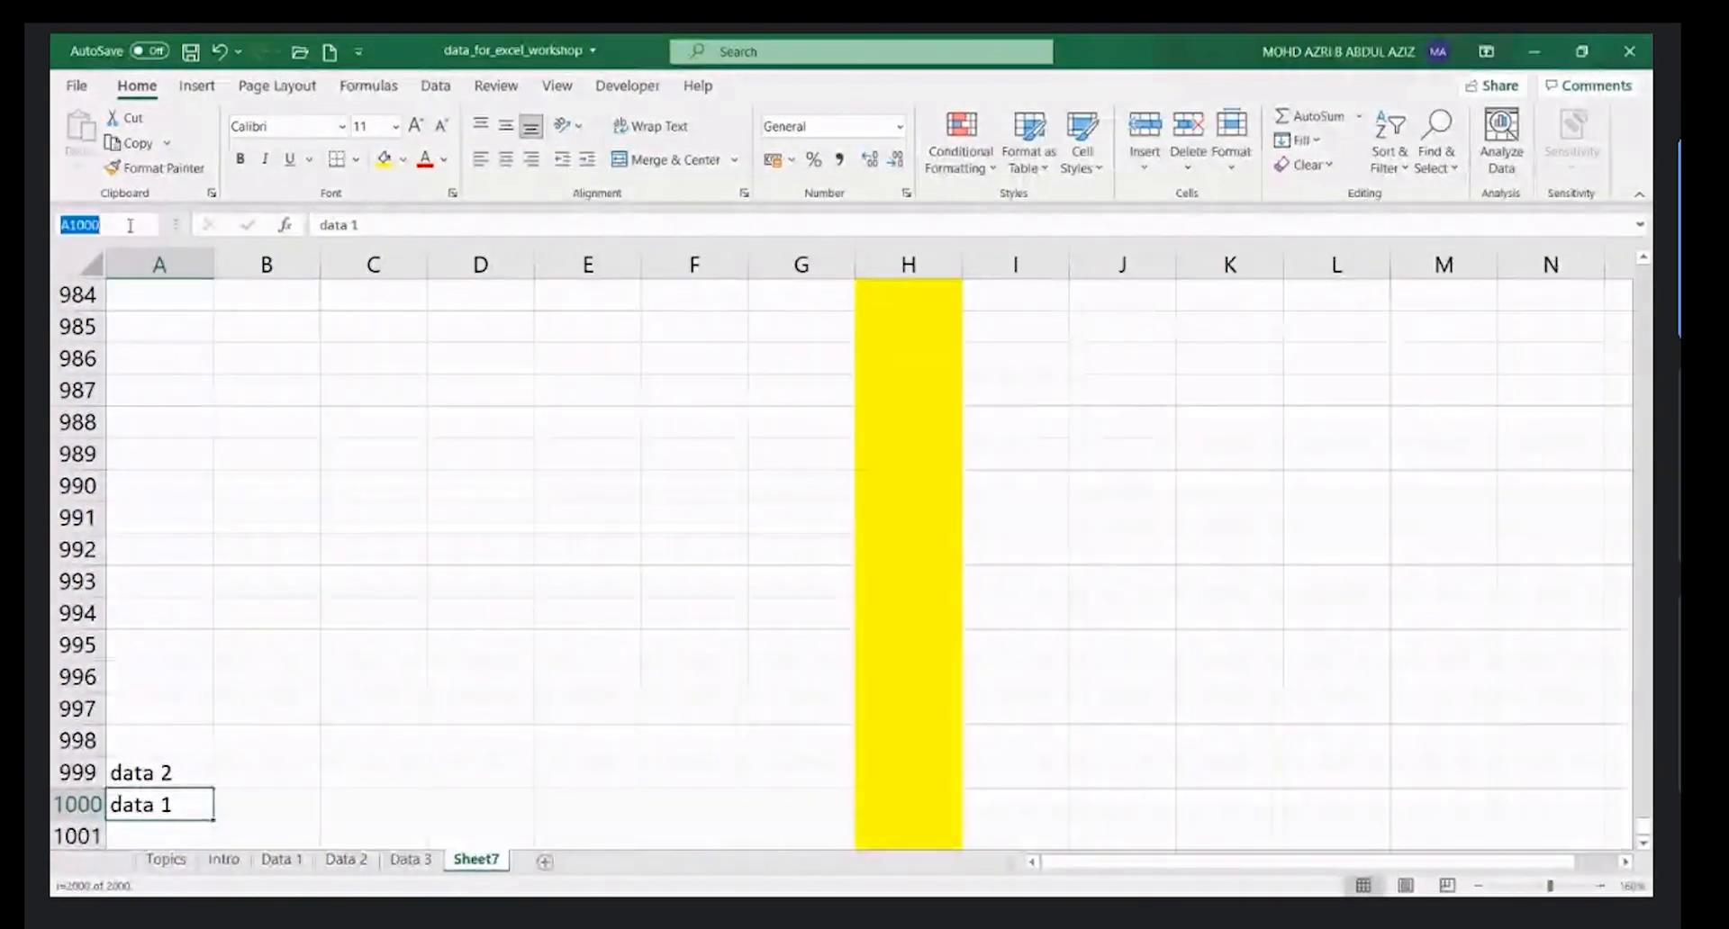
{"action": "type", "text": "zz"}
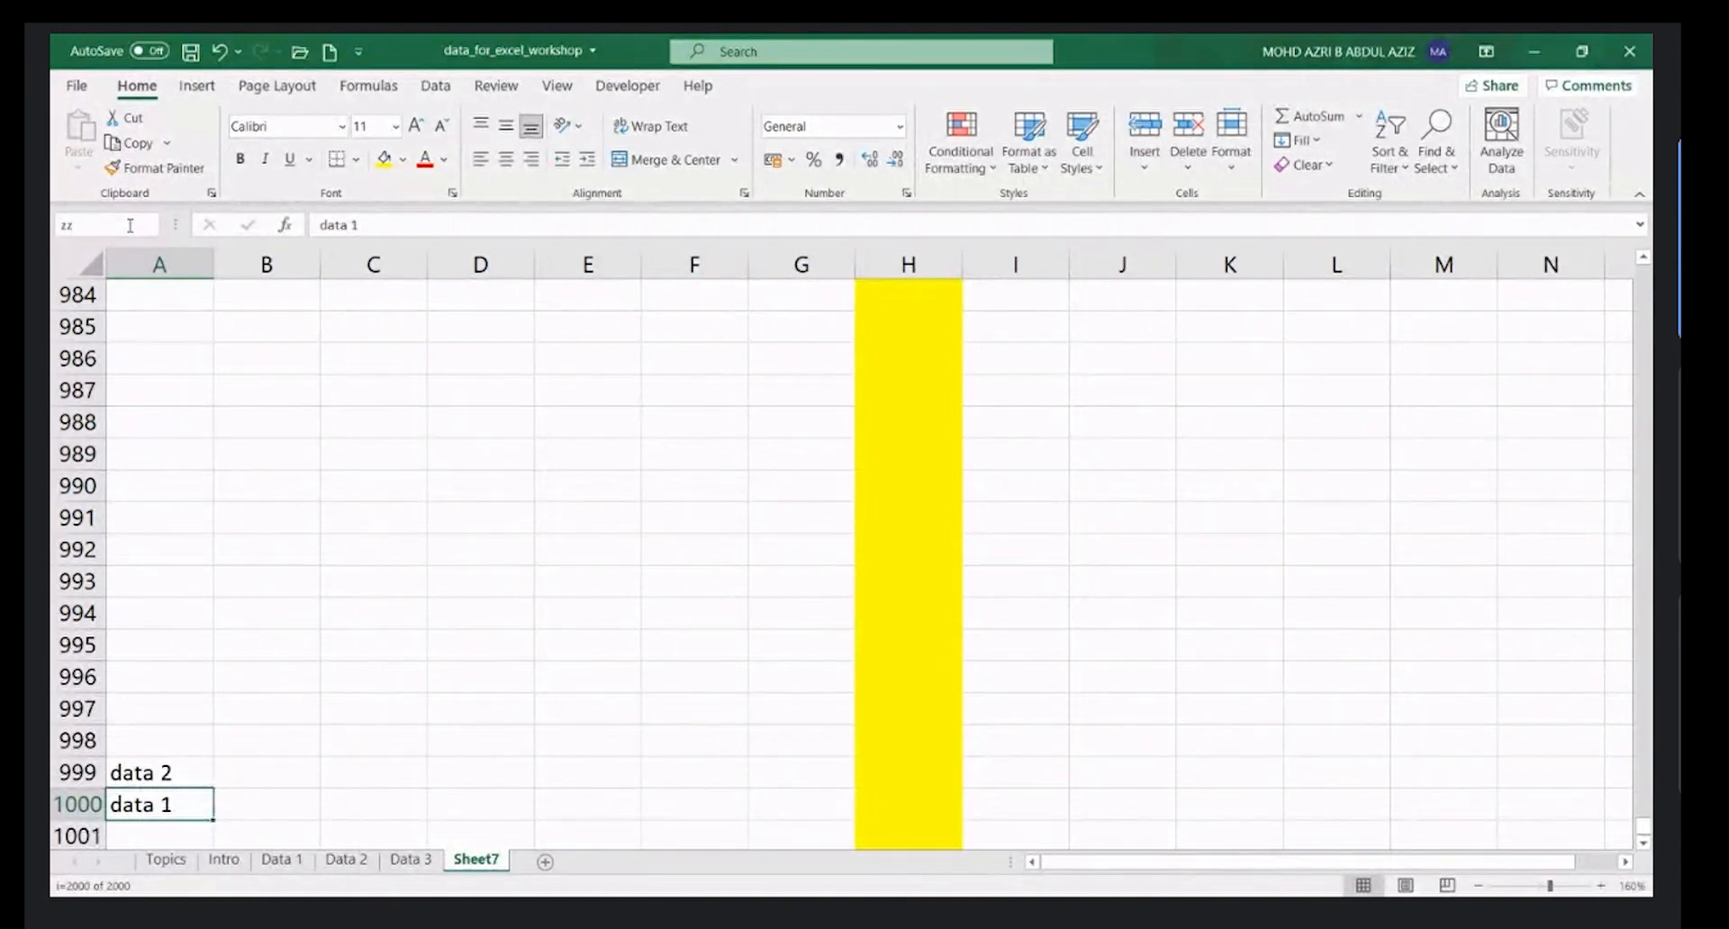
{"action": "key", "text": "Return"}
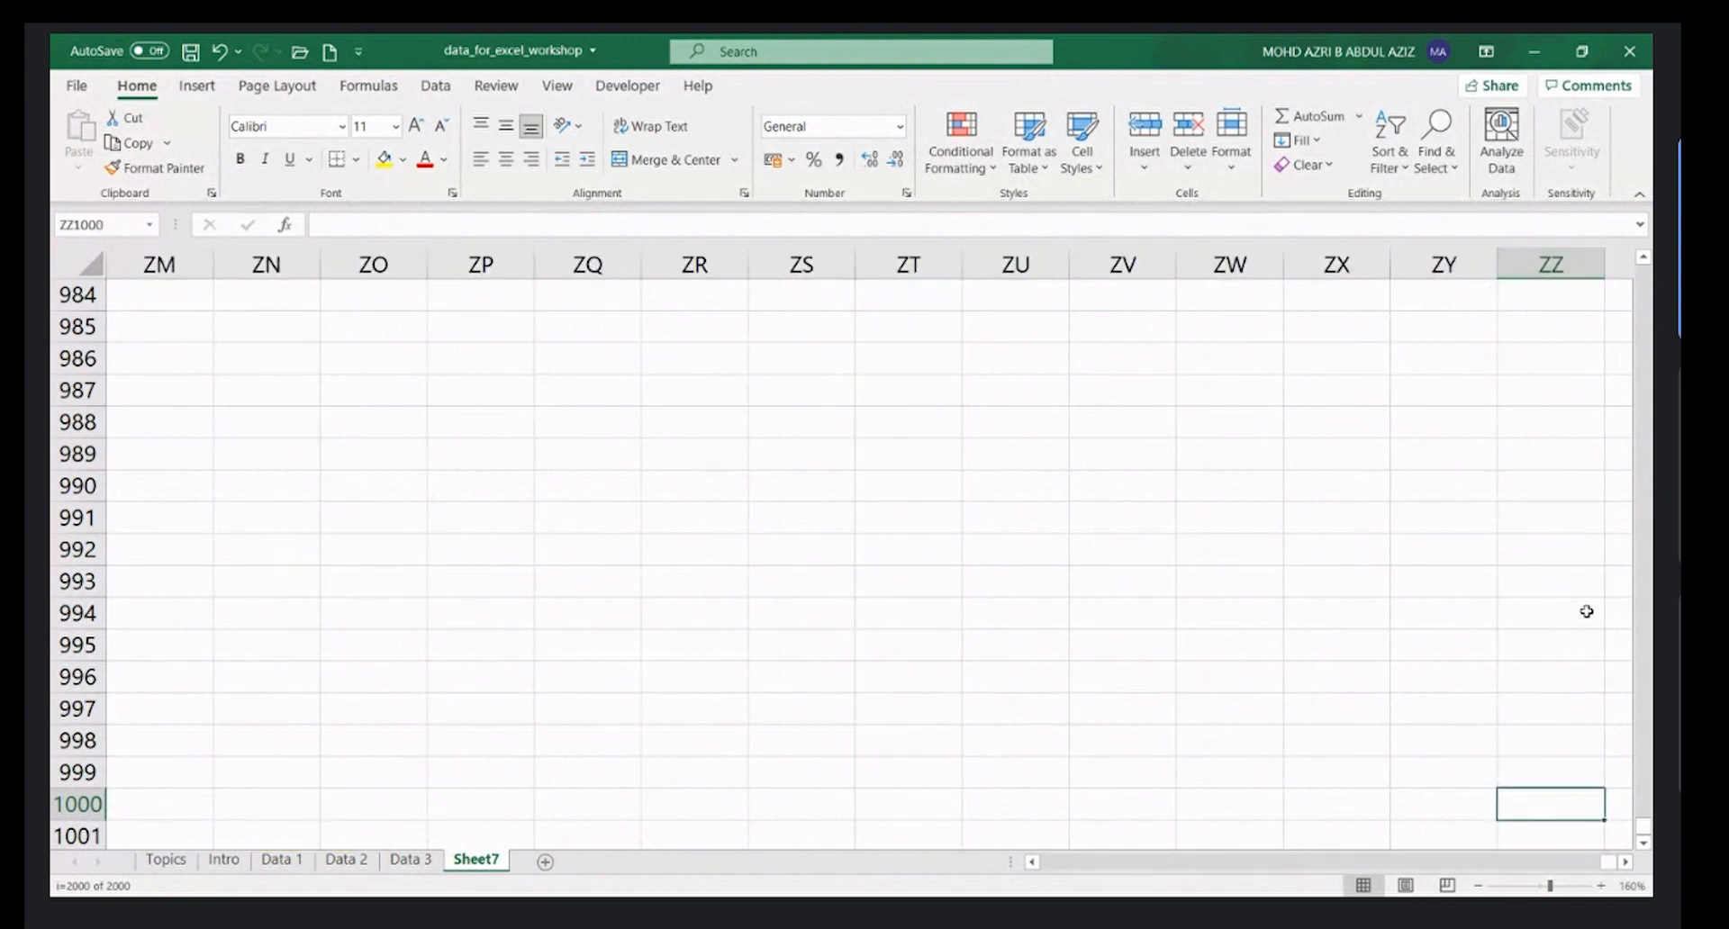
{"action": "left_click", "coordinate": [1627, 862]}
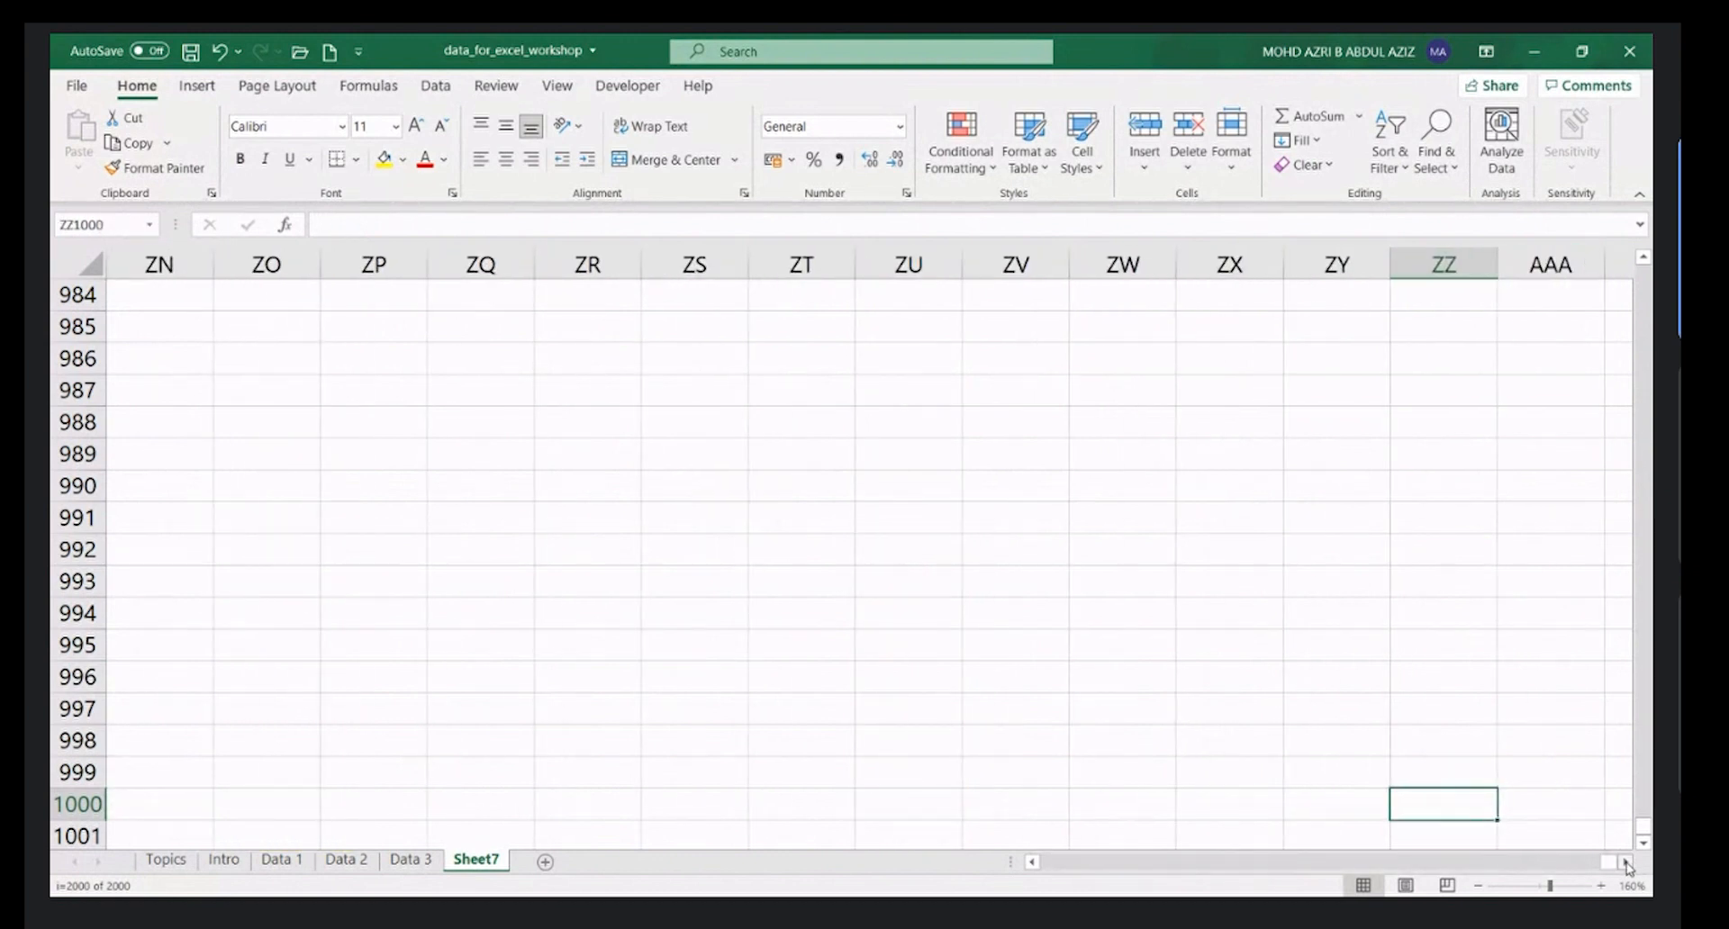
{"action": "left_click", "coordinate": [1627, 863]}
{"action": "left_click", "coordinate": [1626, 863]}
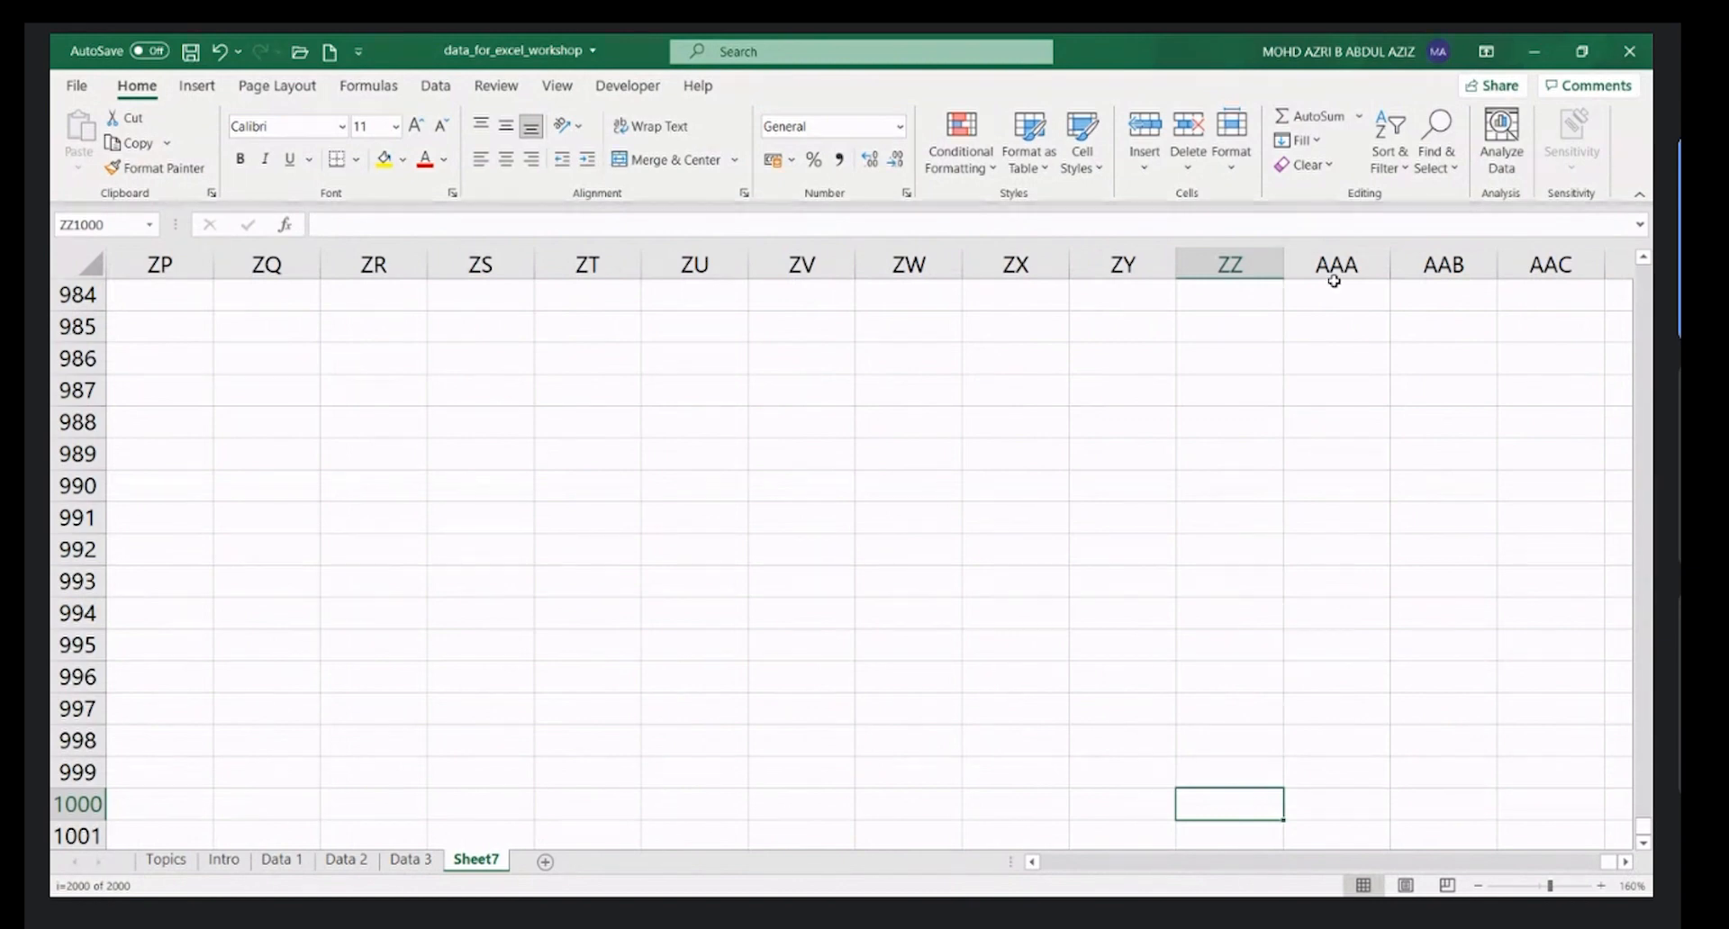
- Try to go directly to cell ZZZ1000 by its reference
{"action": "left_click", "coordinate": [77, 225]}
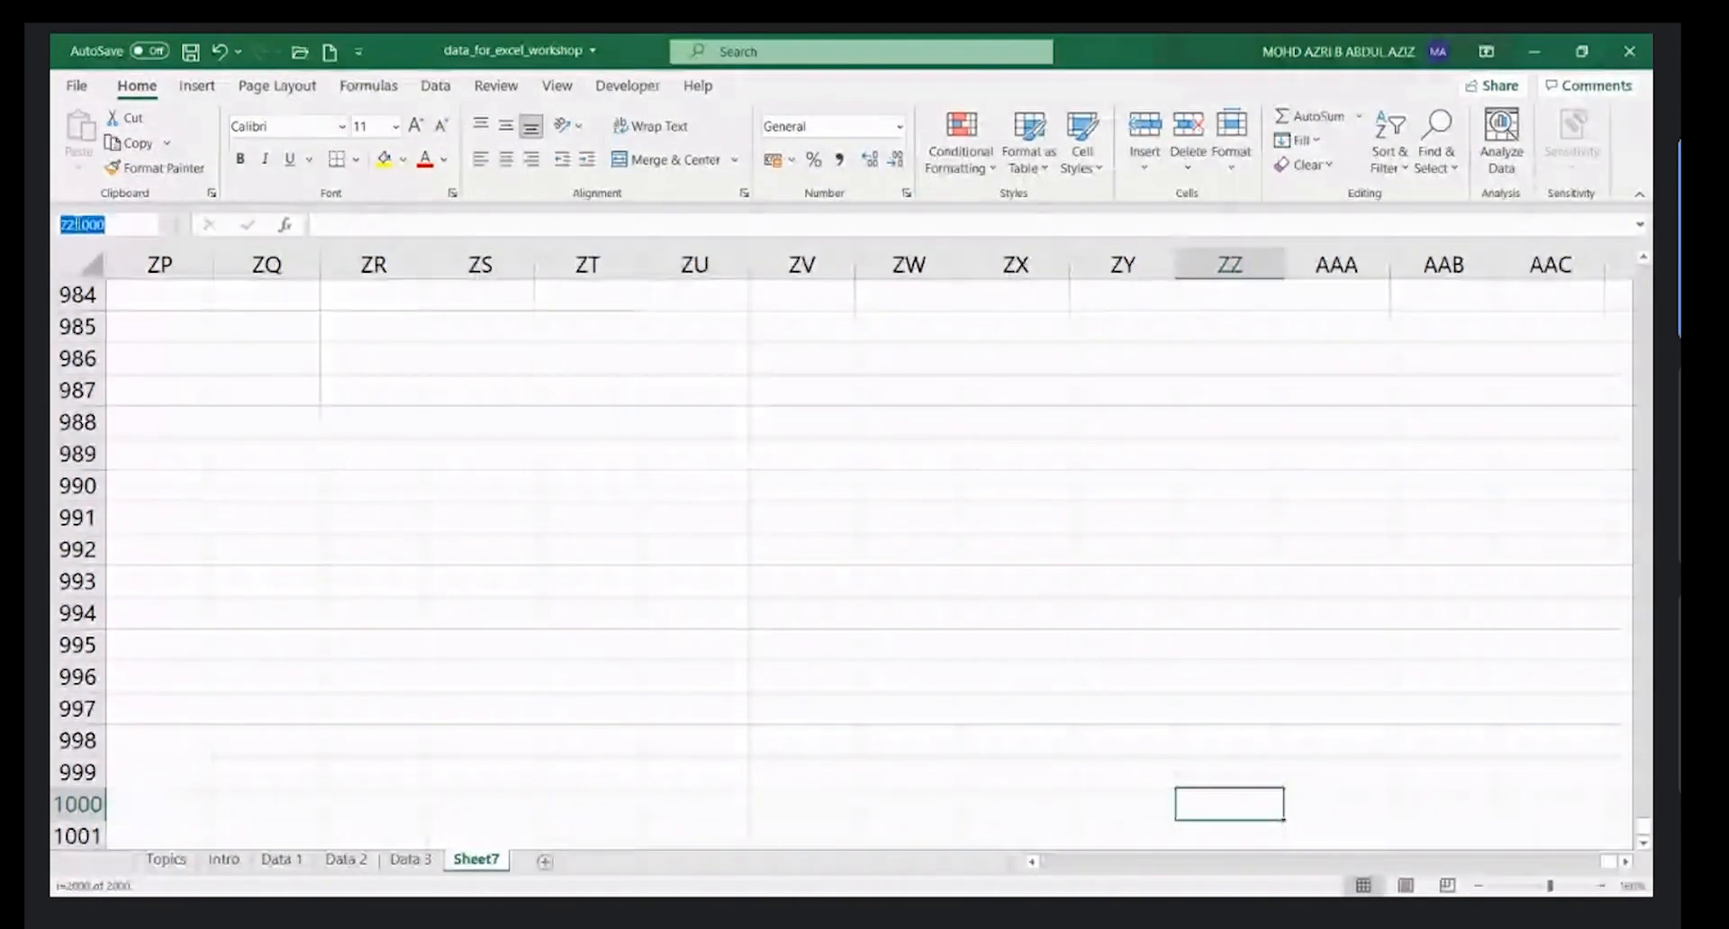
{"action": "left_click", "coordinate": [77, 224]}
{"action": "type", "text": "z"}
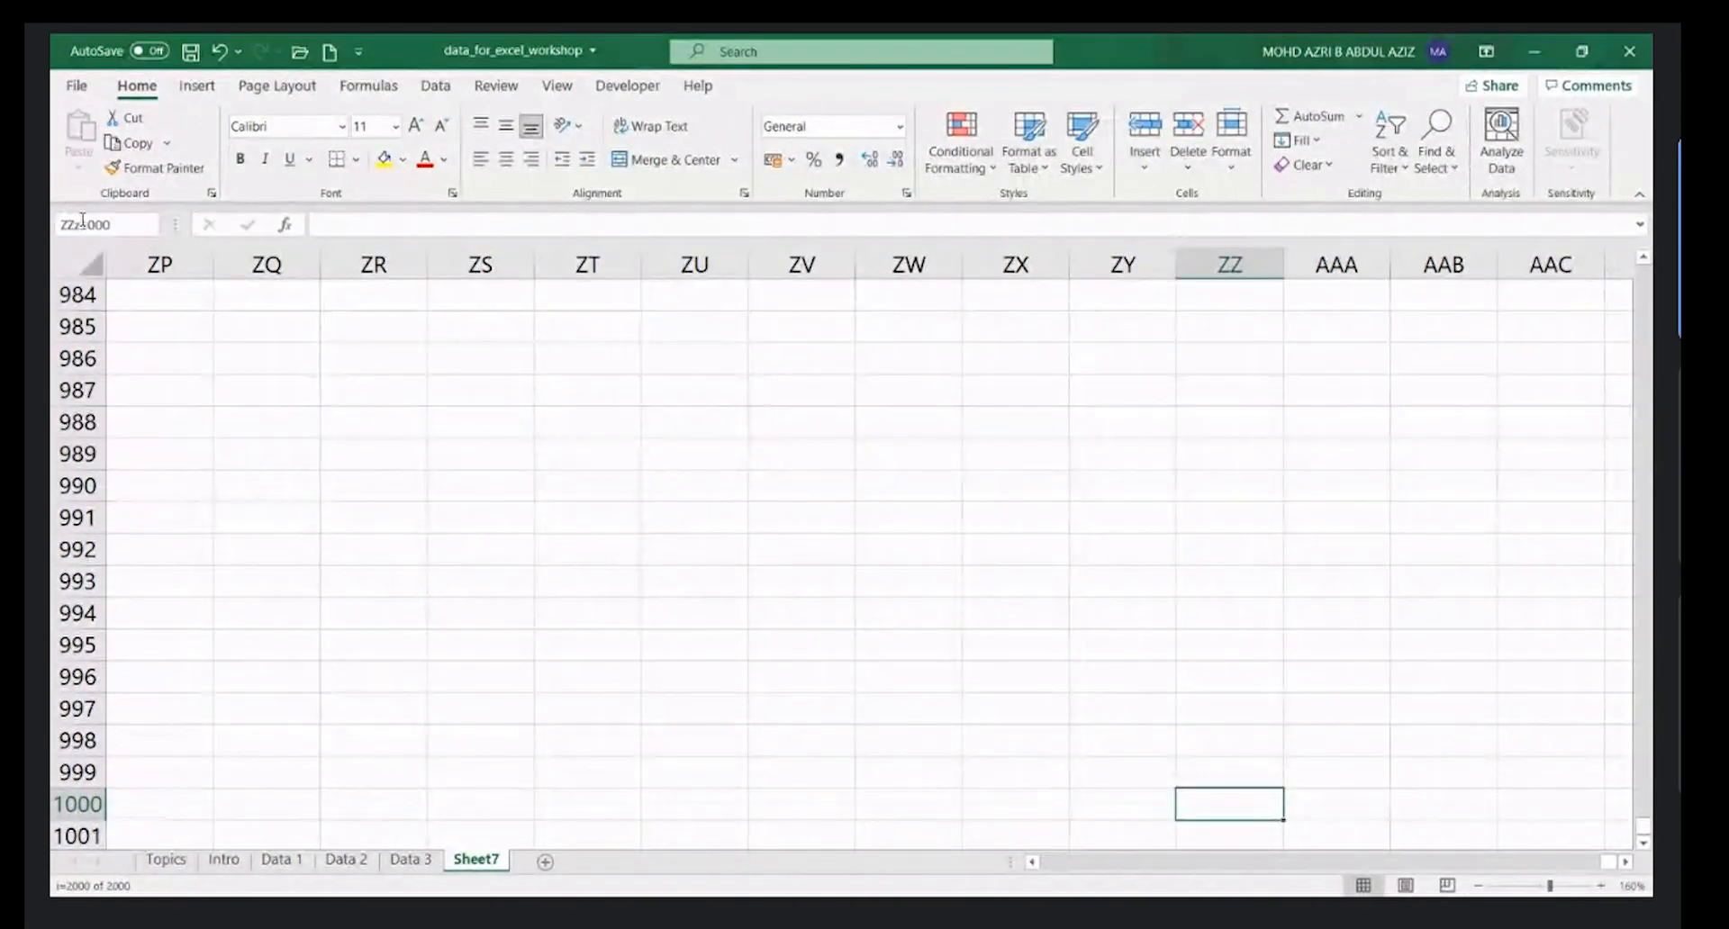
{"action": "key", "text": "BackSpace"}
{"action": "type", "text": "Z"}
{"action": "double_click", "coordinate": [117, 222]}
{"action": "key", "text": "Return"}
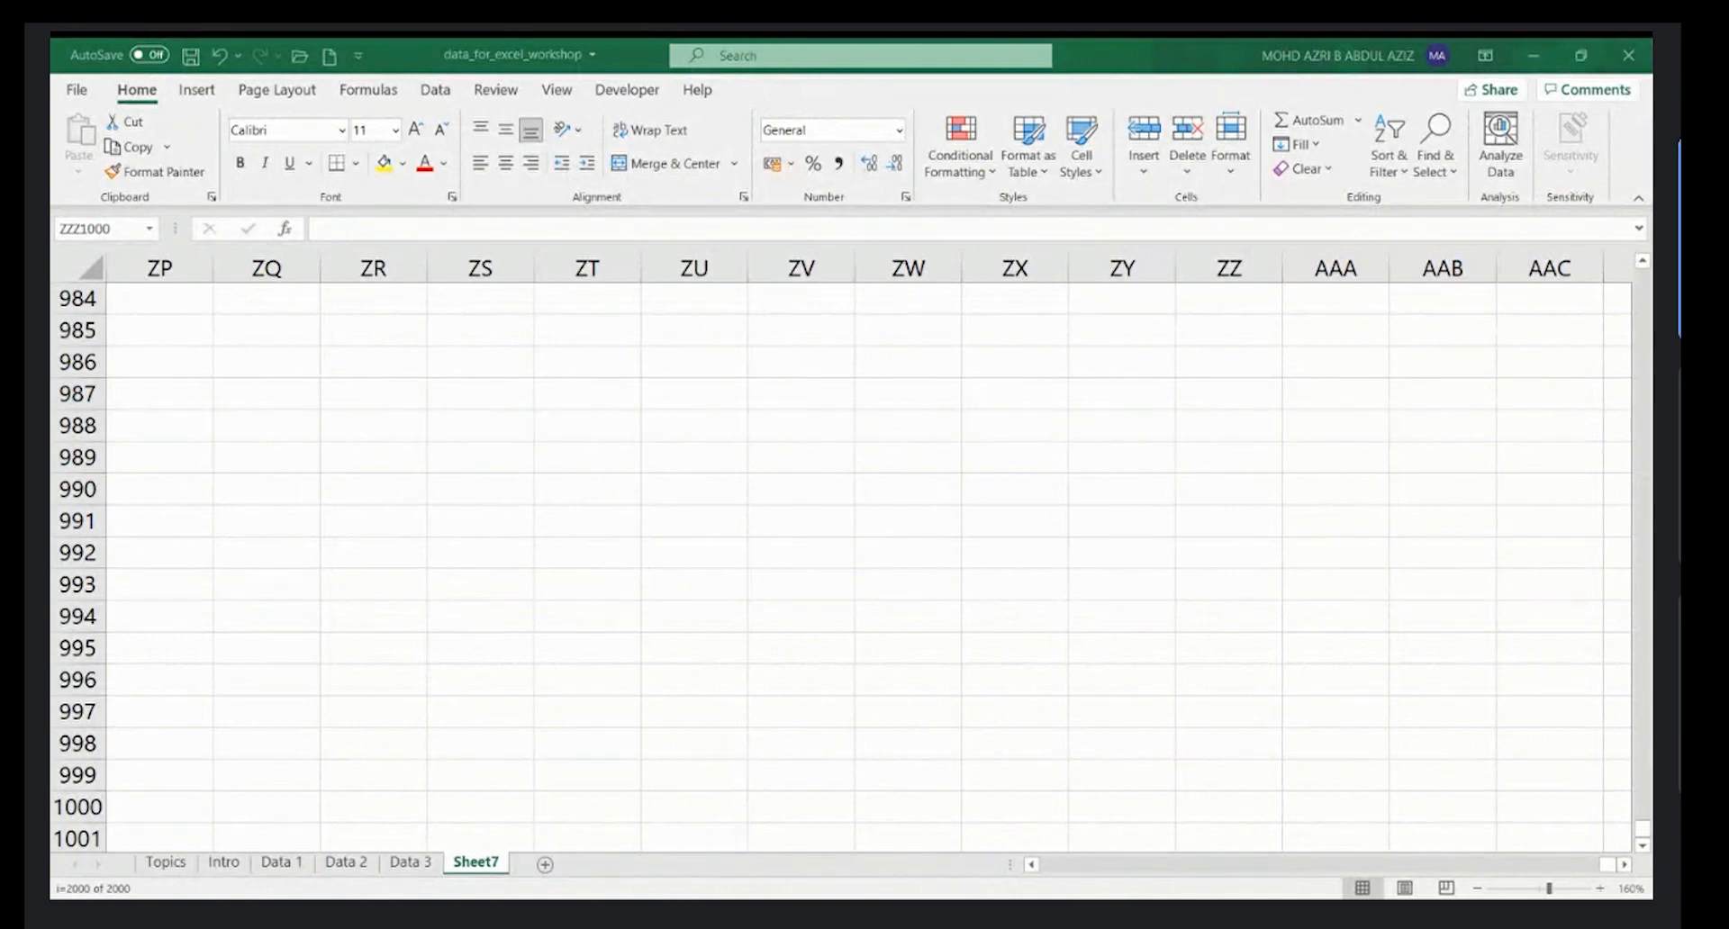
{"action": "left_click", "coordinate": [1391, 142]}
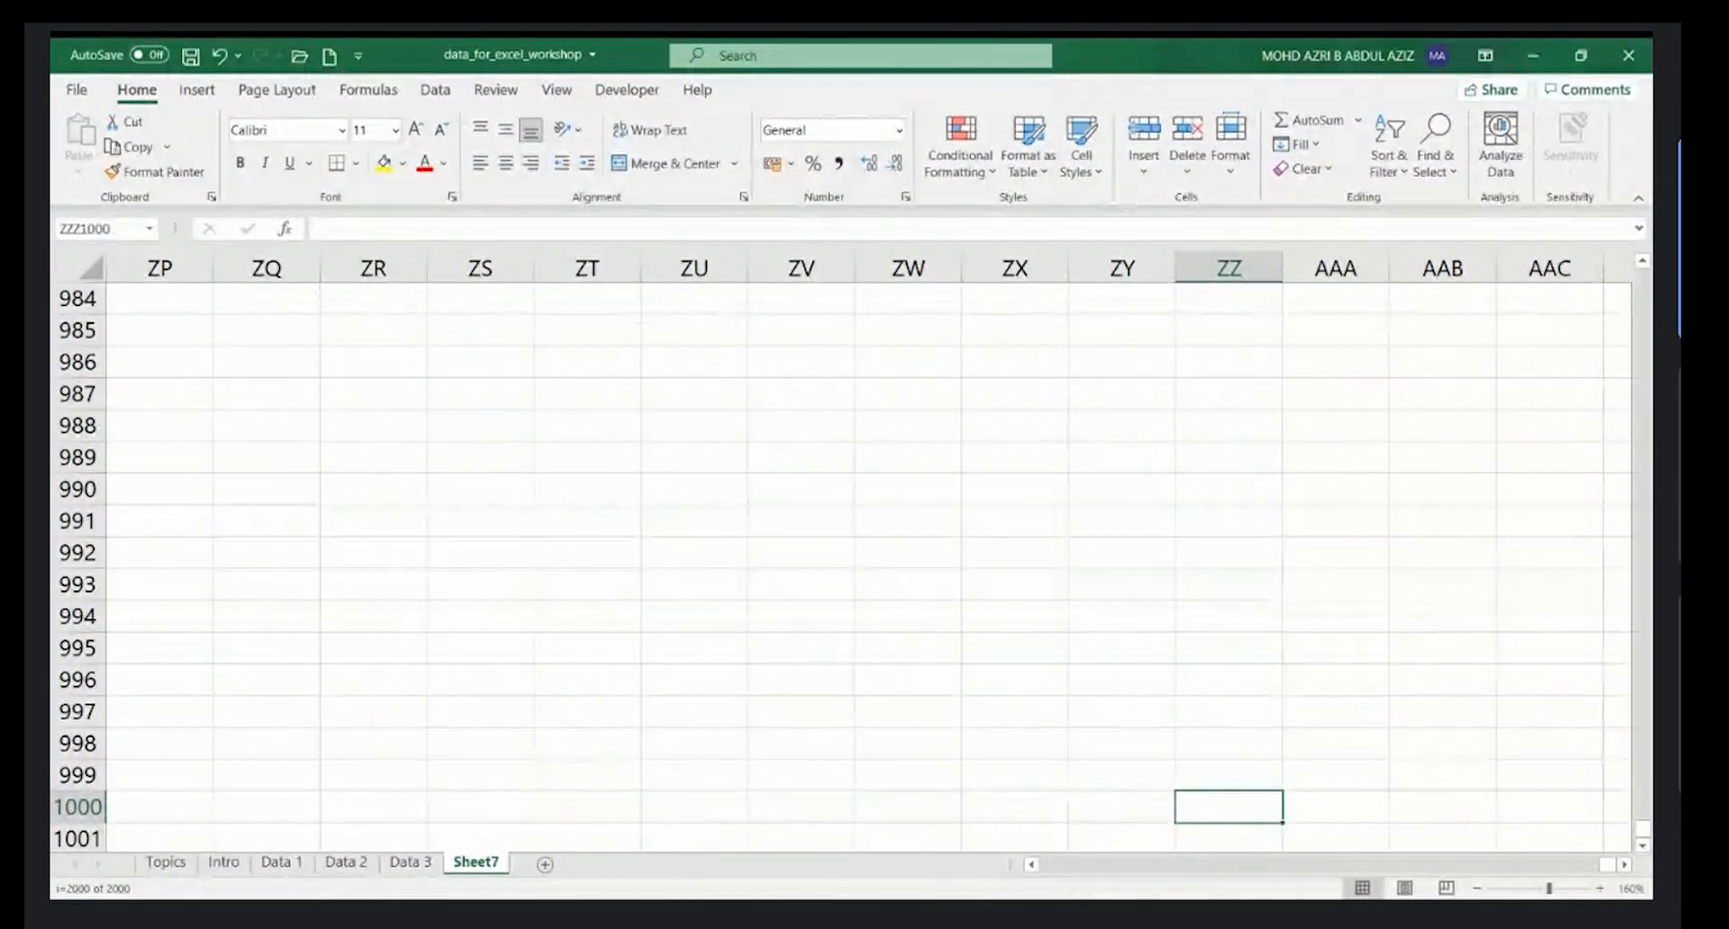
- Go directly to cell AAZ1000 by its reference, then return to the data around row 1000 in column A
{"action": "left_click", "coordinate": [85, 232]}
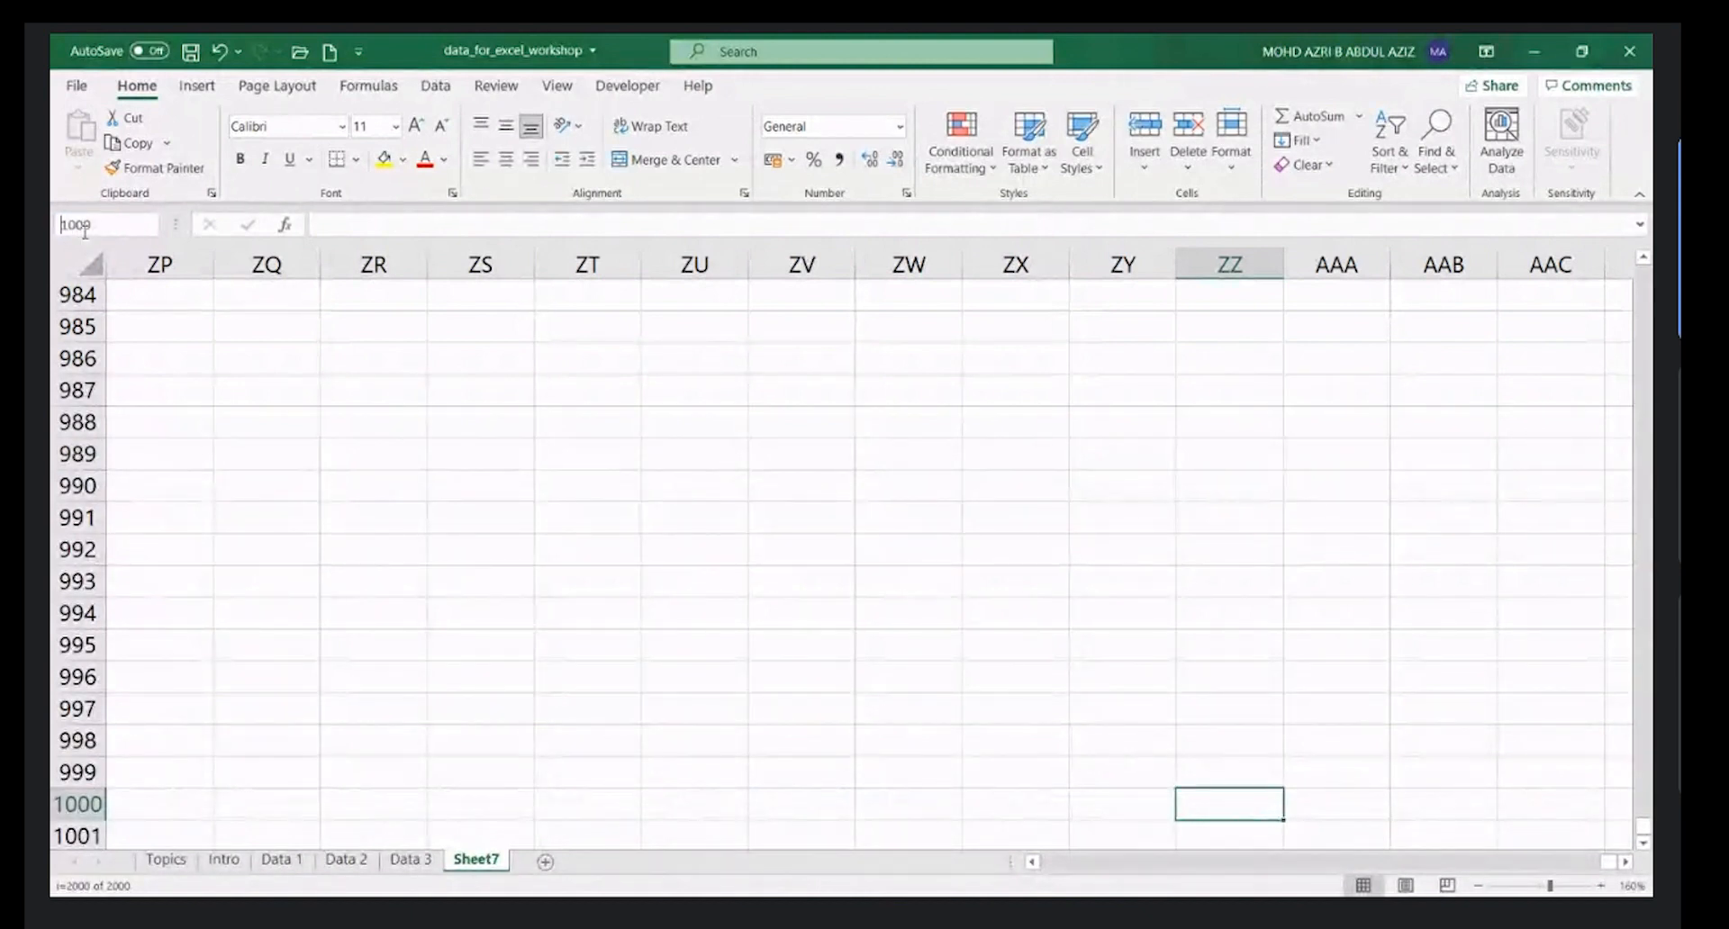
{"action": "type", "text": "aaz1000"}
{"action": "key", "text": "Return"}
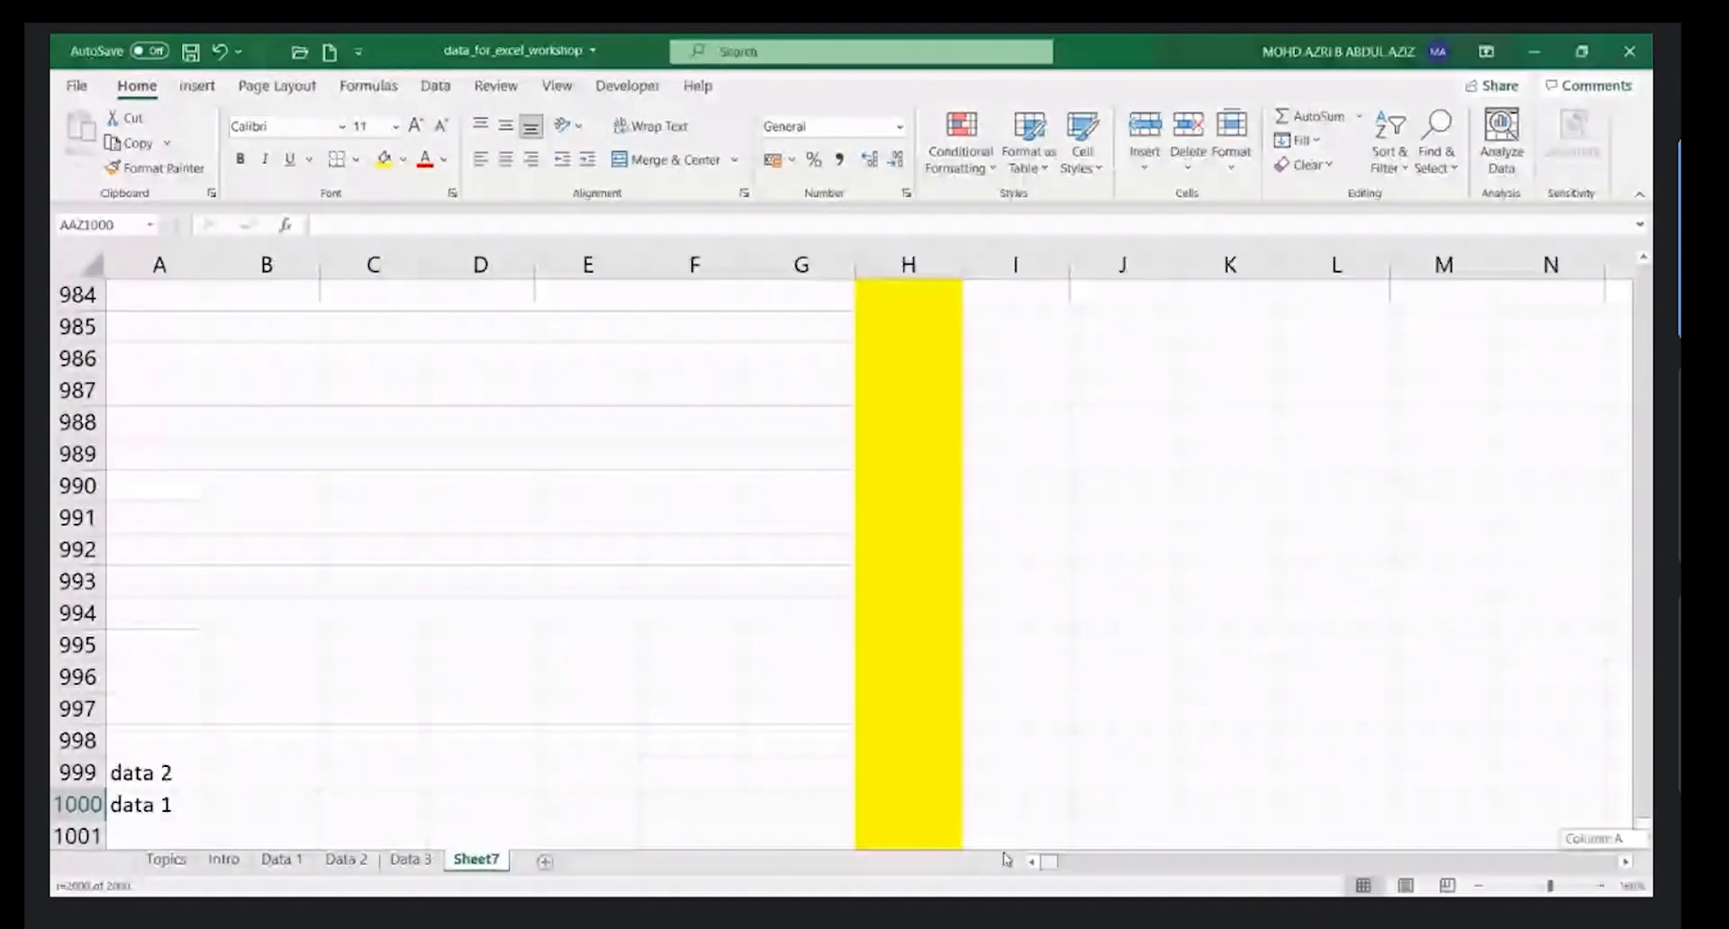
{"action": "scroll", "coordinate": [308, 651], "scroll_direction": "down", "scroll_amount": 3}
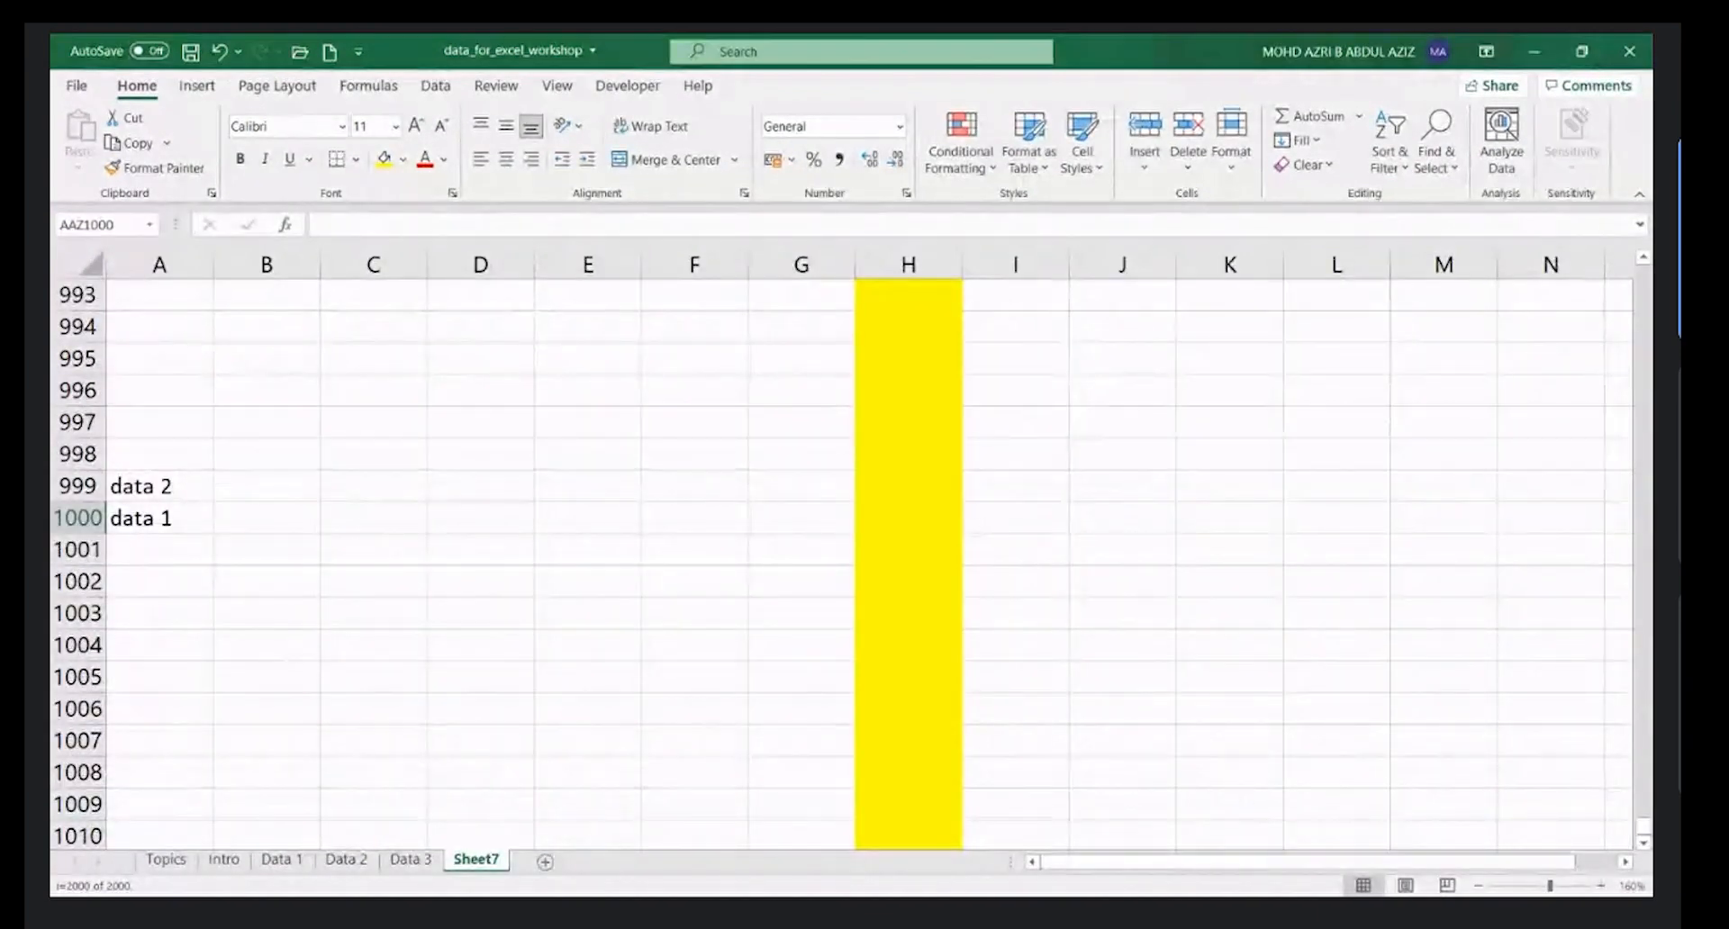
- Go directly to cell A10000 by its reference and enter "asasdasd" there
{"action": "left_click", "coordinate": [128, 223]}
{"action": "type", "text": "a10"}
{"action": "key", "text": "Return"}
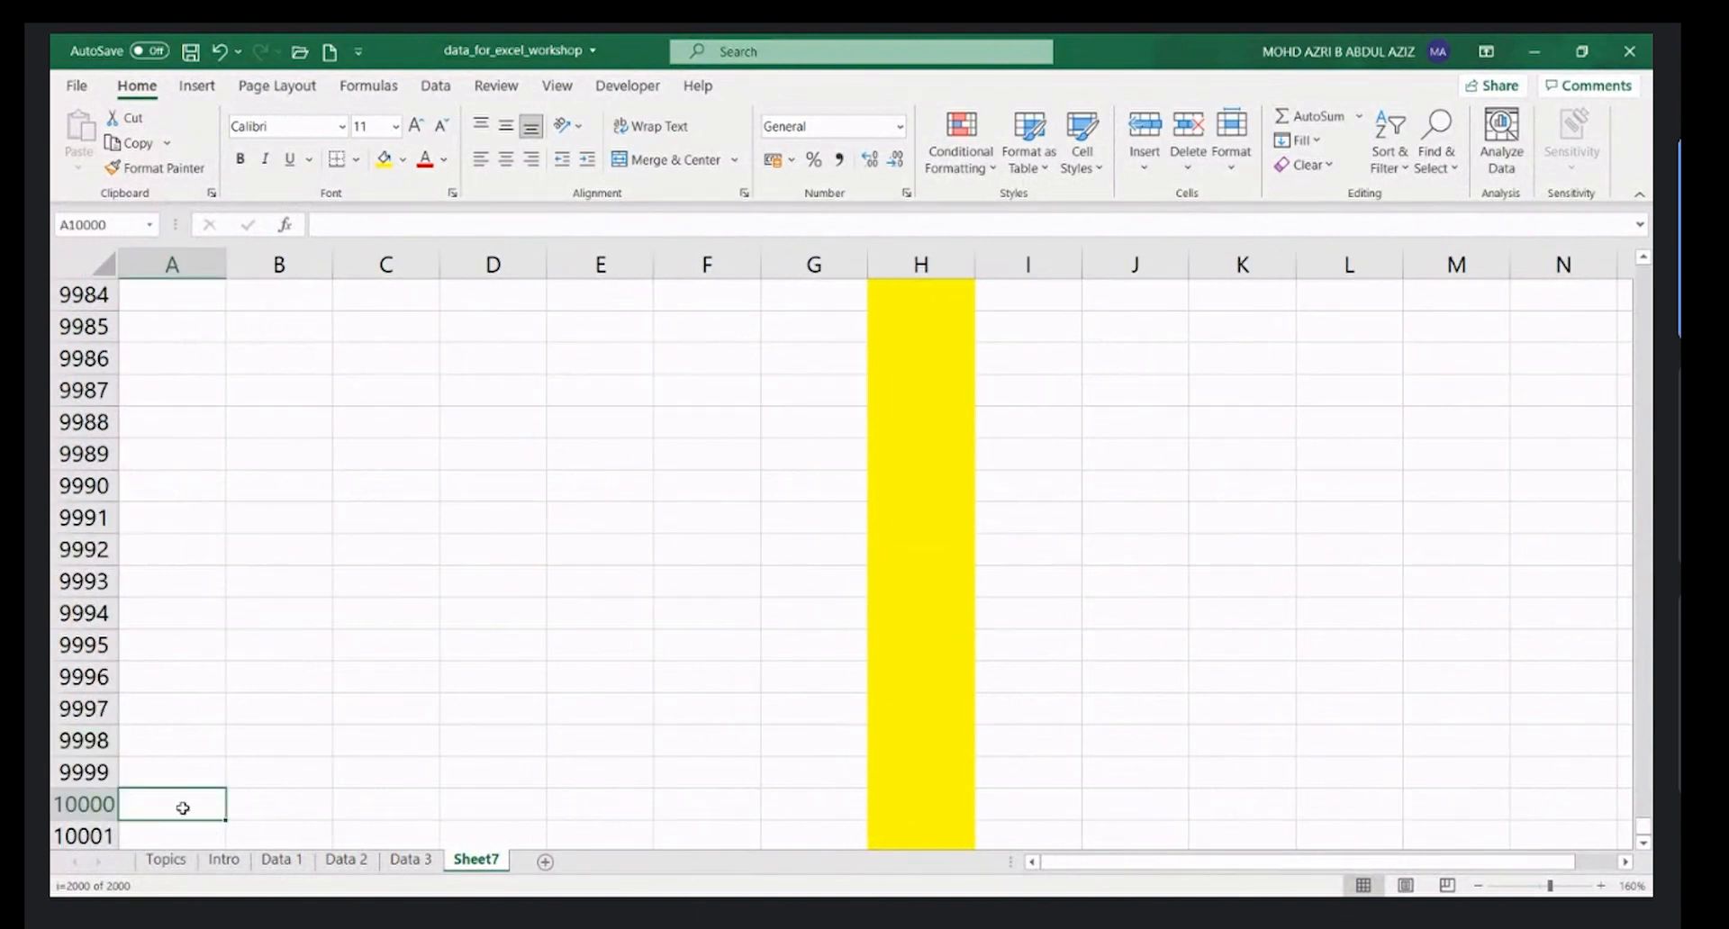
{"action": "type", "text": "asasdasd"}
{"action": "left_click", "coordinate": [289, 770]}
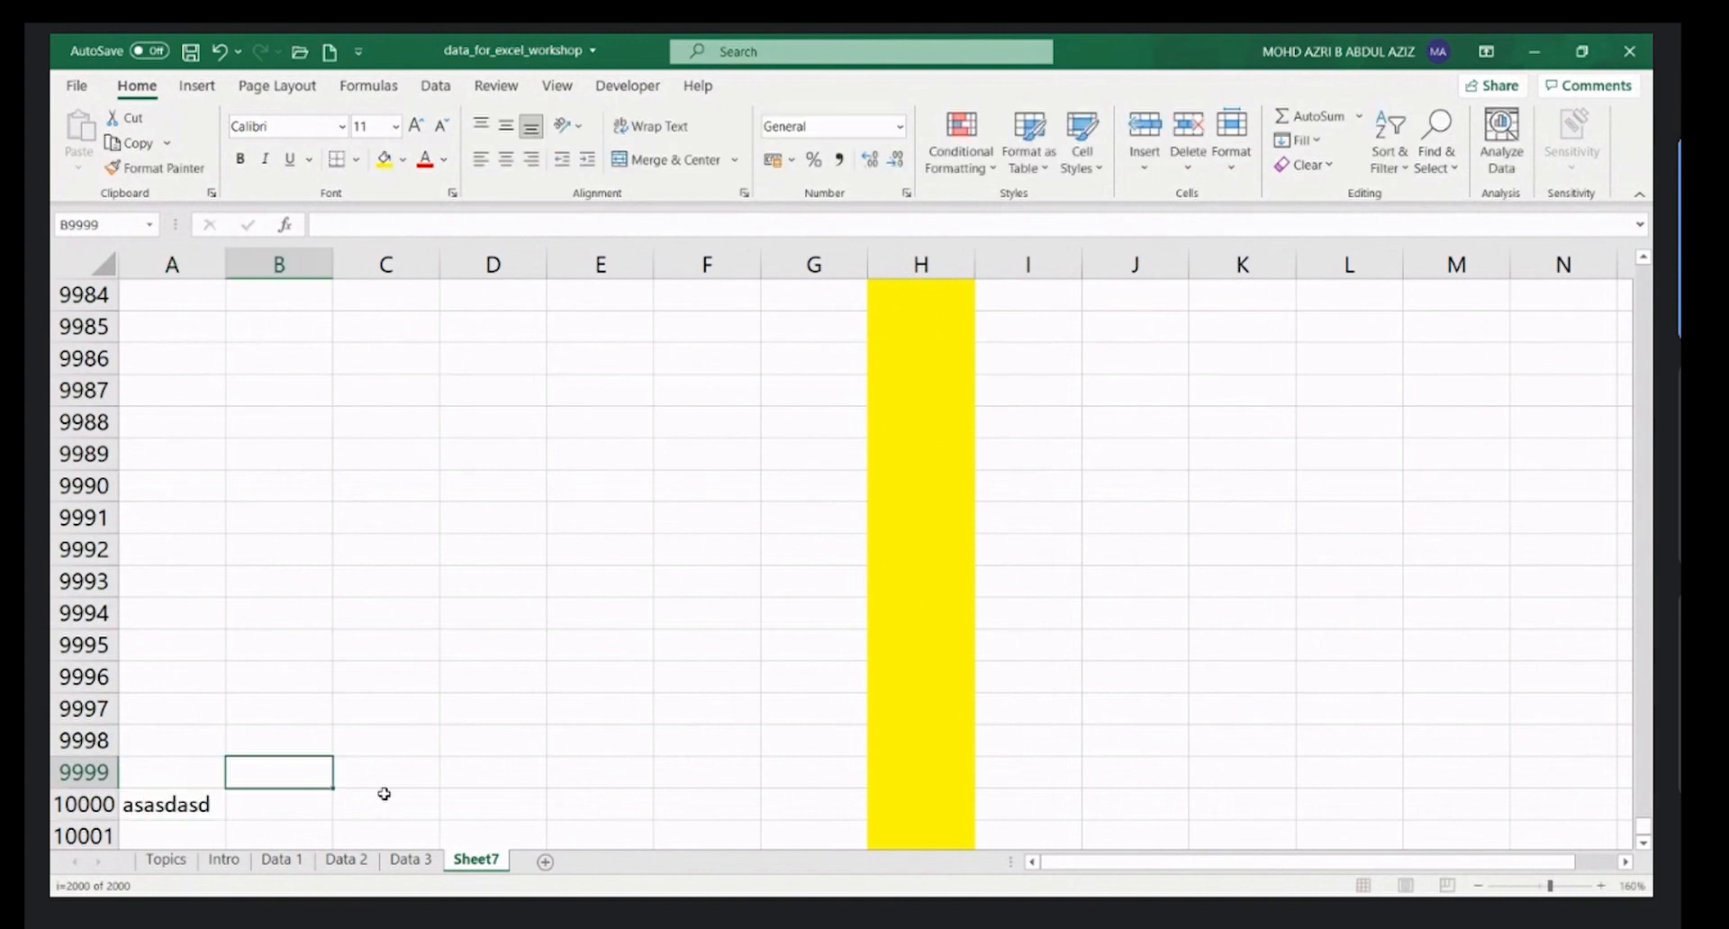
- Return to the first rows of the sheet and go directly to cell A9999 by its reference
{"action": "left_click_drag", "start_coordinate": [1643, 826], "coordinate": [1644, 274]}
{"action": "left_click", "coordinate": [105, 229]}
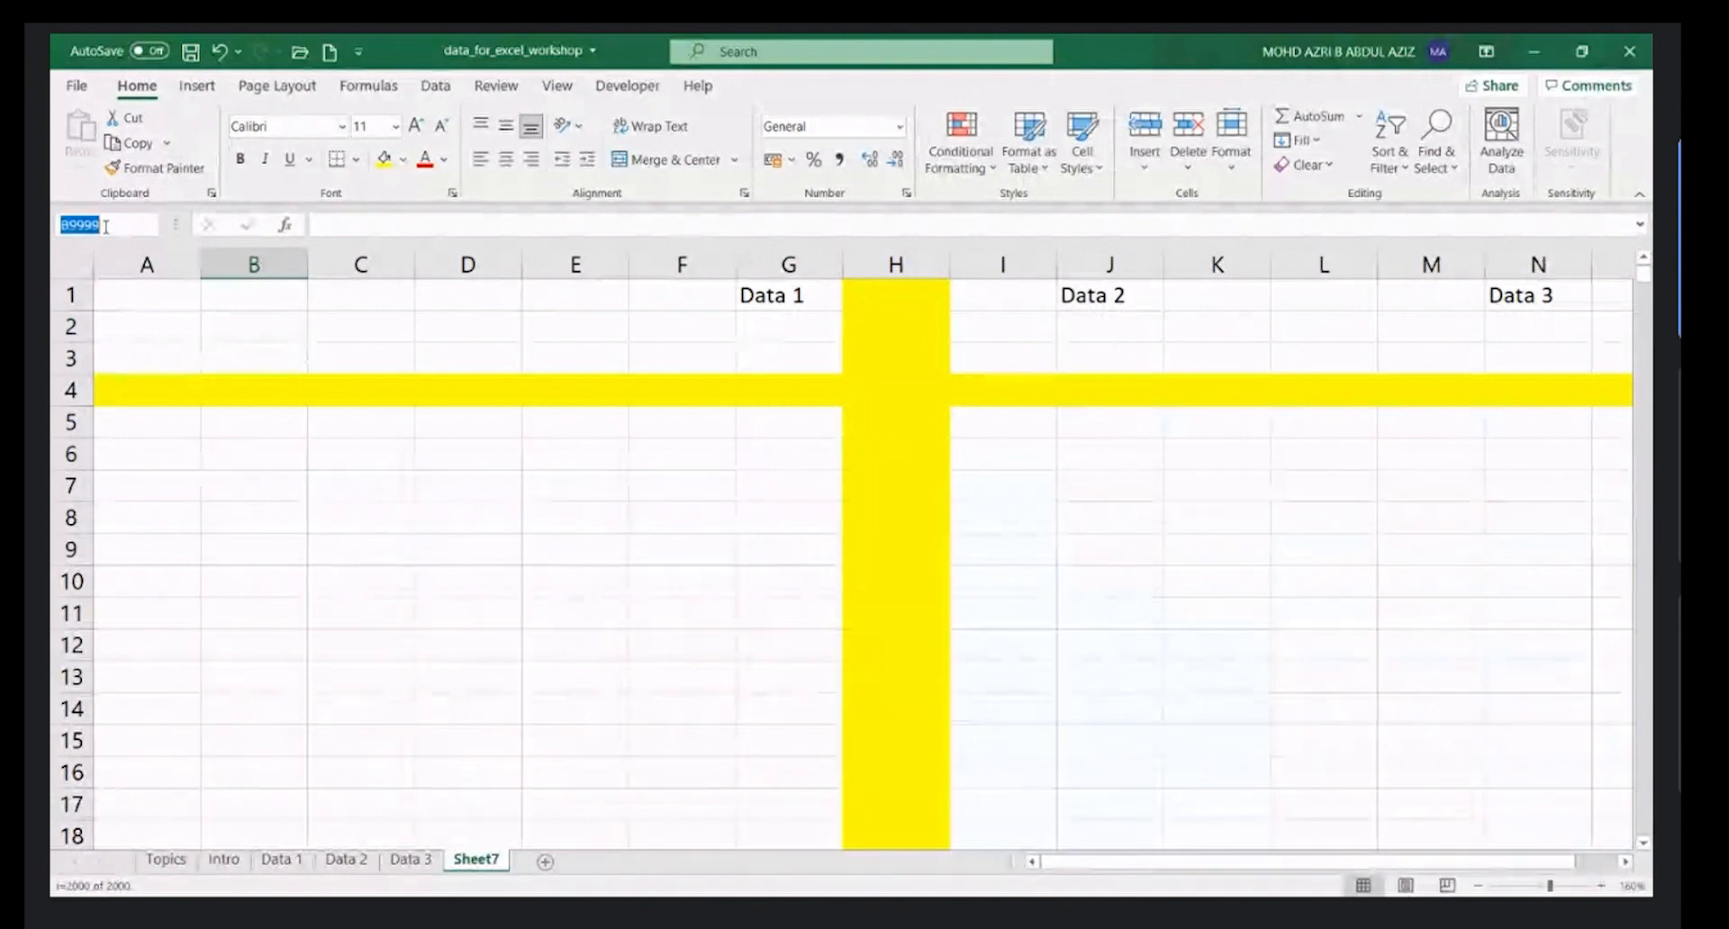
{"action": "type", "text": "a9"}
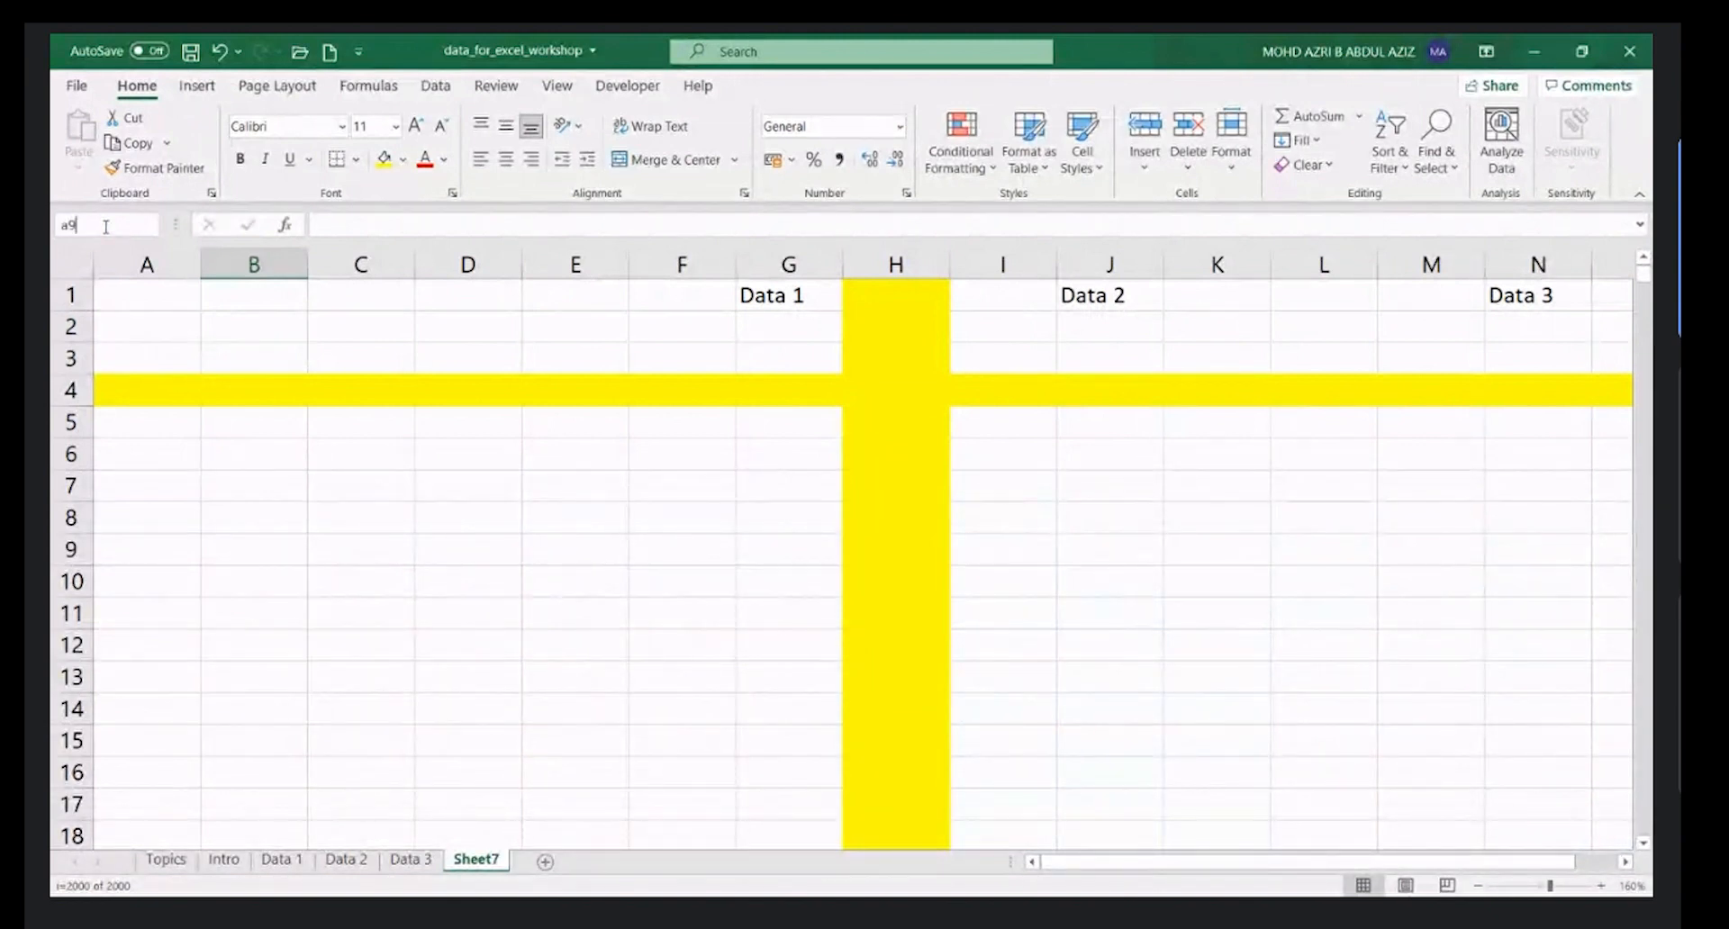
{"action": "type", "text": "999"}
{"action": "key", "text": "Return"}
{"action": "scroll", "coordinate": [240, 787], "scroll_direction": "down", "scroll_amount": 1}
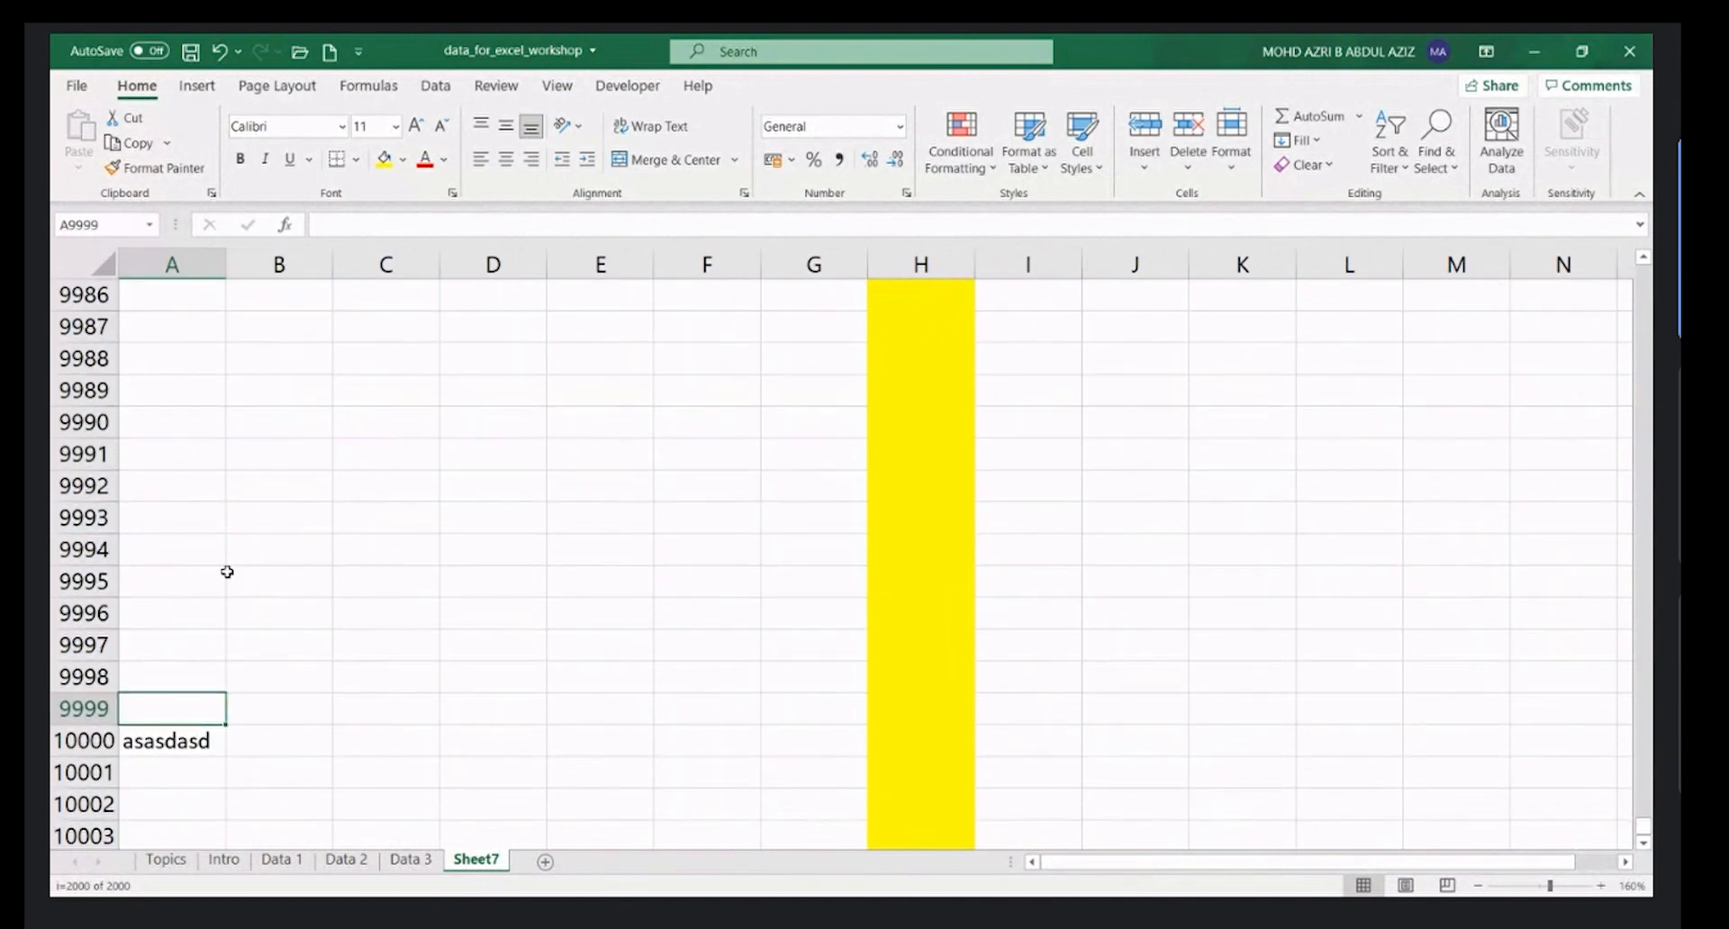
{"action": "key", "text": "alt+Tab"}
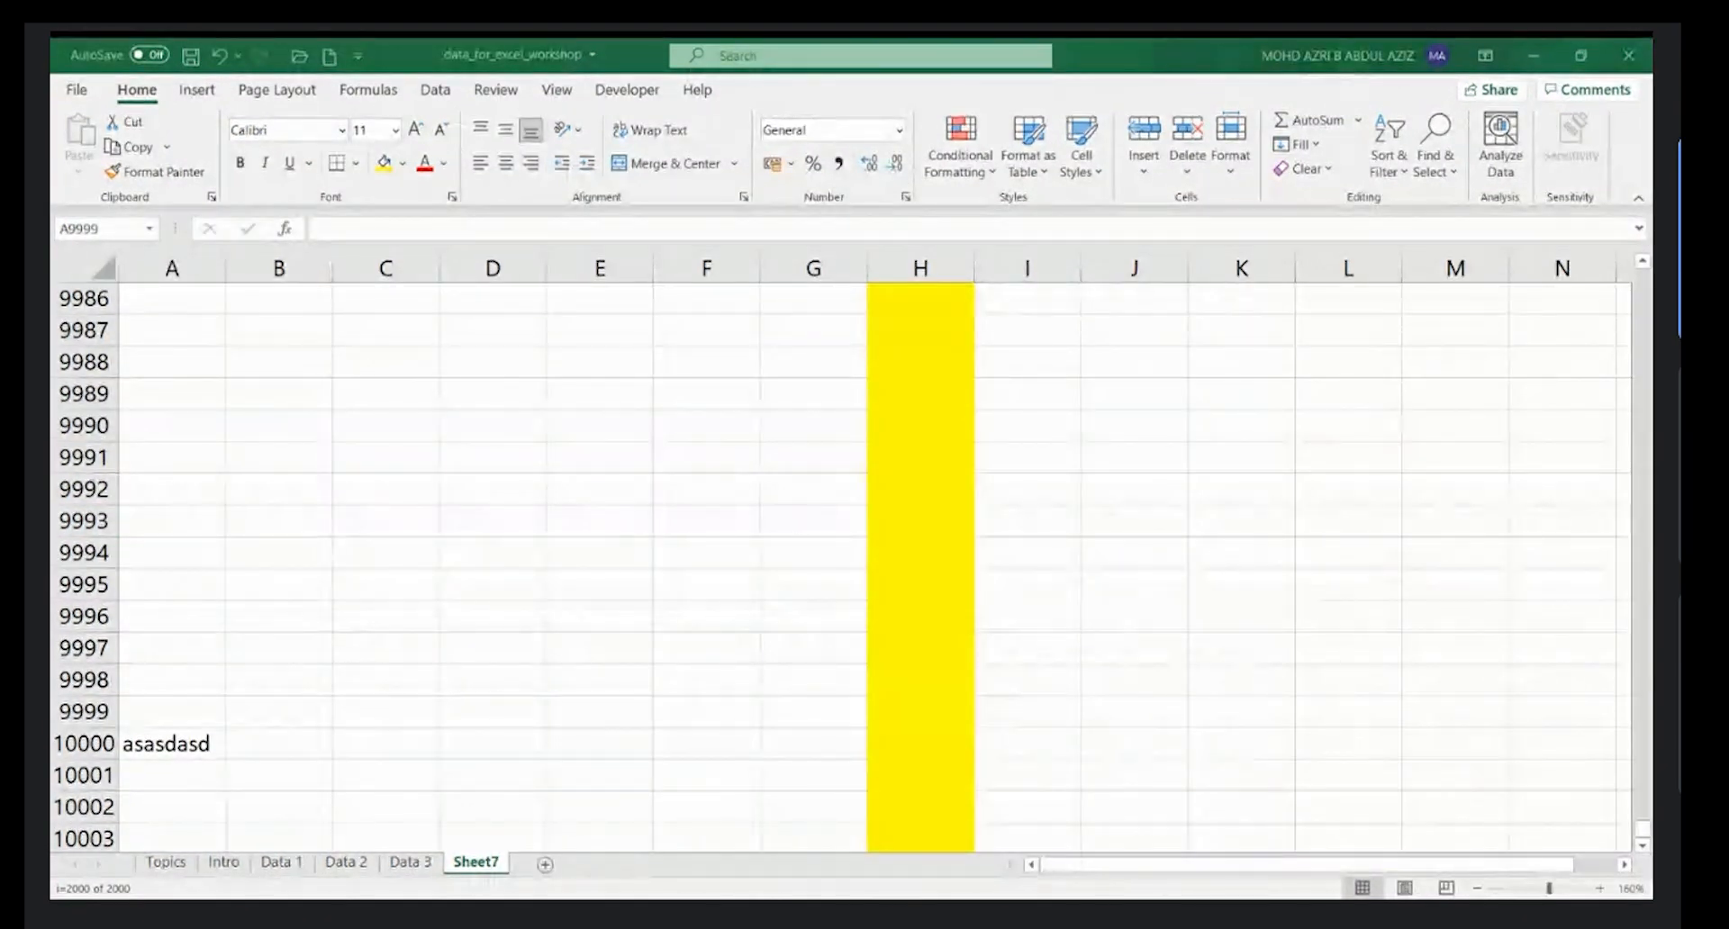
{"action": "key", "text": "alt+Tab"}
- Review the Cells and Range entries on the Topics sheet
{"action": "left_click", "coordinate": [184, 861]}
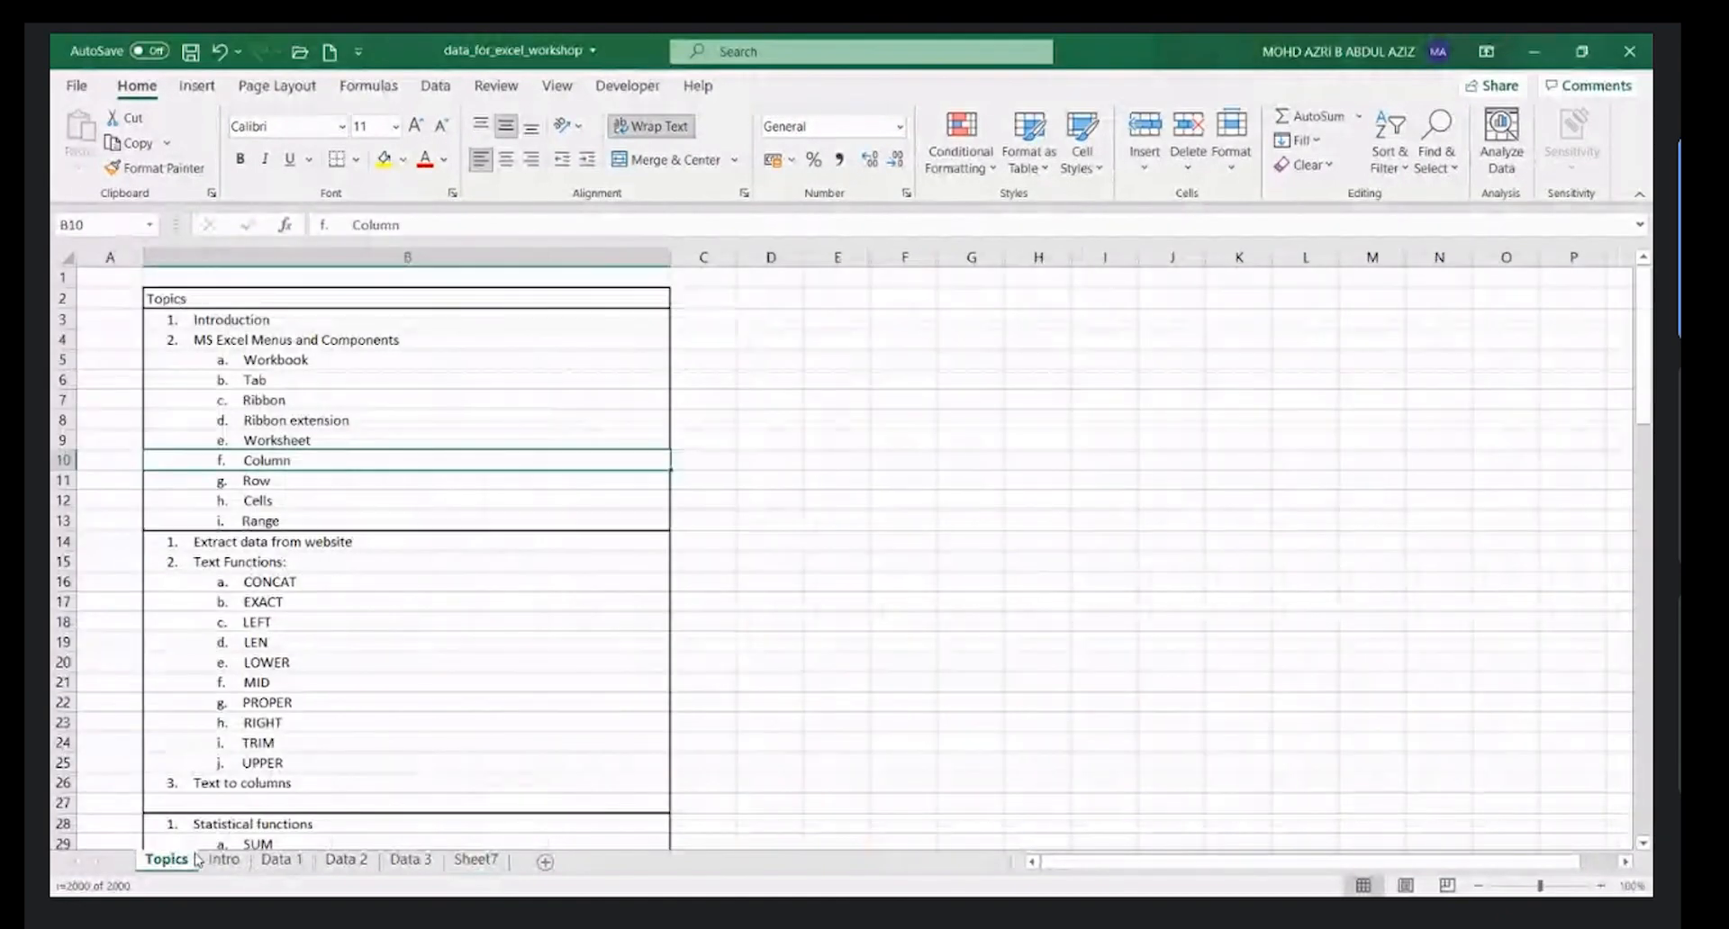
{"action": "left_click", "coordinate": [249, 502]}
{"action": "left_click", "coordinate": [295, 519]}
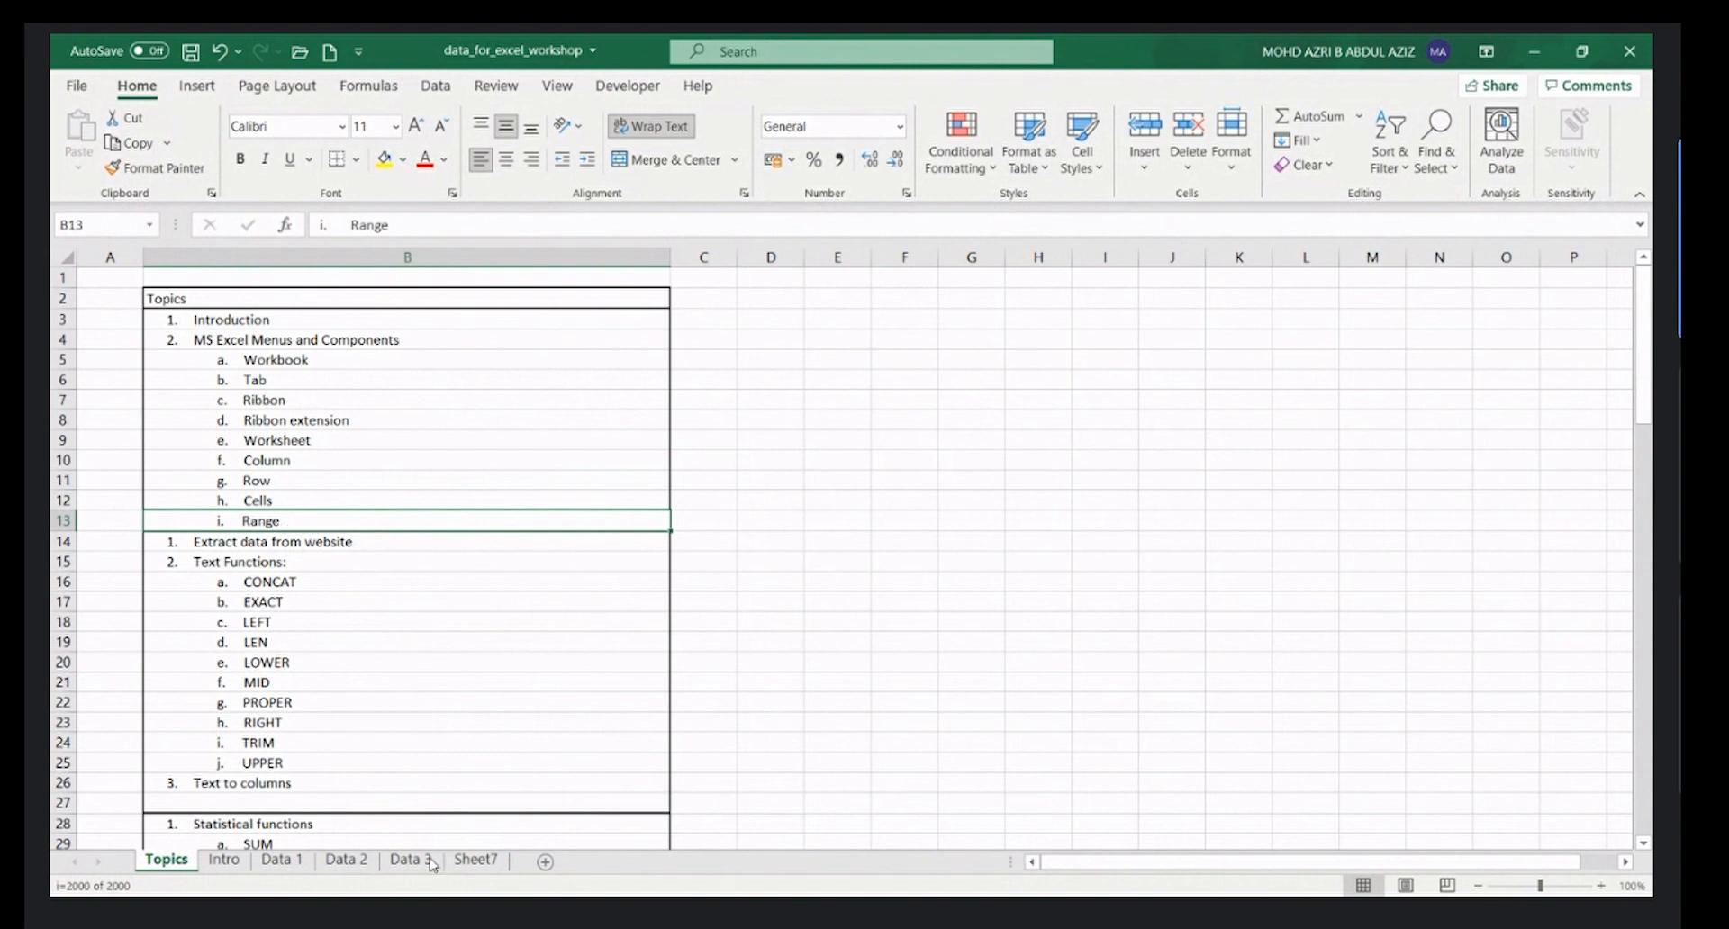
- Remove the yellow fill from column H and row 4 of Sheet7
{"action": "left_click", "coordinate": [475, 860]}
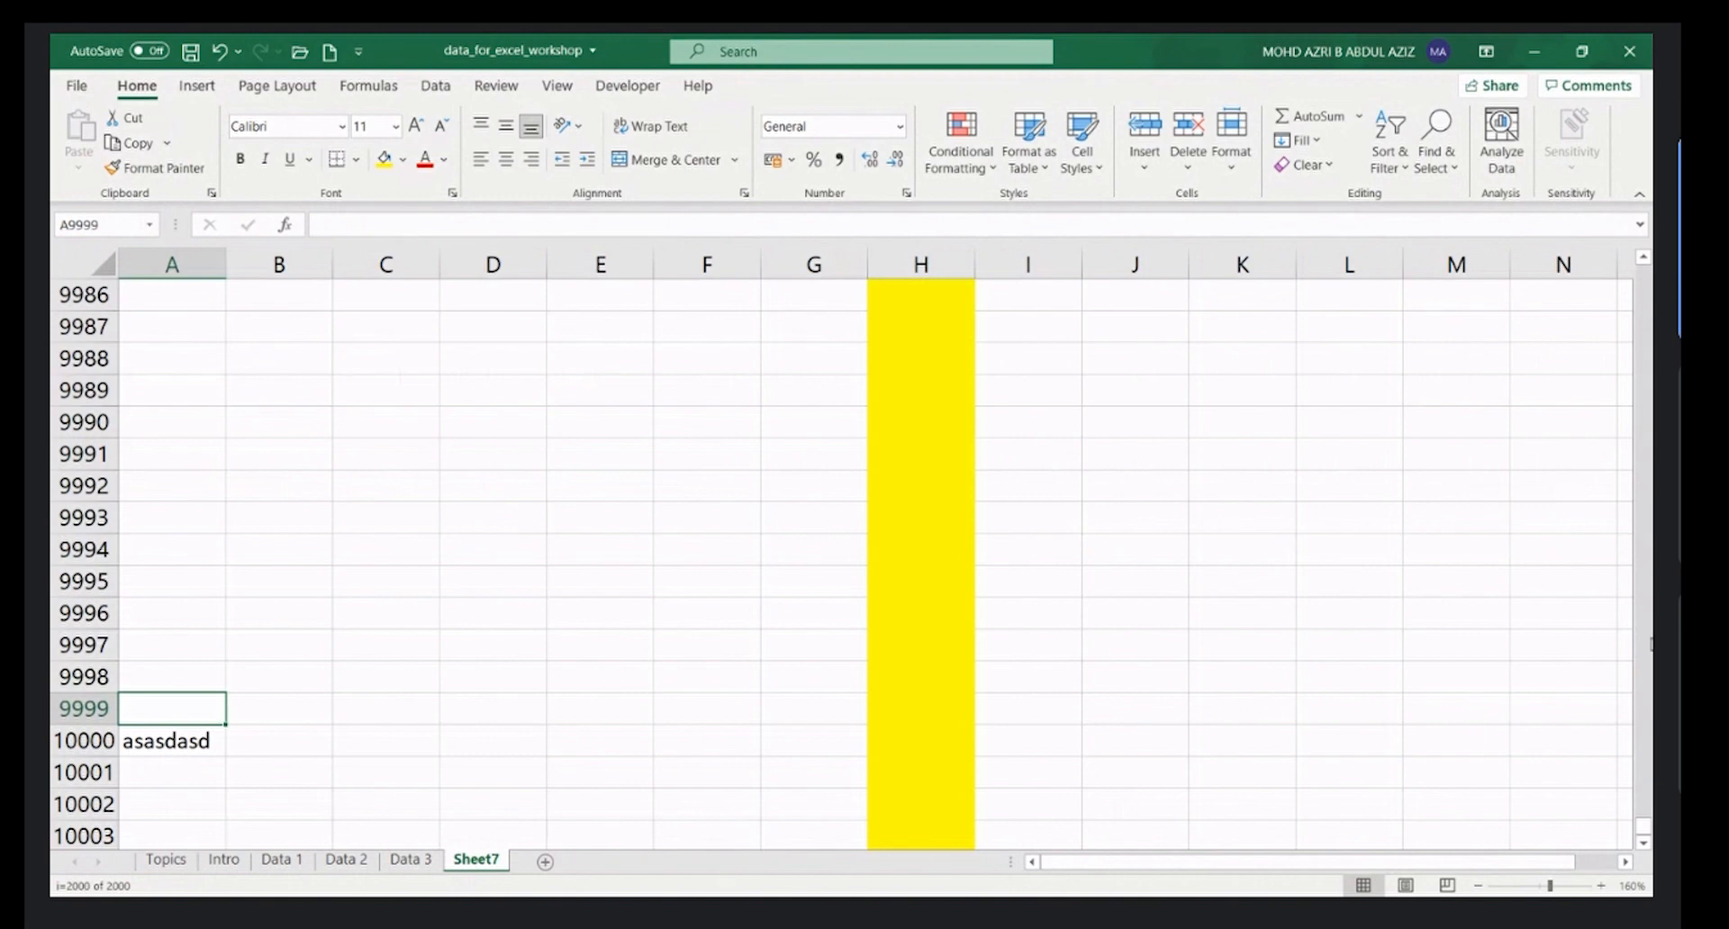
{"action": "left_click_drag", "start_coordinate": [1646, 821], "coordinate": [1646, 261]}
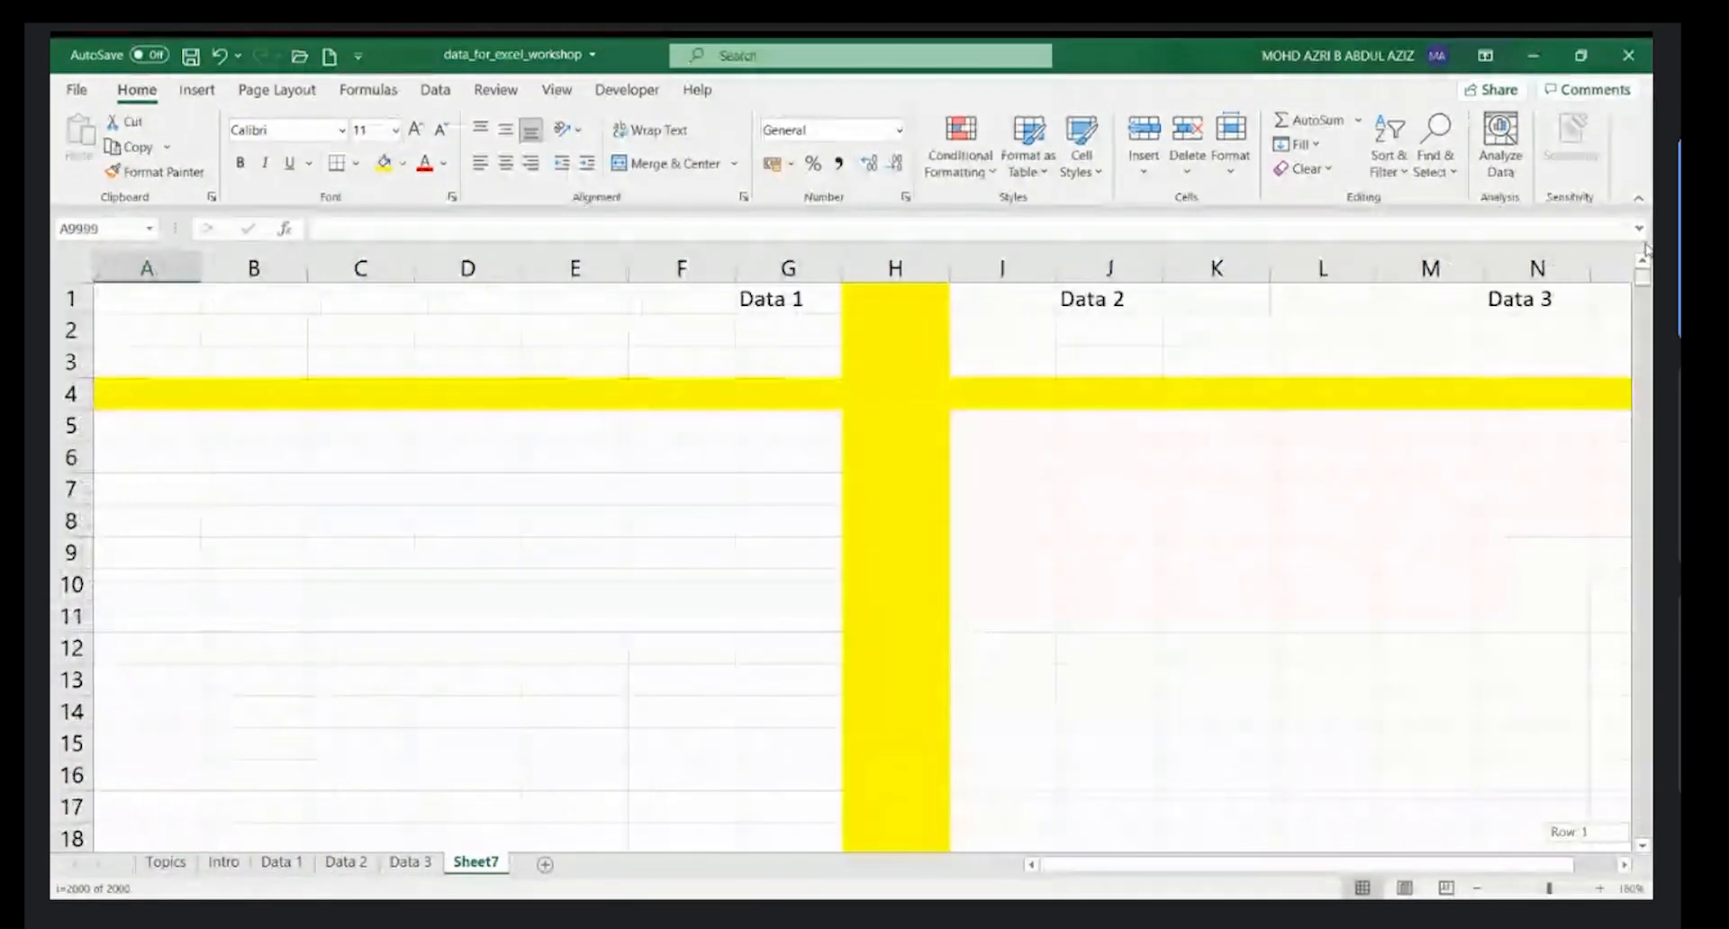
{"action": "left_click", "coordinate": [887, 265]}
{"action": "left_click", "coordinate": [402, 159]}
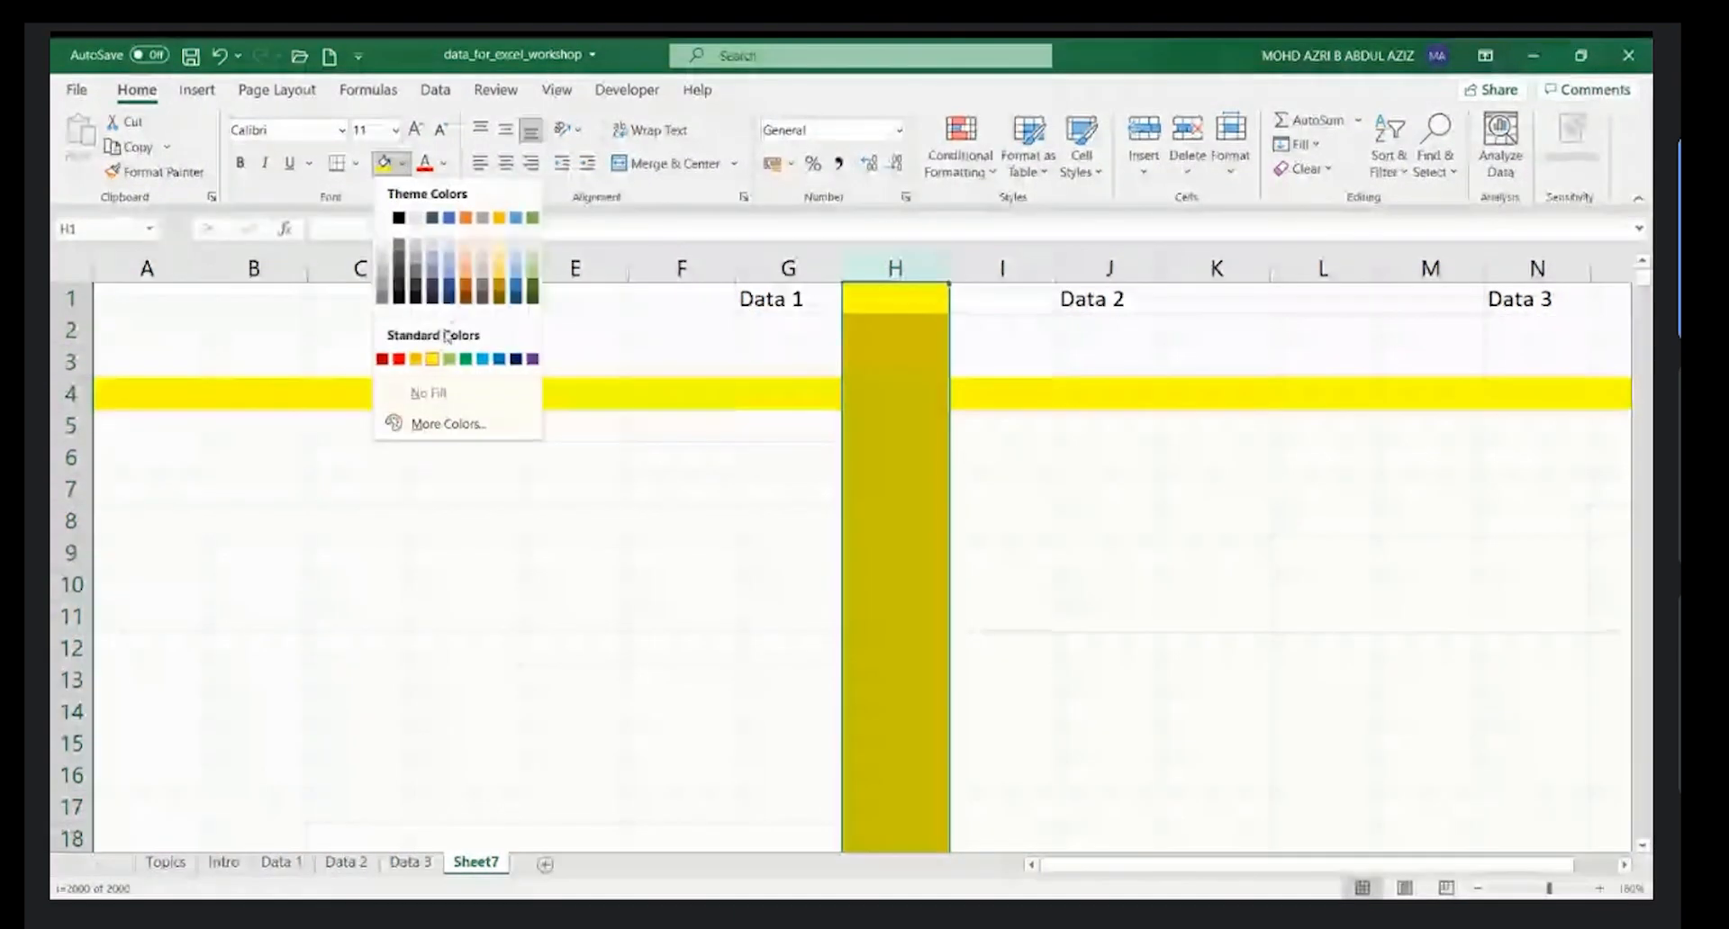
{"action": "left_click", "coordinate": [428, 394]}
{"action": "left_click", "coordinate": [71, 393]}
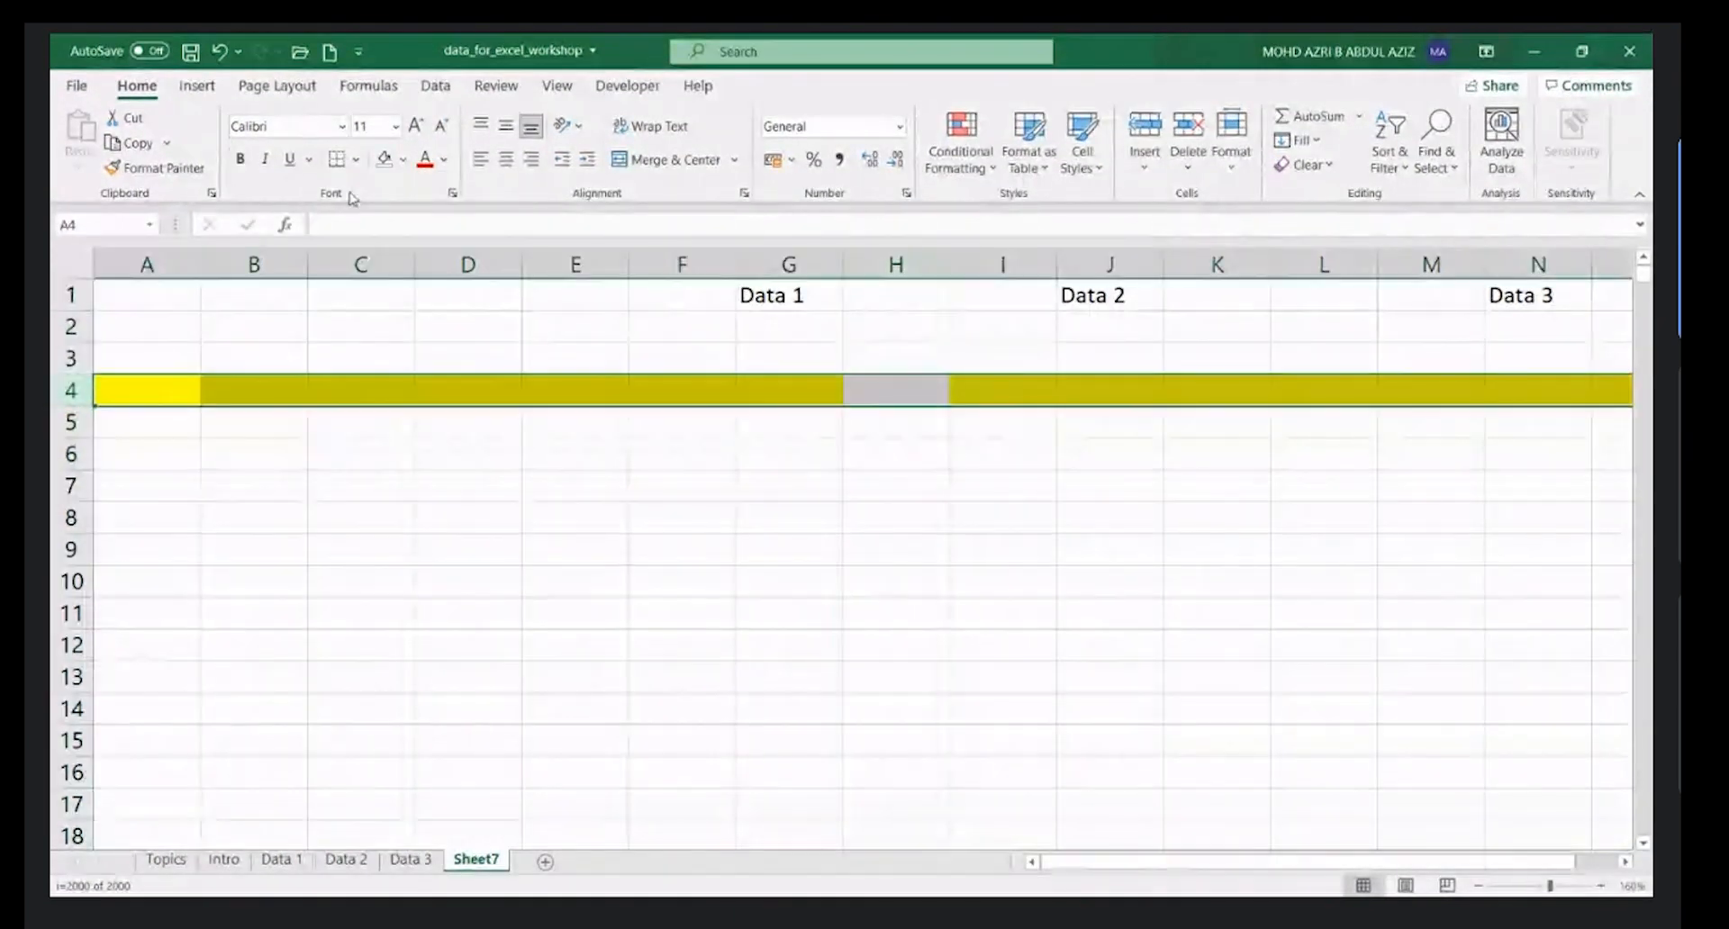
{"action": "left_click", "coordinate": [384, 159]}
{"action": "left_click", "coordinate": [468, 486]}
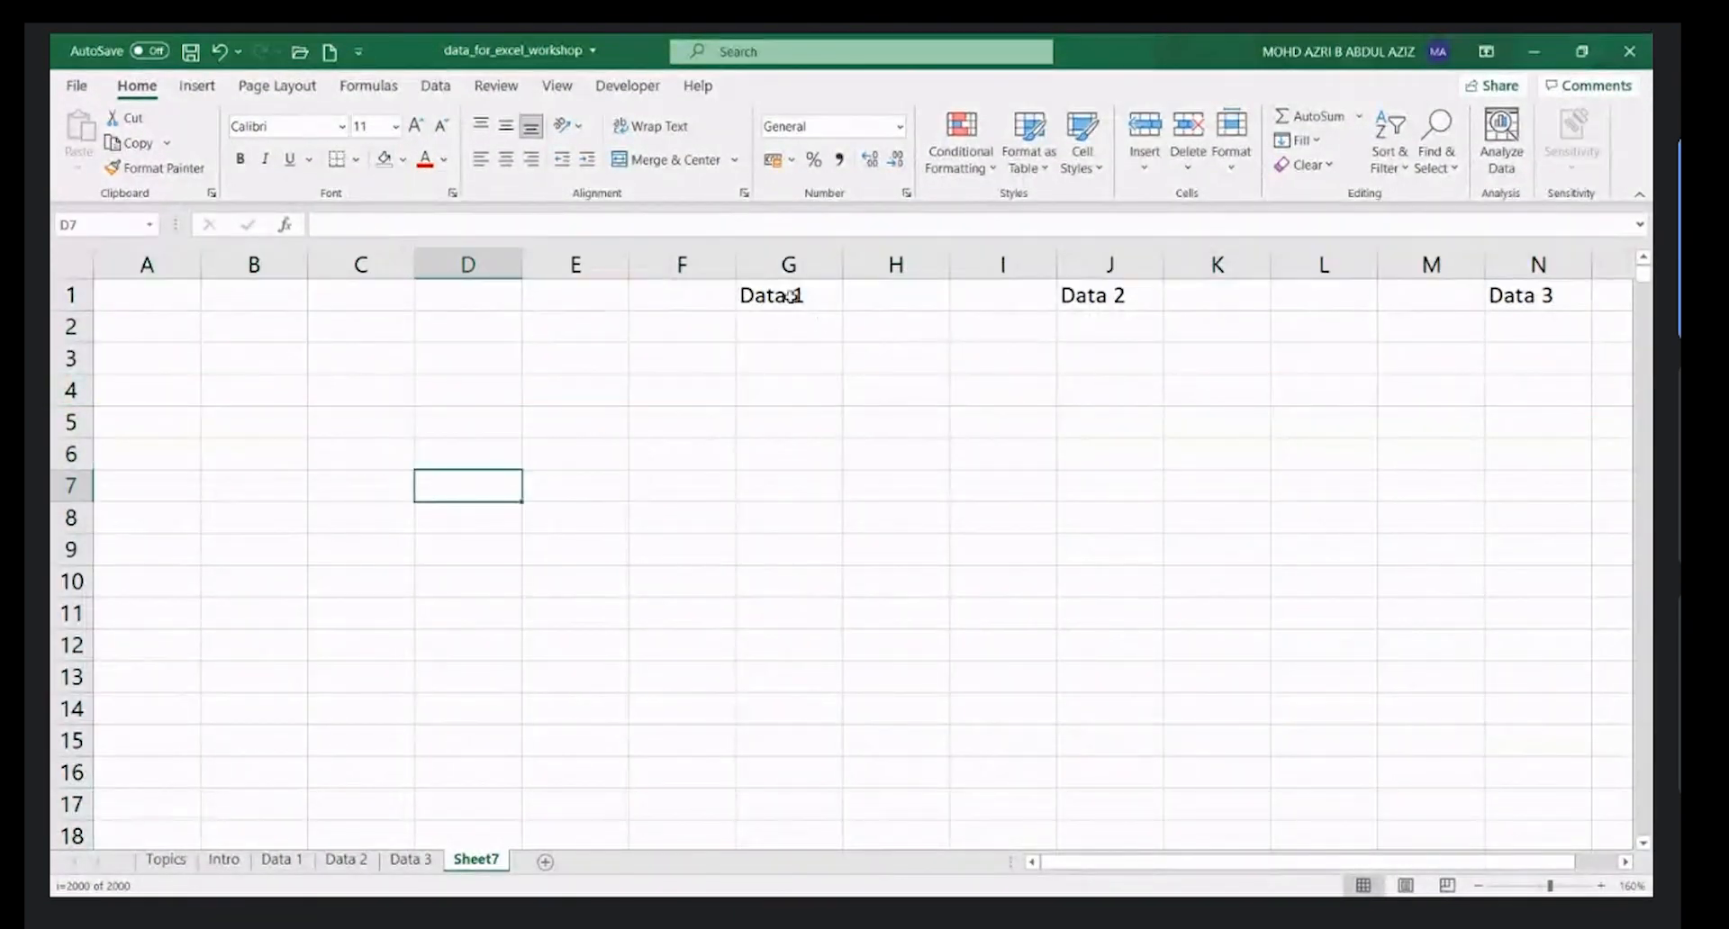
- Delete the "Data 1", "Data 2" and "Data 3" labels from the range G1:N1
{"action": "left_click_drag", "start_coordinate": [791, 294], "coordinate": [1522, 296]}
{"action": "key", "text": "Delete"}
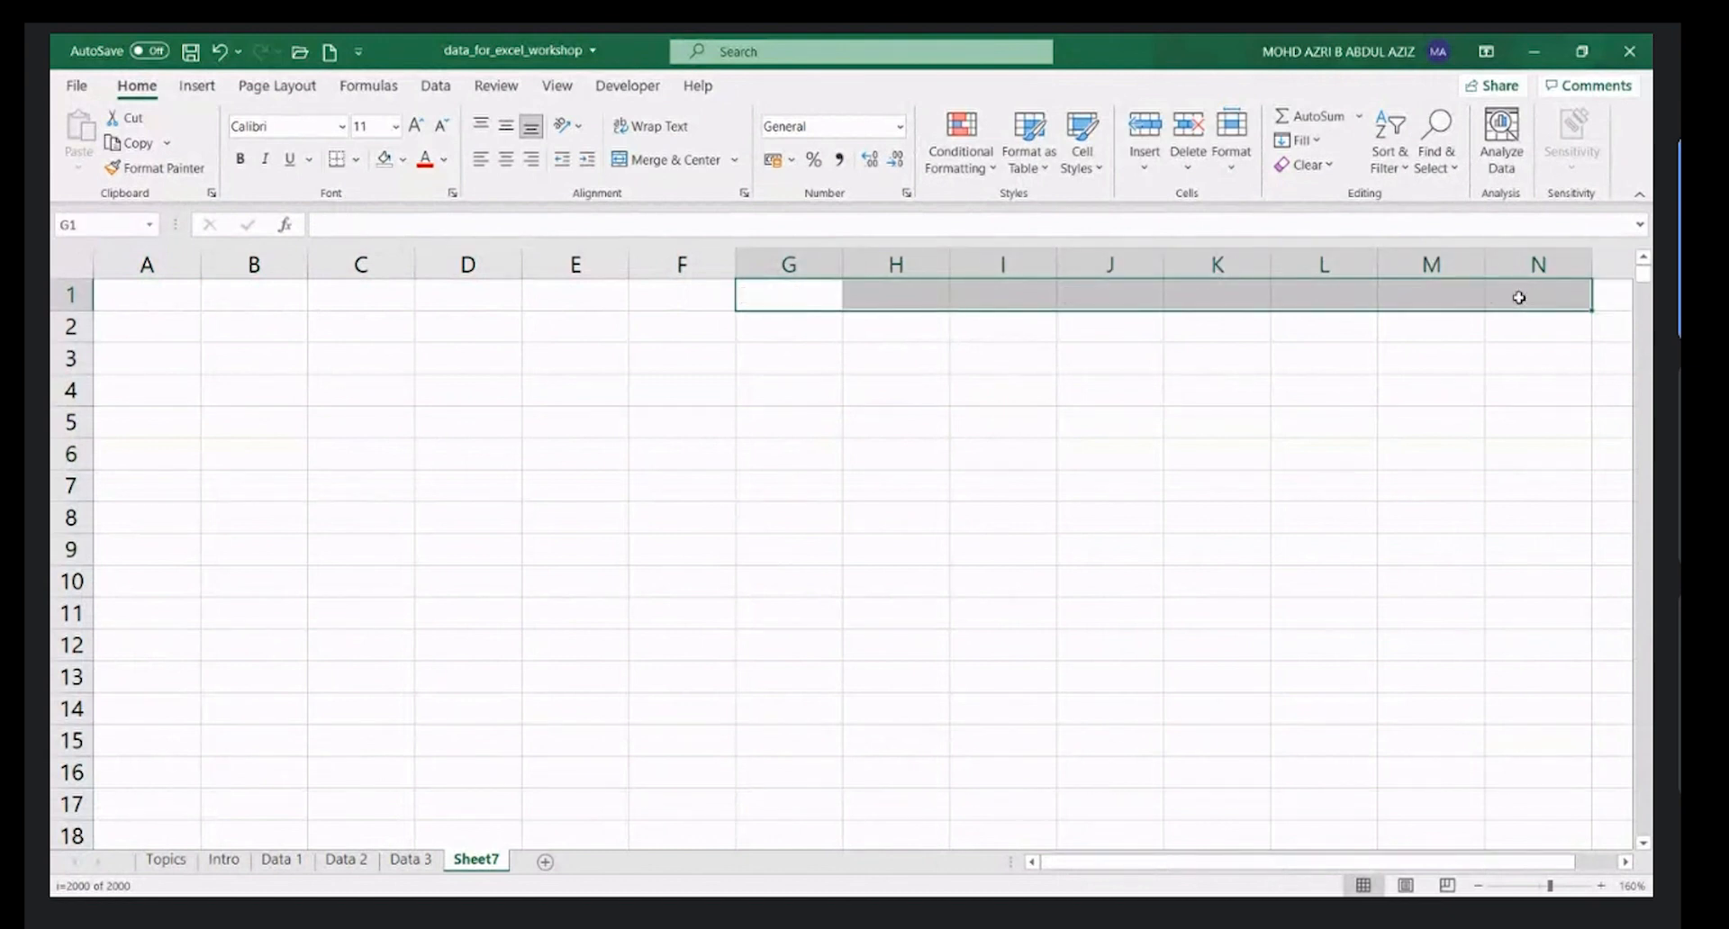
{"action": "left_click", "coordinate": [760, 416]}
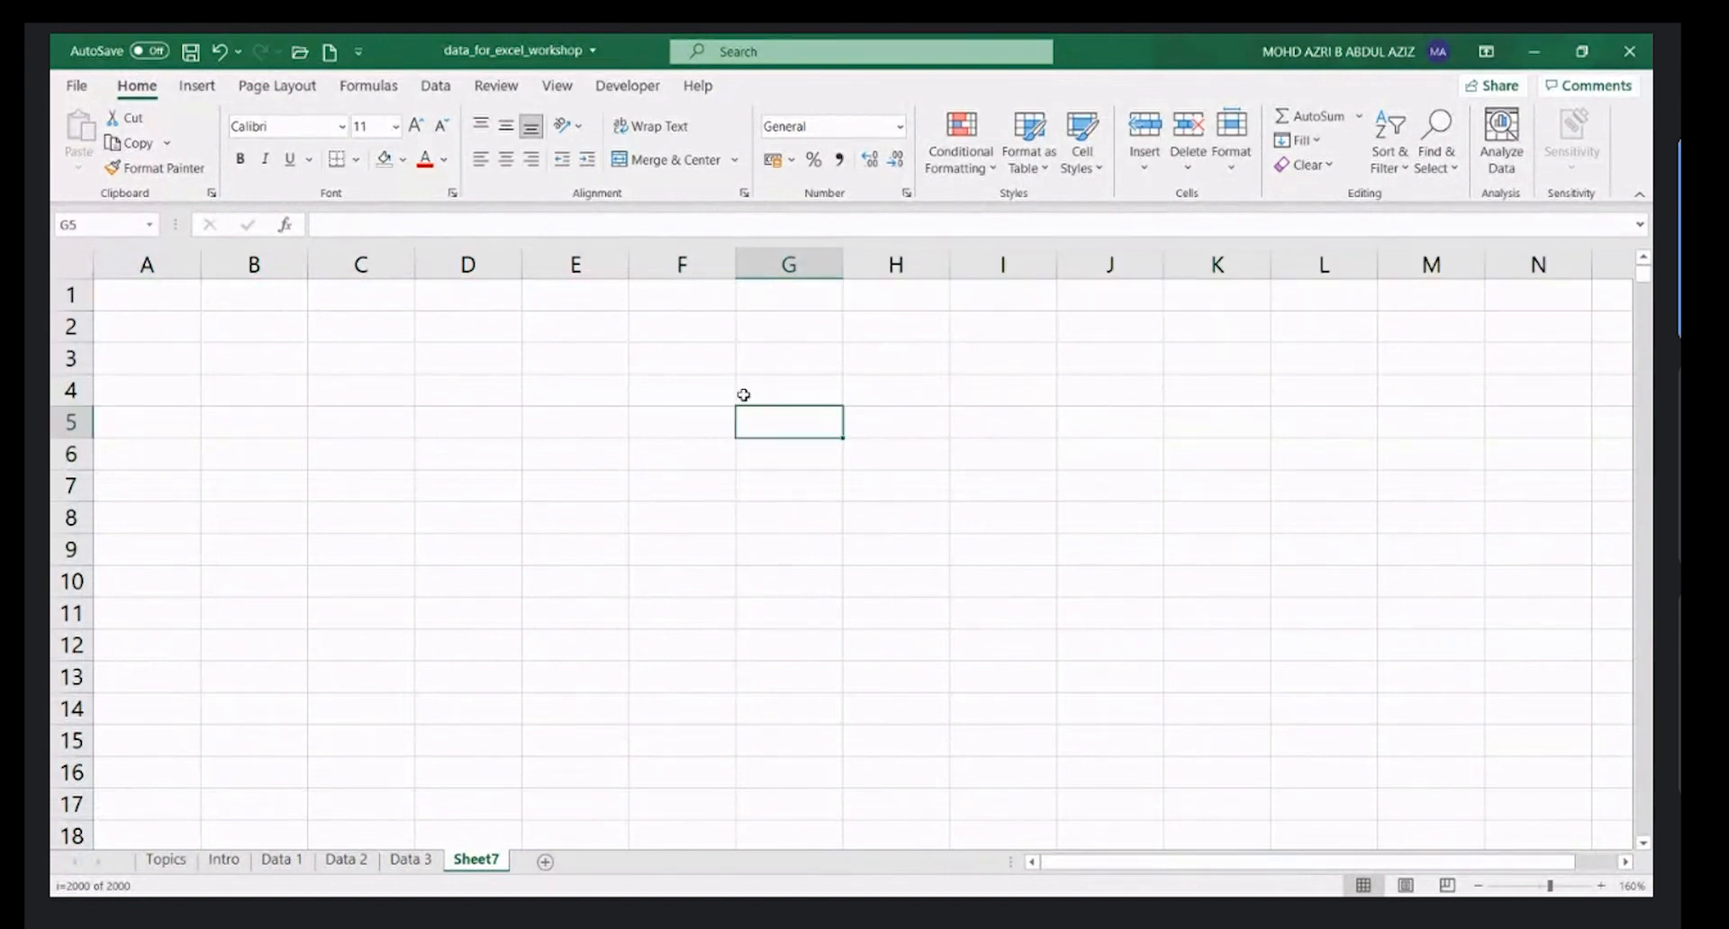
- Select the range G1:H2 and its corner cells G1 and H2 to examine their references, finishing on C5
{"action": "left_click", "coordinate": [760, 325]}
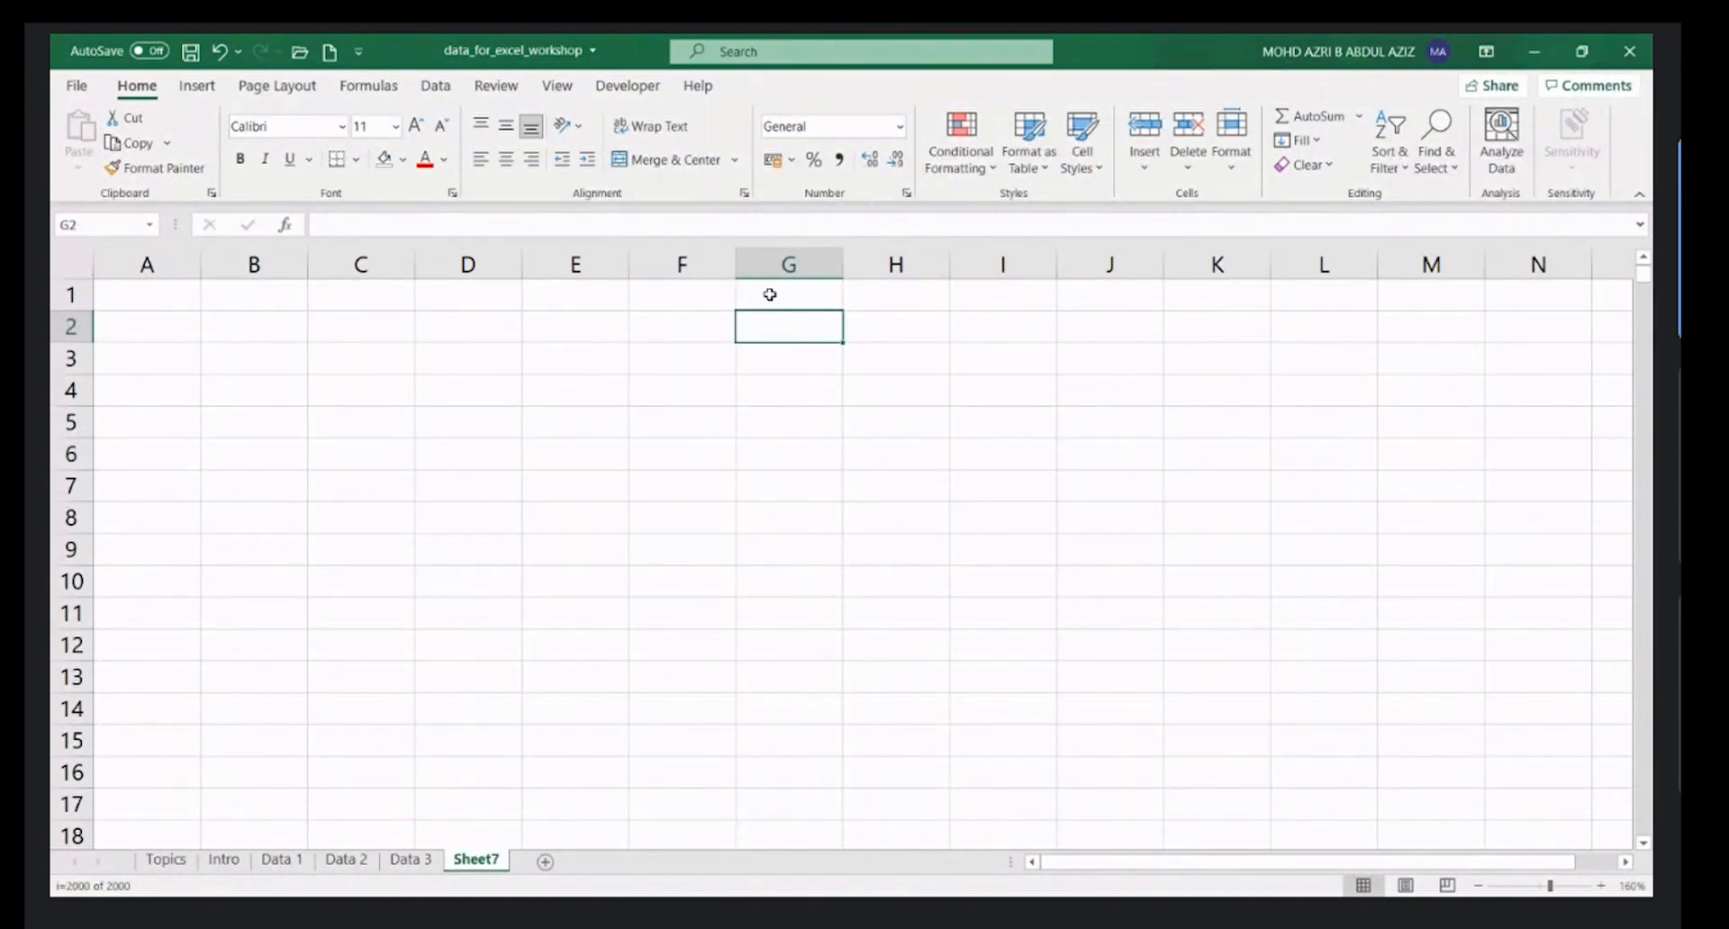
{"action": "left_click_drag", "start_coordinate": [770, 294], "coordinate": [891, 329]}
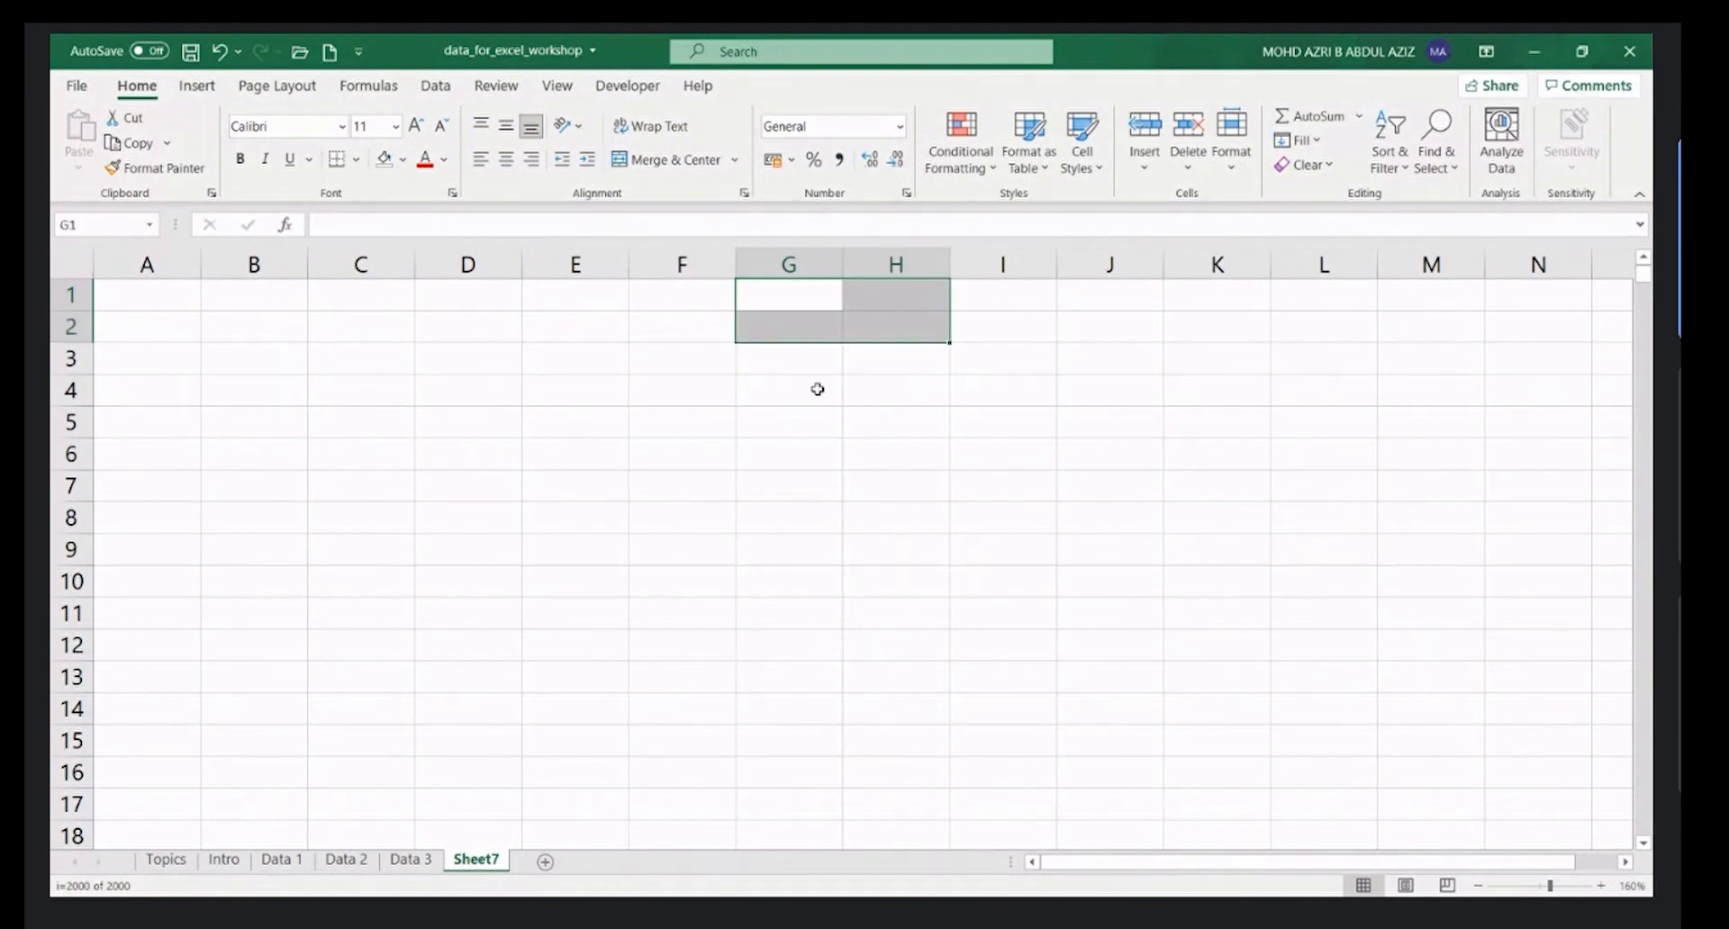
{"action": "left_click", "coordinate": [776, 293]}
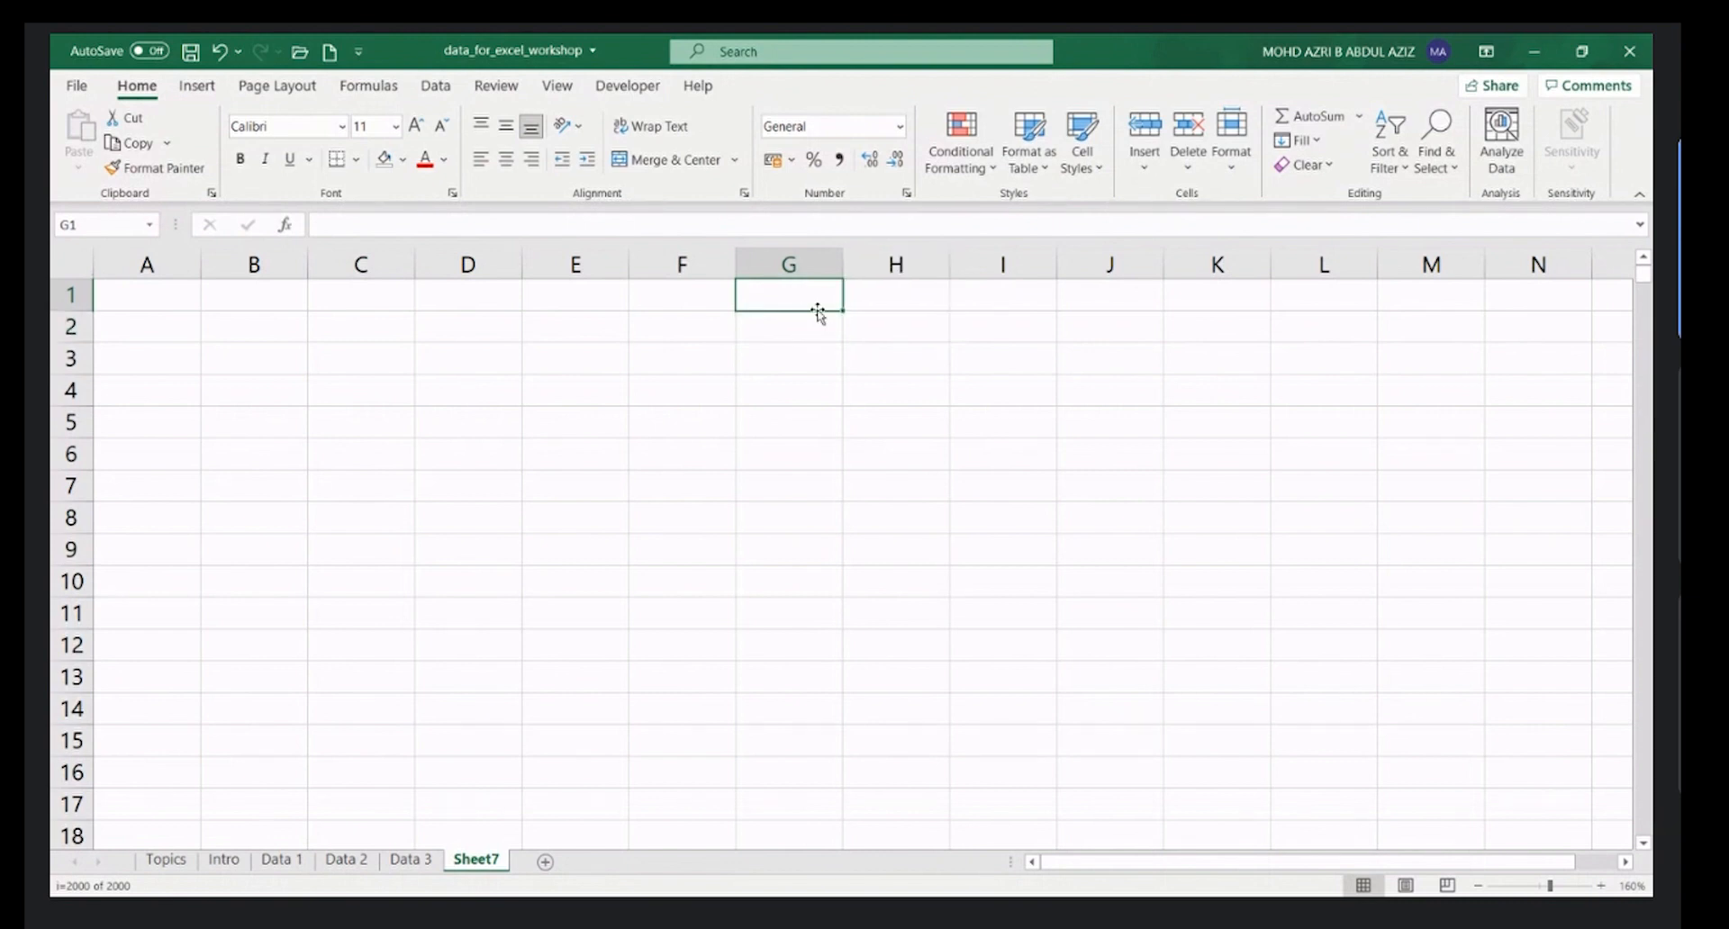
{"action": "left_click", "coordinate": [875, 323]}
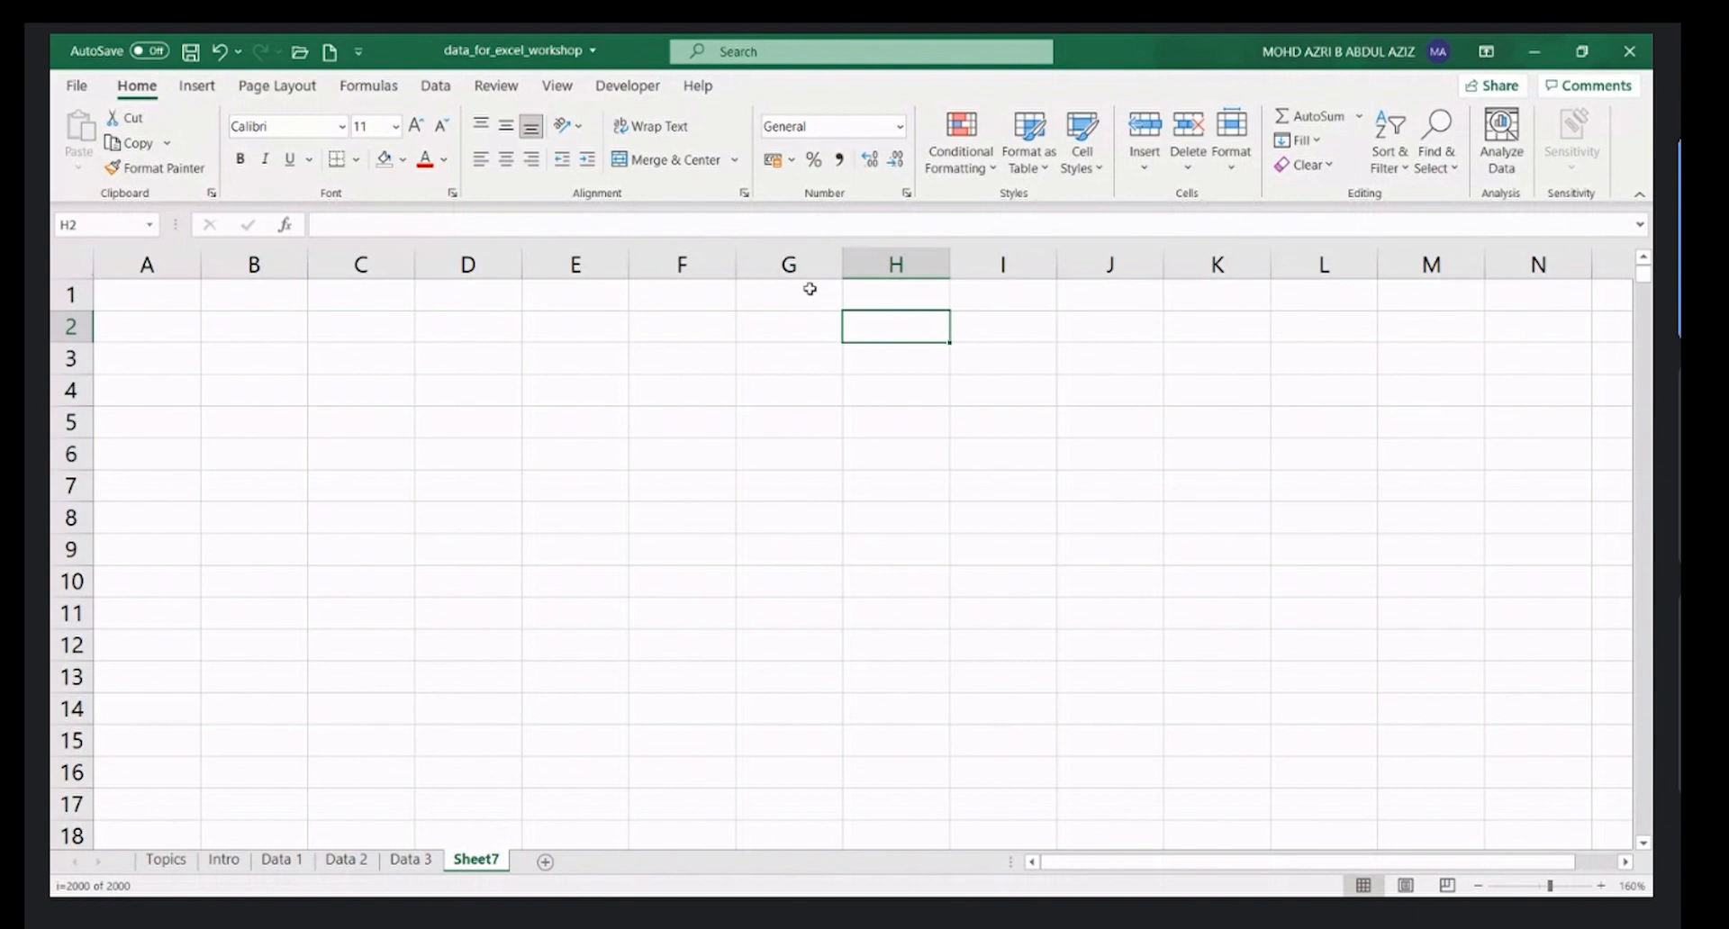
{"action": "left_click_drag", "start_coordinate": [807, 285], "coordinate": [871, 321]}
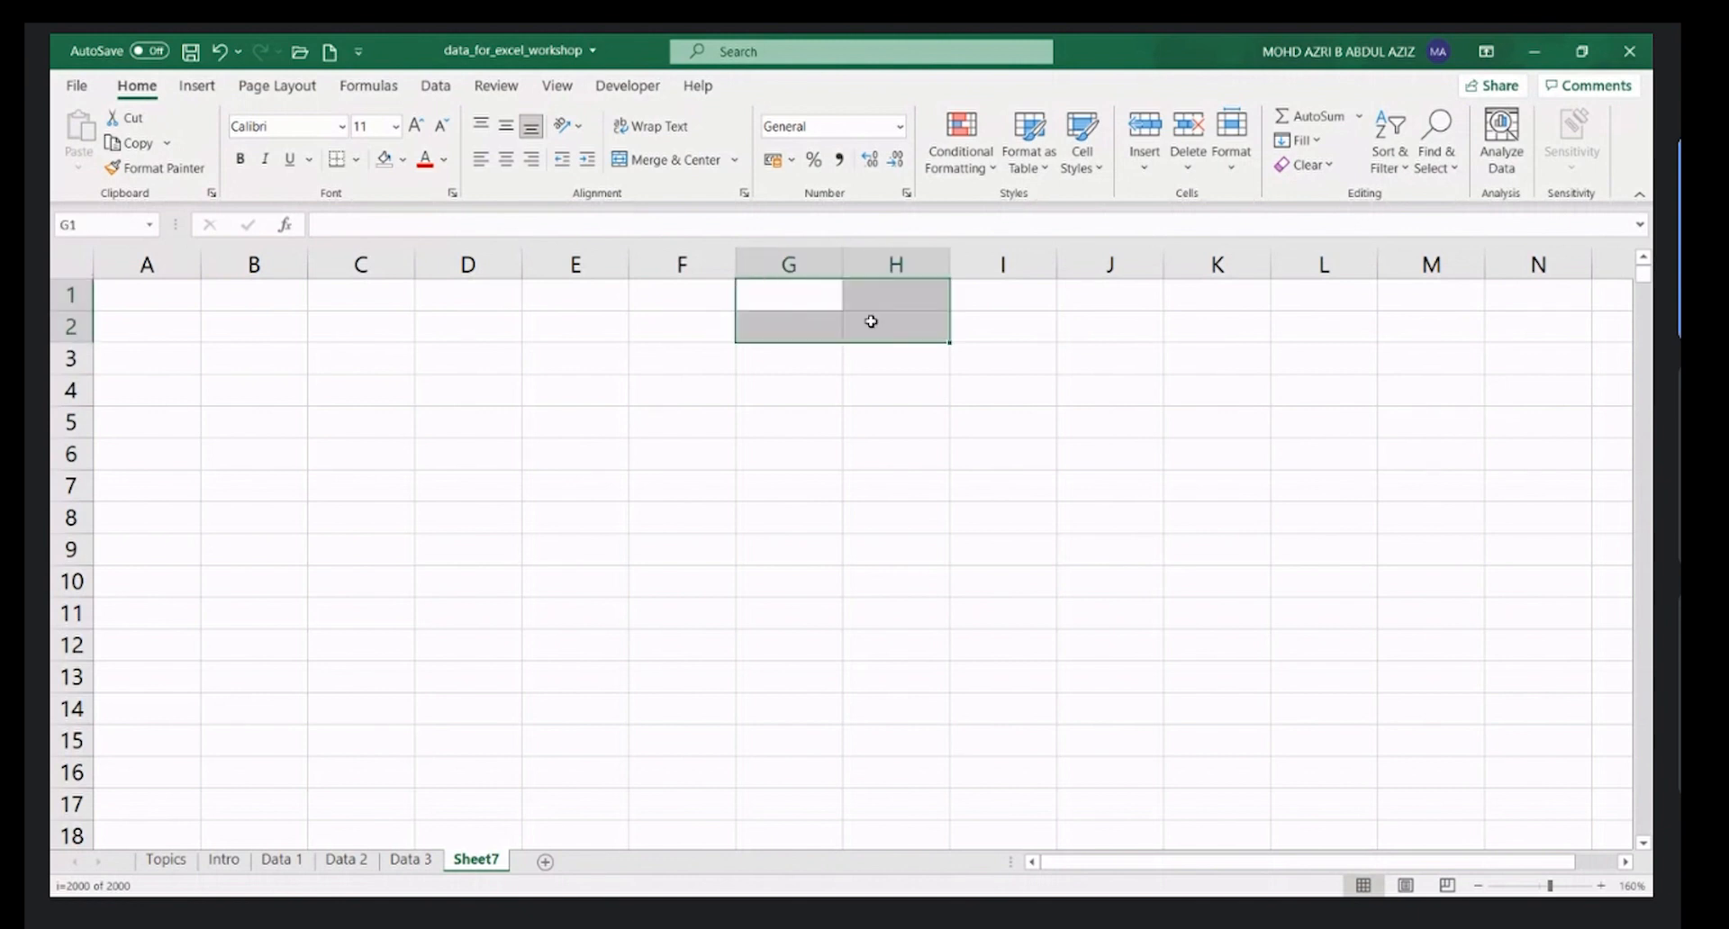
{"action": "left_click", "coordinate": [85, 222]}
{"action": "left_click", "coordinate": [397, 424]}
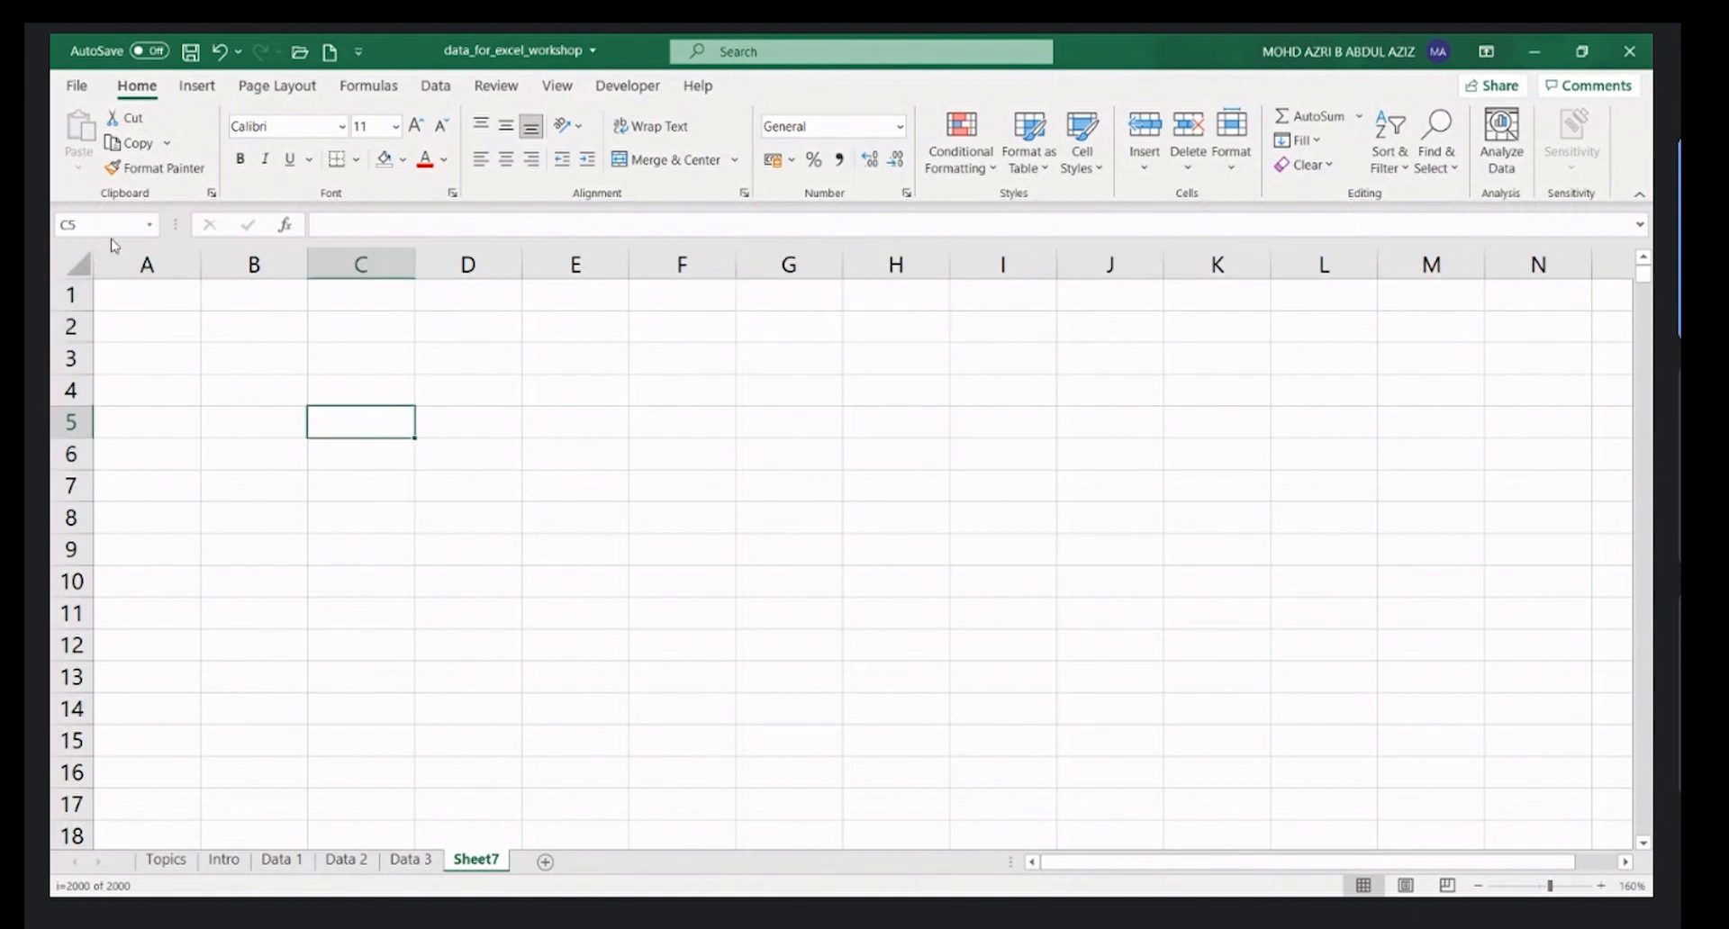
- Select the range A1:B2 on Sheet7 by entering its reference
{"action": "left_click", "coordinate": [96, 230]}
{"action": "type", "text": "A"}
{"action": "type", "text": "1:B2"}
{"action": "key", "text": "Return"}
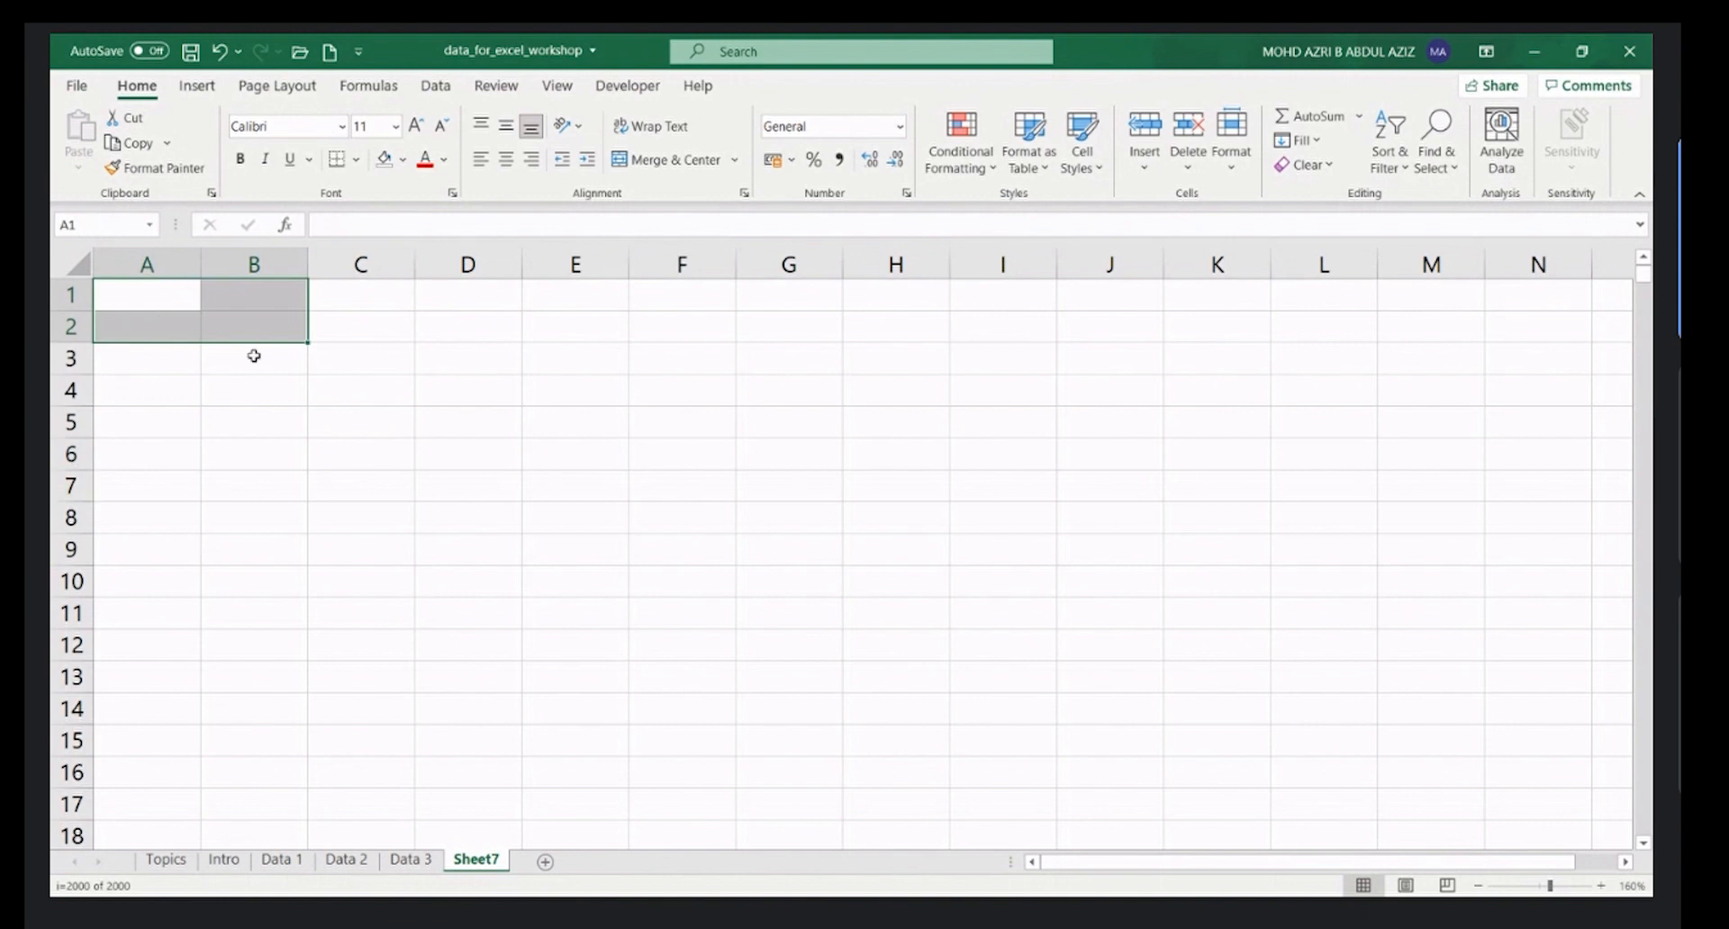
- Jump to and select the range A1000:C1005 by entering its reference
{"action": "left_click", "coordinate": [110, 225]}
{"action": "left_click", "coordinate": [114, 220]}
{"action": "type", "text": "a100"}
{"action": "type", "text": "05"}
{"action": "key", "text": "Return"}
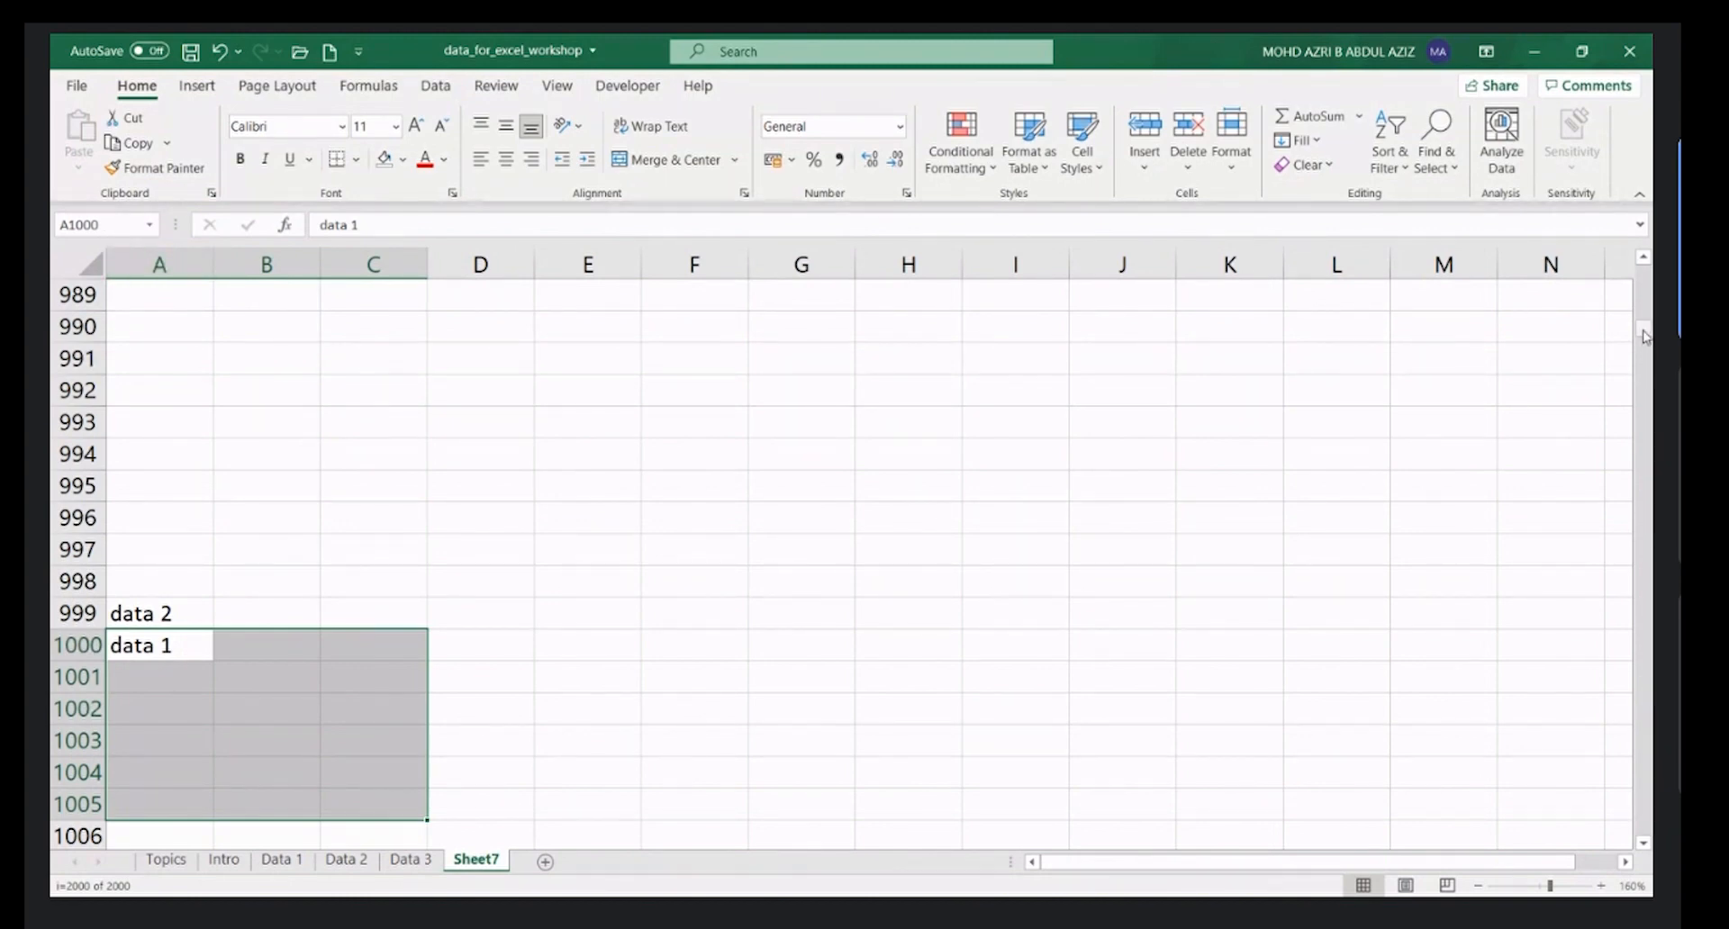
- Select the cells from A1000 to C1005 directly in the grid, starting at the "data 1" cell
{"action": "scroll", "coordinate": [841, 636], "scroll_direction": "down", "scroll_amount": 1}
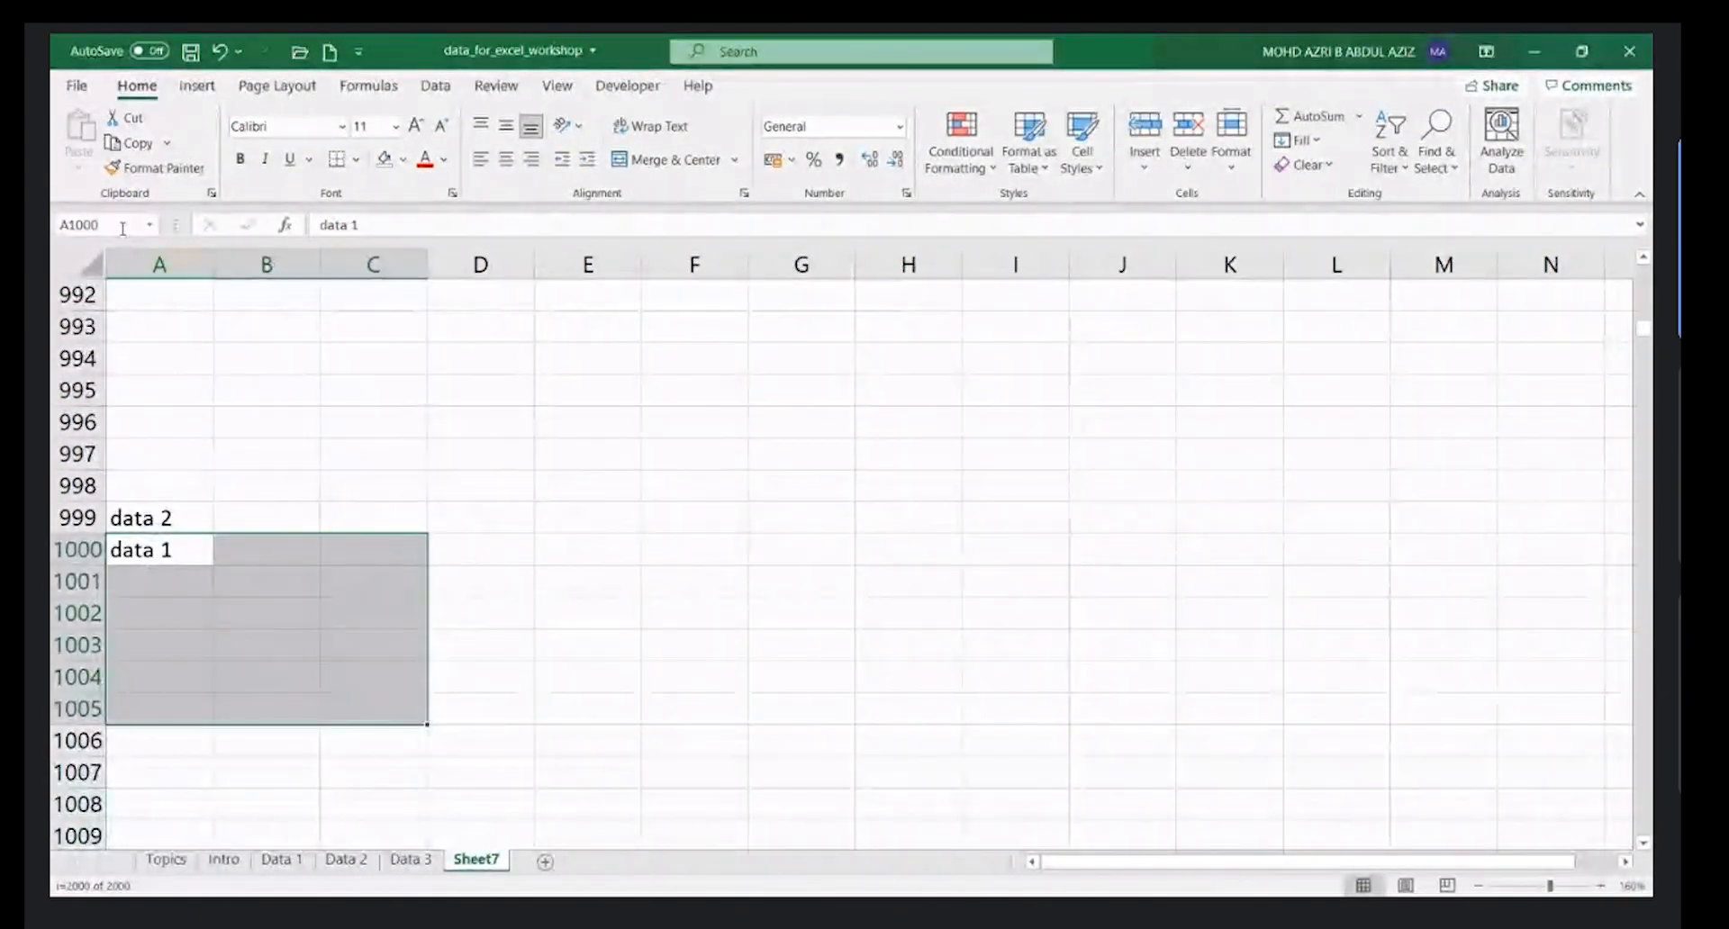
{"action": "left_click", "coordinate": [201, 560]}
{"action": "left_click_drag", "start_coordinate": [206, 565], "coordinate": [397, 733]}
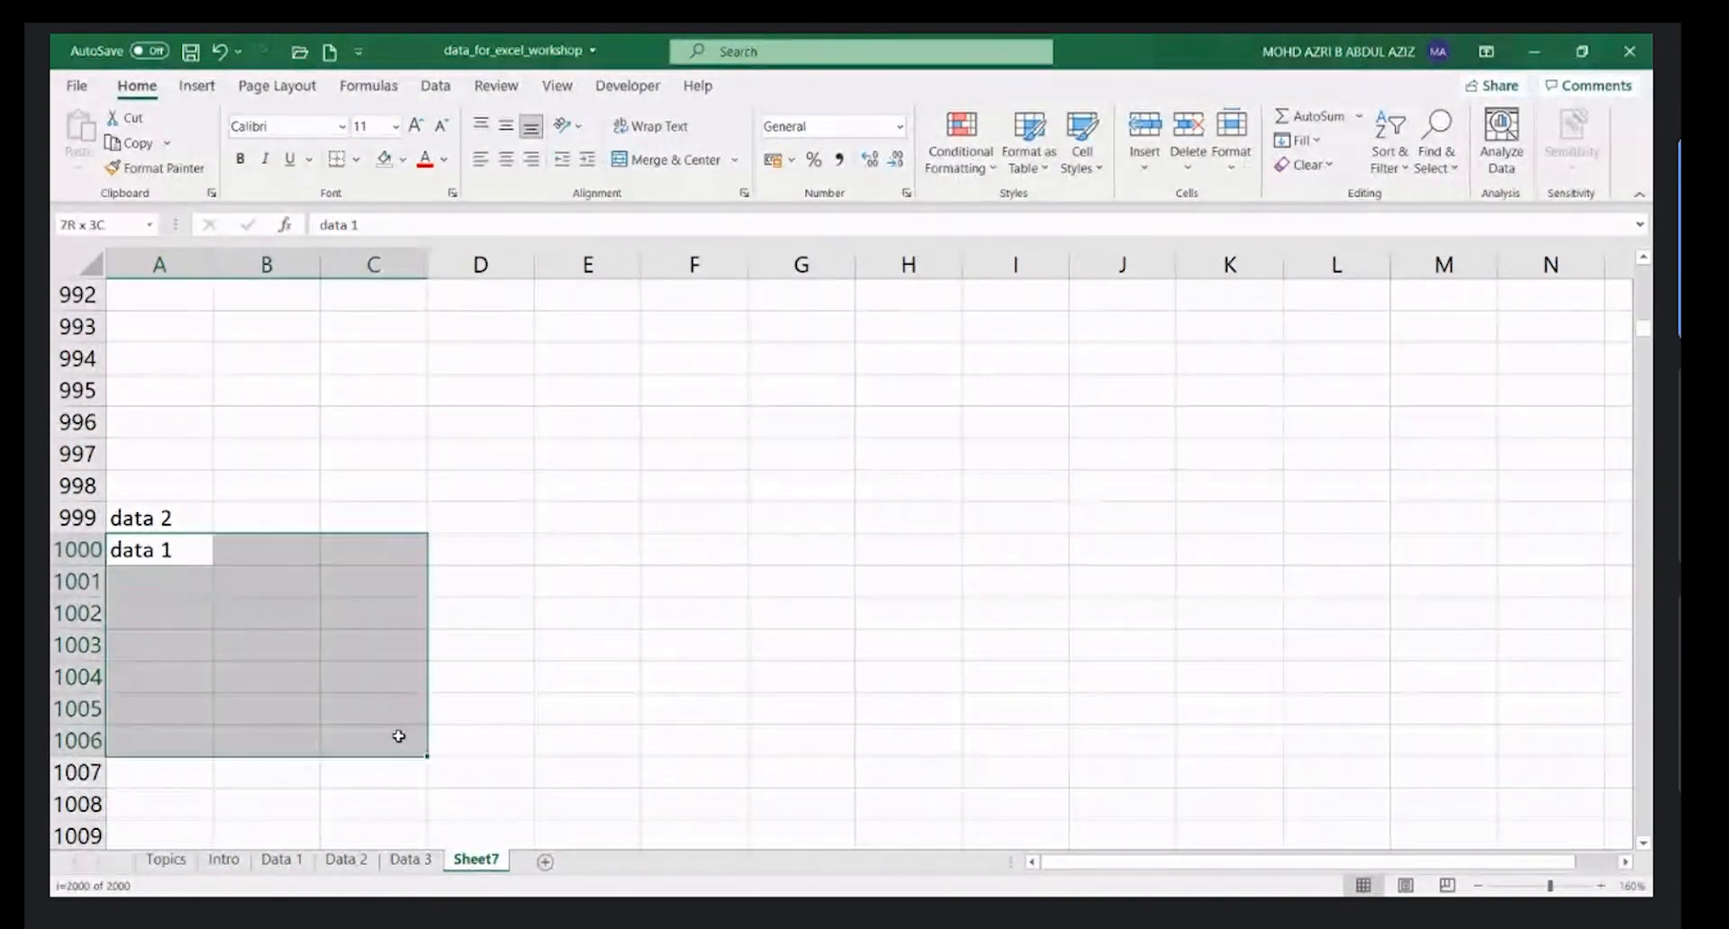
{"action": "left_click", "coordinate": [191, 563]}
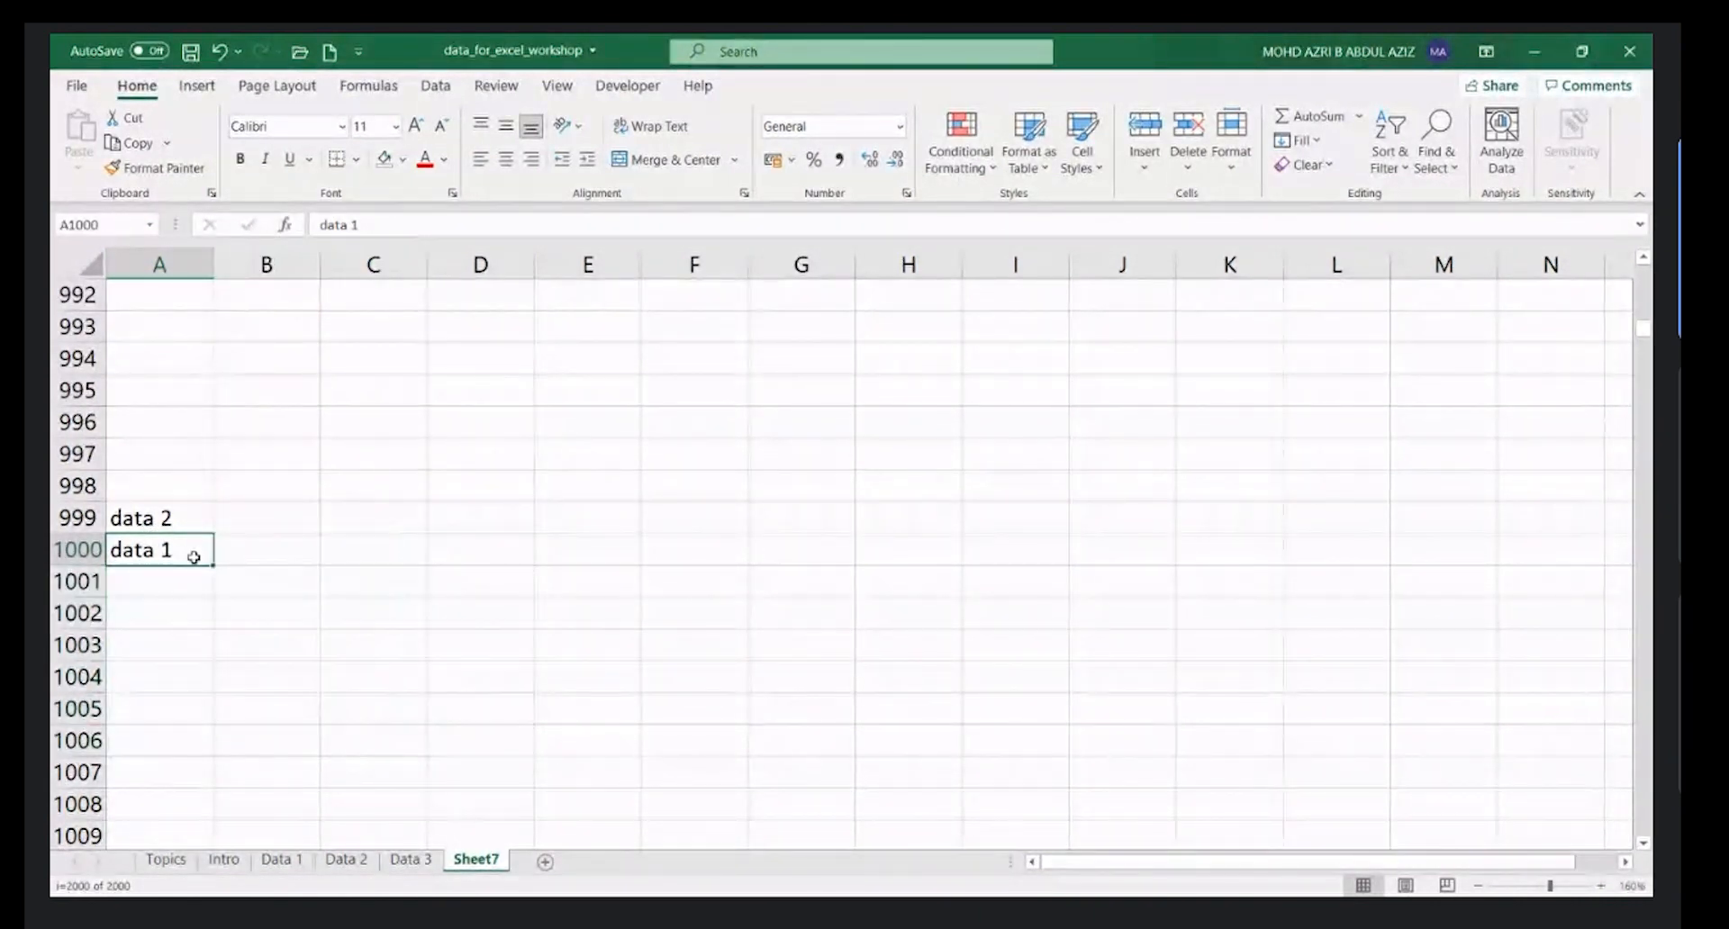
{"action": "left_click_drag", "start_coordinate": [188, 553], "coordinate": [366, 709]}
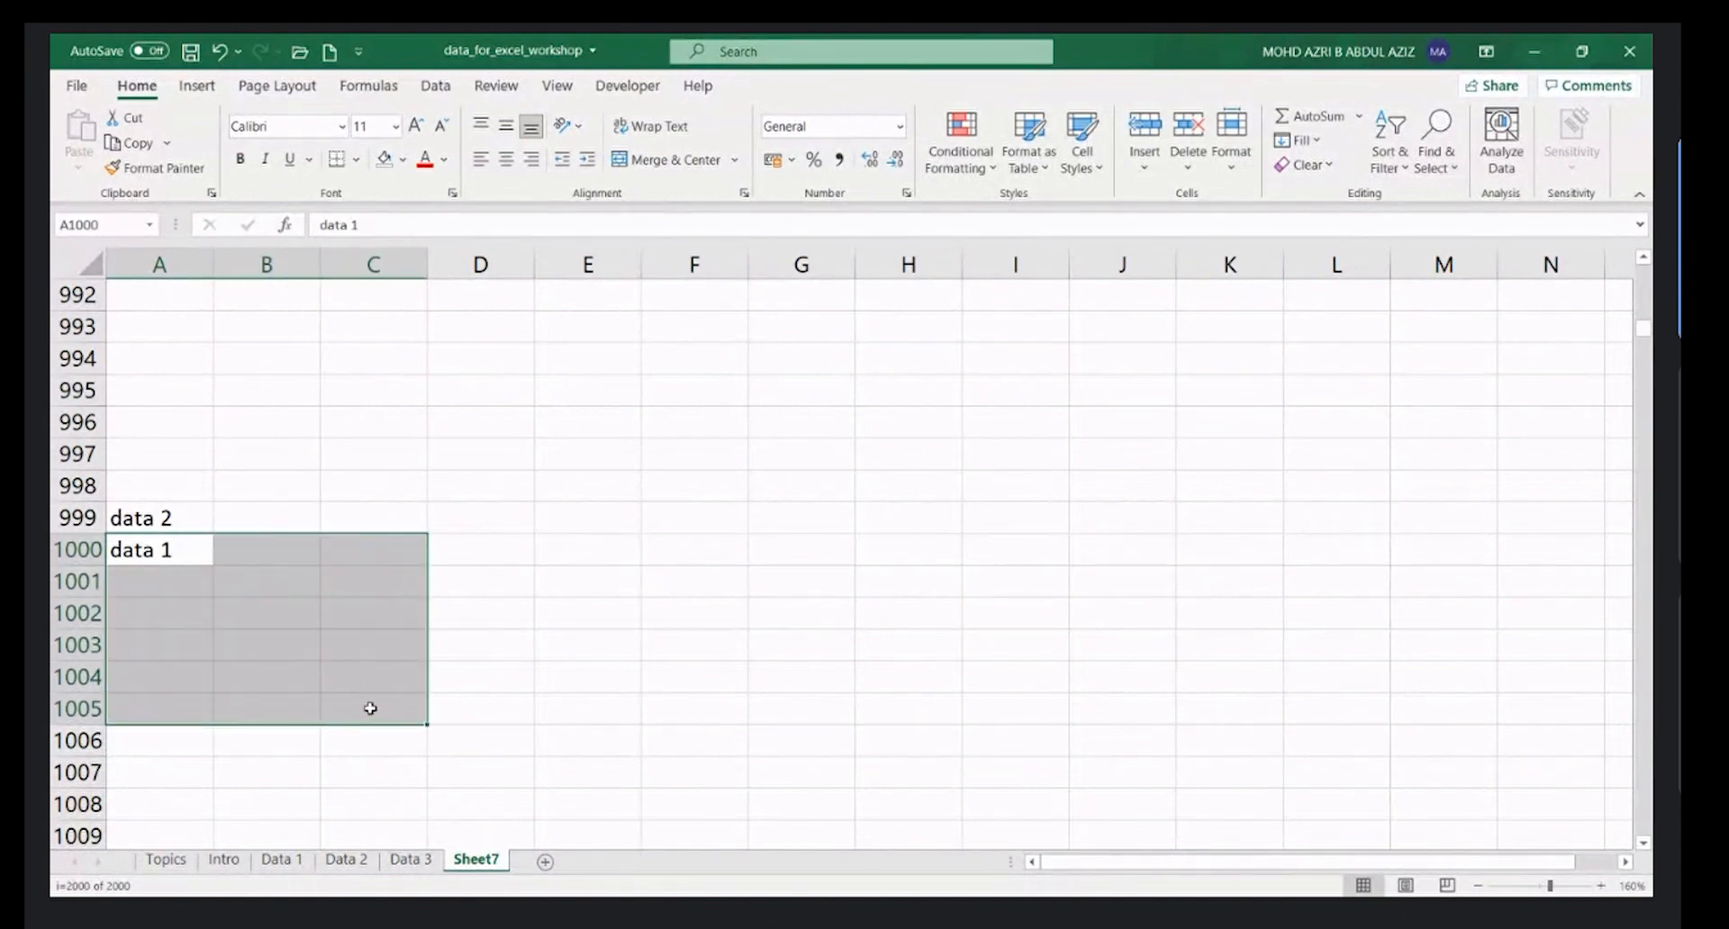
- Reselect A1000:C1005 by its reference and select F993:M1007 directly in the grid, finishing on cell E999
{"action": "left_click", "coordinate": [96, 222]}
{"action": "type", "text": "a1000:c1005"}
{"action": "key", "text": "Return"}
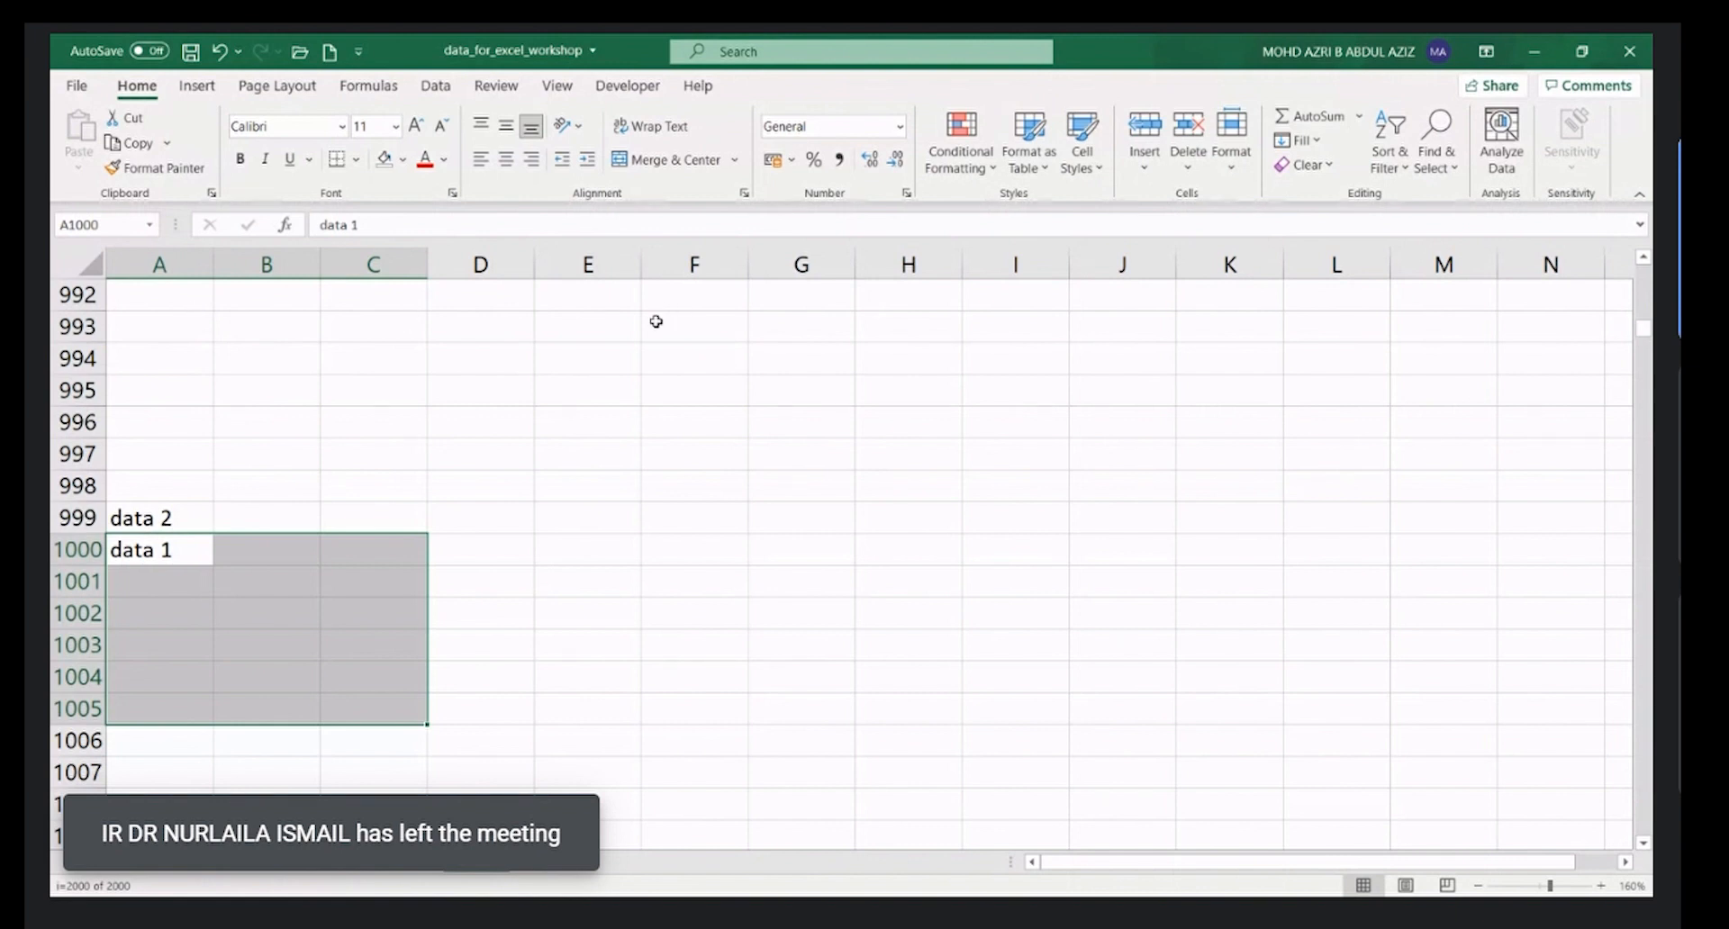
{"action": "left_click_drag", "start_coordinate": [655, 321], "coordinate": [1441, 777]}
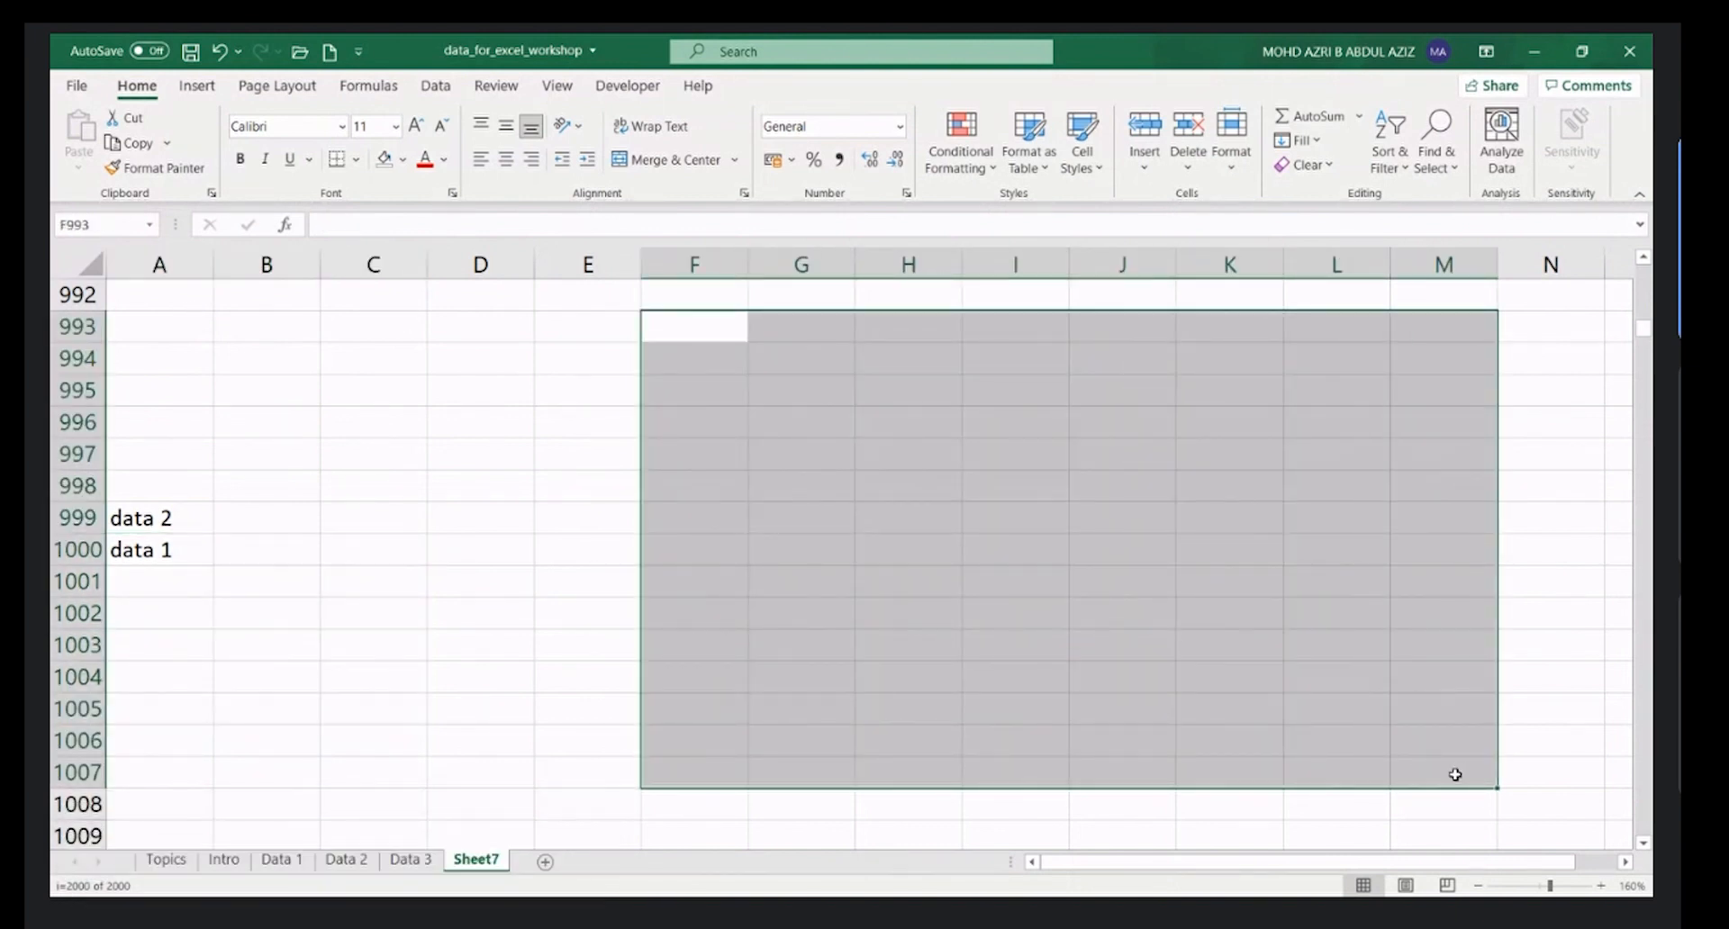
{"action": "left_click", "coordinate": [635, 526]}
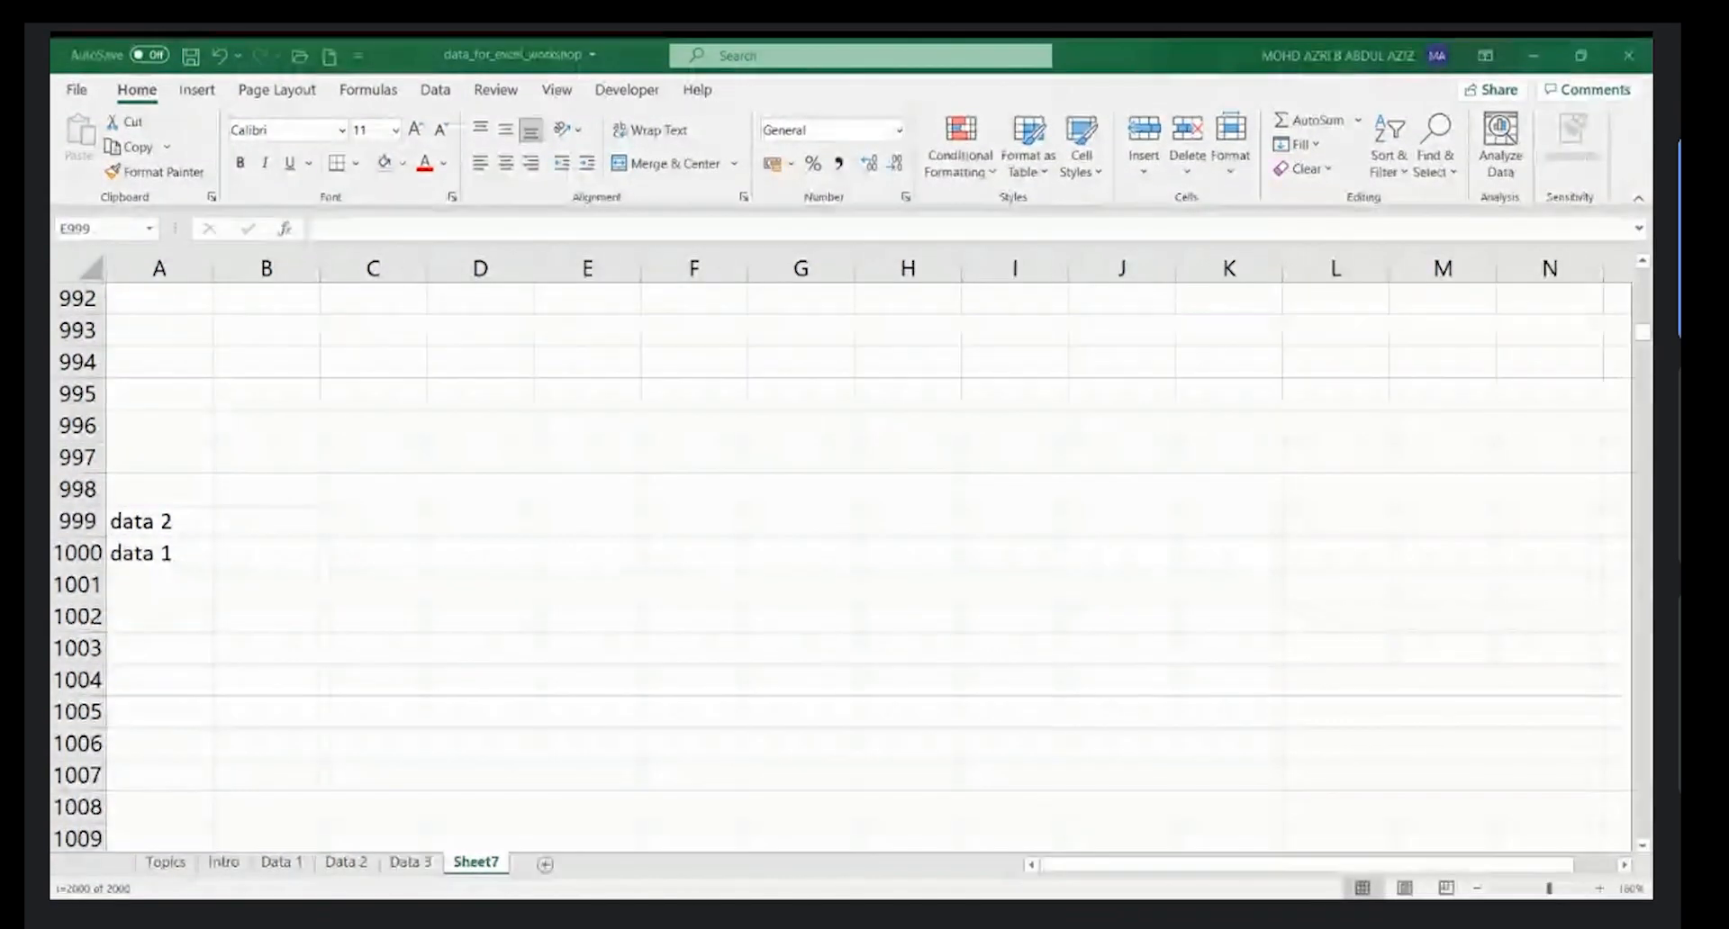
- Review the text functions section on the Topics sheet and select the "Extract data from website" entry
{"action": "left_click", "coordinate": [166, 861]}
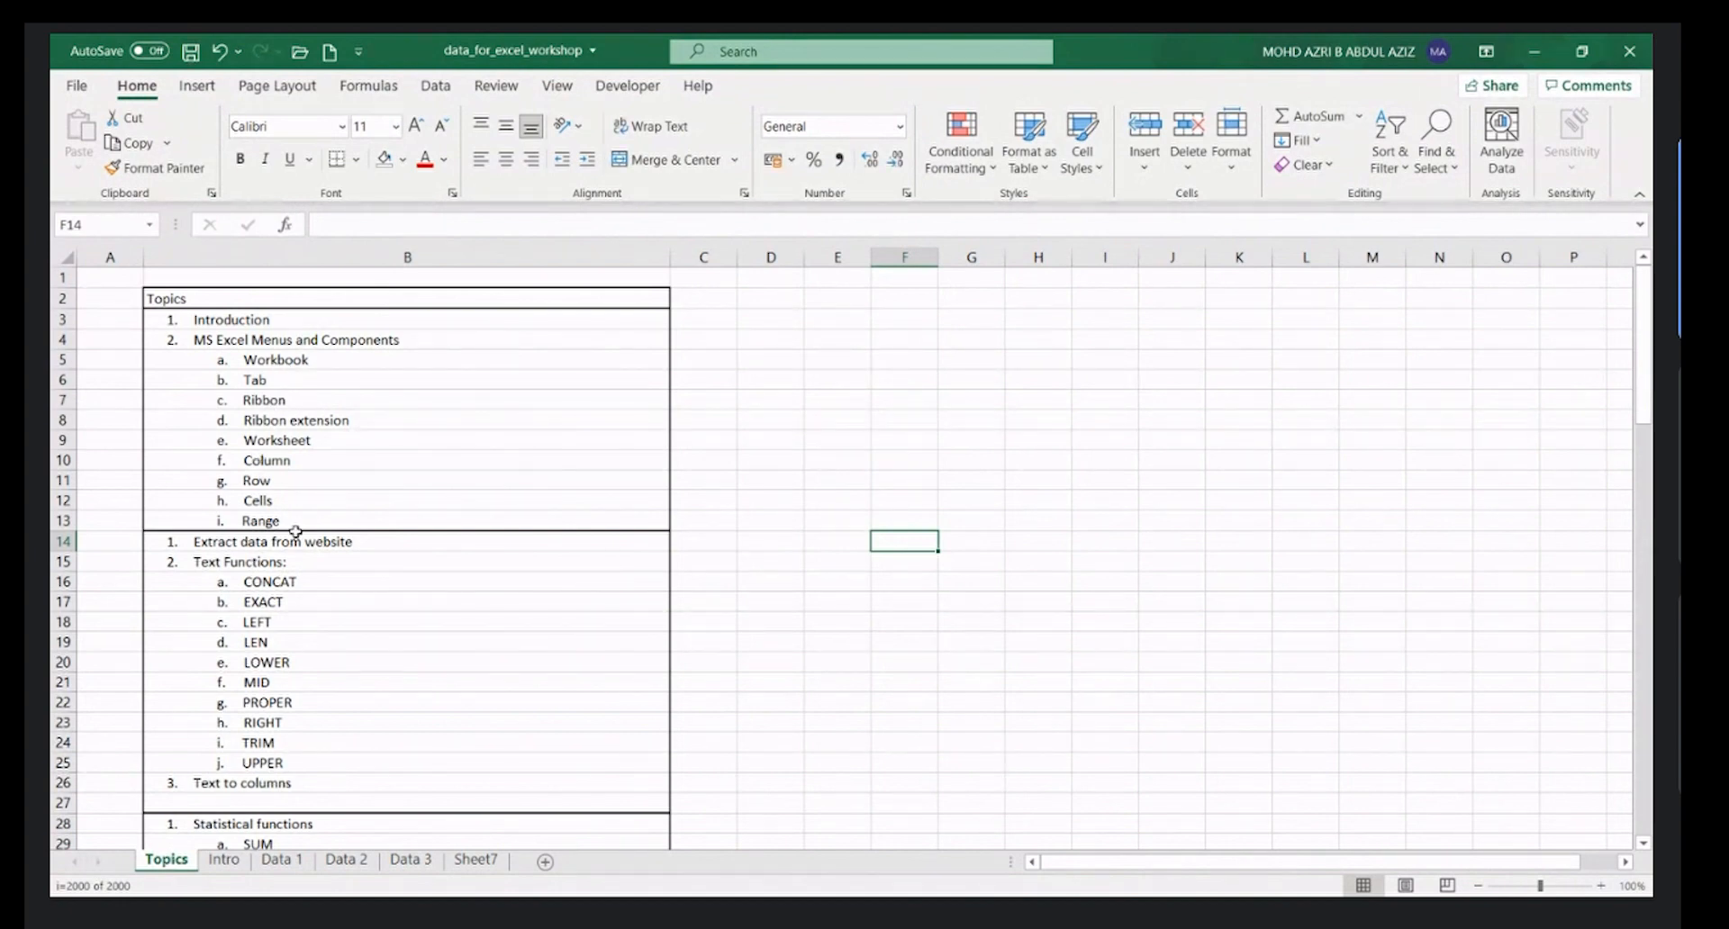
{"action": "scroll", "coordinate": [547, 569], "scroll_direction": "down", "scroll_amount": 1}
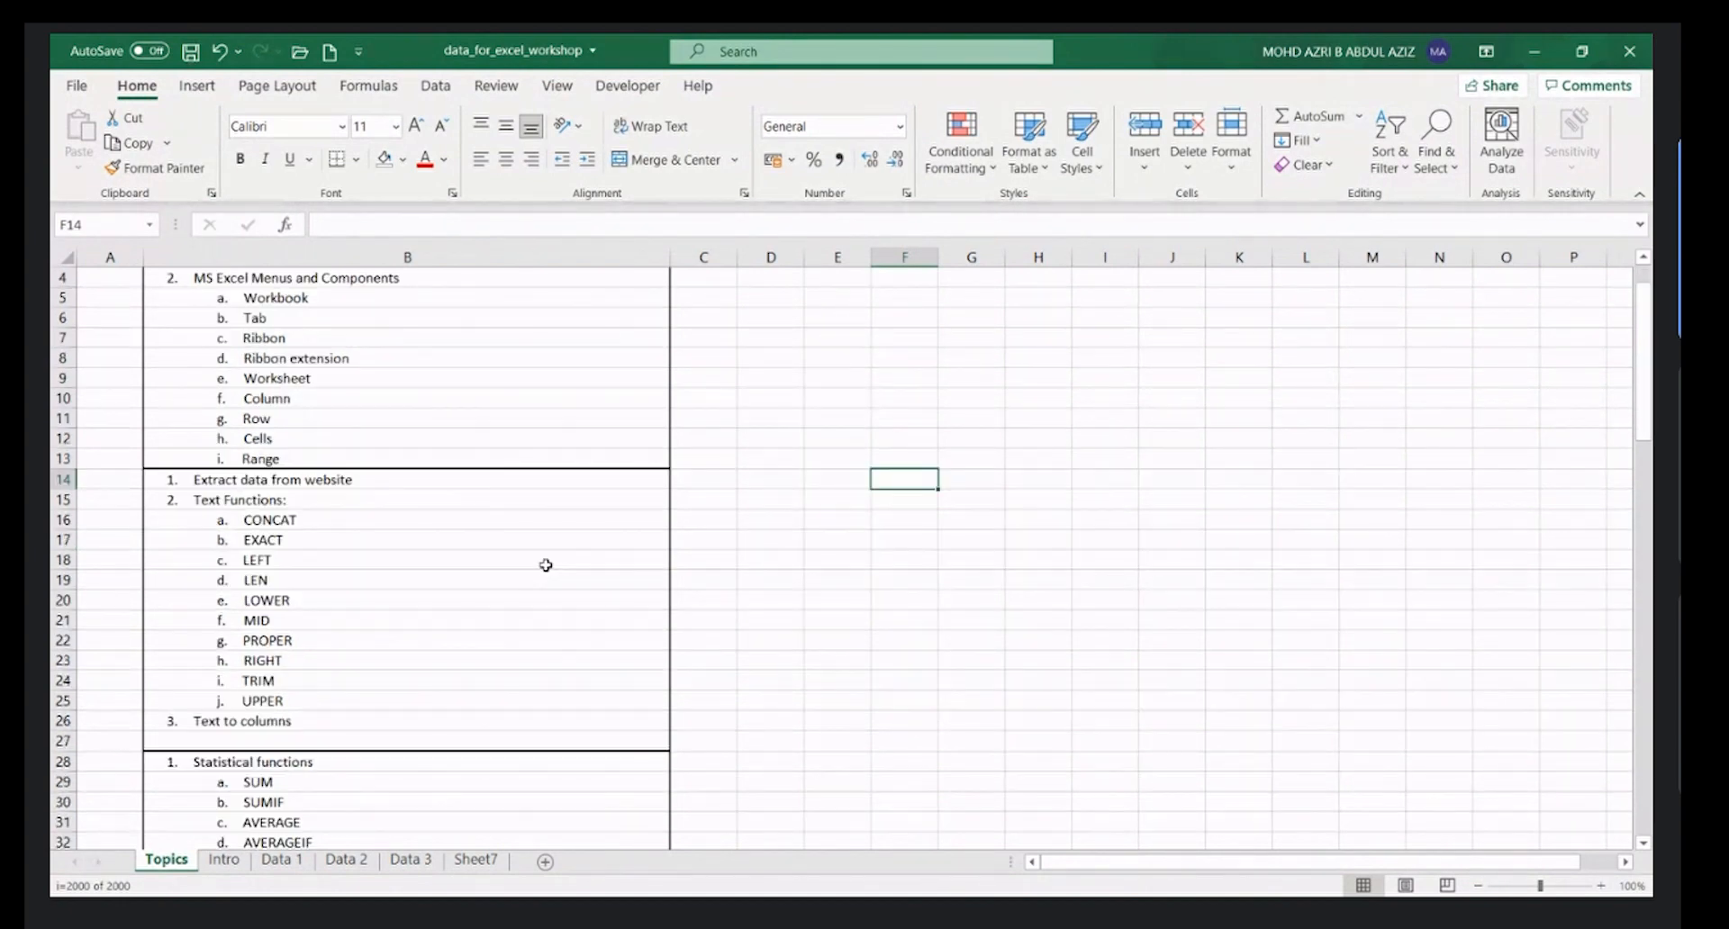
{"action": "scroll", "coordinate": [531, 563], "scroll_direction": "down", "scroll_amount": 1}
{"action": "left_click", "coordinate": [837, 556]}
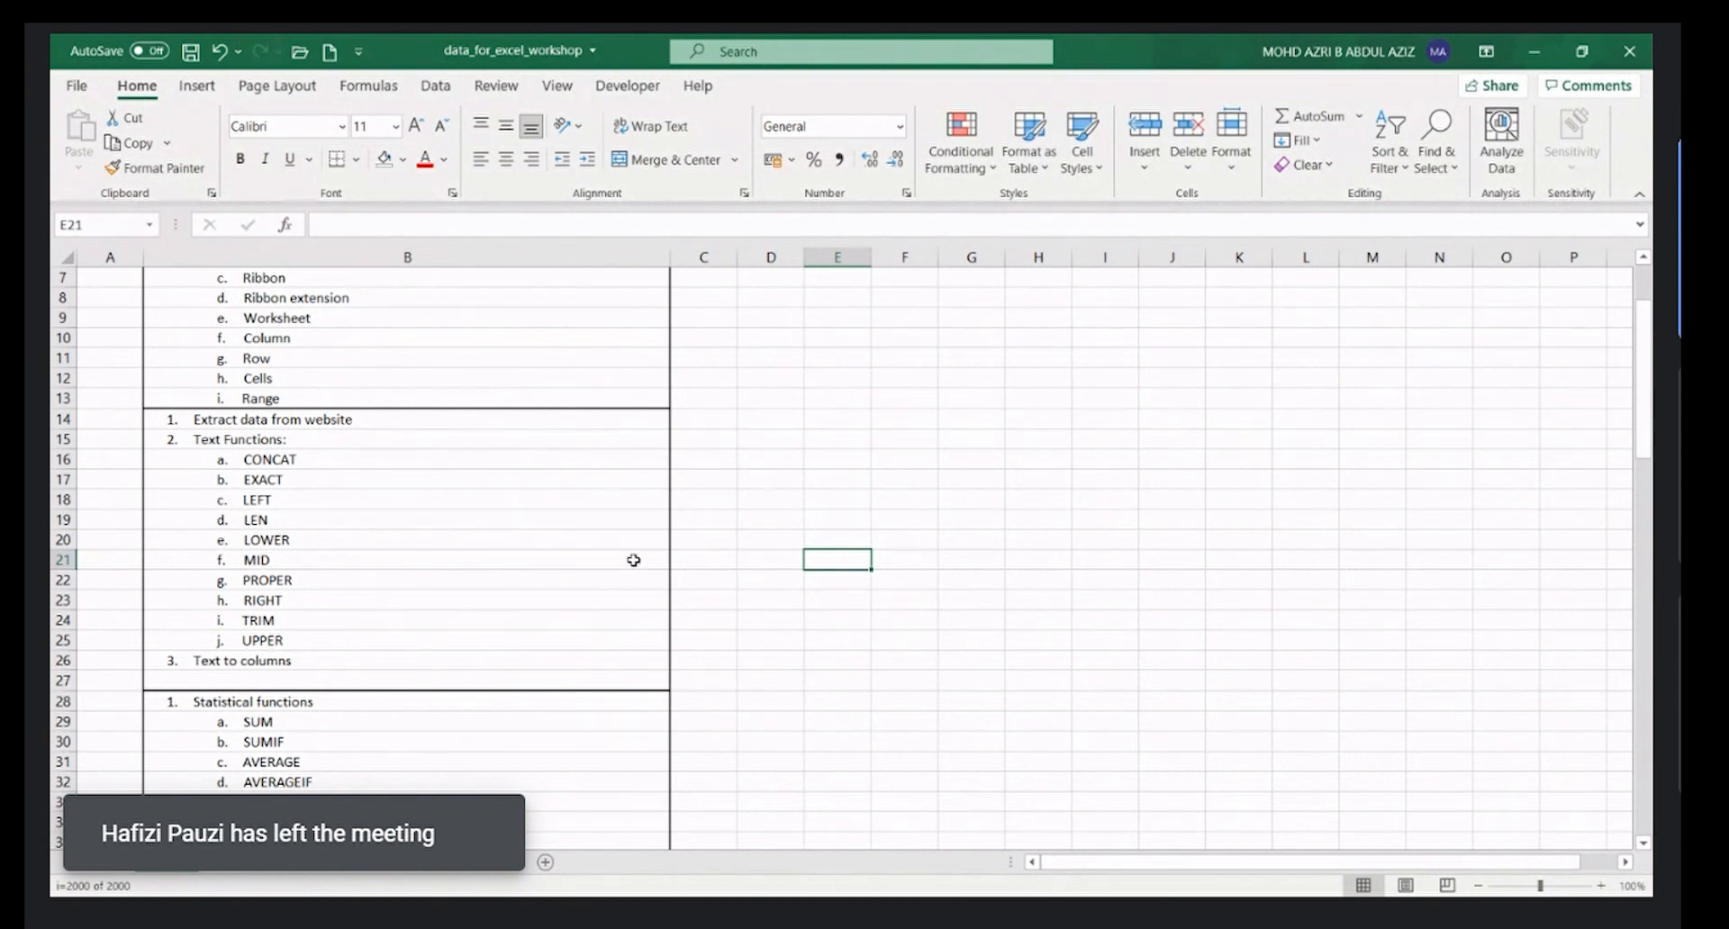
{"action": "left_click", "coordinate": [537, 601]}
{"action": "left_click", "coordinate": [354, 422]}
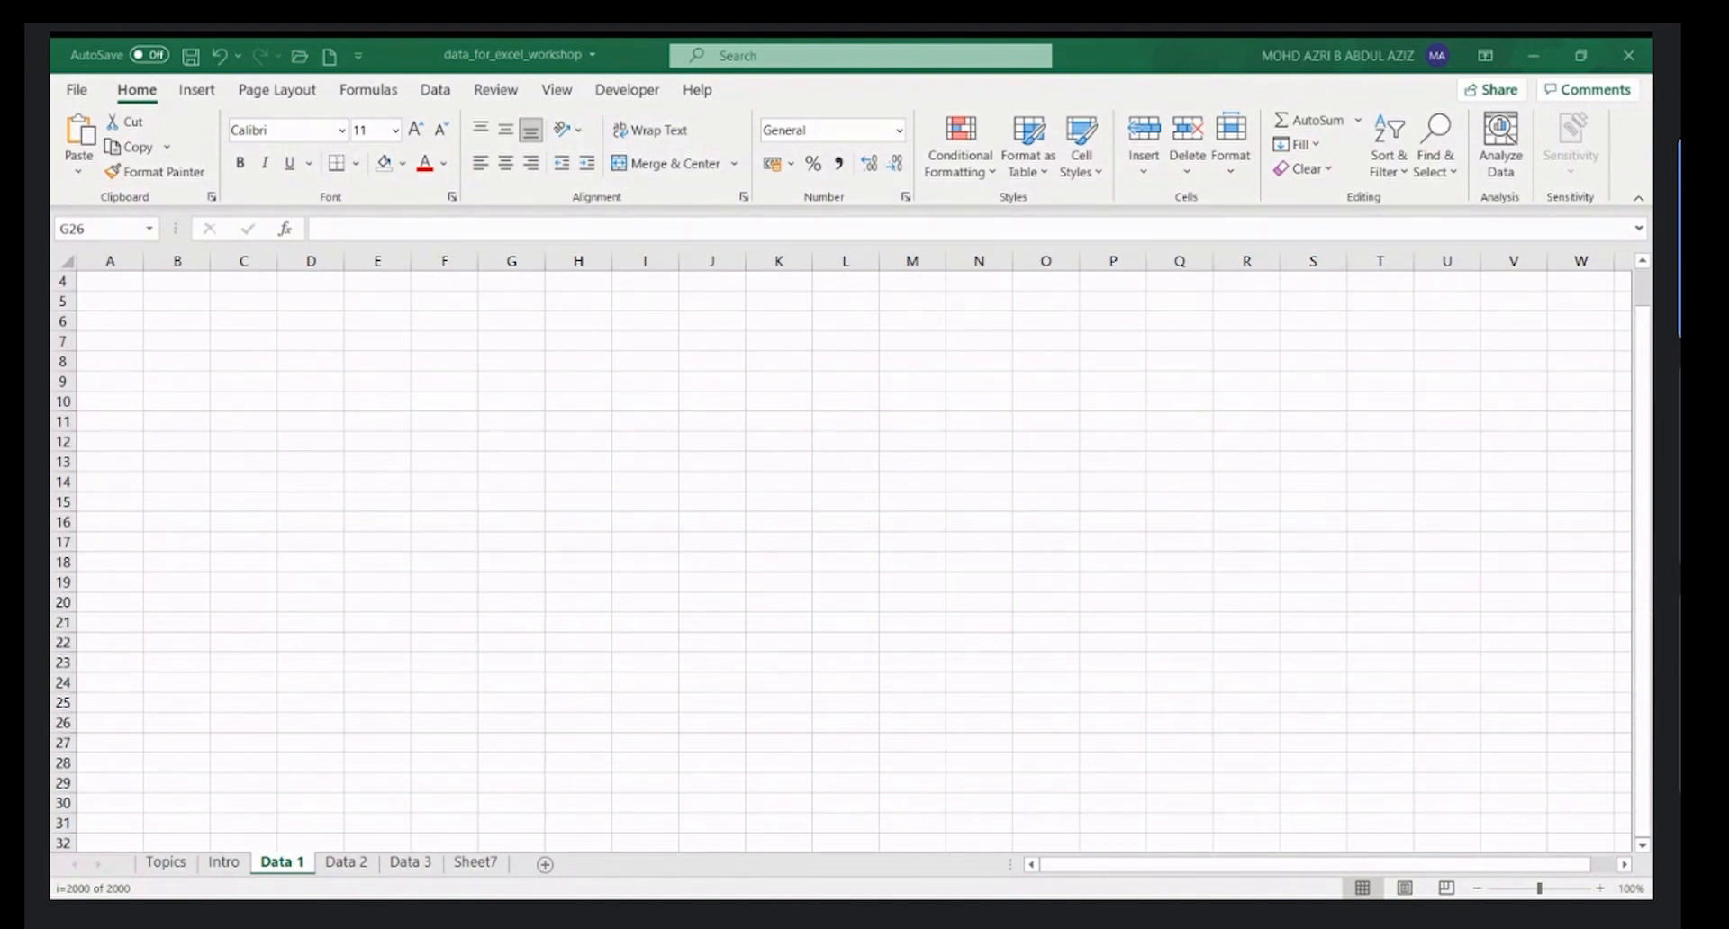
- Select cell A1 on the Data 1 sheet and start a data import from the web
{"action": "left_click", "coordinate": [343, 513]}
{"action": "left_click", "coordinate": [117, 270]}
{"action": "left_click", "coordinate": [119, 277]}
{"action": "scroll", "coordinate": [567, 512], "scroll_direction": "up", "scroll_amount": 1}
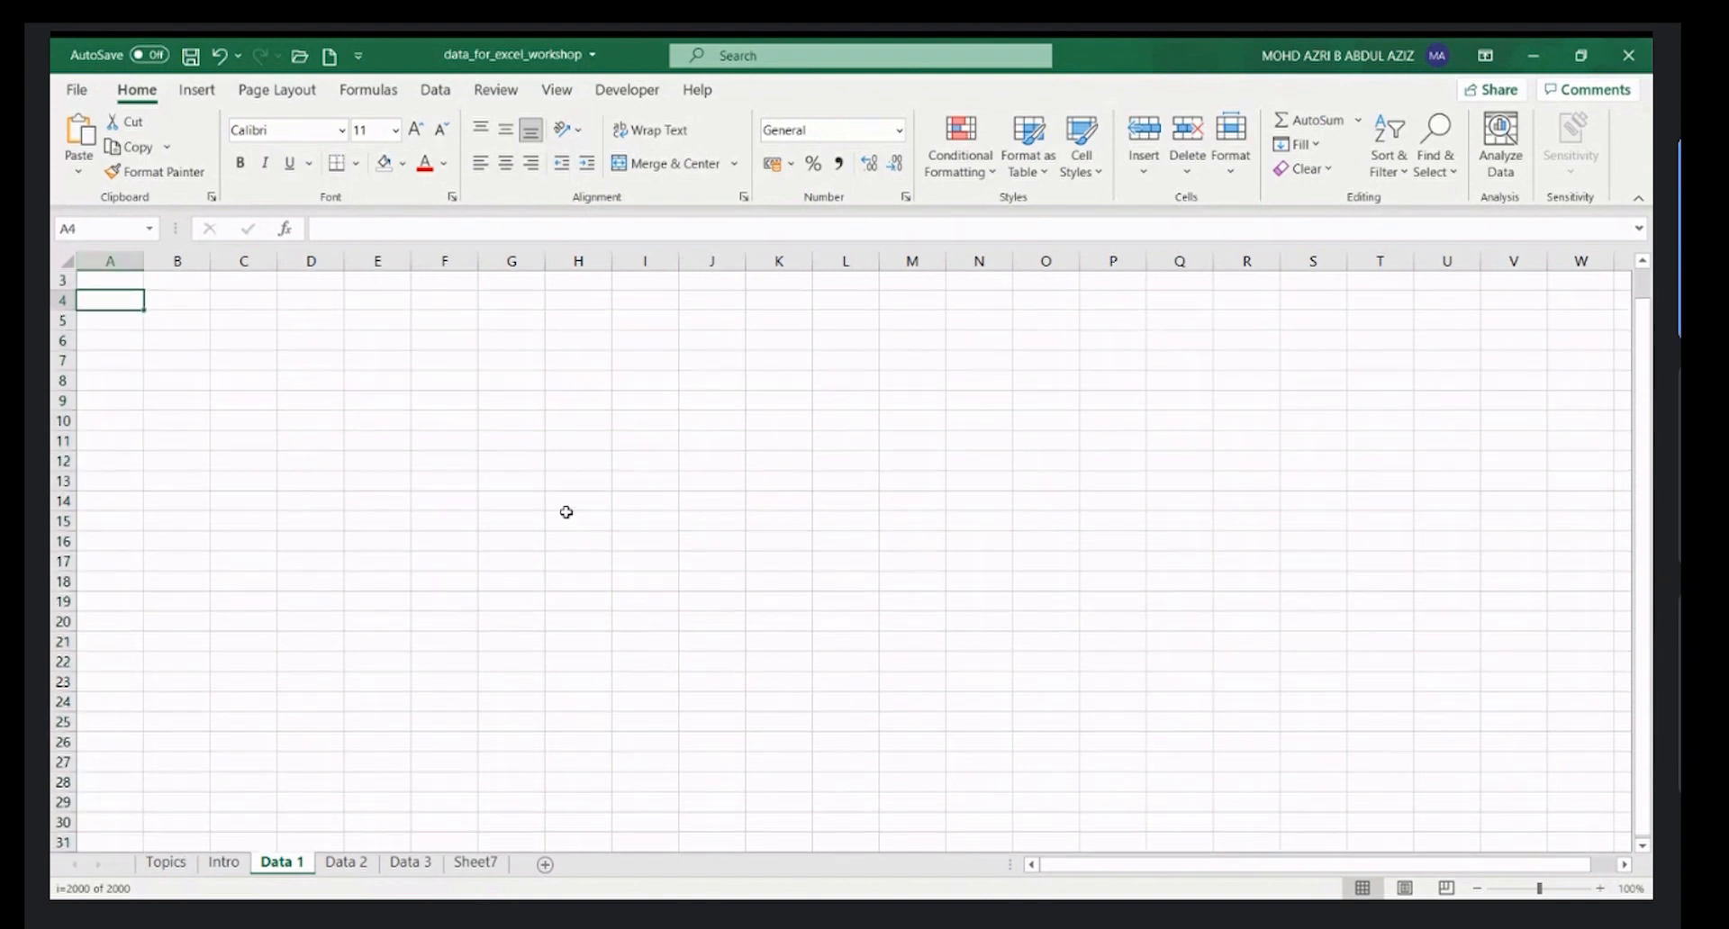
{"action": "left_click", "coordinate": [306, 402]}
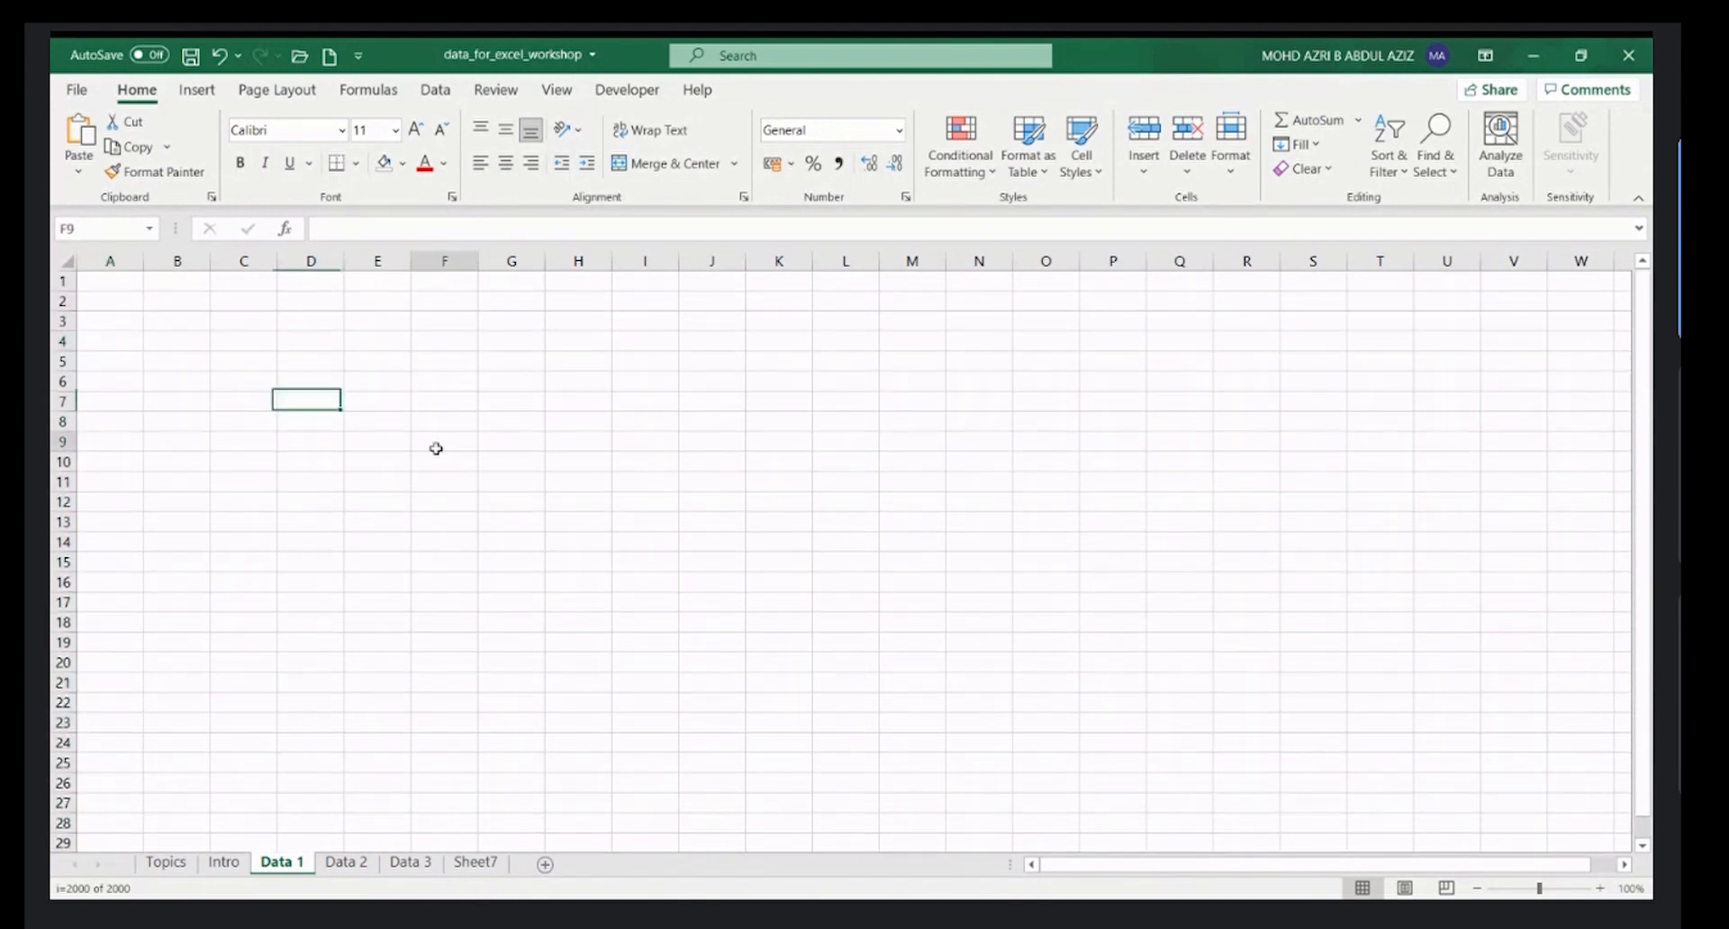
{"action": "left_click", "coordinate": [438, 446]}
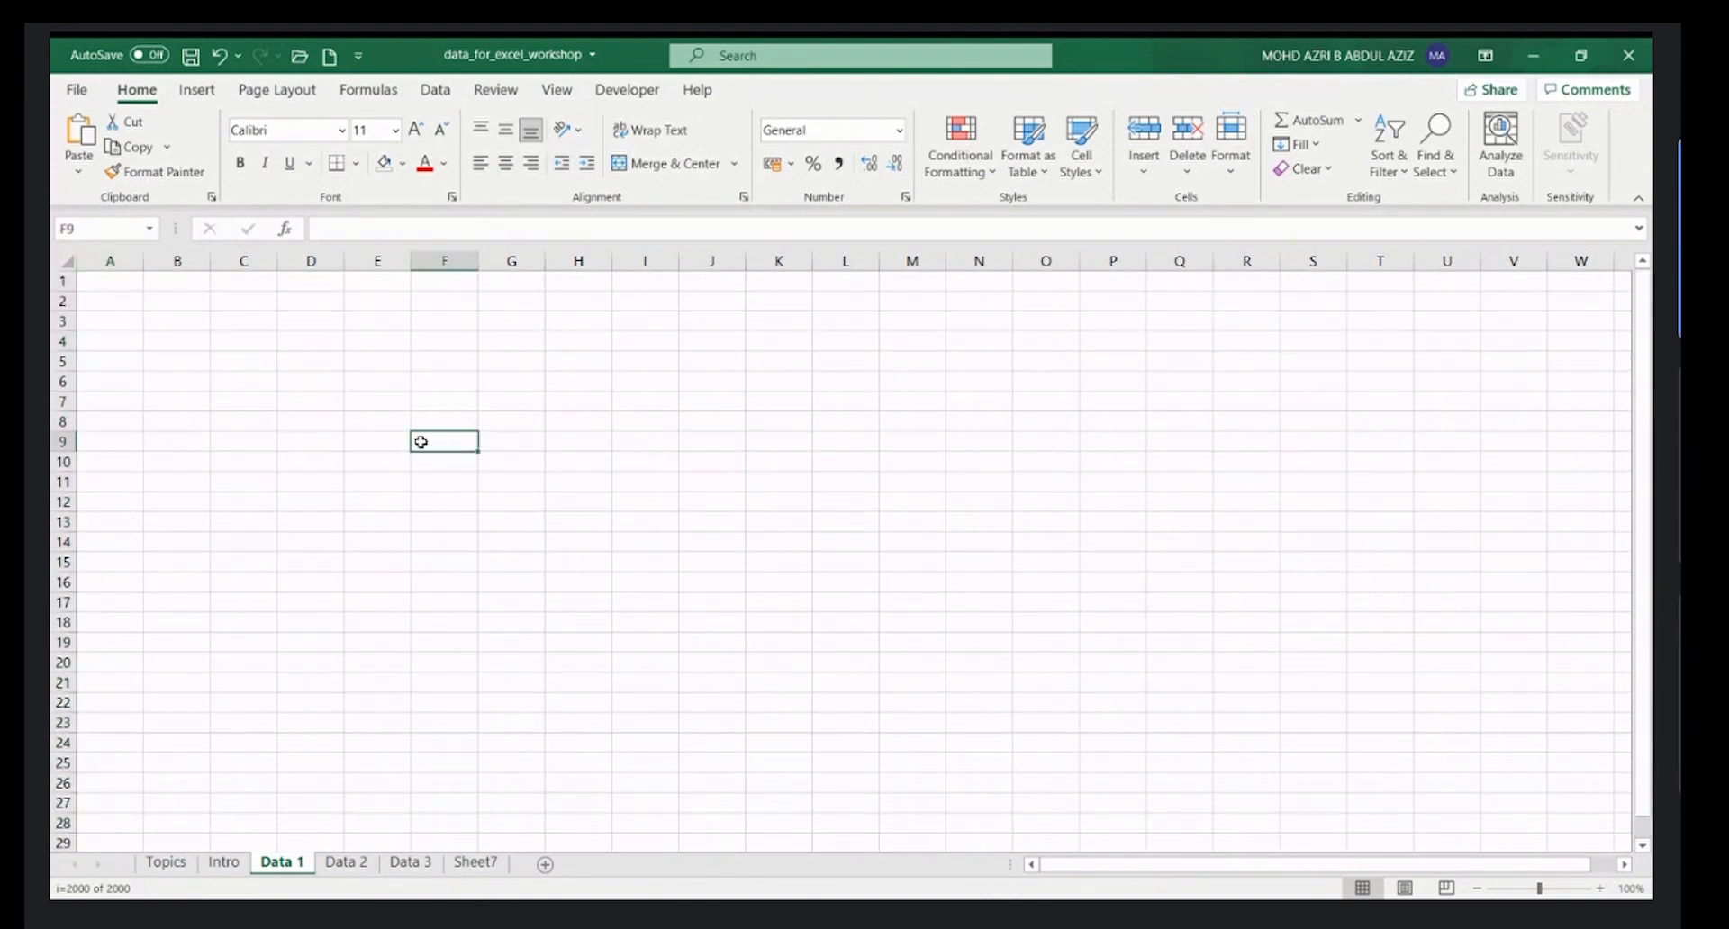
{"action": "left_click", "coordinate": [115, 280]}
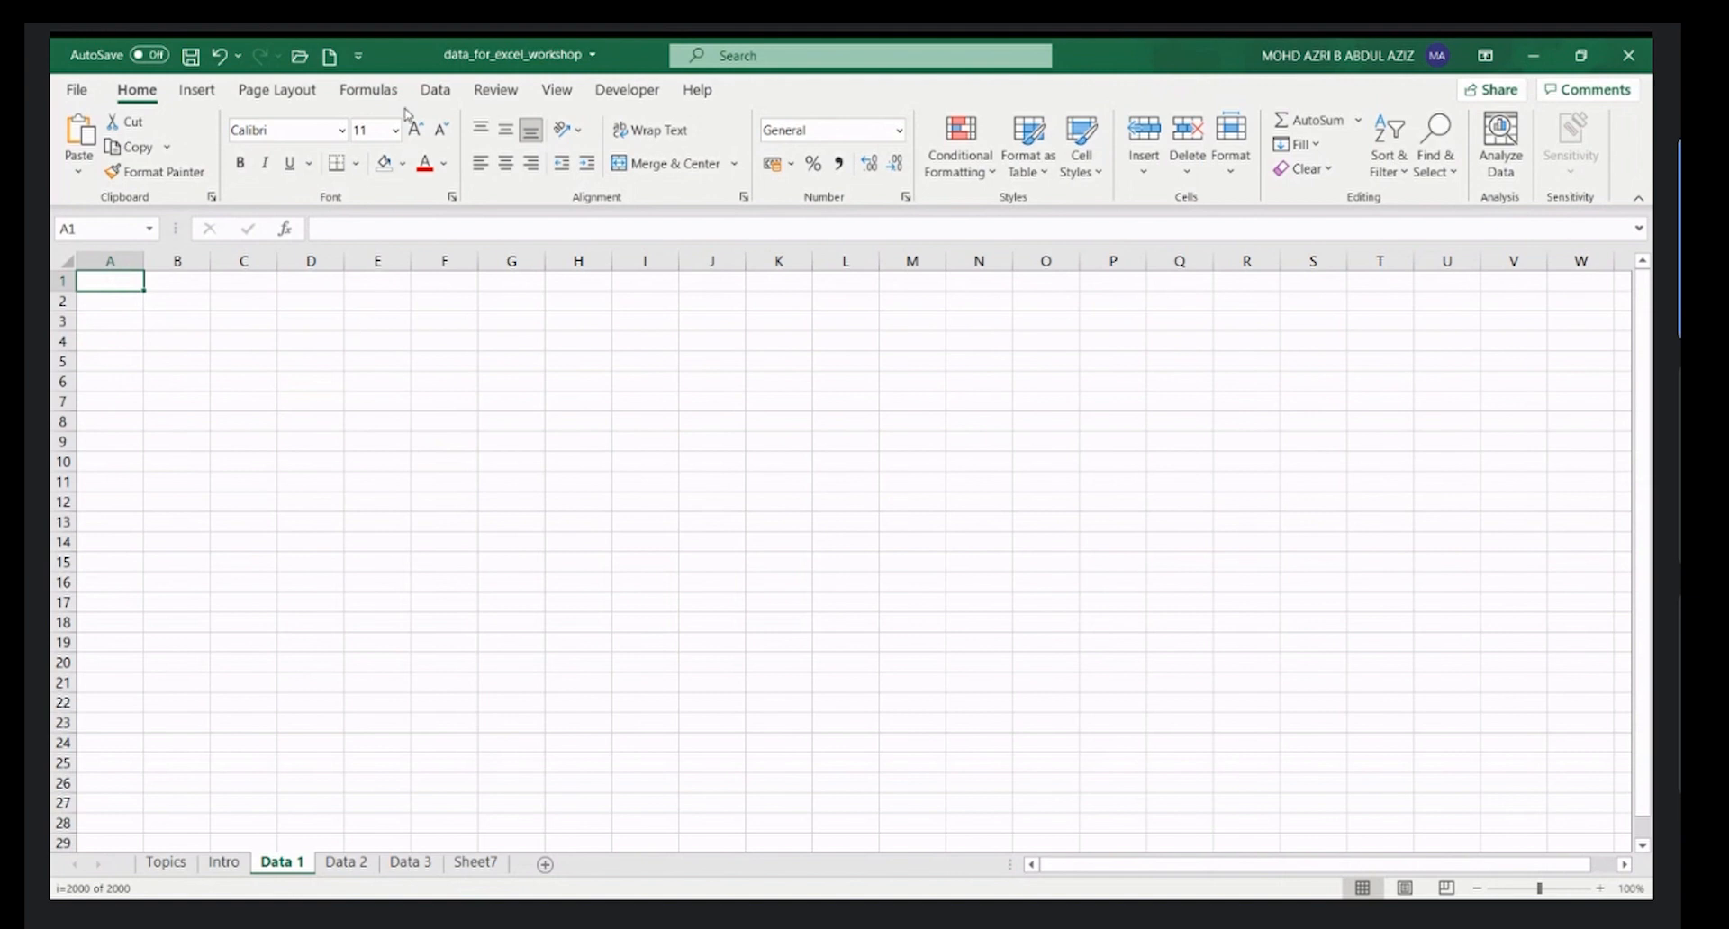
{"action": "left_click", "coordinate": [435, 90]}
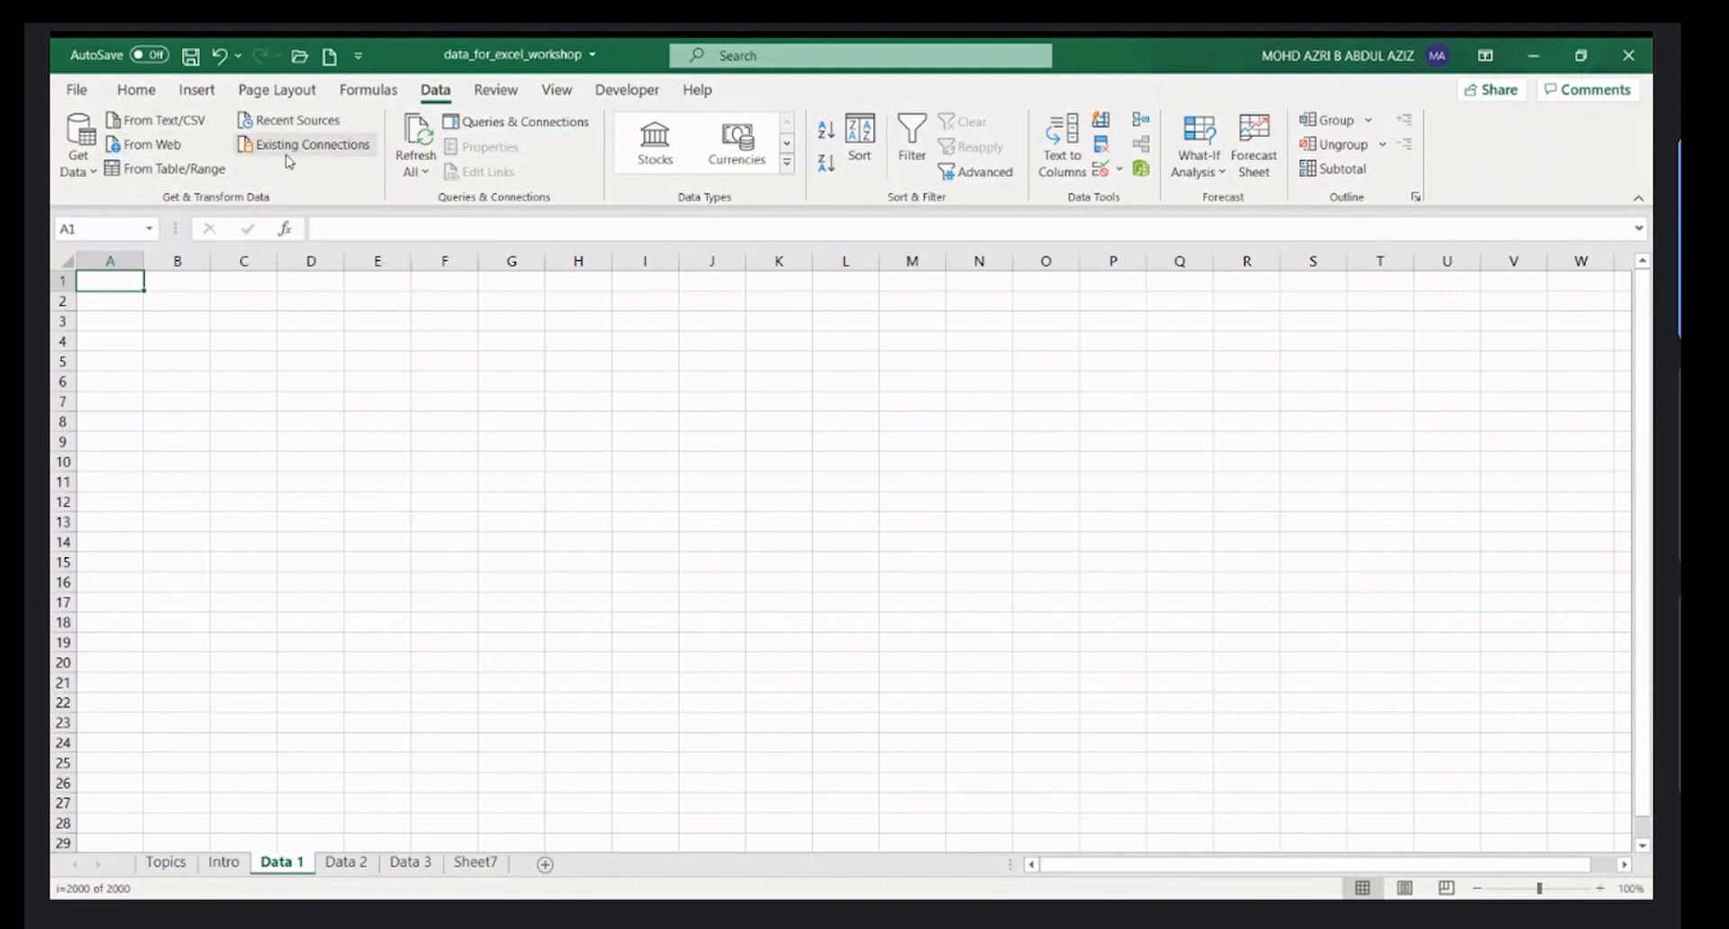
{"action": "left_click", "coordinate": [157, 147]}
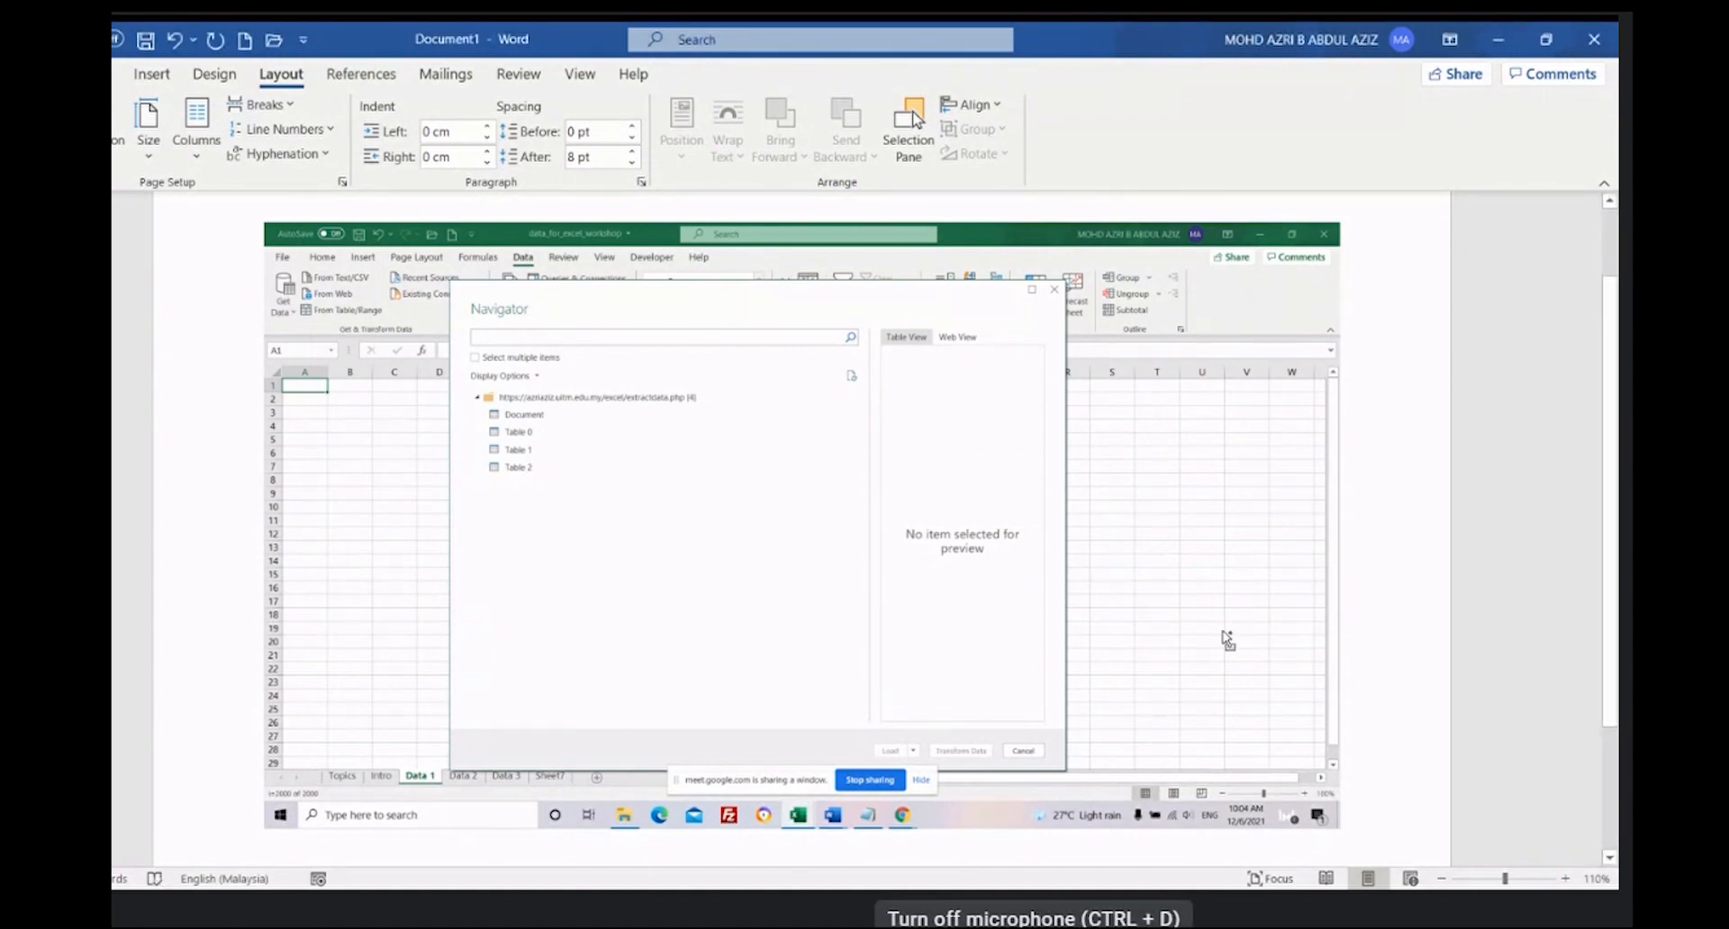
- Close the Queries & Connections list and look through the imported student marks on the Table 1 sheet
{"action": "scroll", "coordinate": [1227, 639], "scroll_direction": "up", "scroll_amount": 5}
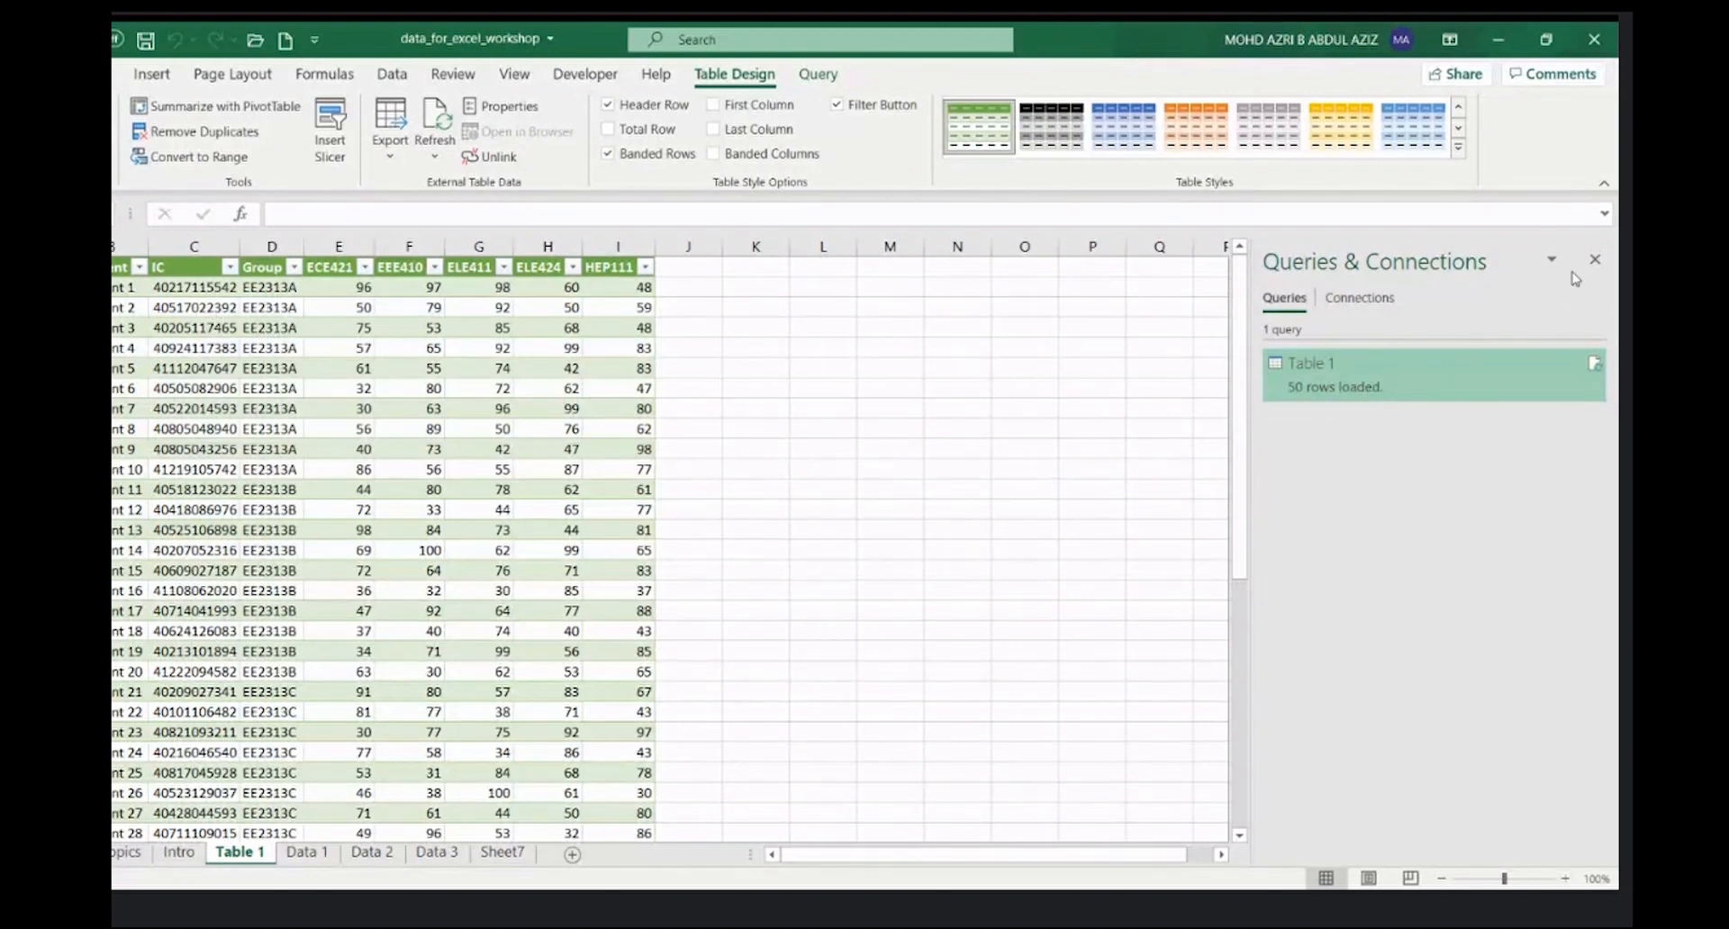
{"action": "left_click", "coordinate": [1595, 260]}
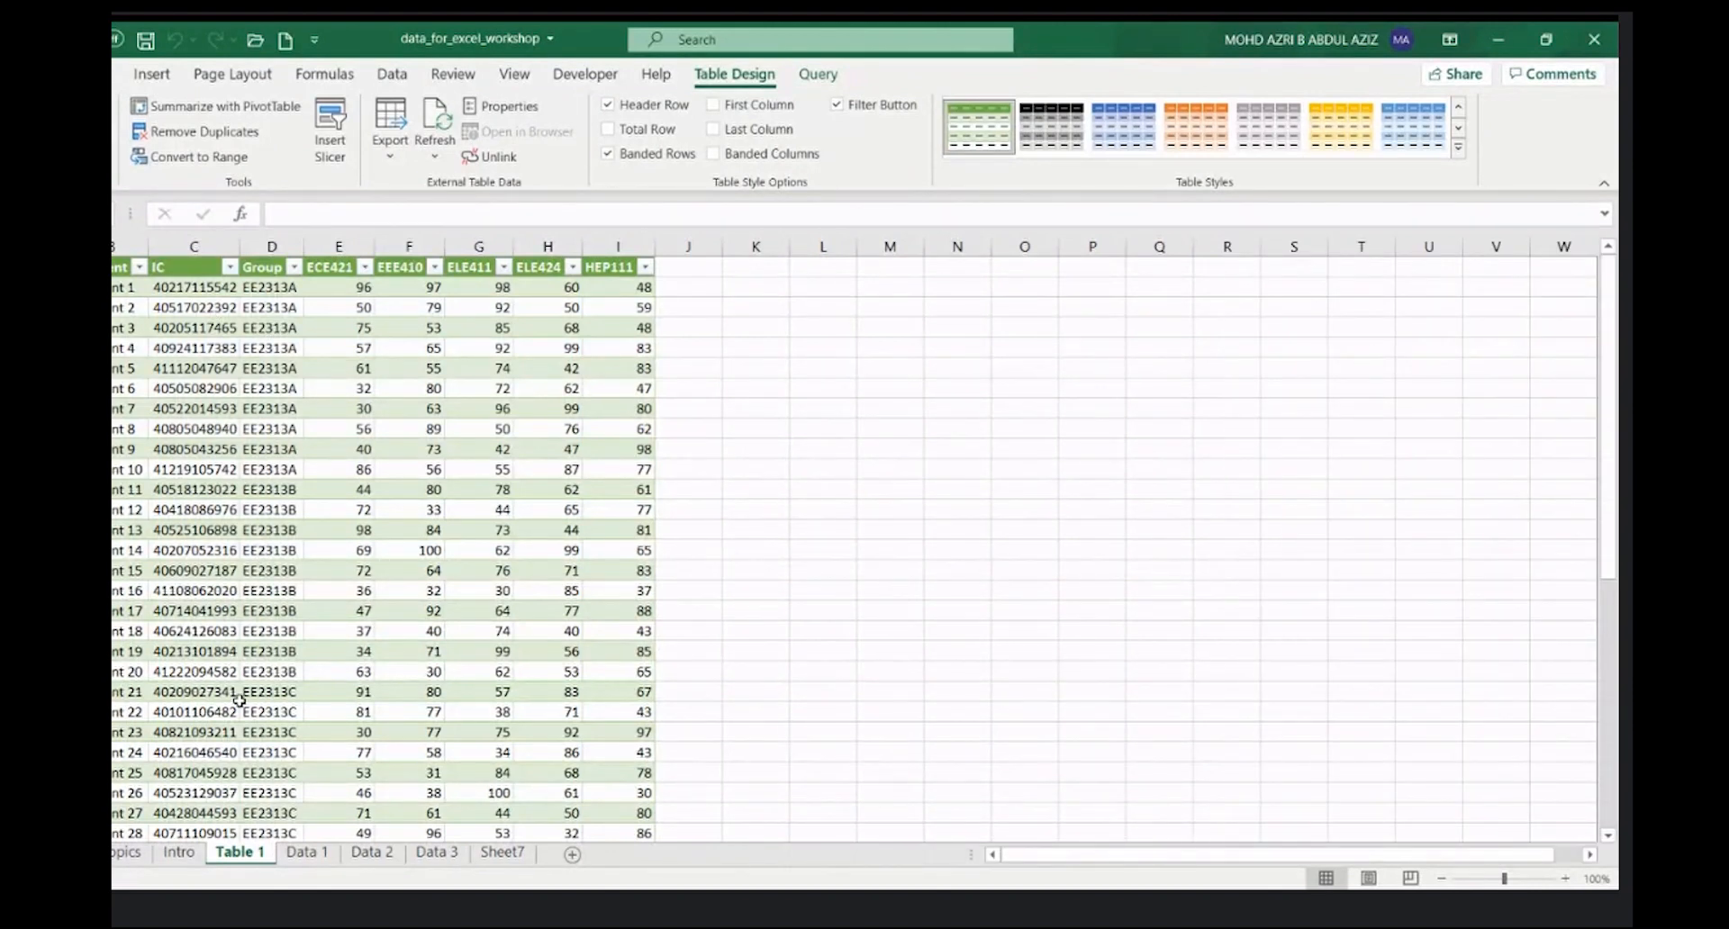
{"action": "scroll", "coordinate": [232, 694], "scroll_direction": "down", "scroll_amount": 10}
{"action": "scroll", "coordinate": [196, 707], "scroll_direction": "up", "scroll_amount": 5}
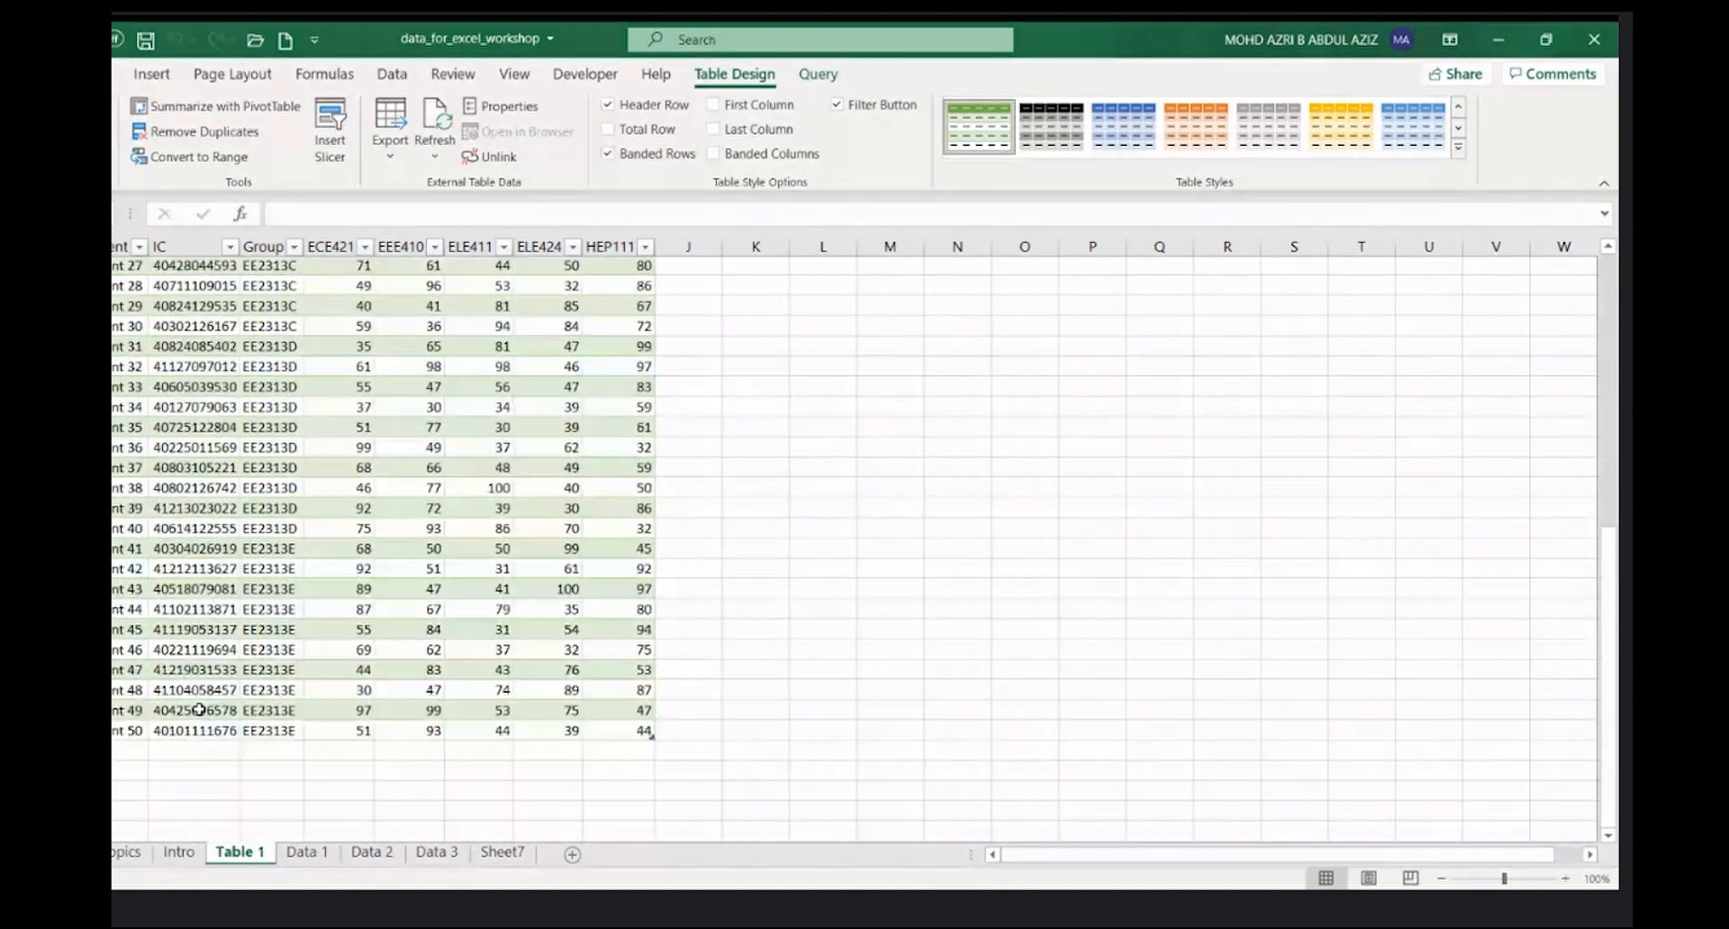
{"action": "scroll", "coordinate": [231, 568], "scroll_direction": "down", "scroll_amount": 2}
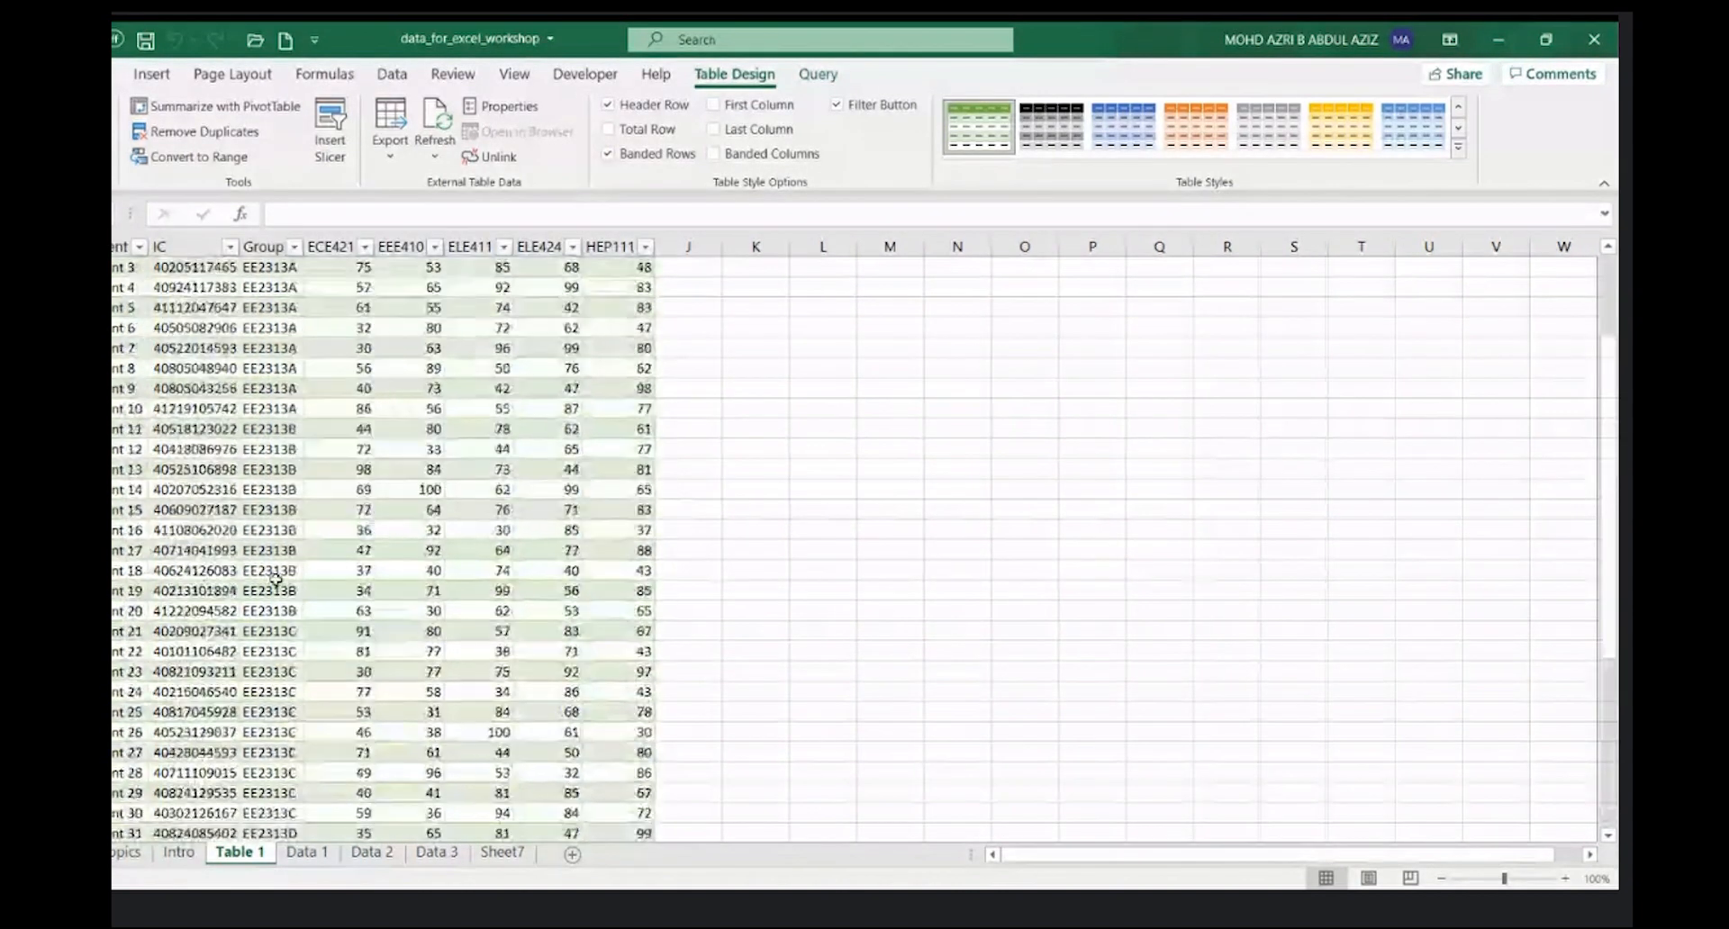
{"action": "scroll", "coordinate": [232, 567], "scroll_direction": "up", "scroll_amount": 7}
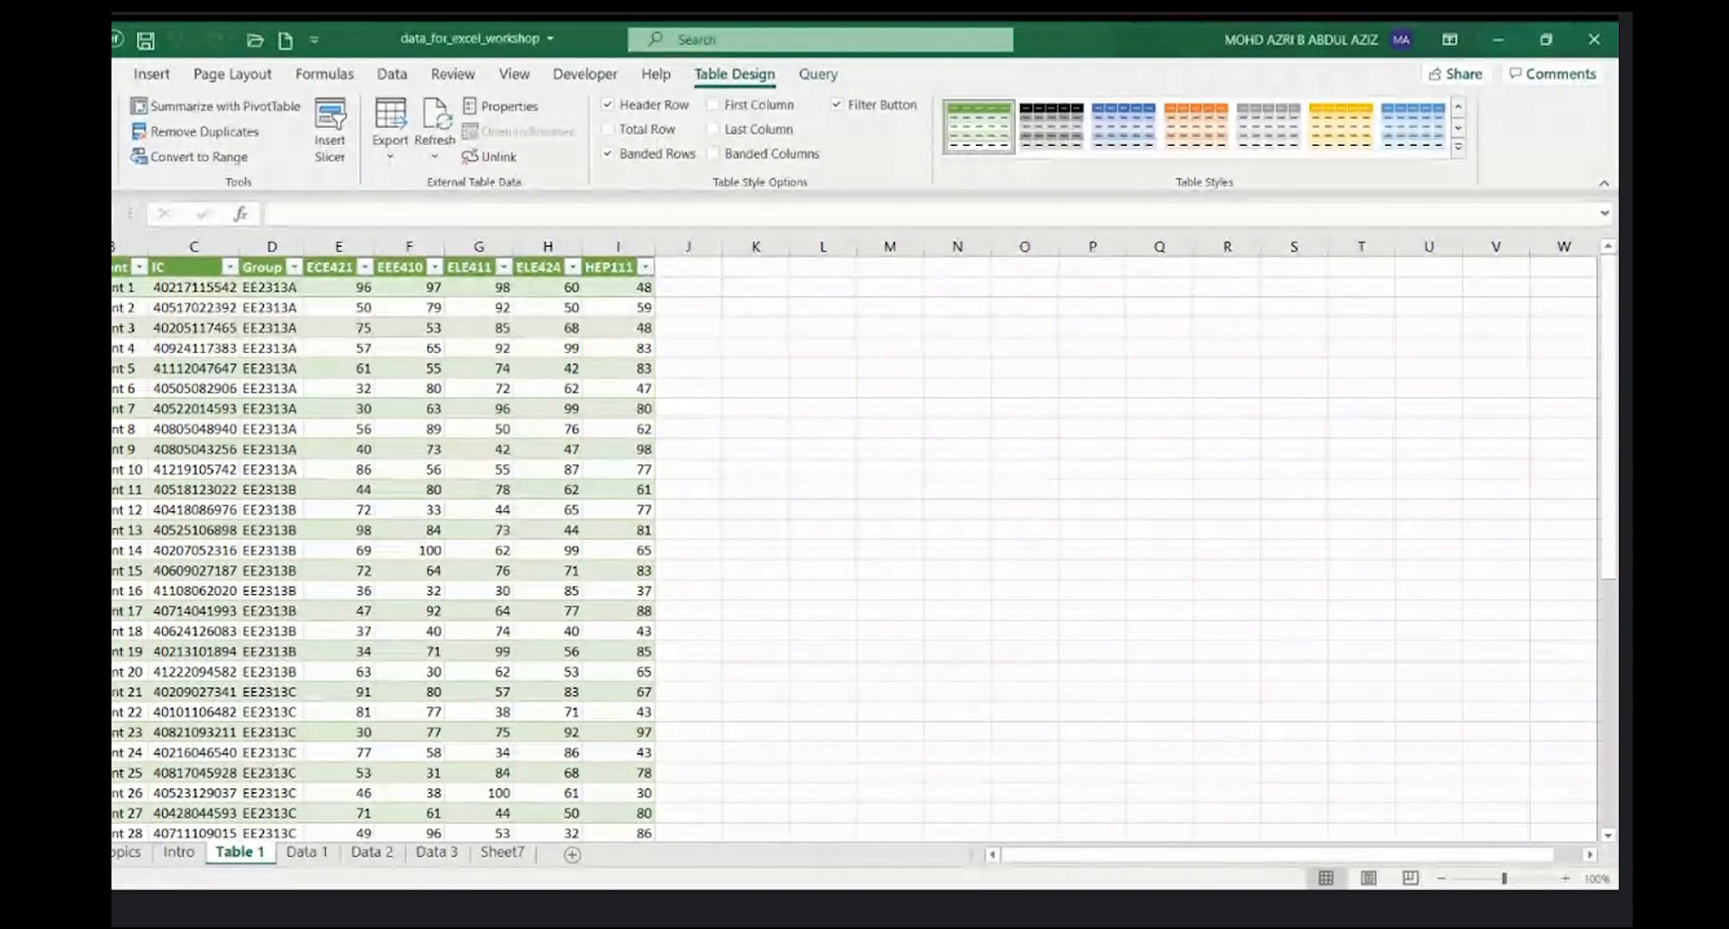
- Review the "Extract data from website" and "Text Functions" entries on the Topics sheet
{"action": "left_click", "coordinate": [128, 853]}
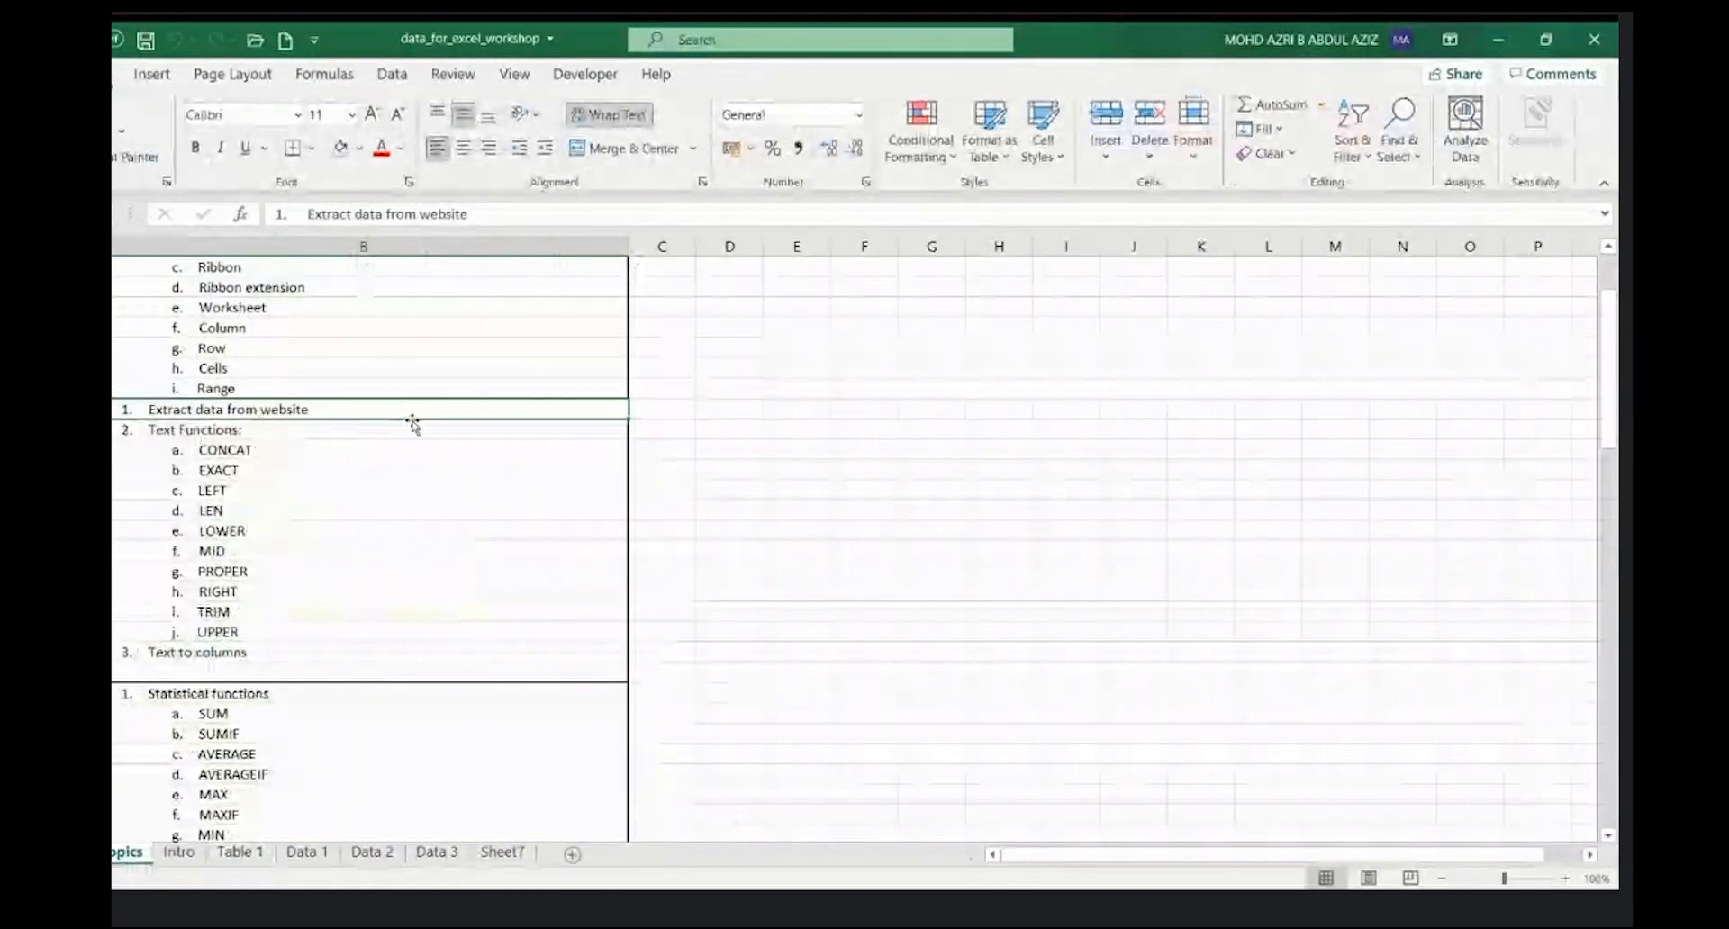
{"action": "scroll", "coordinate": [405, 431], "scroll_direction": "up", "scroll_amount": 1}
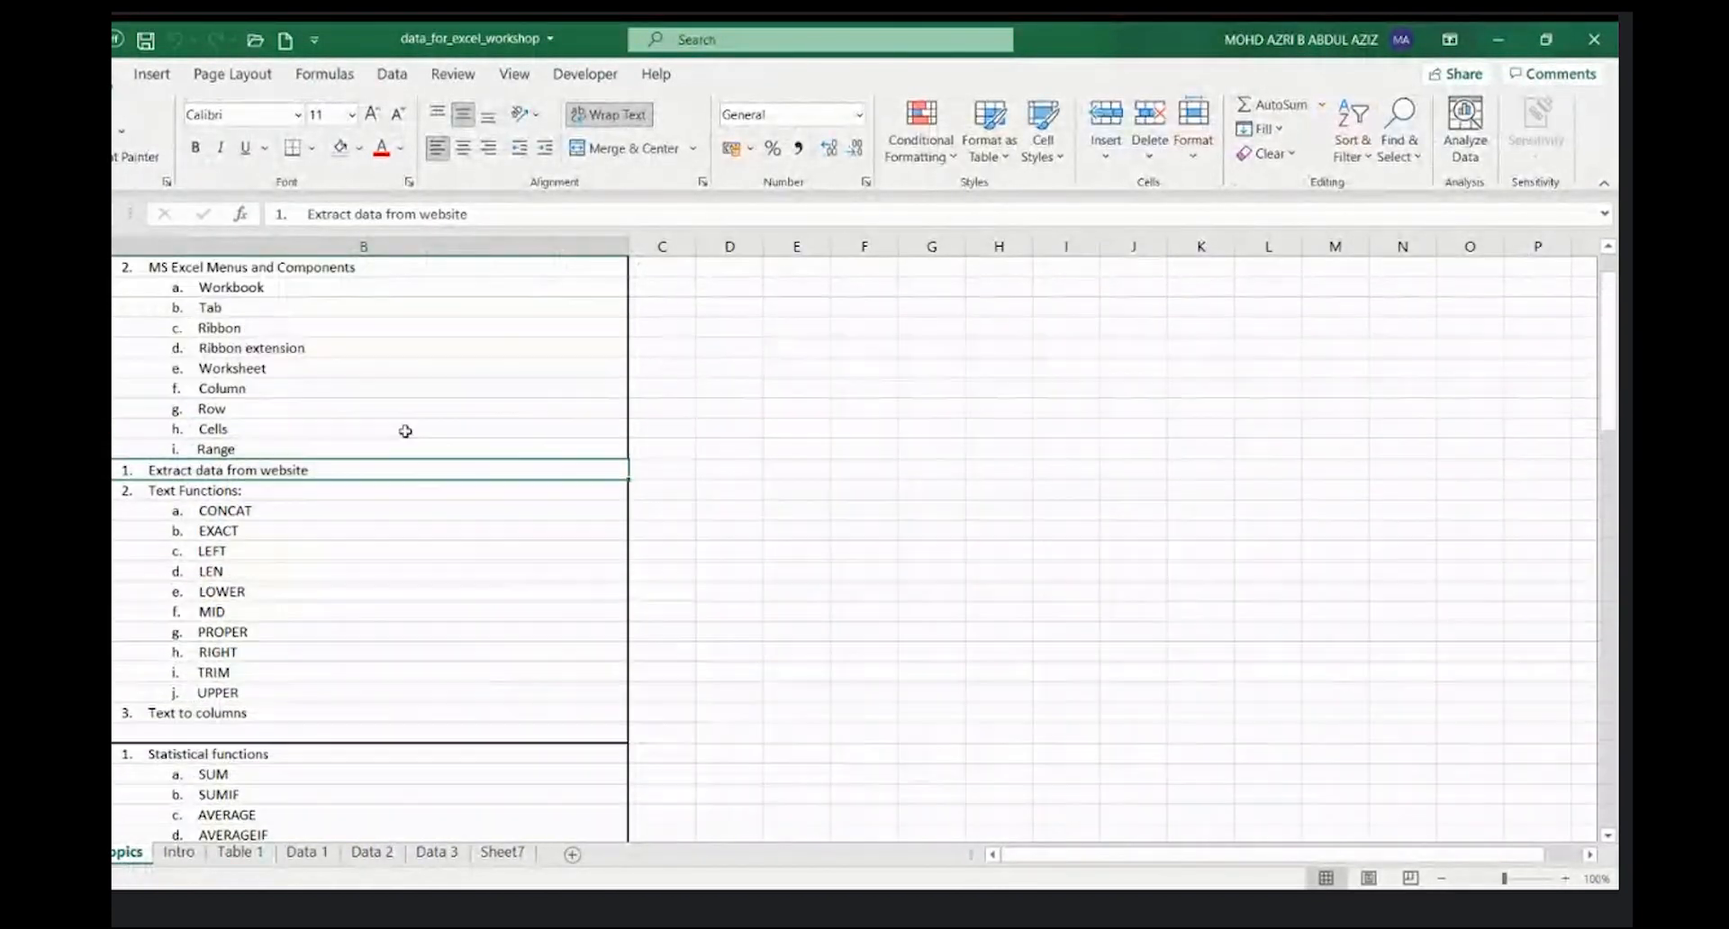
{"action": "left_click", "coordinate": [377, 487]}
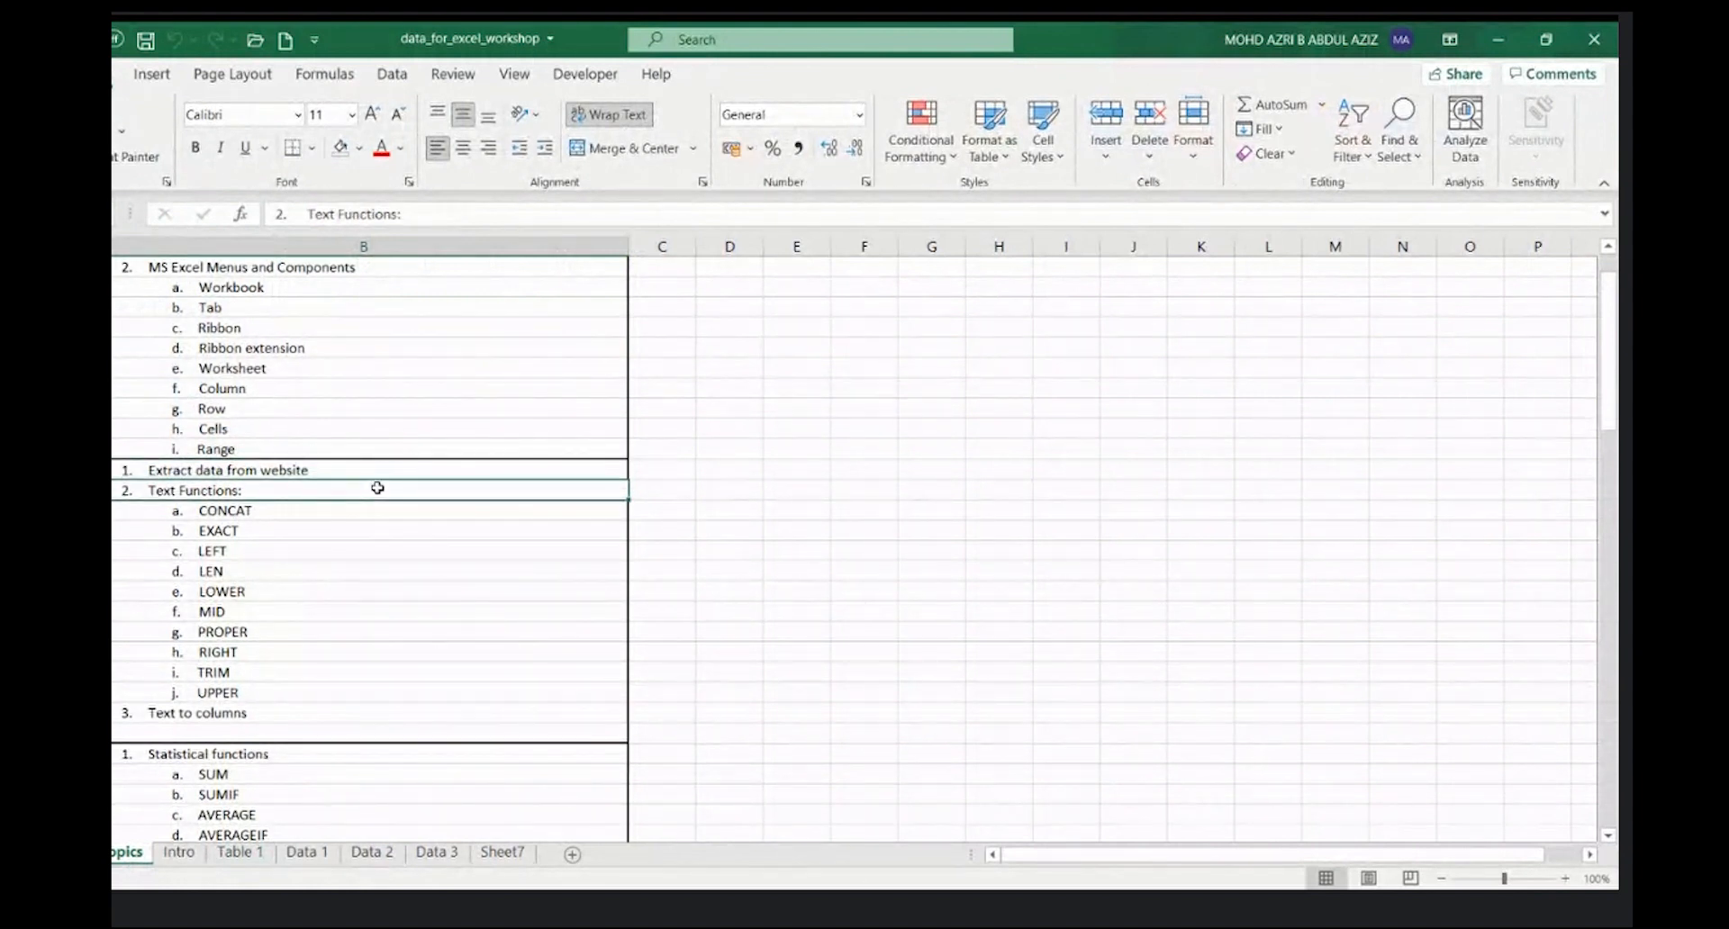
{"action": "left_click", "coordinate": [270, 470]}
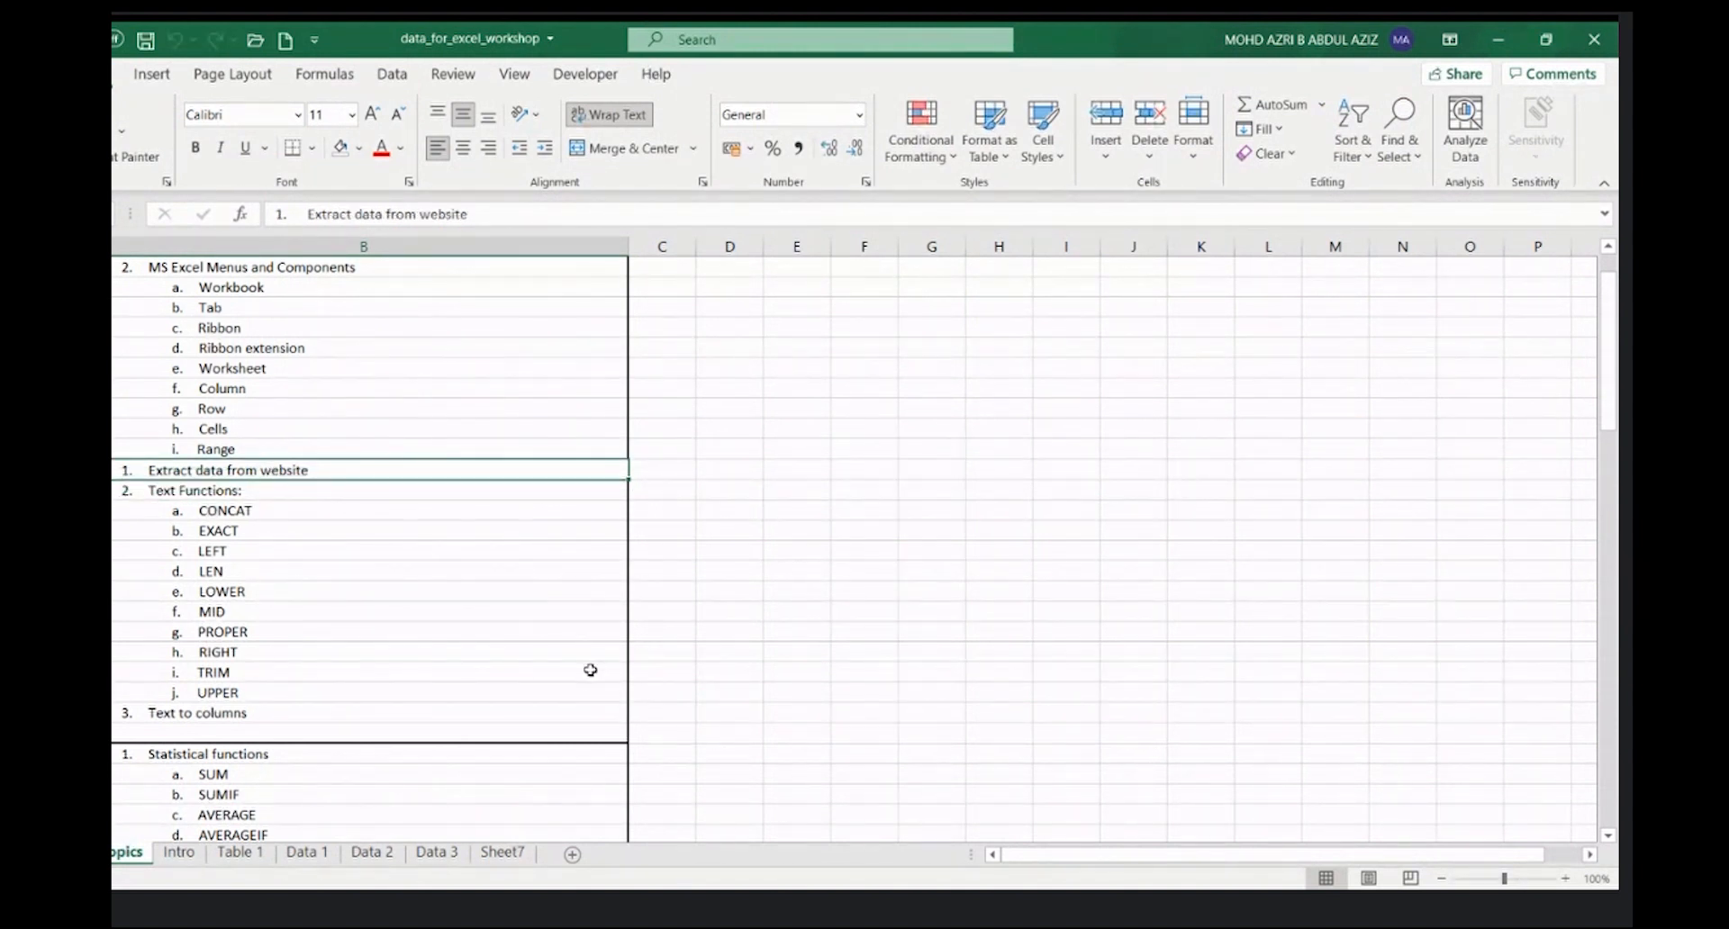
{"action": "left_click", "coordinate": [242, 493]}
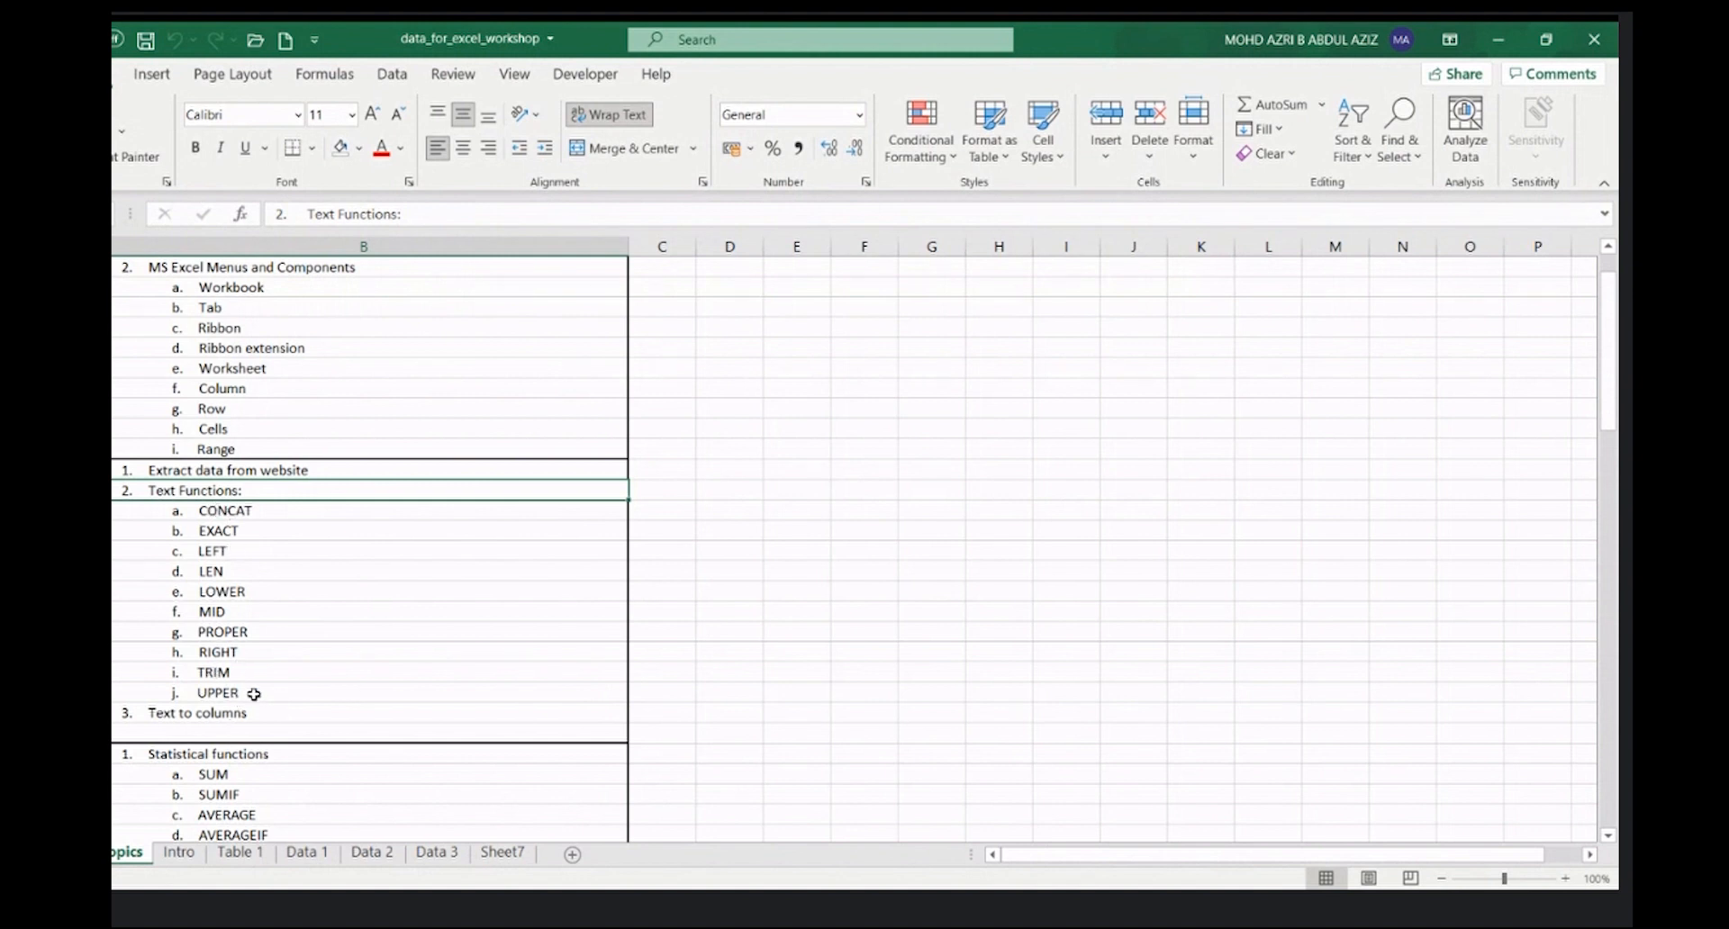
- Open Insert Function for the empty cell F15, examine its function categories, and close it without inserting anything
{"action": "left_click", "coordinate": [856, 491]}
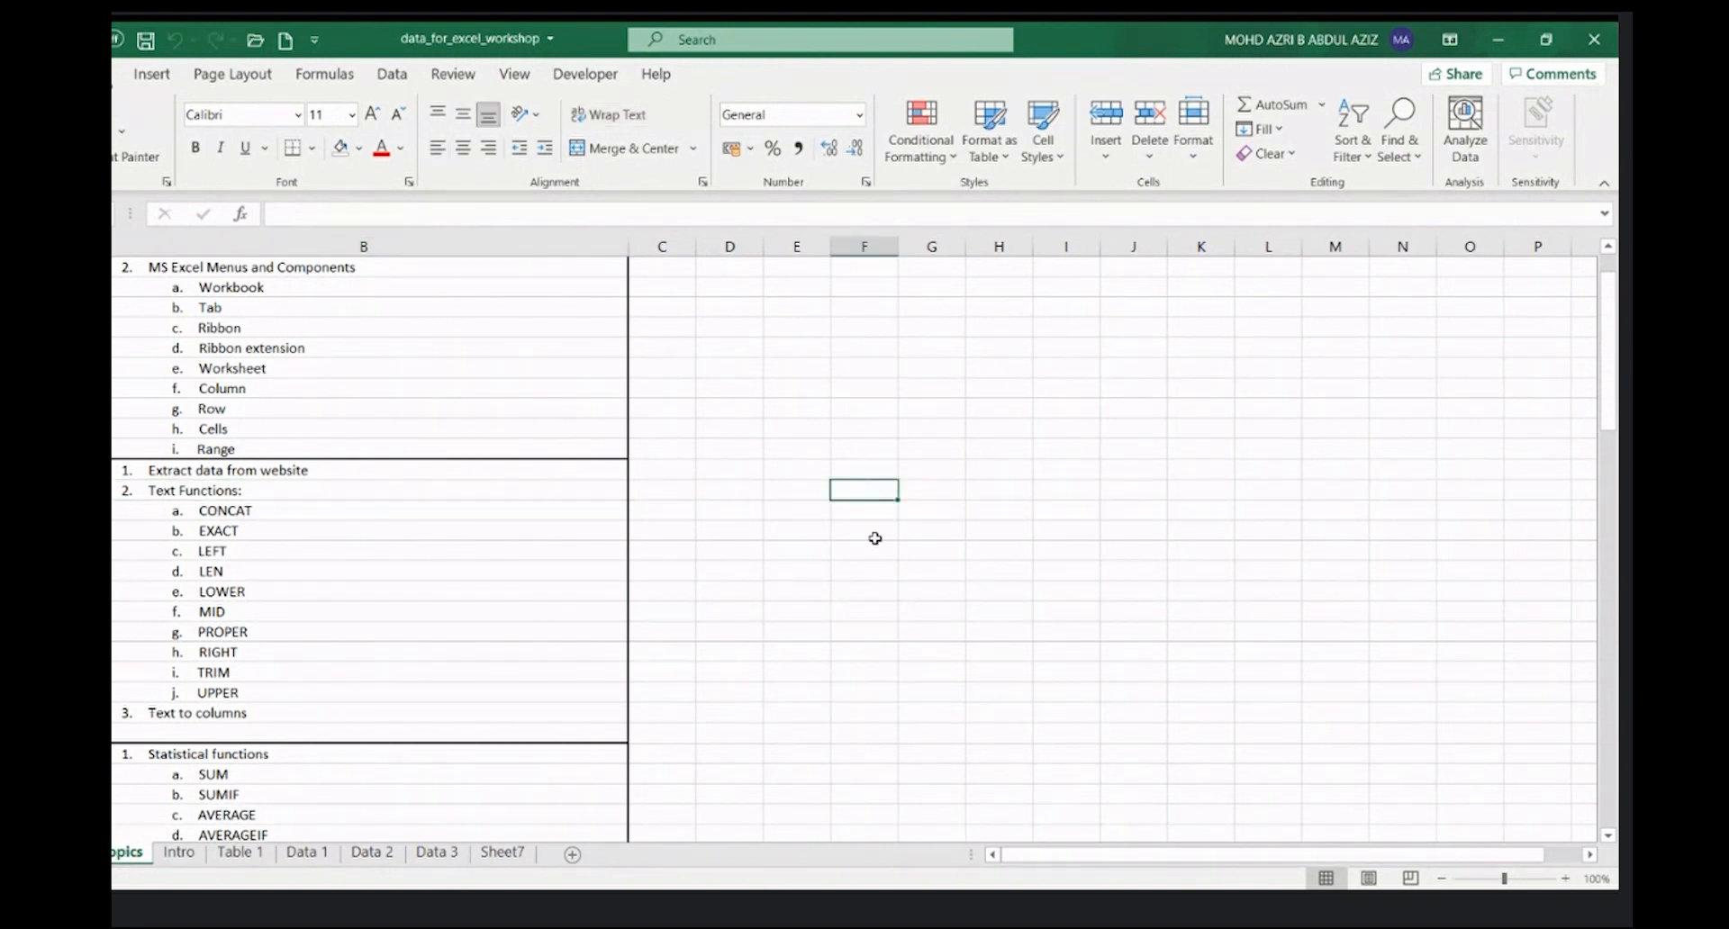
{"action": "left_click", "coordinate": [241, 216]}
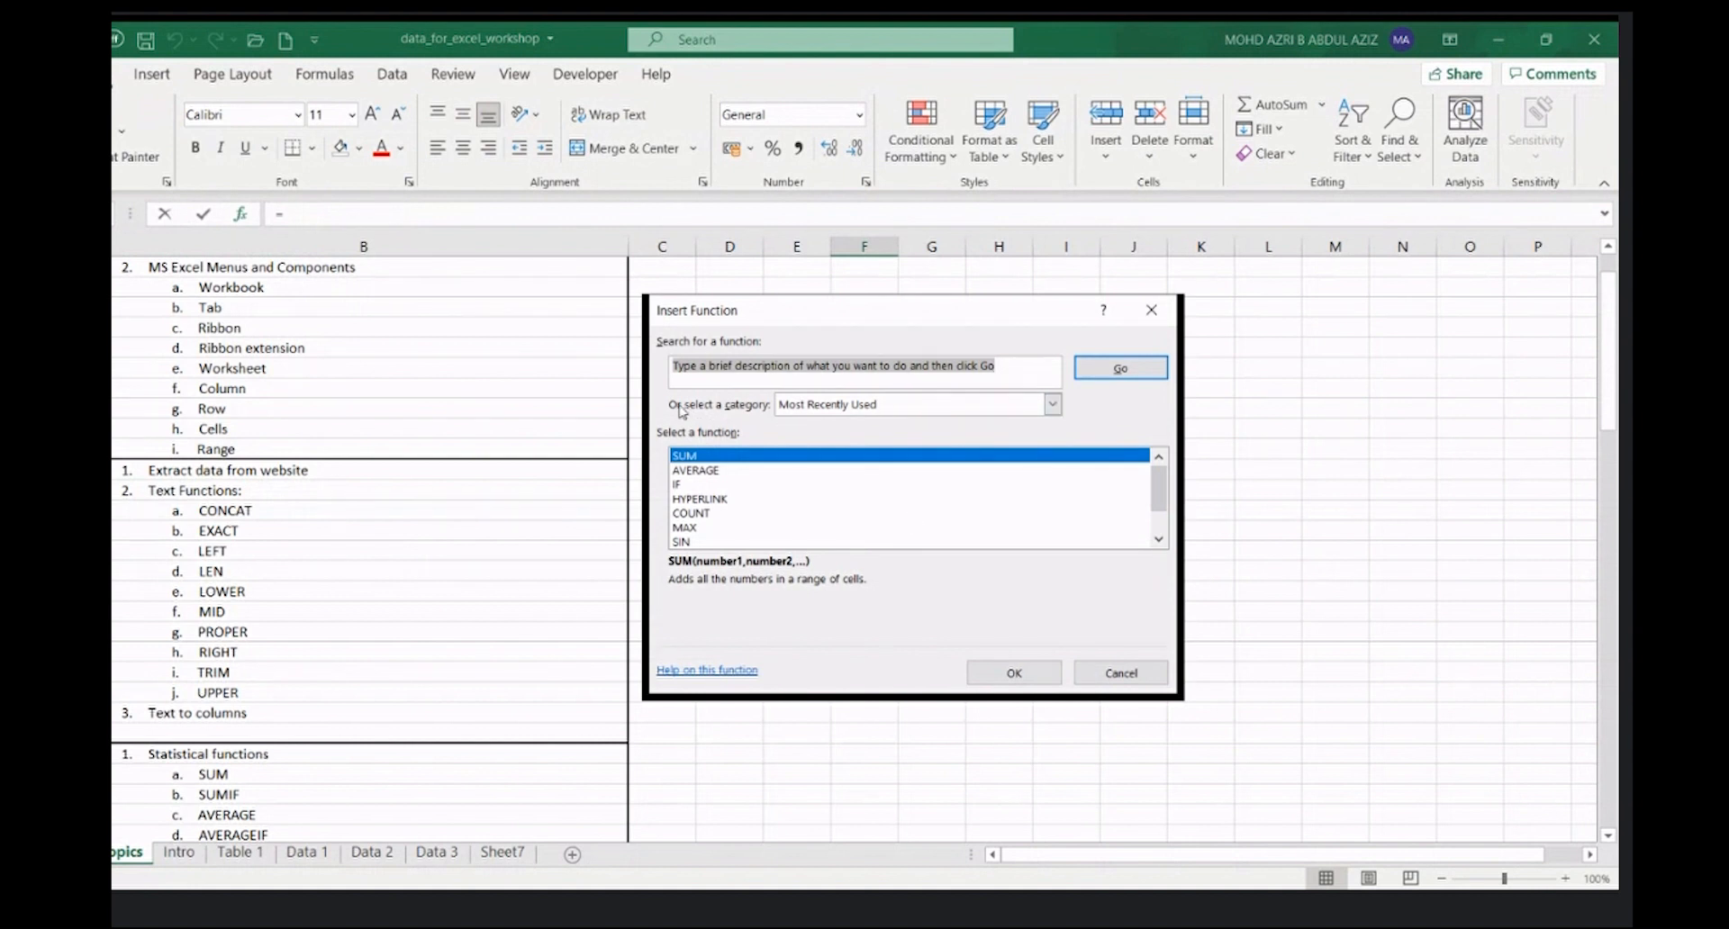
{"action": "left_click", "coordinate": [1030, 413]}
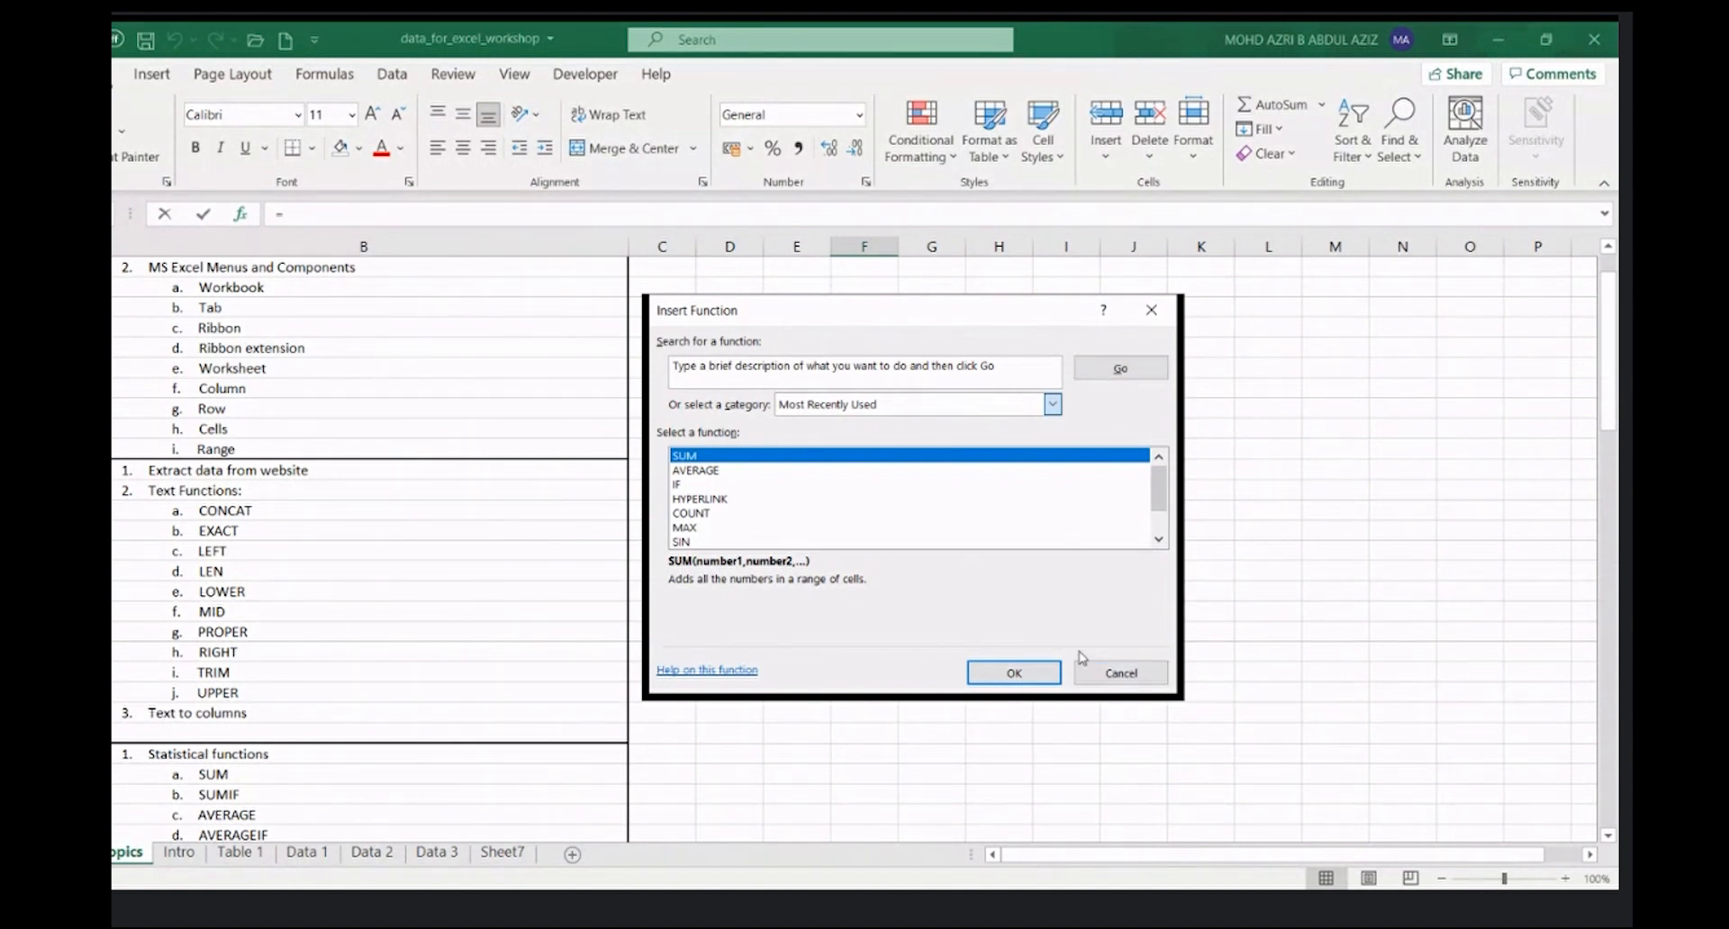
{"action": "left_click", "coordinate": [1104, 672]}
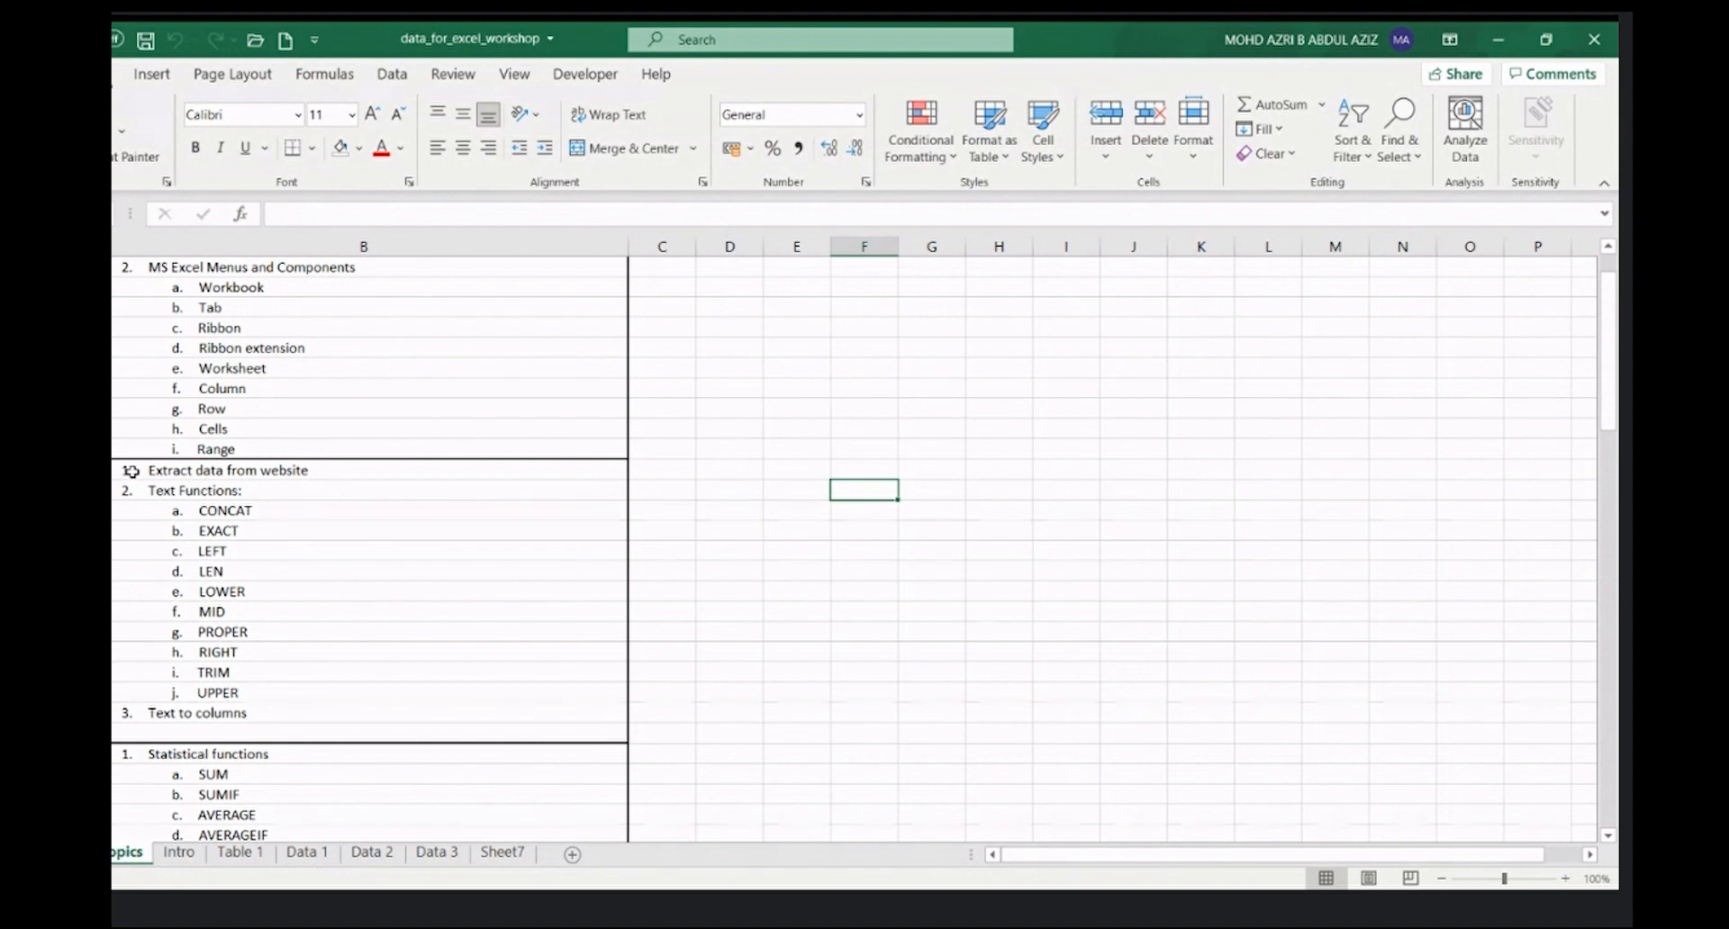
- Review the topics by selecting the entries from "Text Functions" through RIGHT and the "Text to columns" entry
{"action": "left_click_drag", "start_coordinate": [162, 492], "coordinate": [181, 652]}
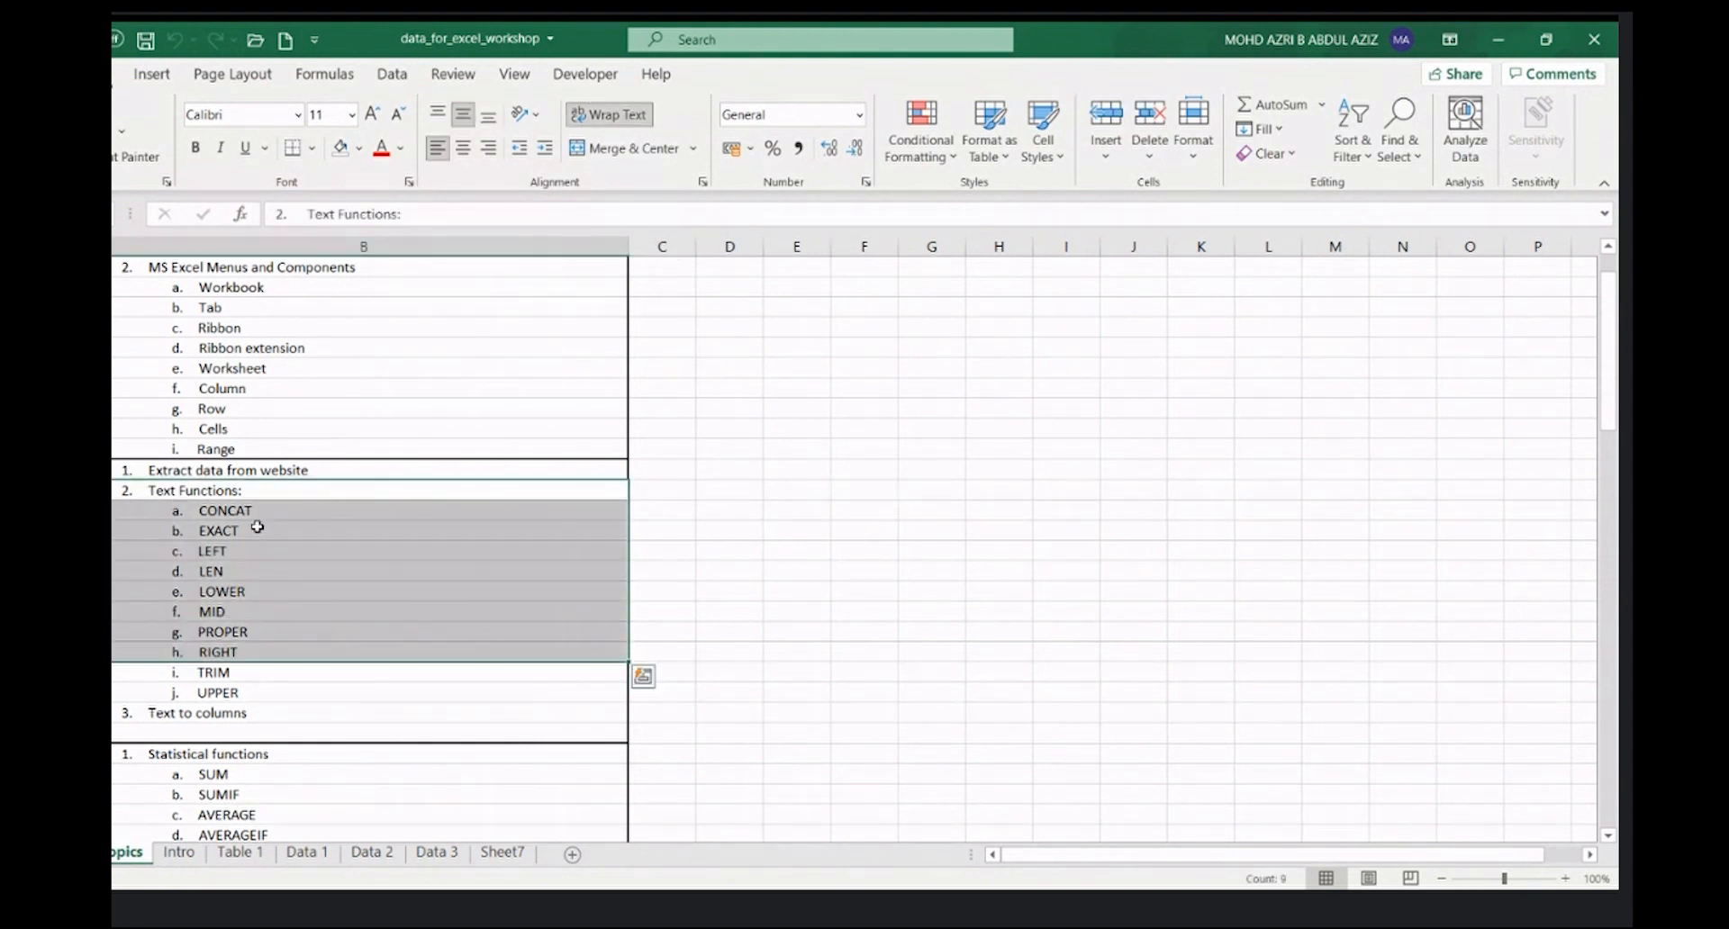
{"action": "left_click", "coordinate": [243, 711]}
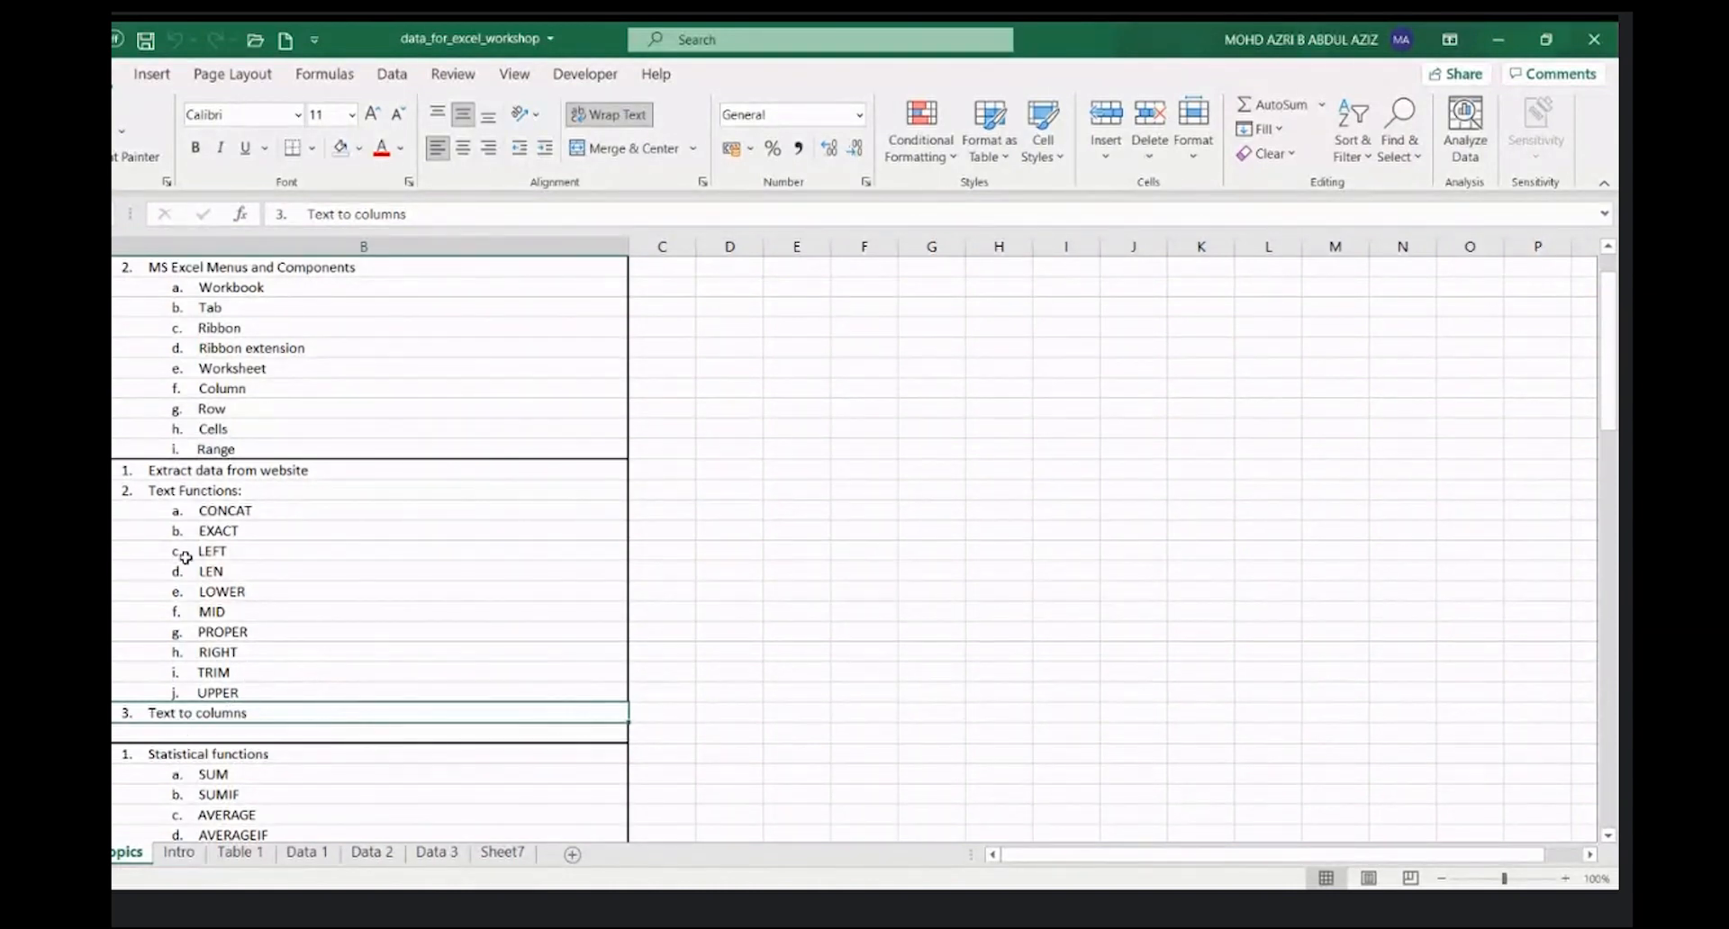
- Select the CONCAT topic, check the Data 3 sheet, and fit the IC column on the Data 2 sheet to its contents
{"action": "scroll", "coordinate": [274, 573], "scroll_direction": "up", "scroll_amount": 1}
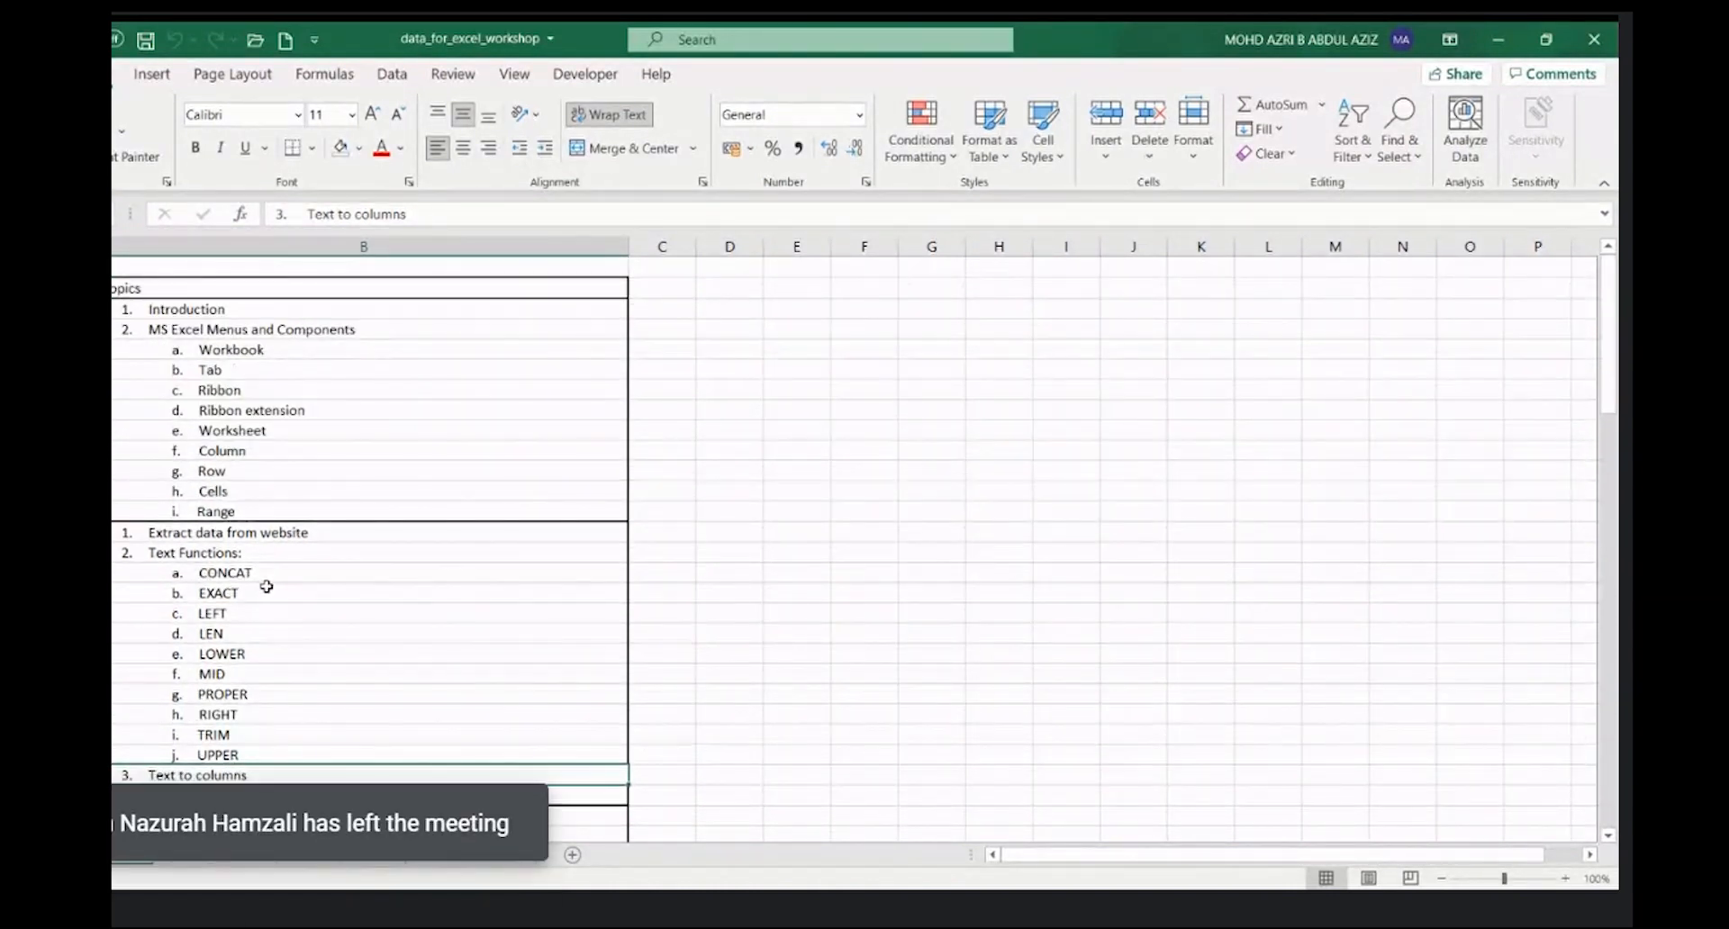
{"action": "left_click", "coordinate": [262, 573]}
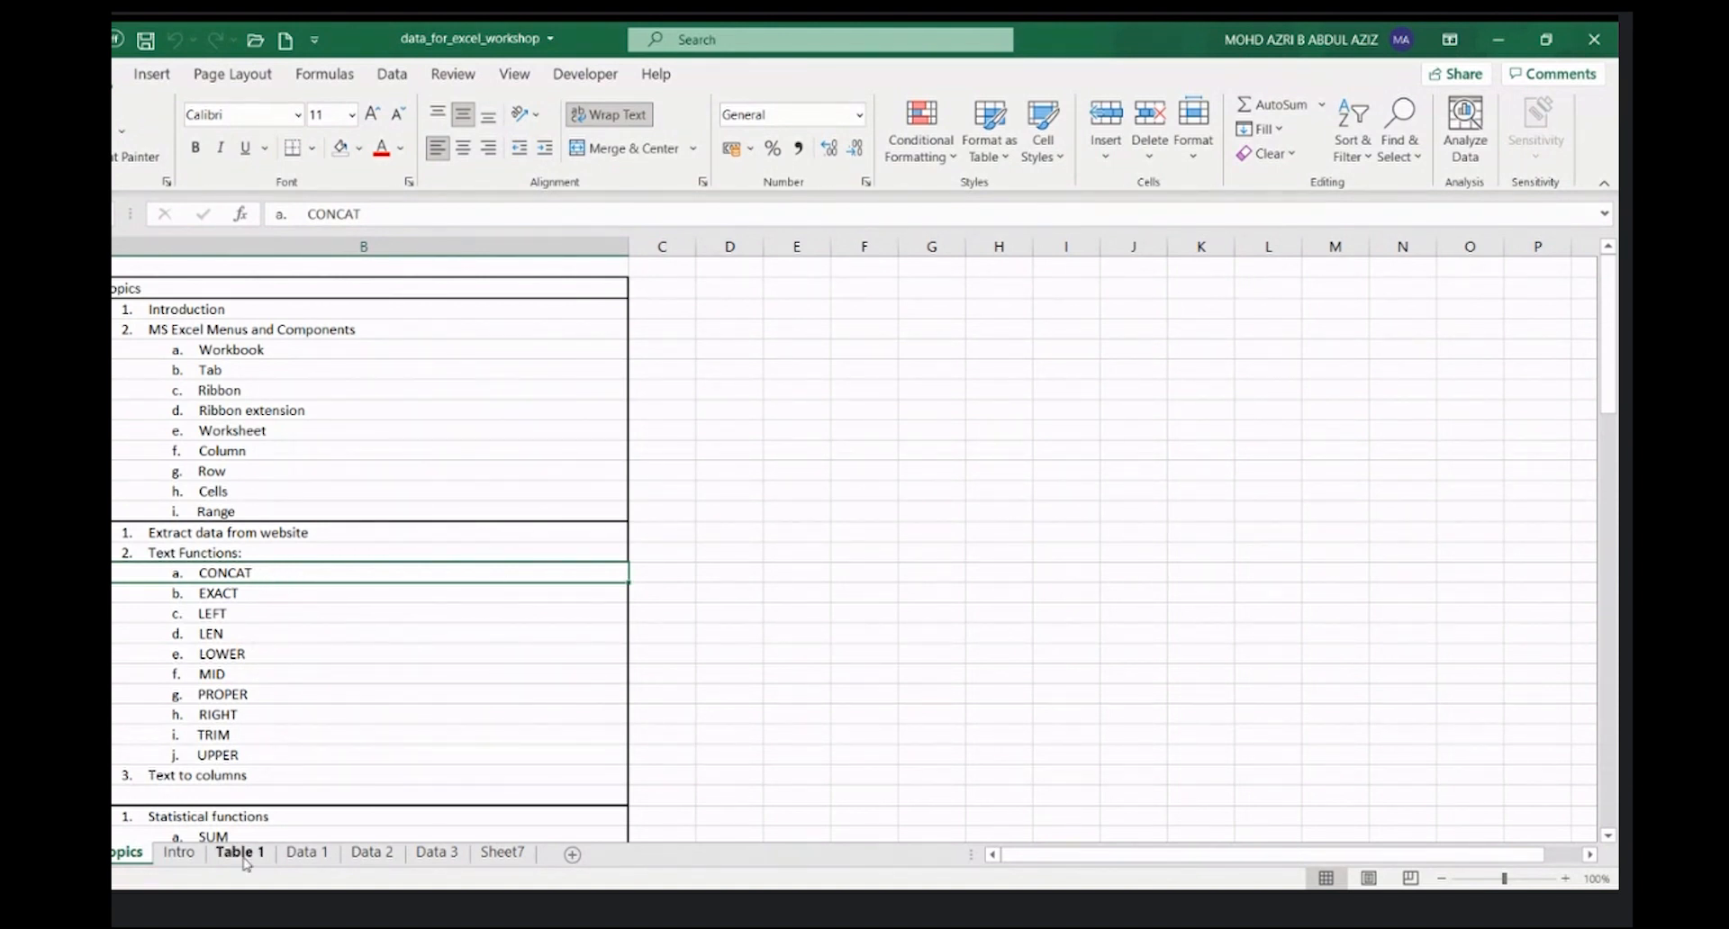
{"action": "left_click", "coordinate": [372, 853]}
{"action": "left_click", "coordinate": [436, 852]}
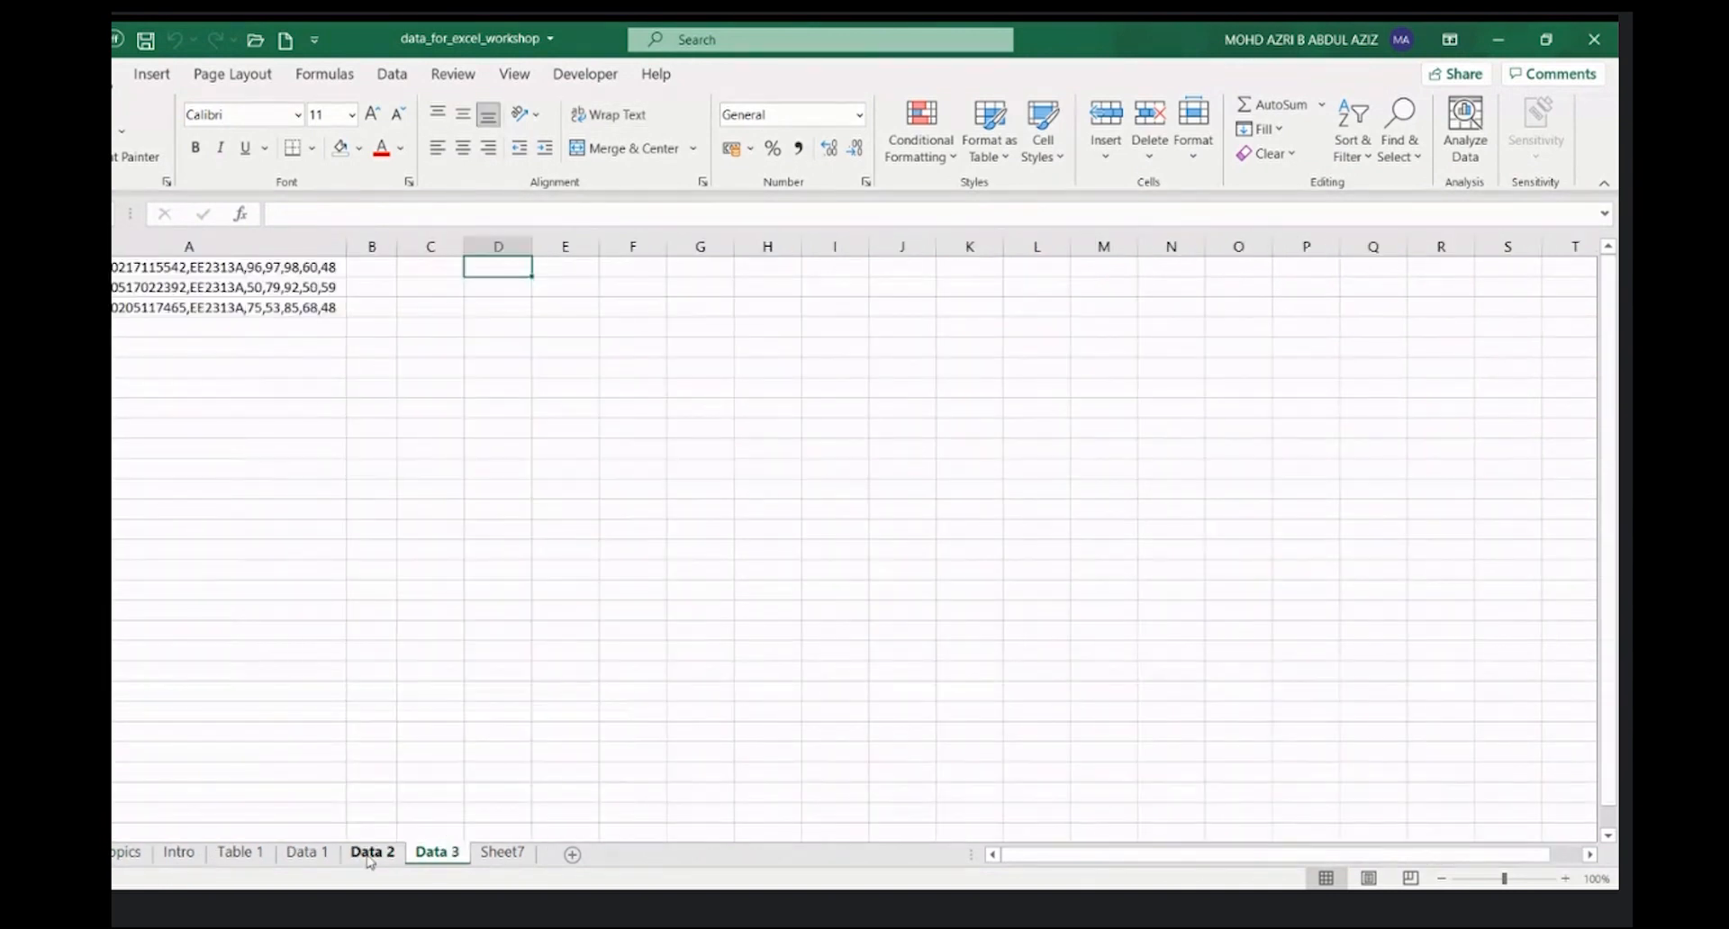
{"action": "left_click", "coordinate": [372, 853]}
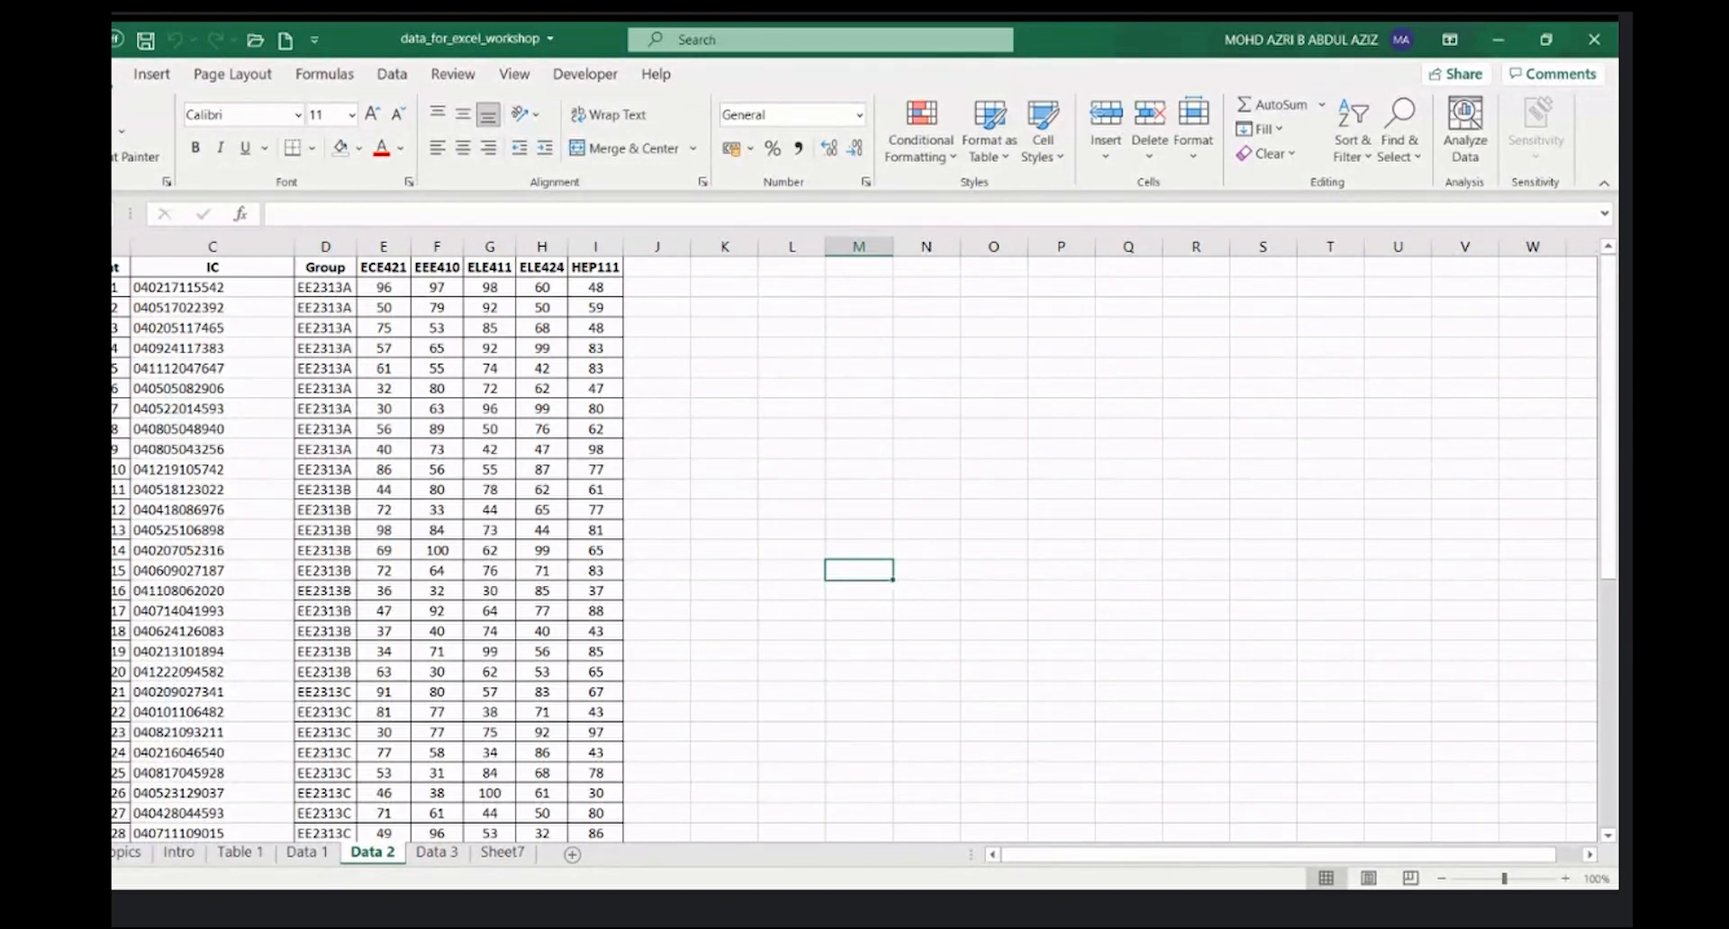
{"action": "double_click", "coordinate": [294, 246]}
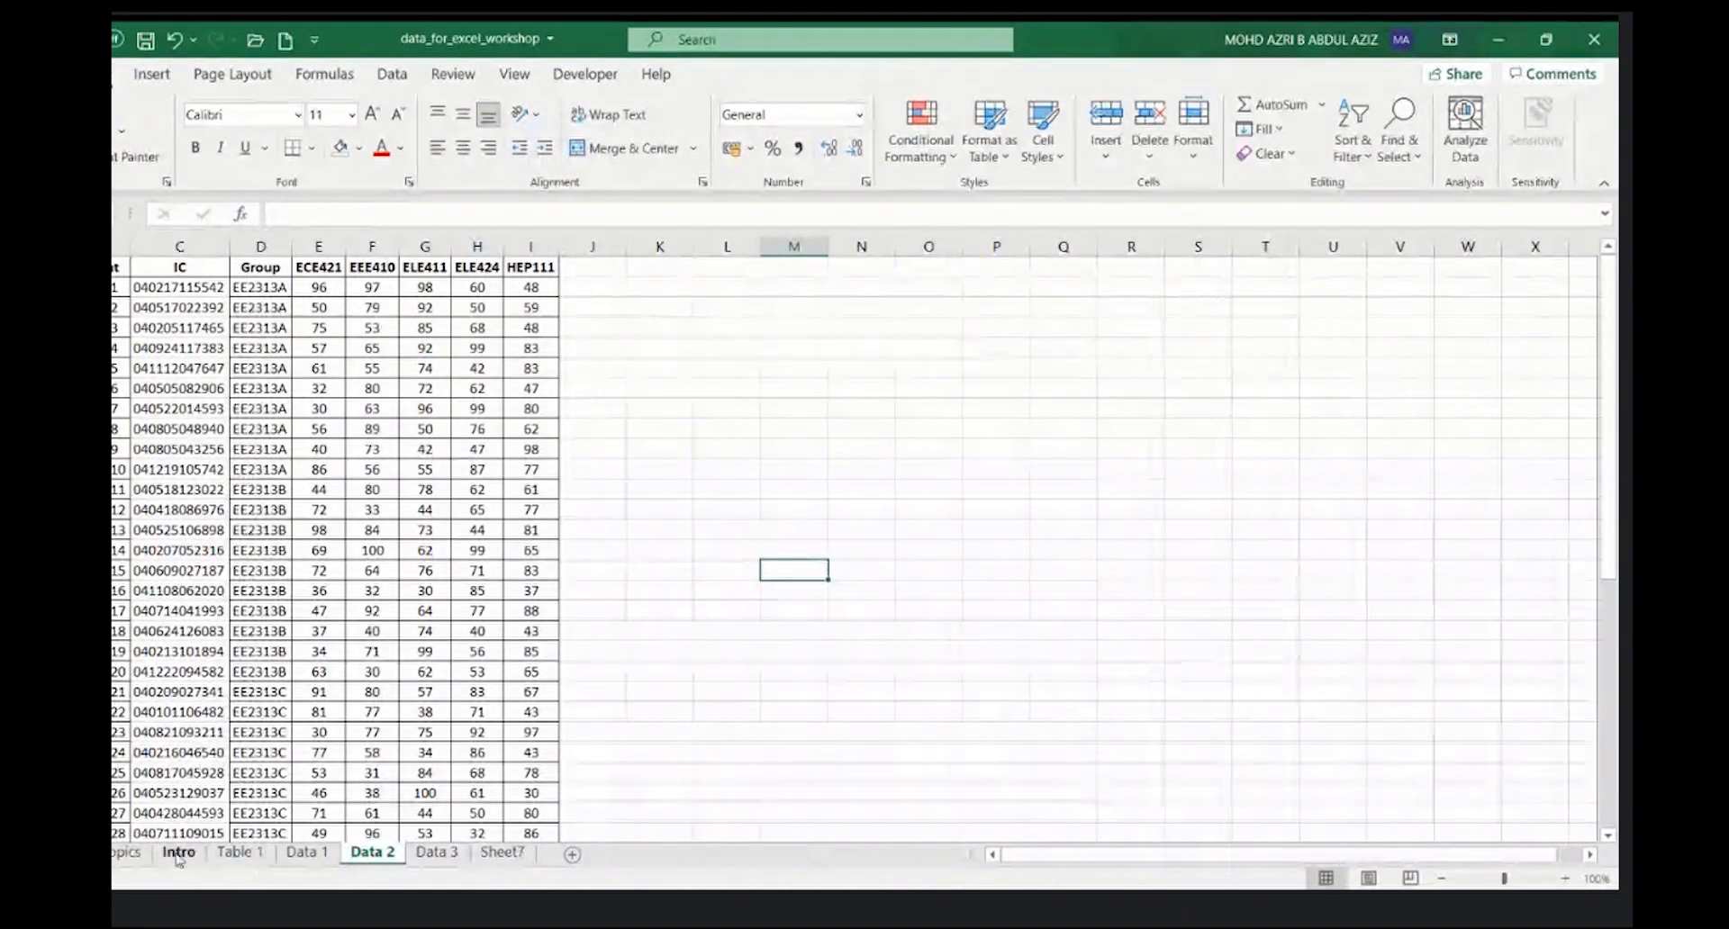
{"action": "left_click", "coordinate": [128, 853]}
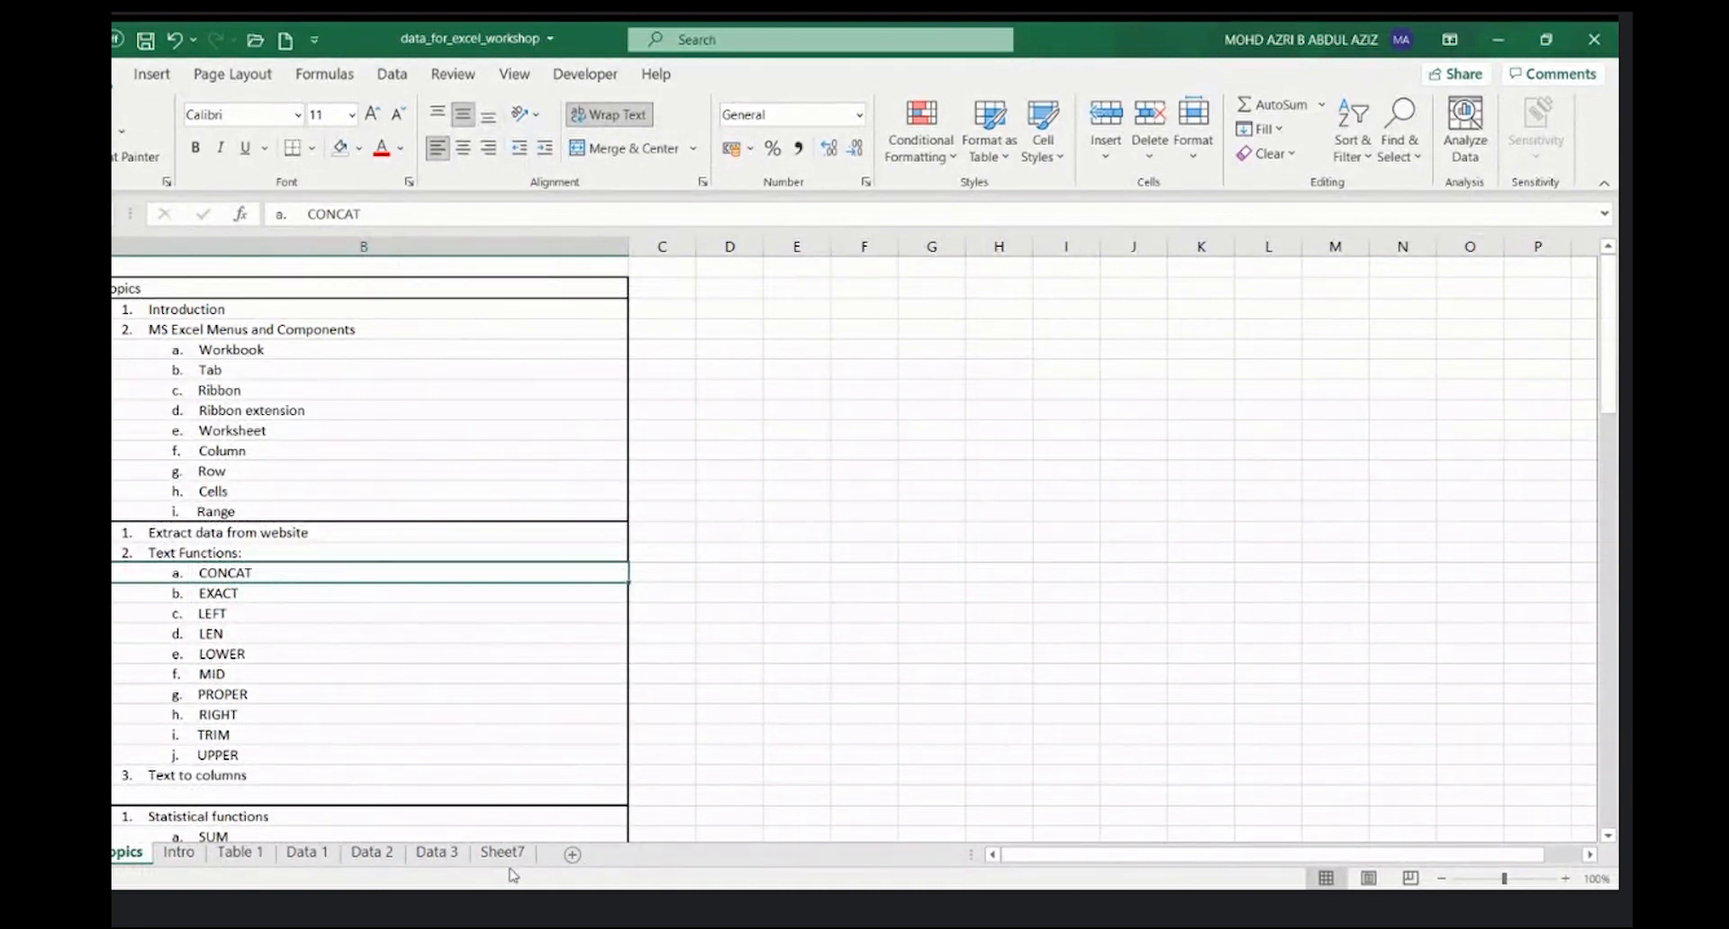
{"action": "left_click", "coordinate": [372, 853]}
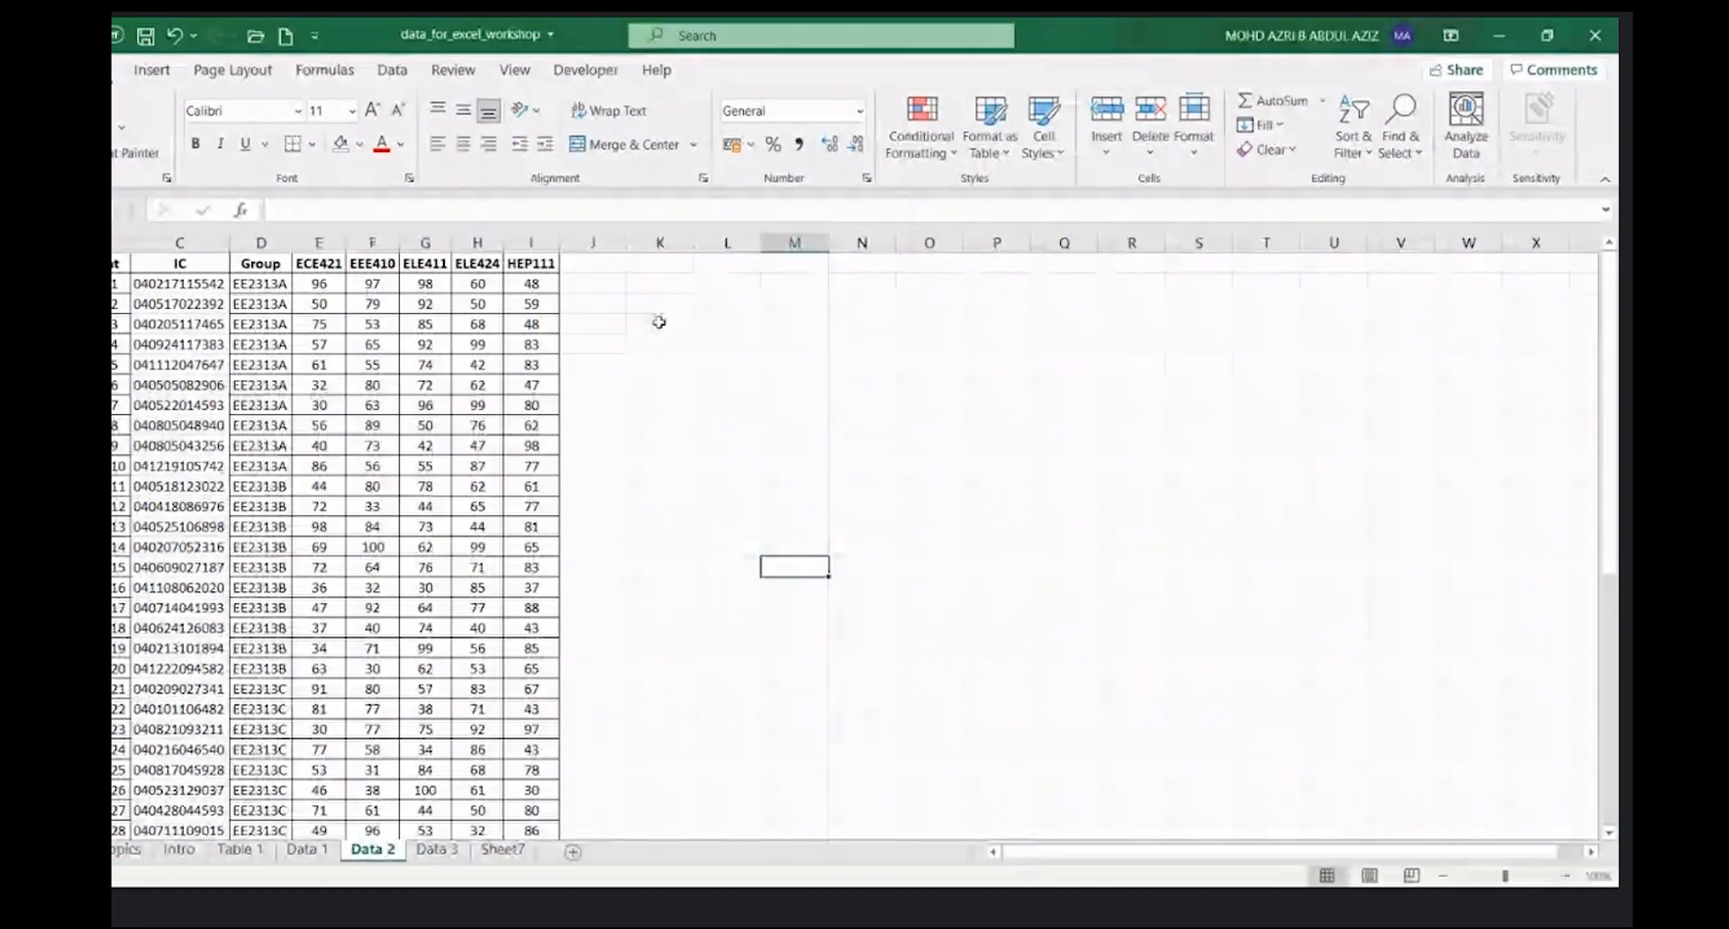
{"action": "left_click", "coordinate": [646, 283]}
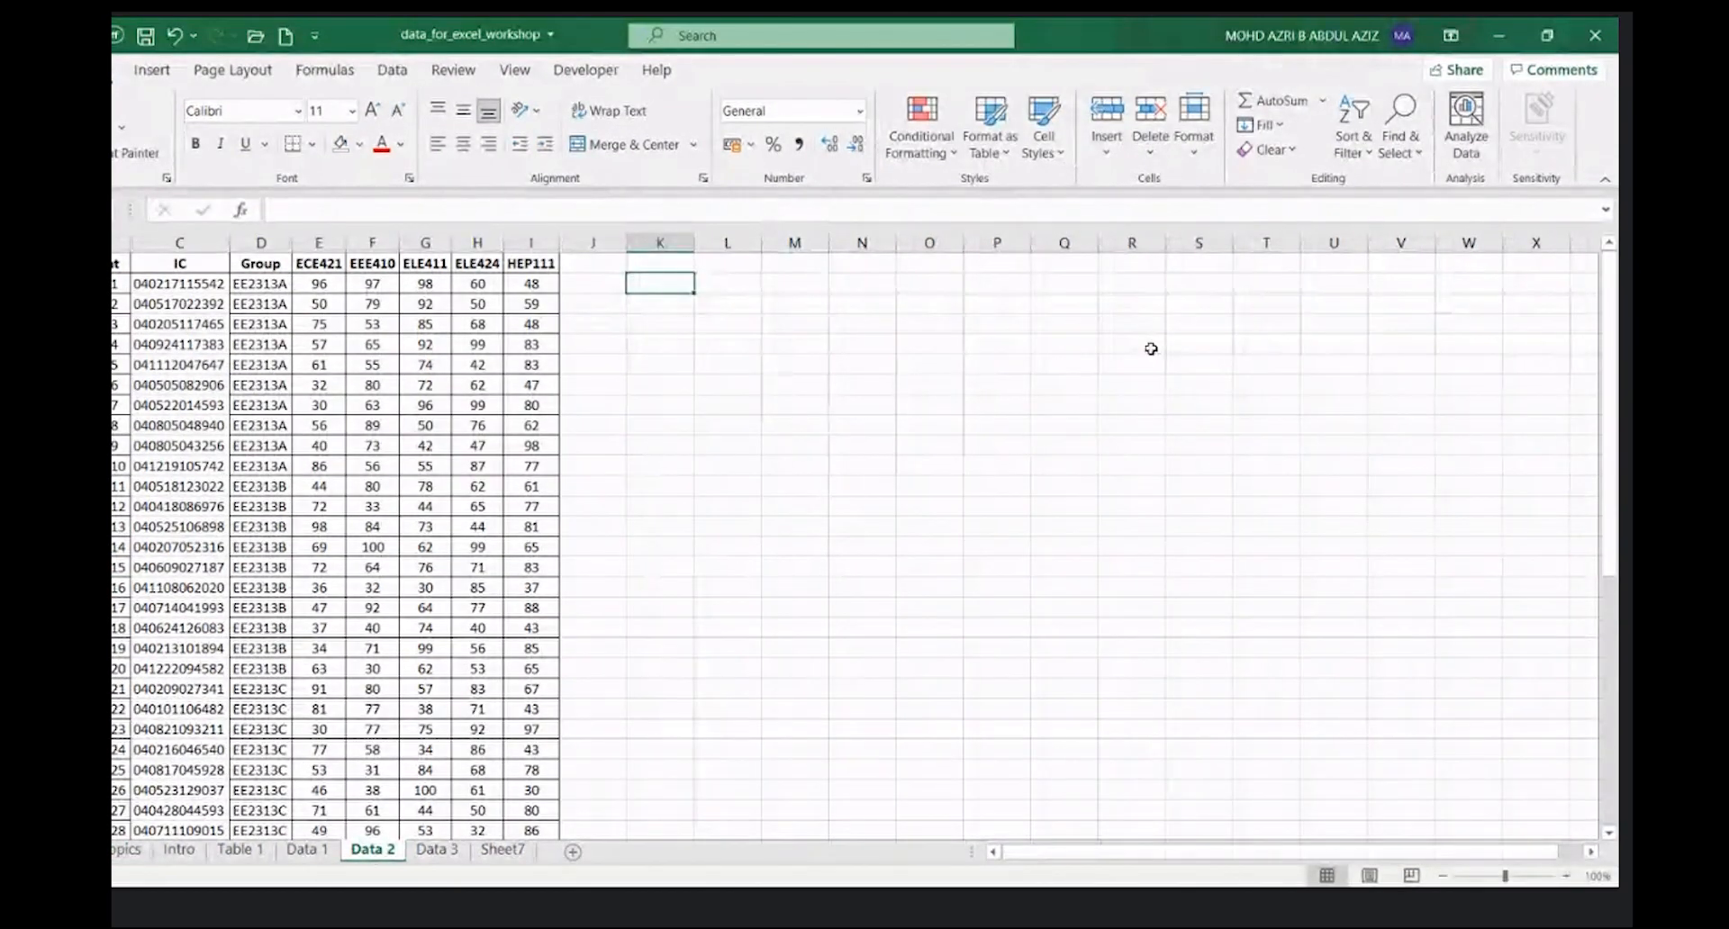
{"action": "type", "text": "="}
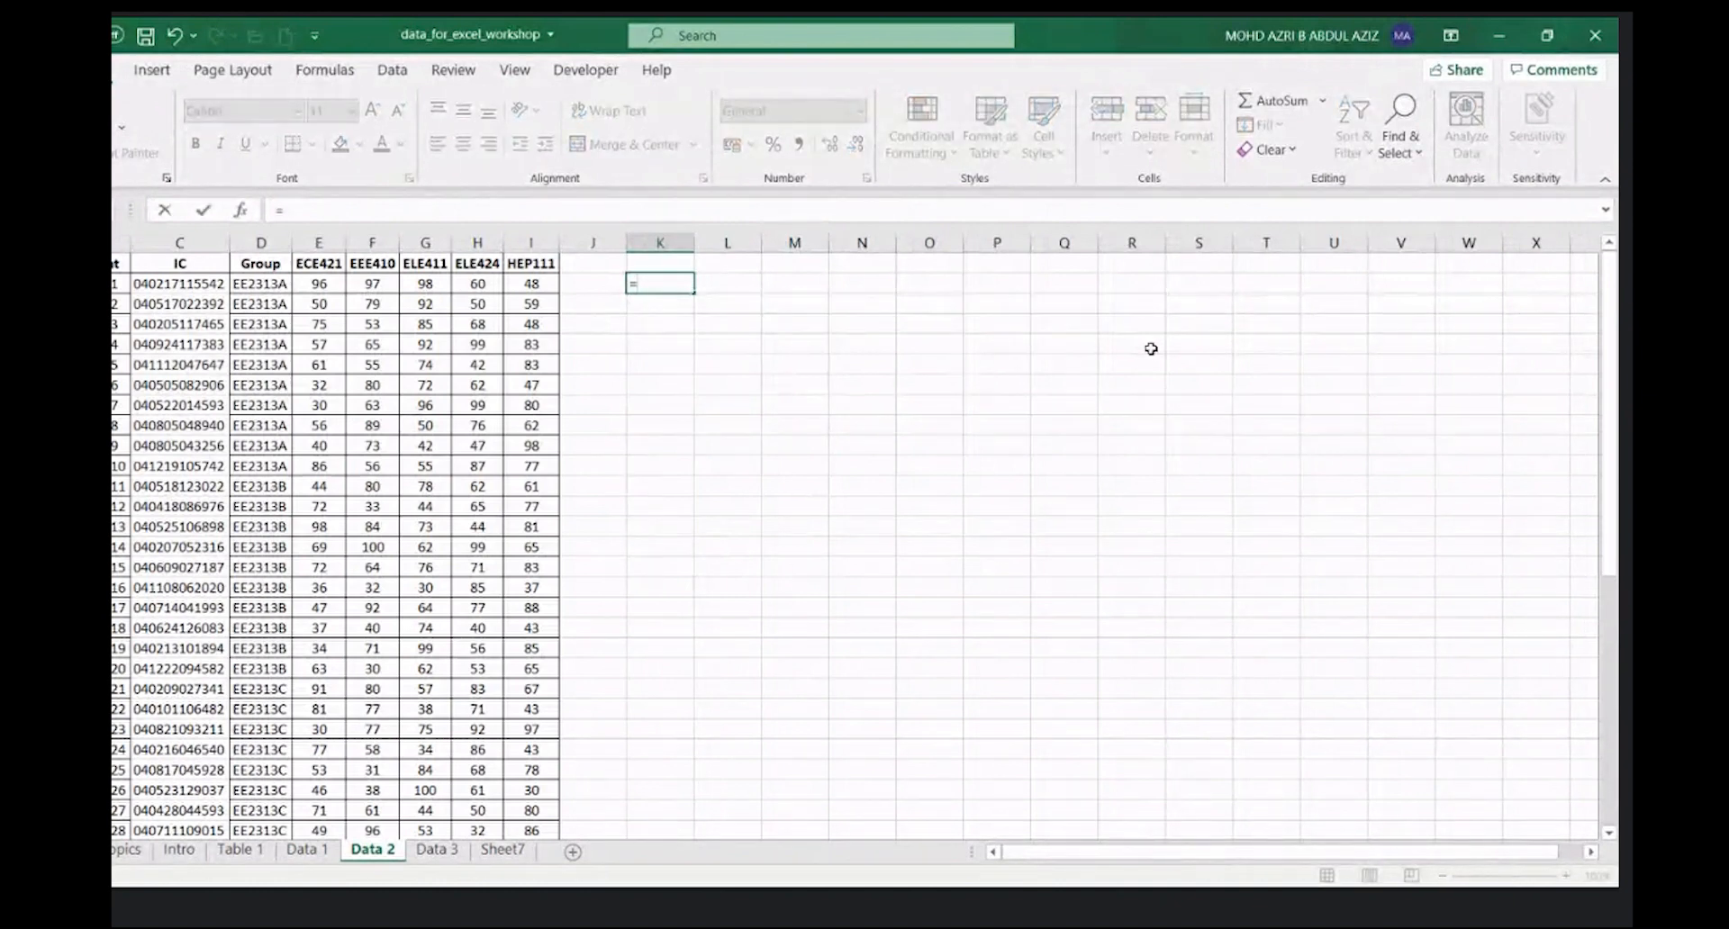
{"action": "type", "text": "con"}
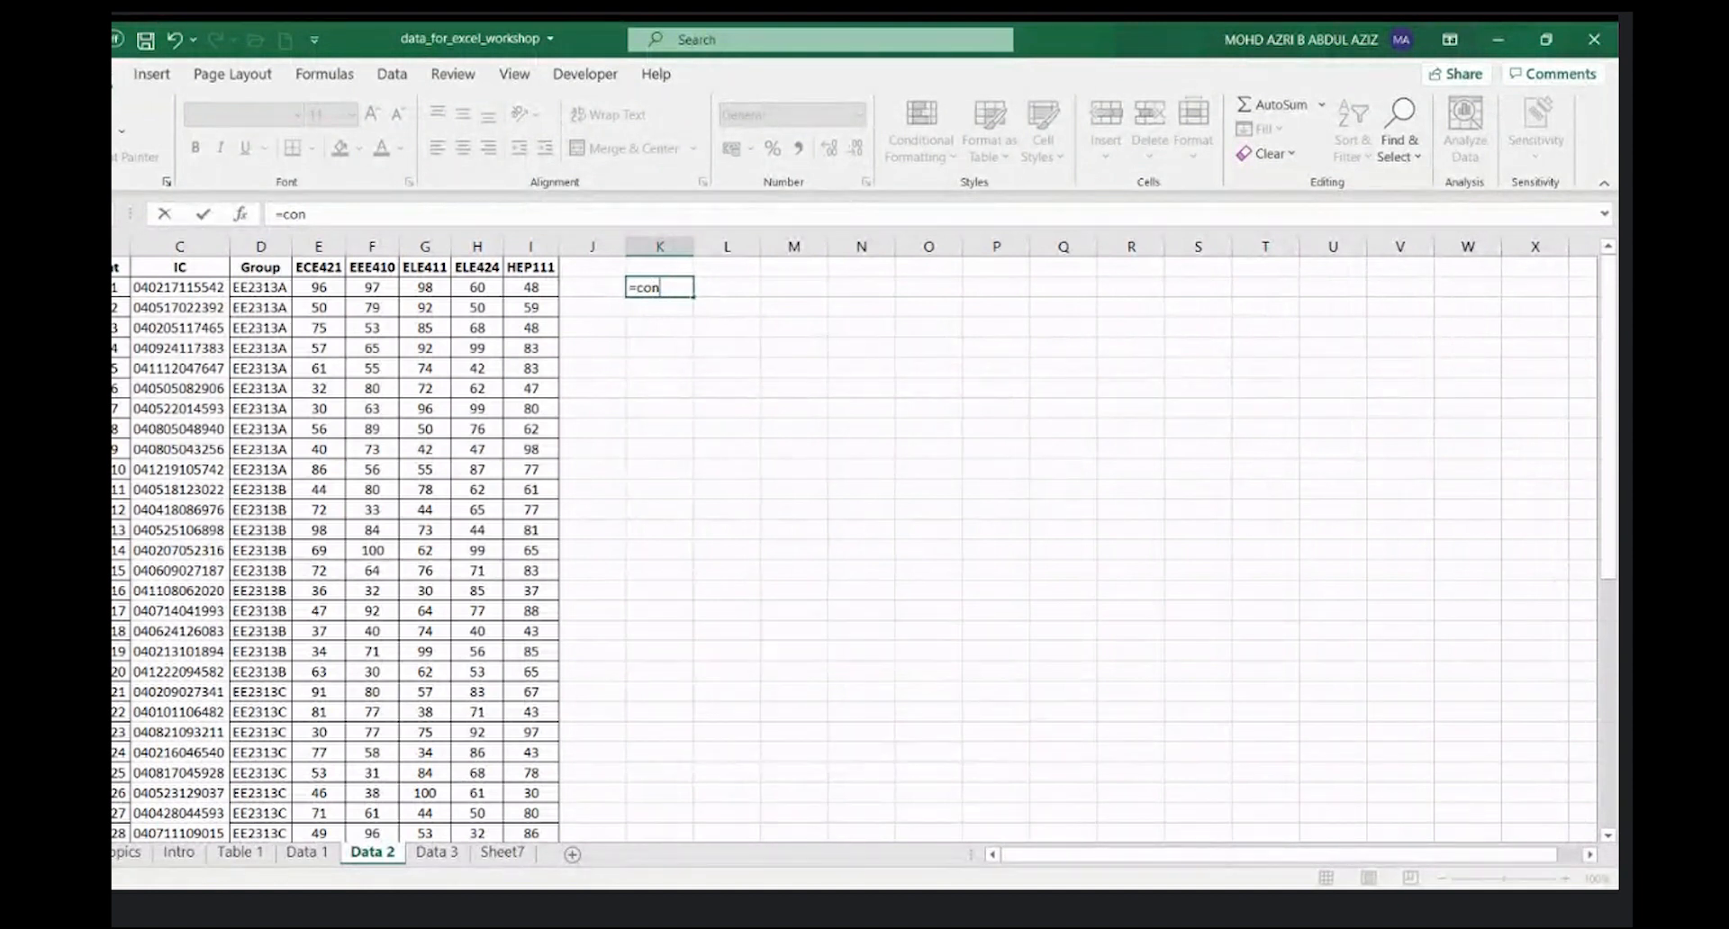
{"action": "key", "text": "Tab"}
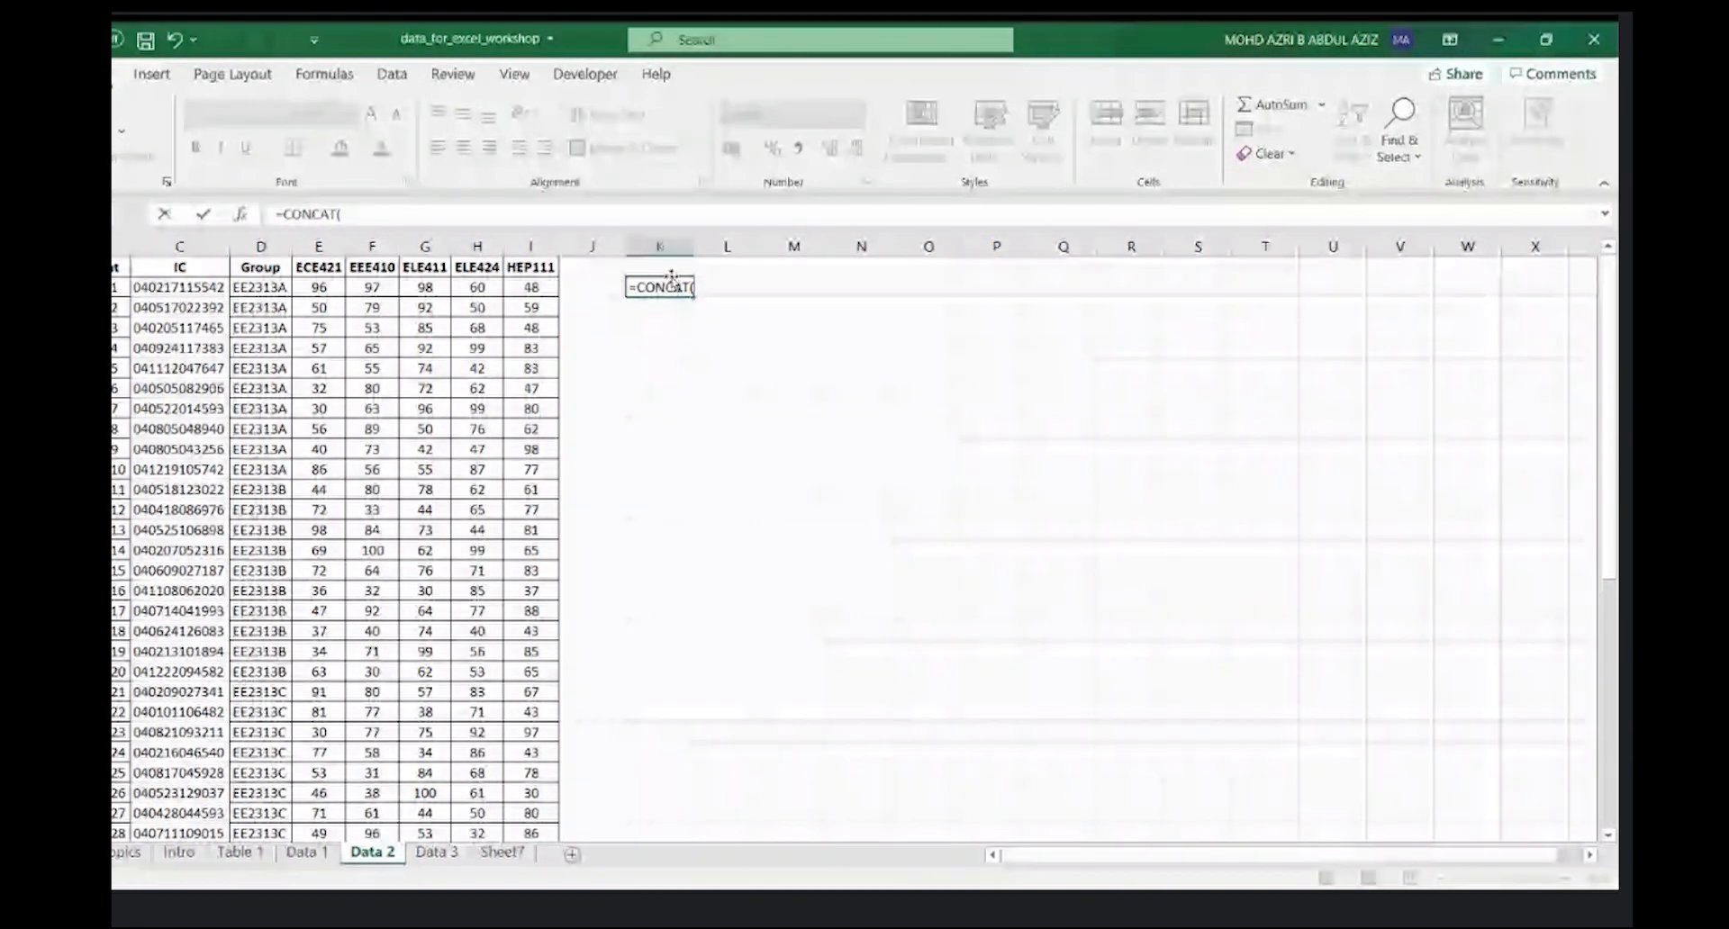
{"action": "type", "text": ")"}
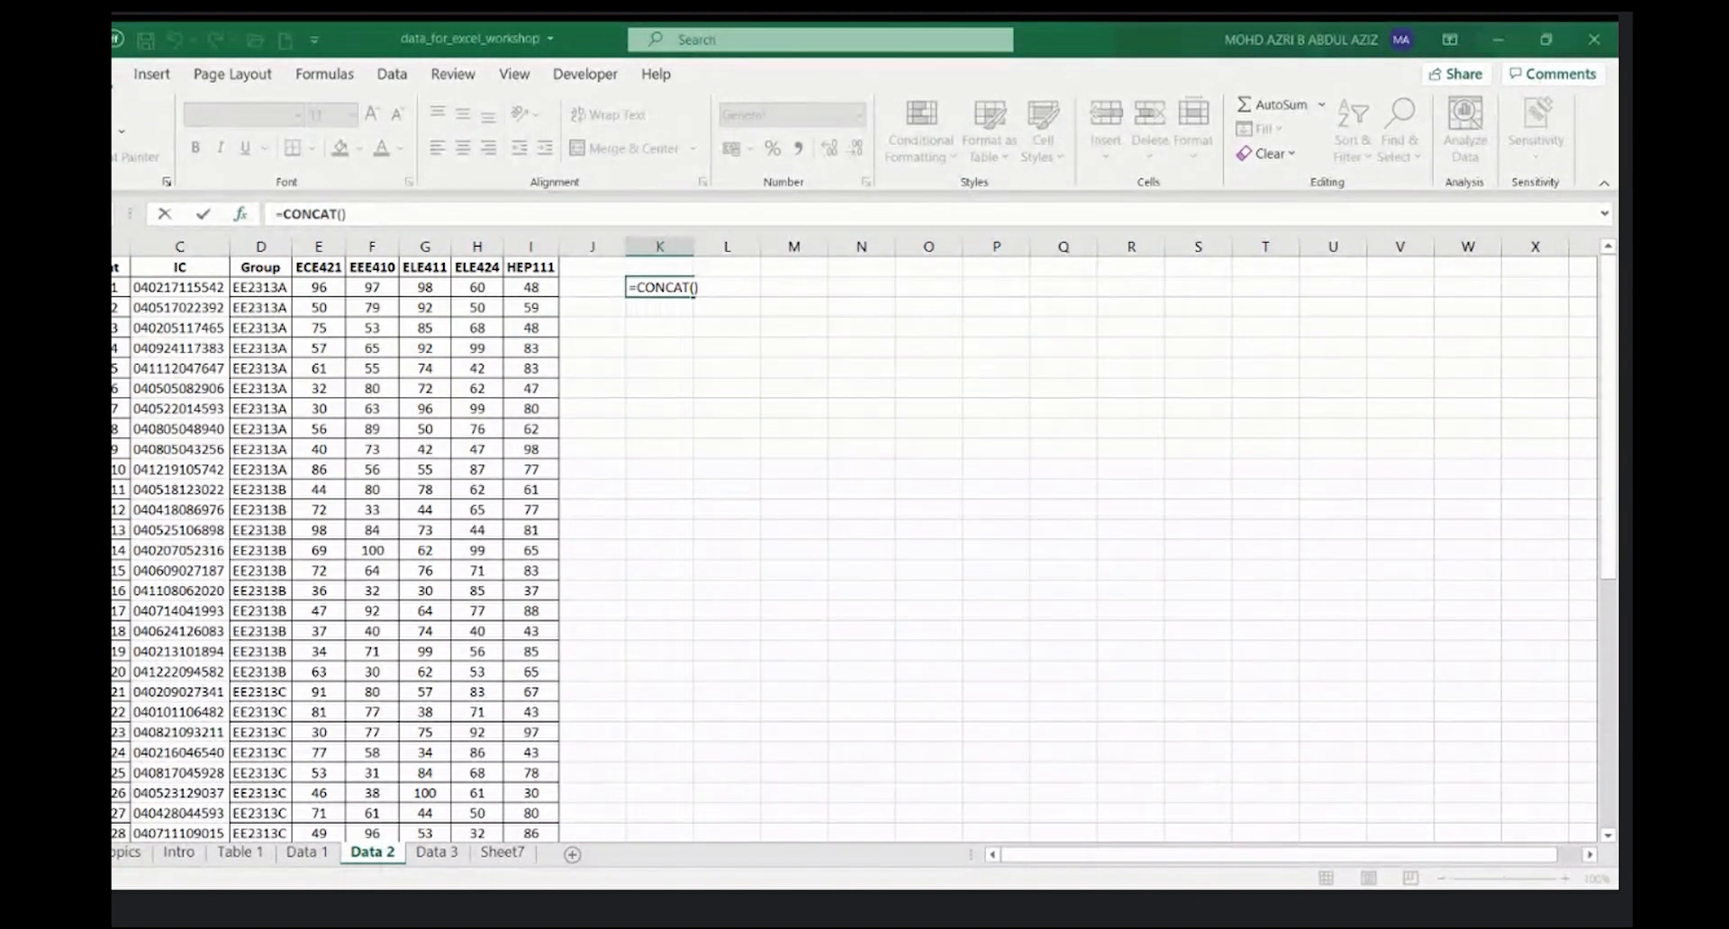
{"action": "type", "text": "\"A\",B"}
{"action": "key", "text": "BackSpace"}
{"action": "type", "text": "\"B\",C"}
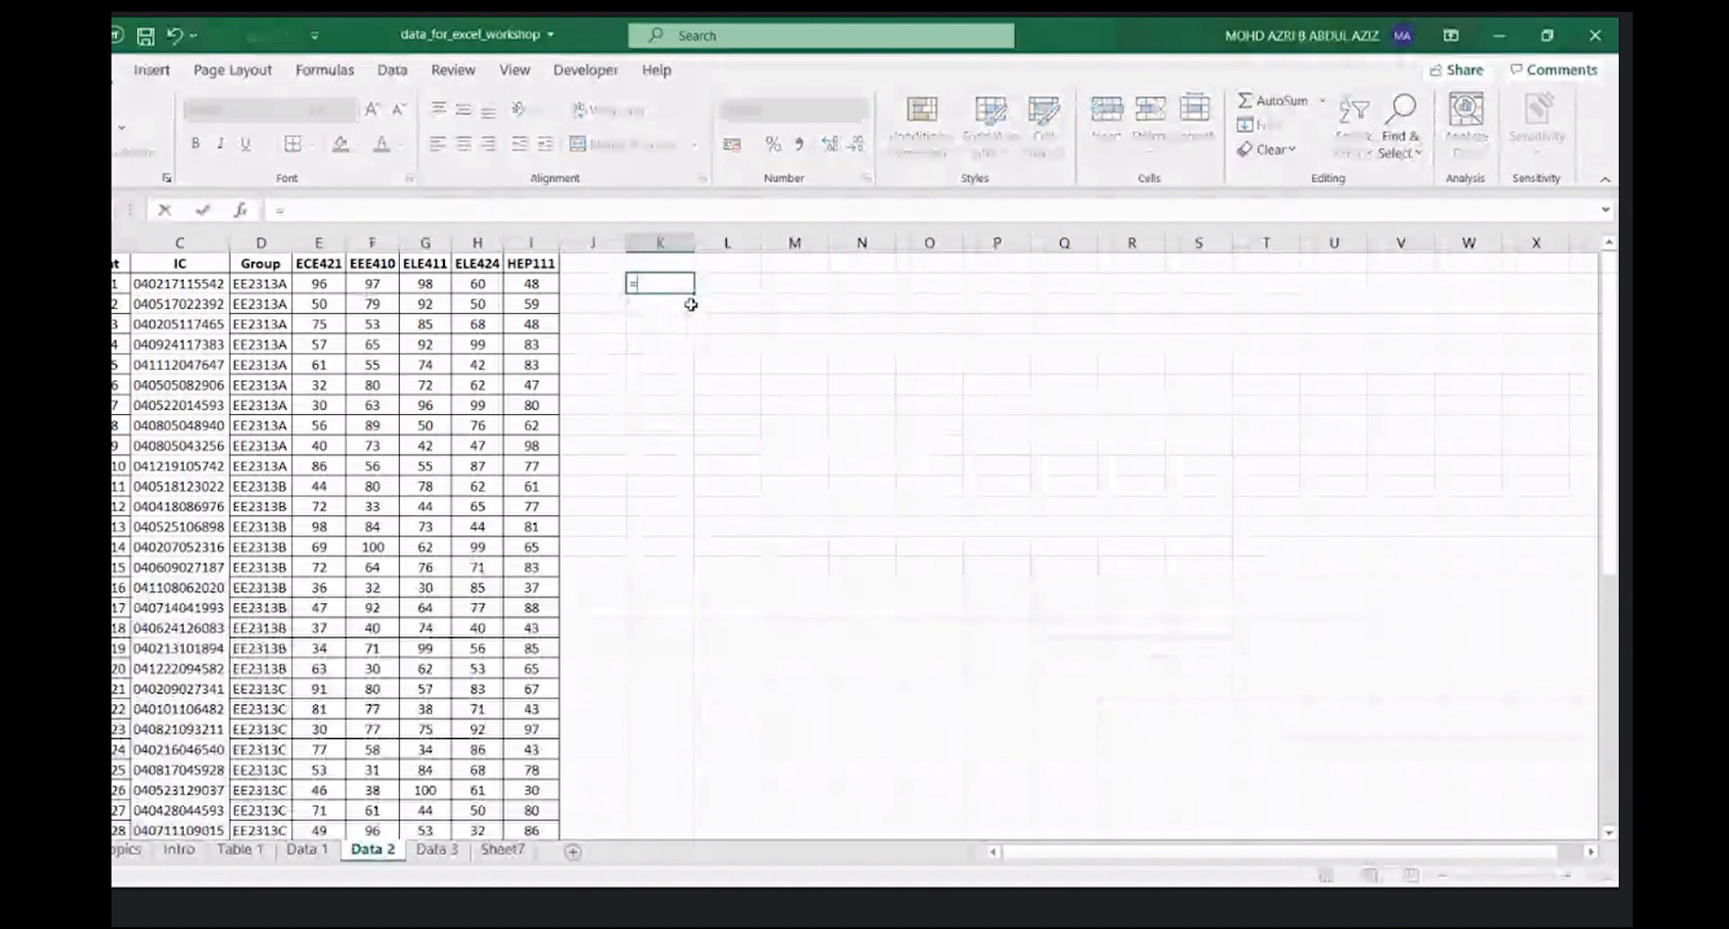
{"action": "key", "text": "Escape"}
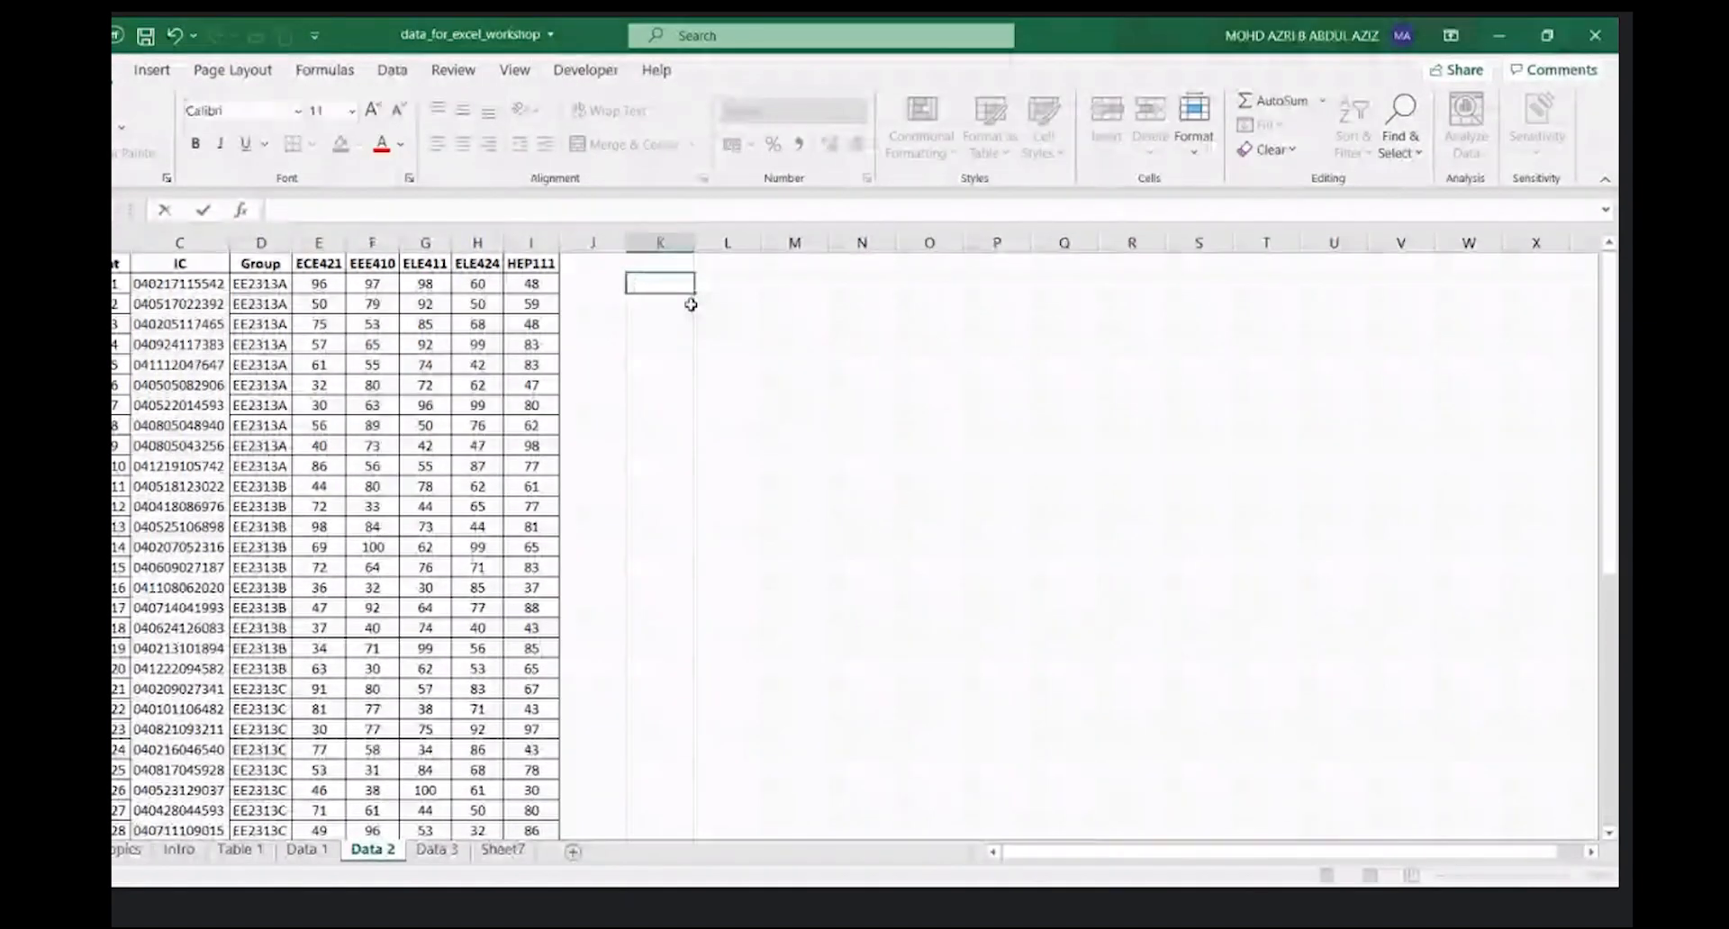
{"action": "left_click", "coordinate": [705, 380]}
- Enter =CONCAT(B2,D2) in cell K2 of the Data 2 sheet to join the first student's label and group
{"action": "left_click", "coordinate": [120, 285]}
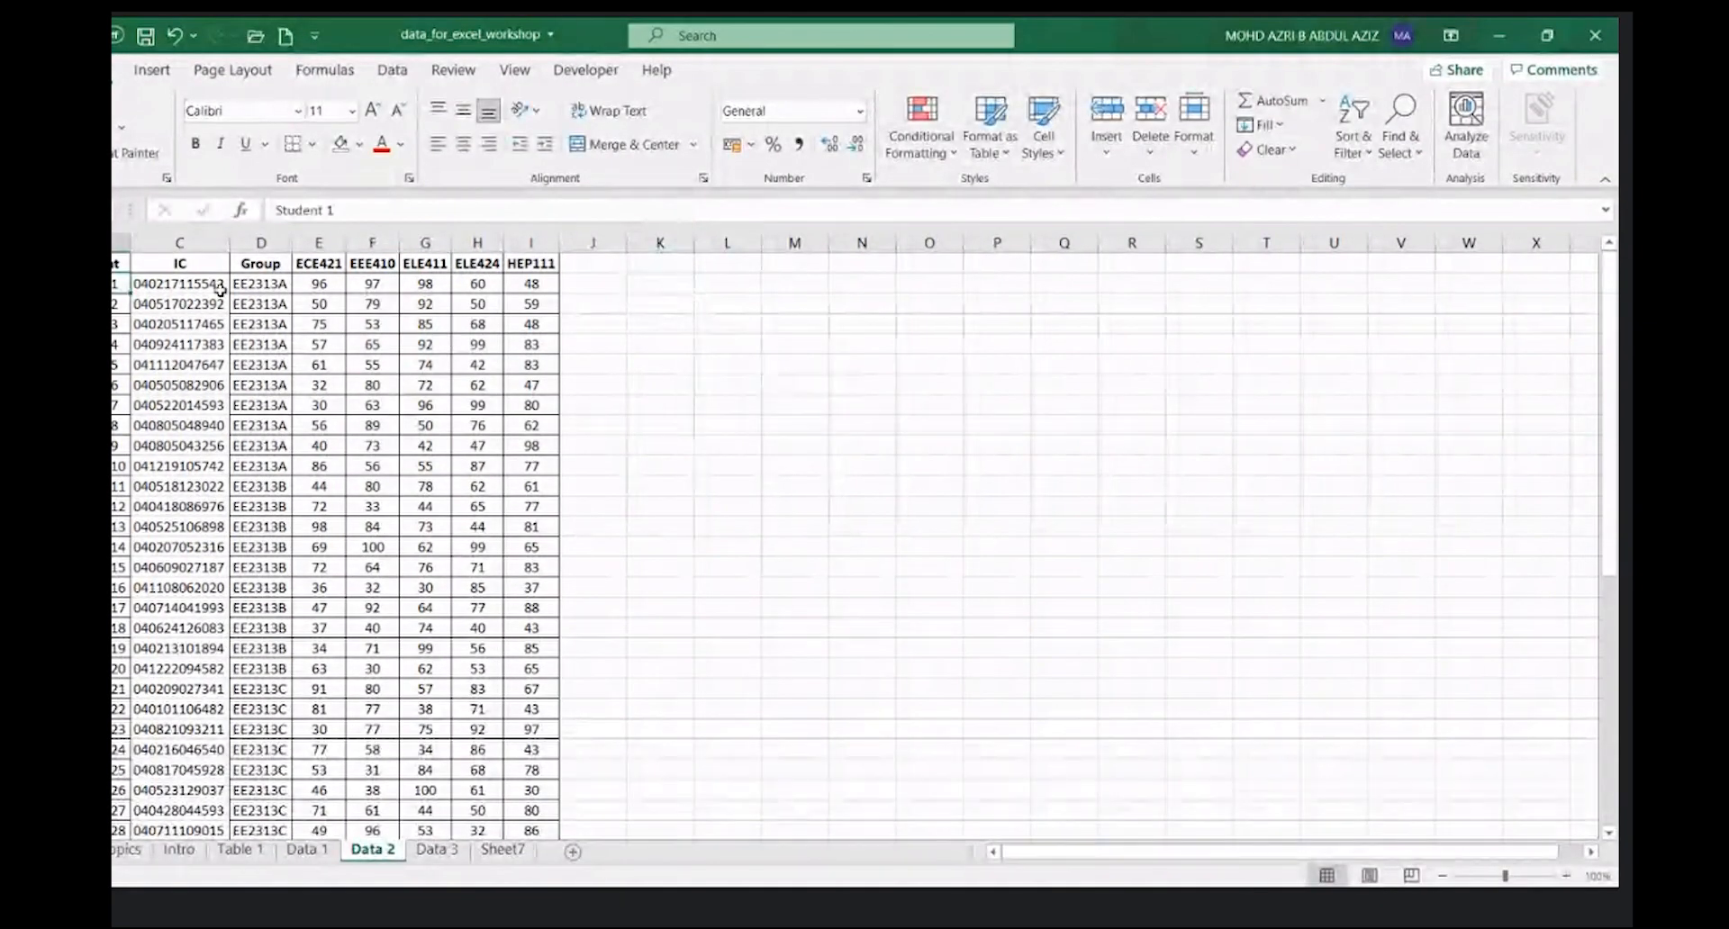
{"action": "left_click", "coordinate": [254, 283]}
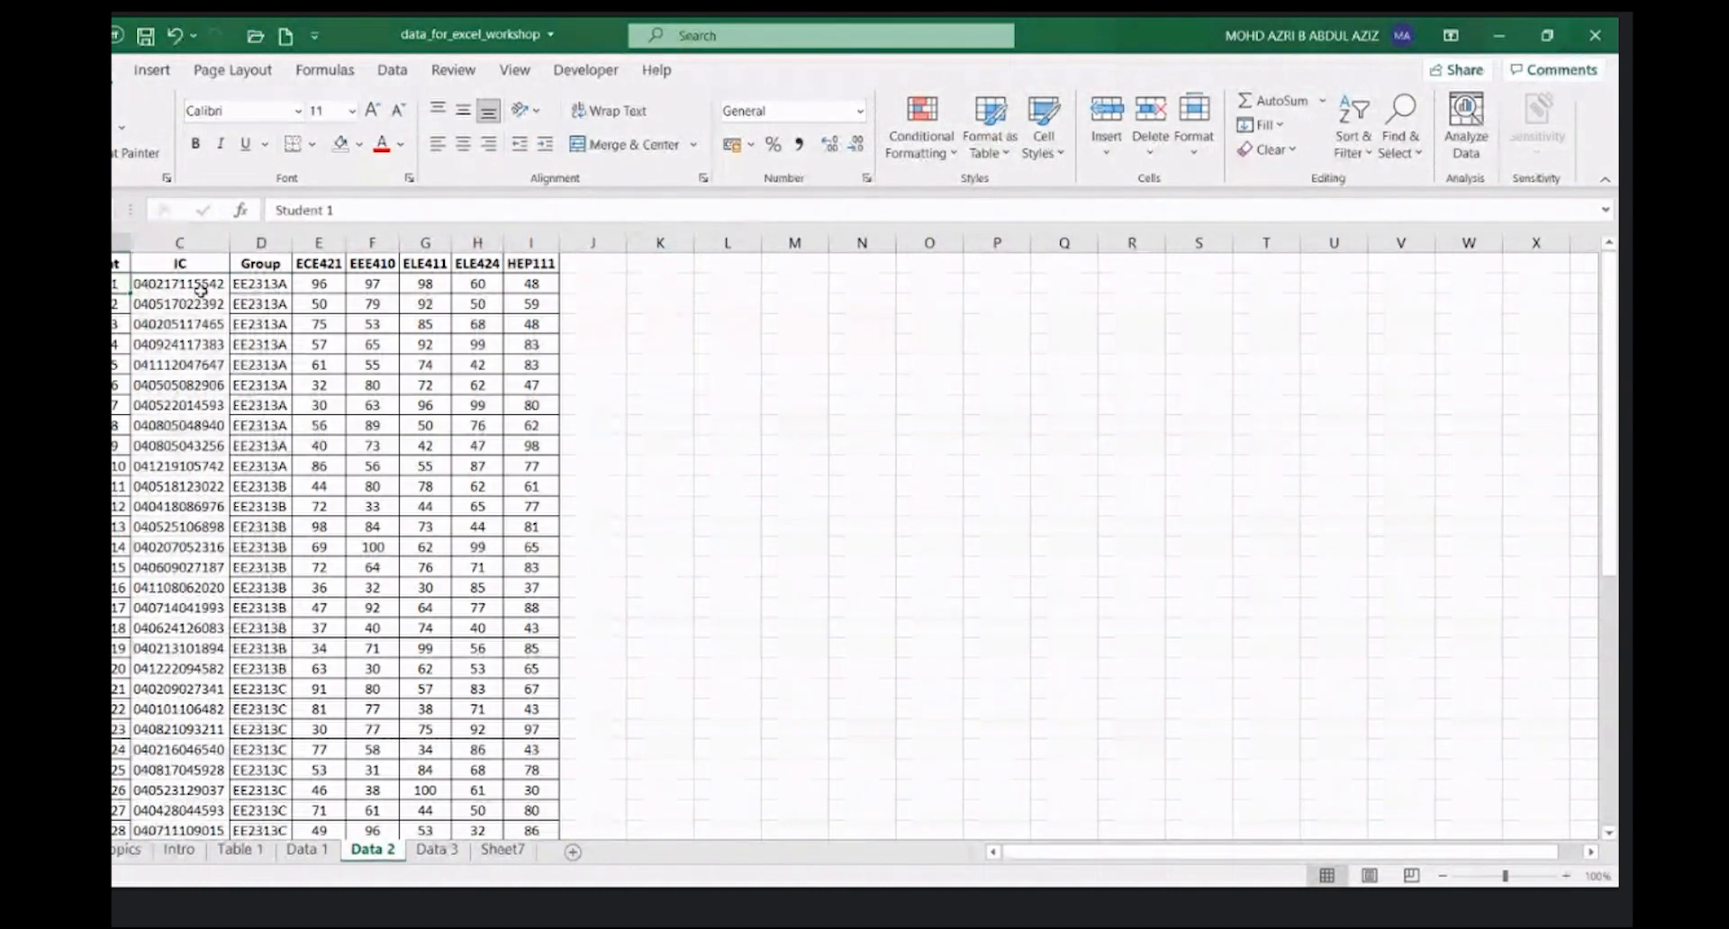
{"action": "left_click", "coordinate": [248, 285]}
{"action": "left_click", "coordinate": [653, 286]}
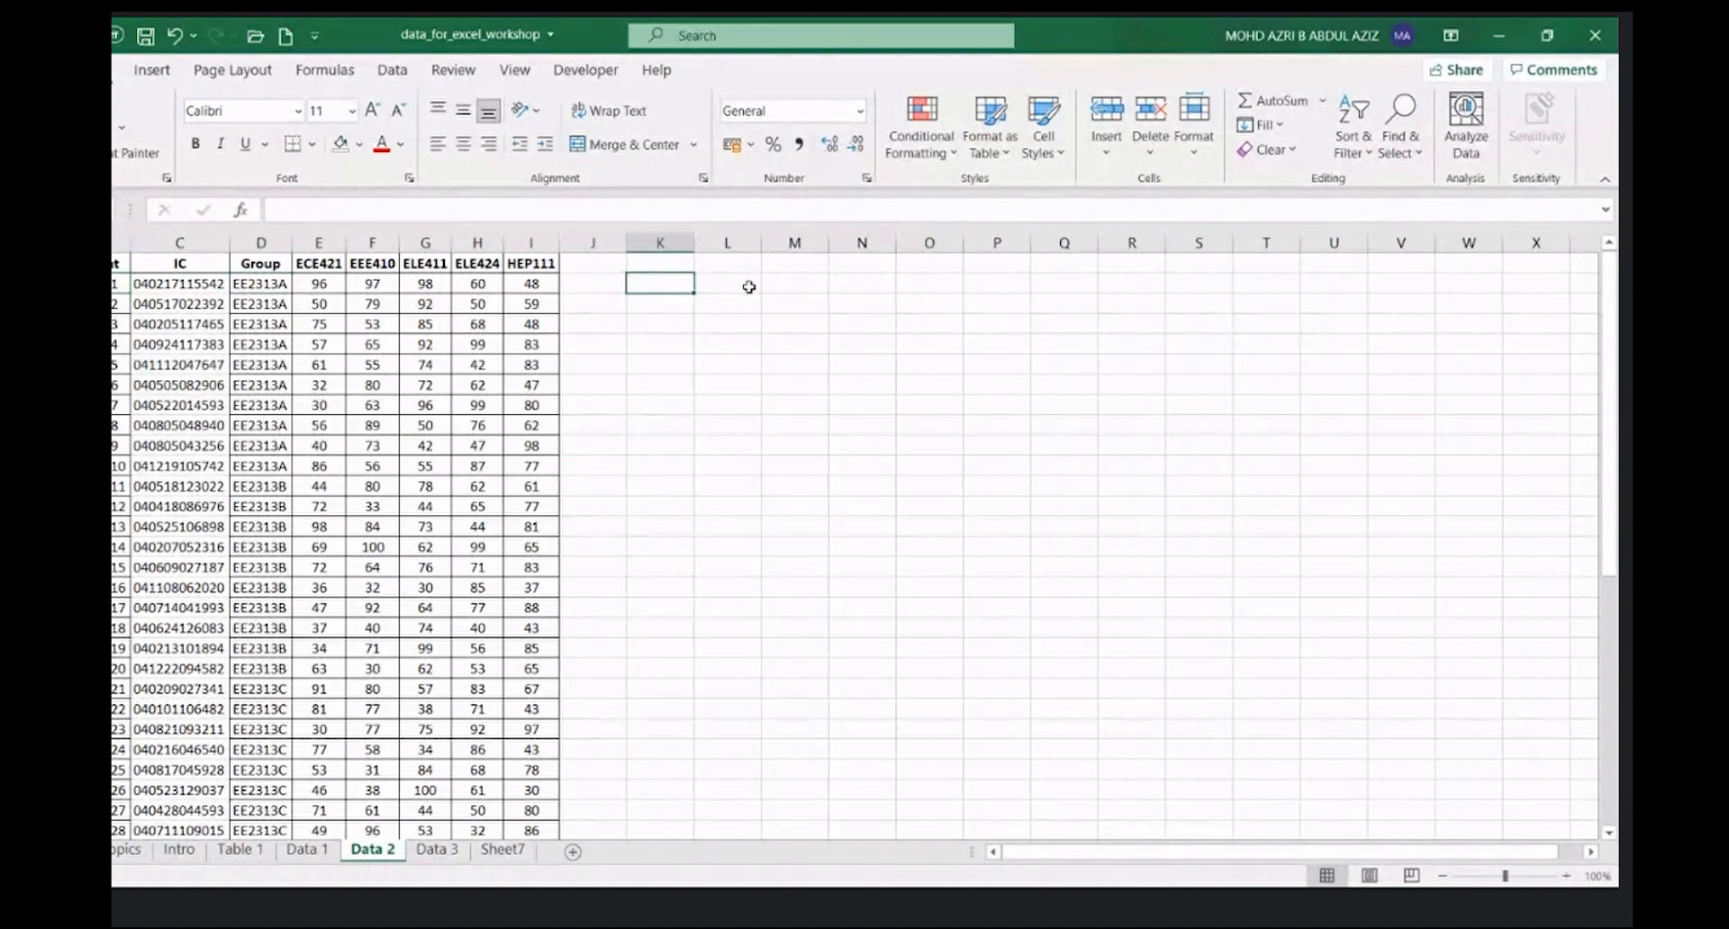
{"action": "type", "text": "=CONCAT("}
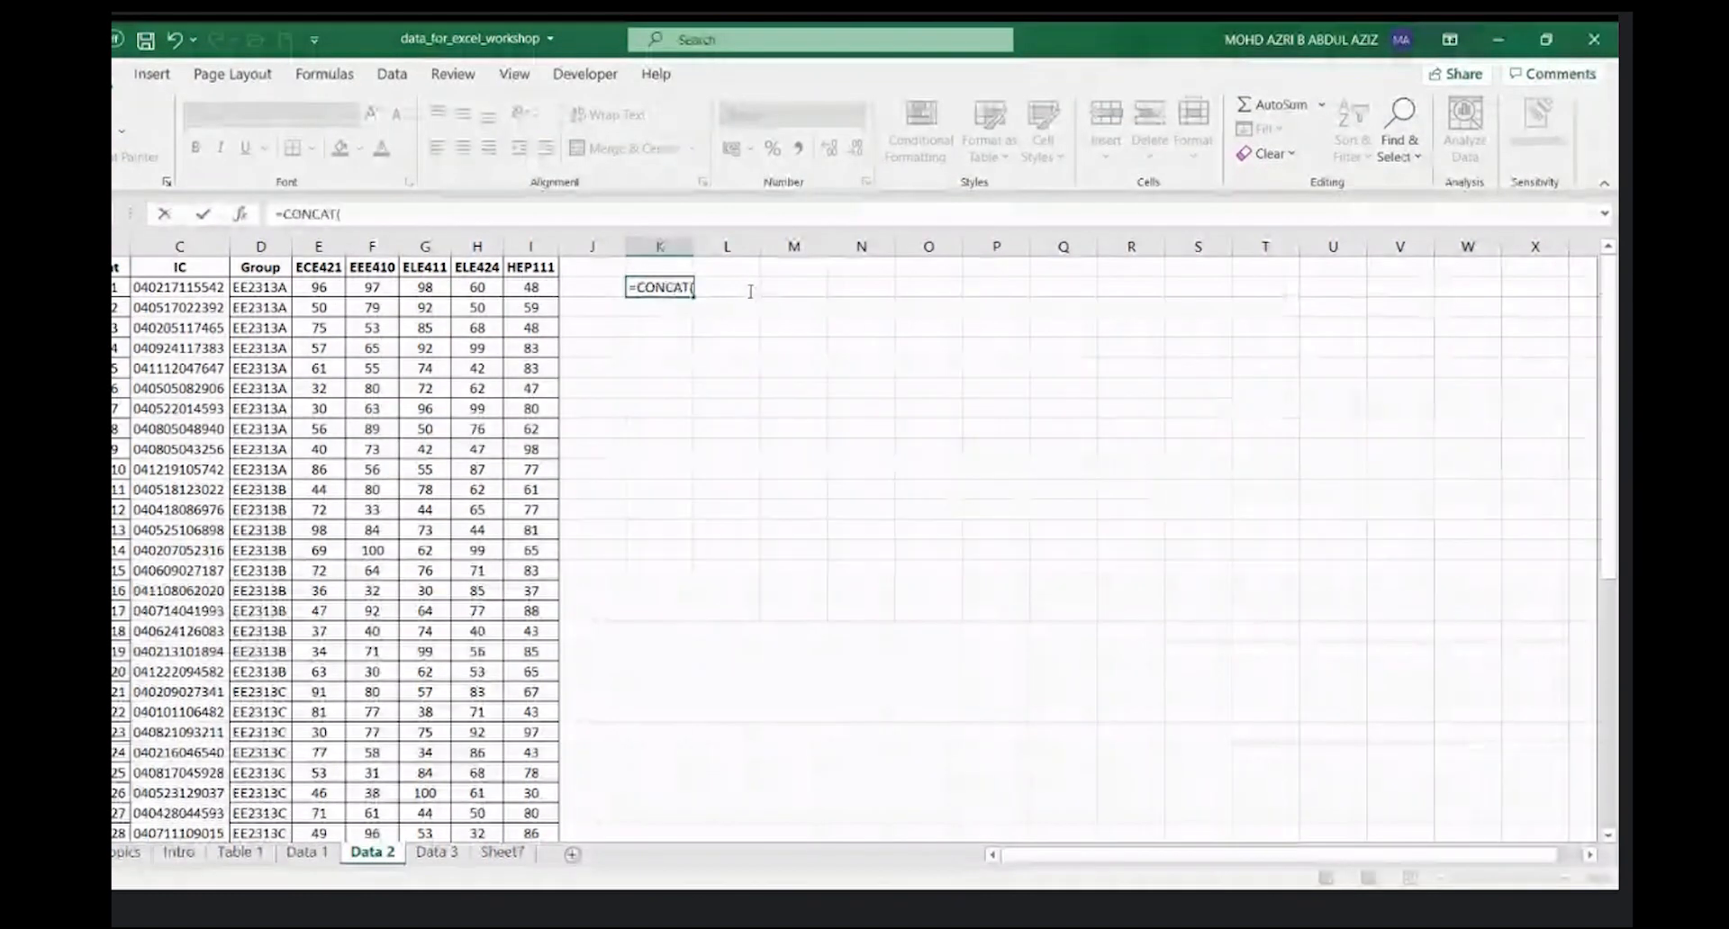
{"action": "left_click", "coordinate": [115, 287]}
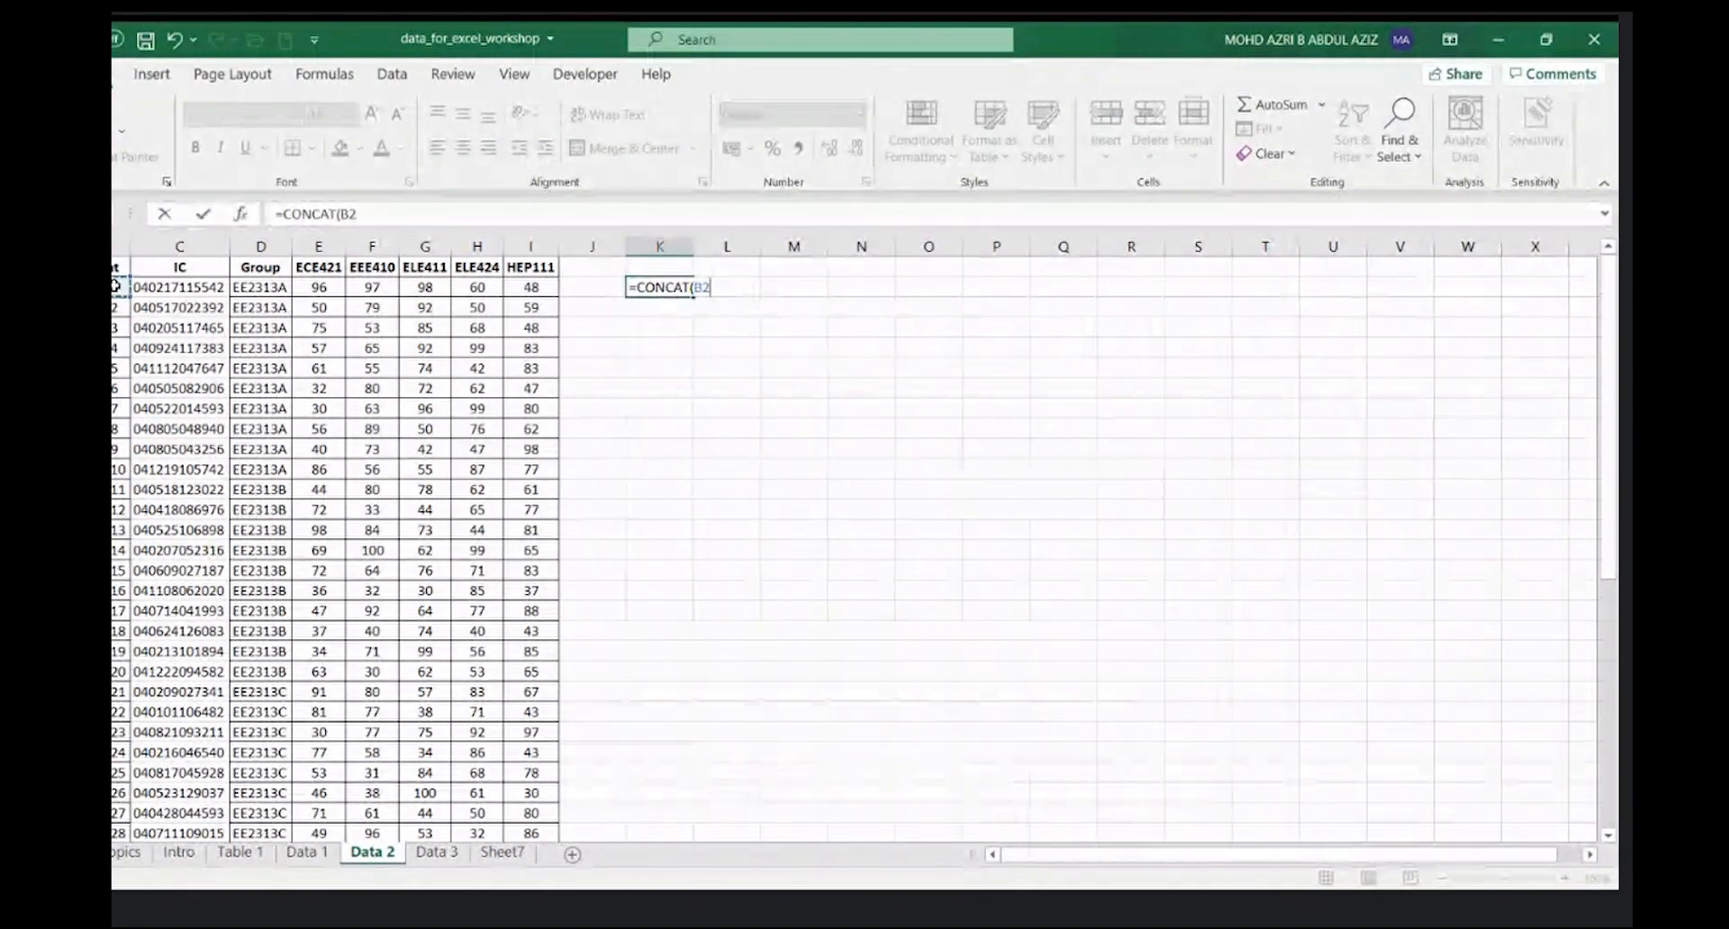
{"action": "type", "text": ","}
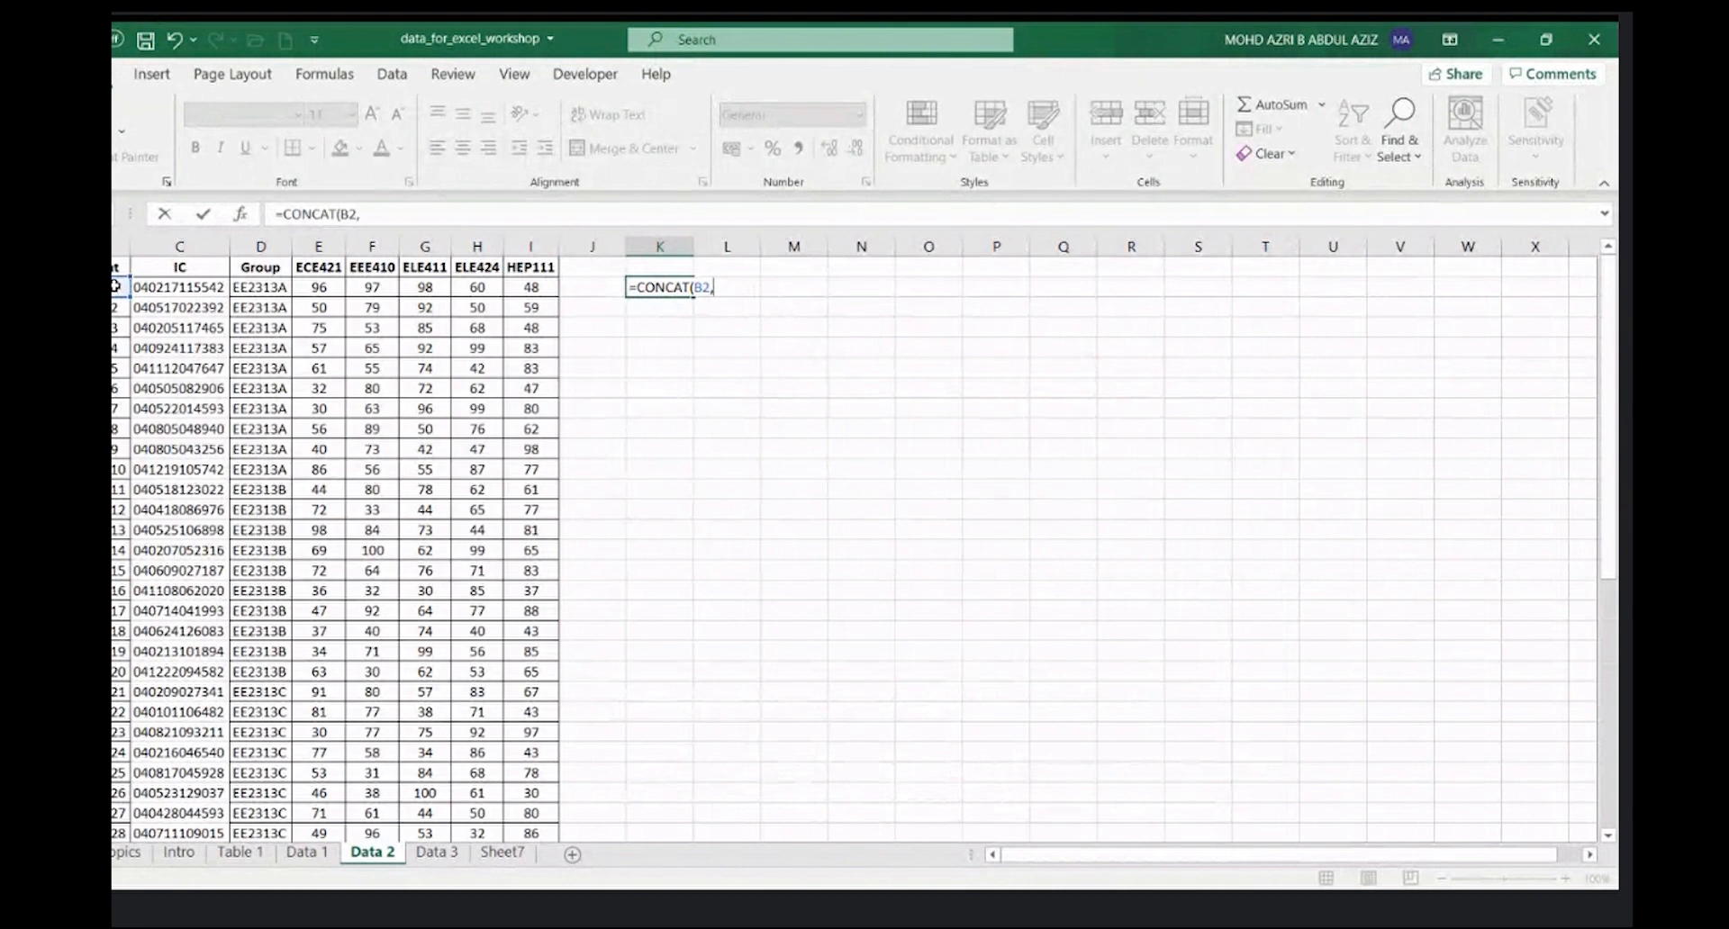
{"action": "left_click", "coordinate": [242, 288]}
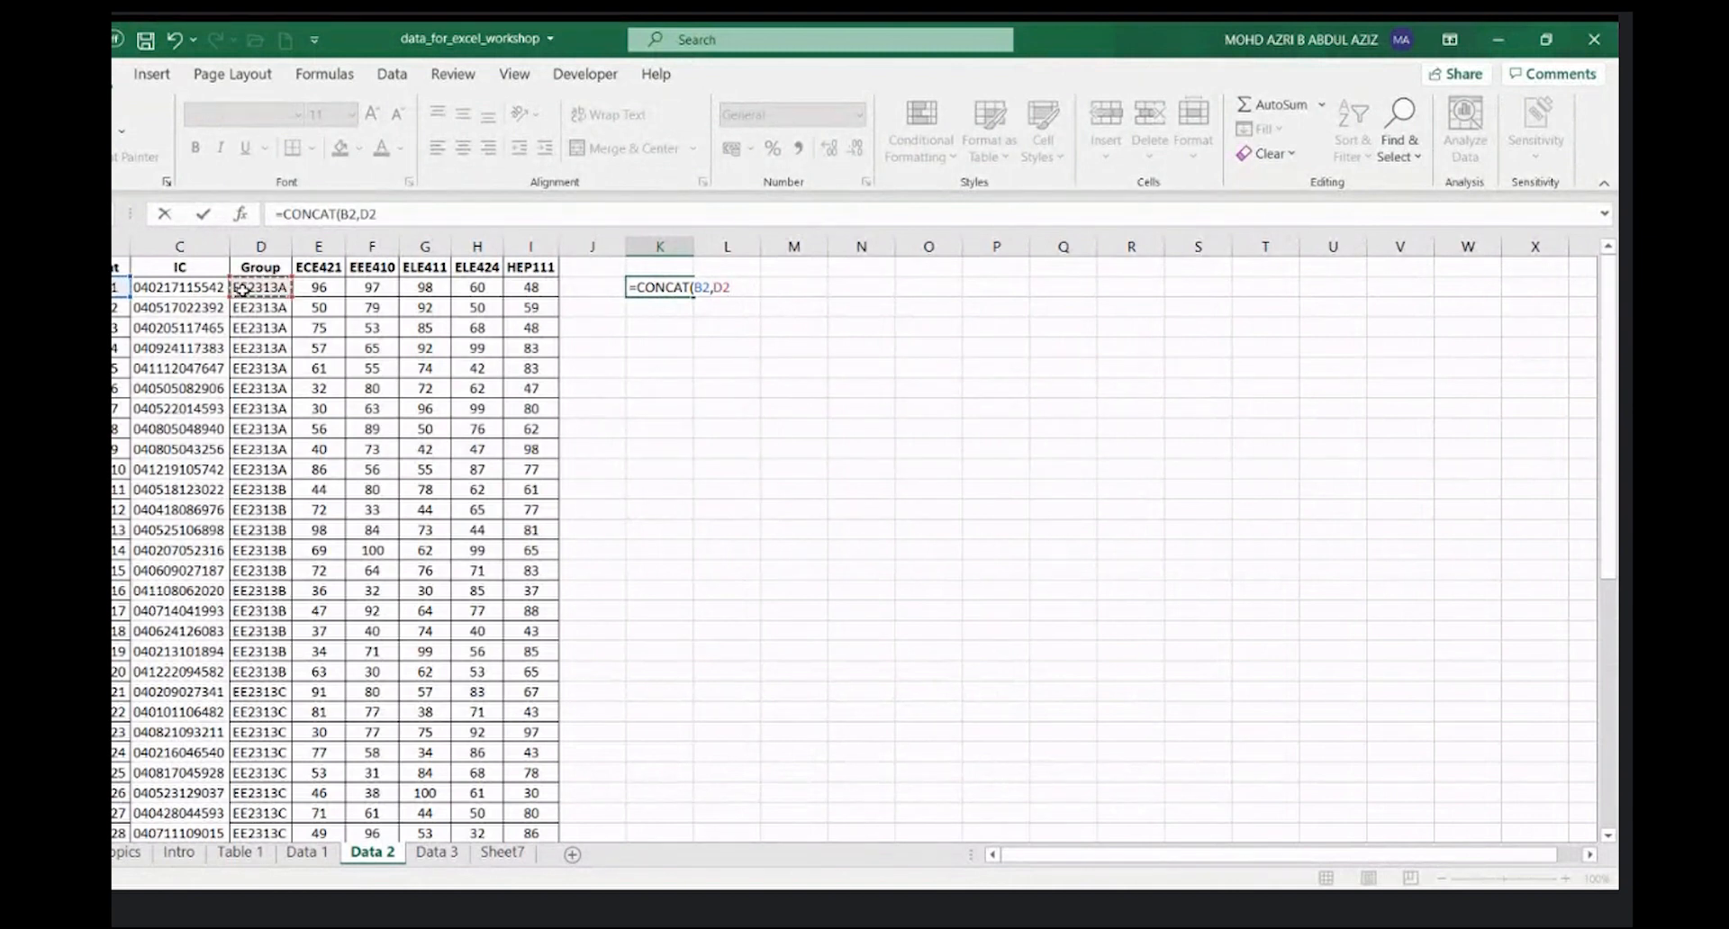
{"action": "type", "text": ","}
{"action": "key", "text": "Return"}
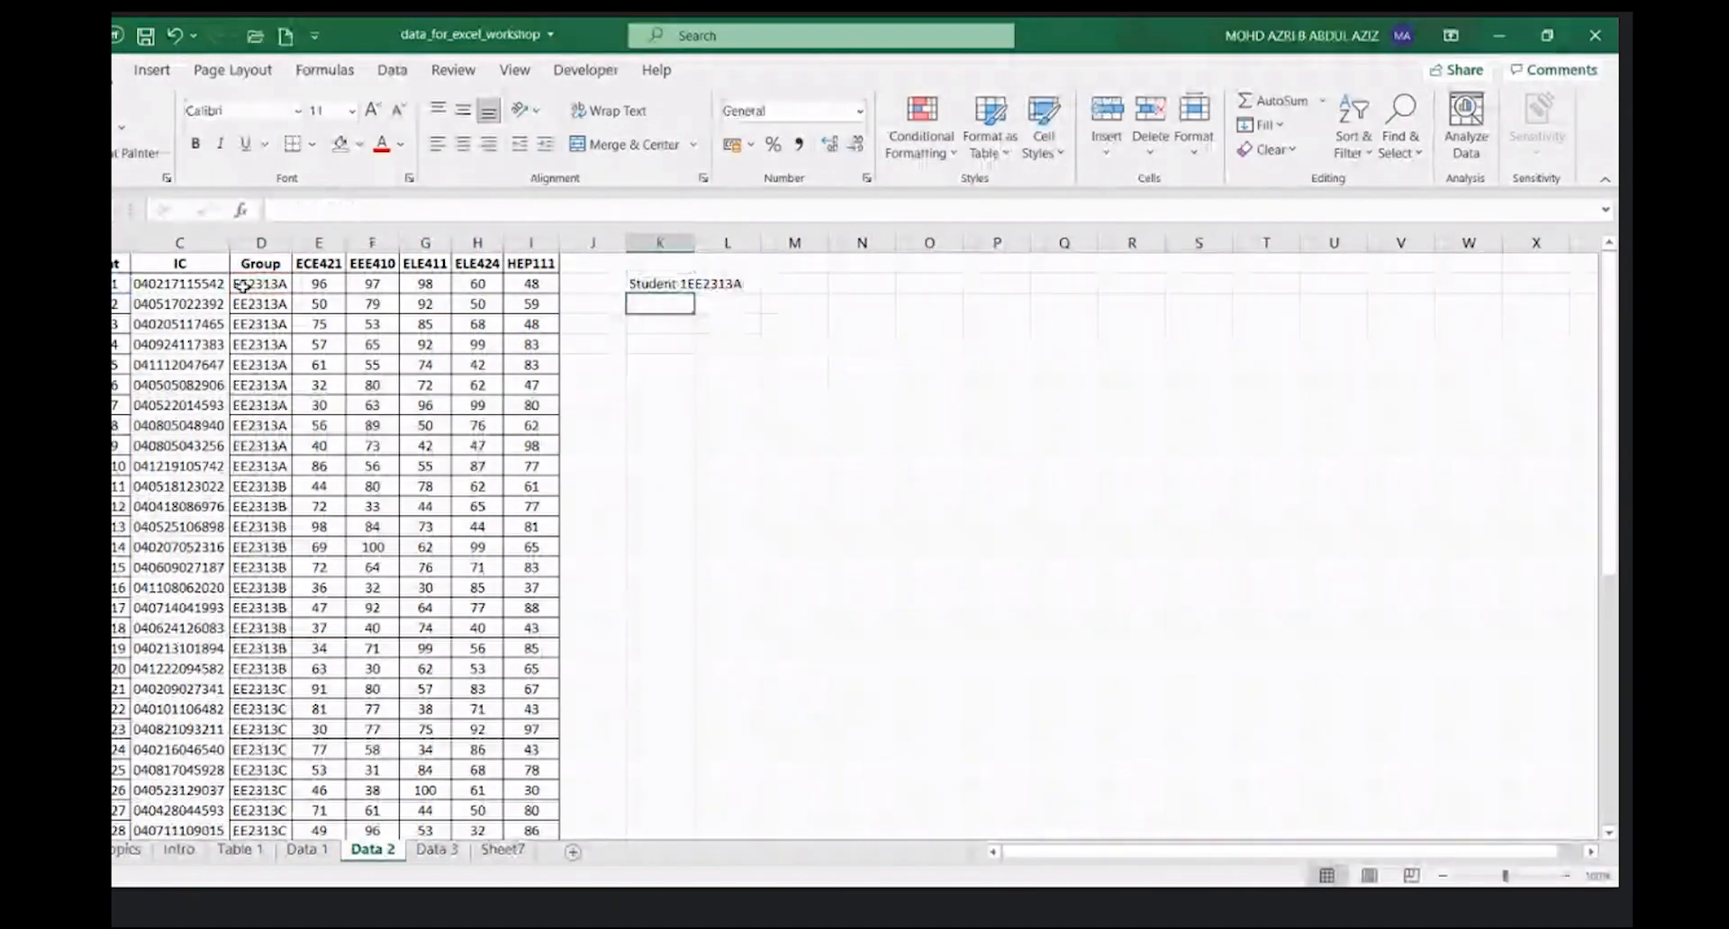
{"action": "key", "text": "Down"}
{"action": "key", "text": "Down"}
- Edit the formula in K2 to =CONCAT(B2," from group ",D2) so connecting text separates the student and group
{"action": "left_click", "coordinate": [660, 288]}
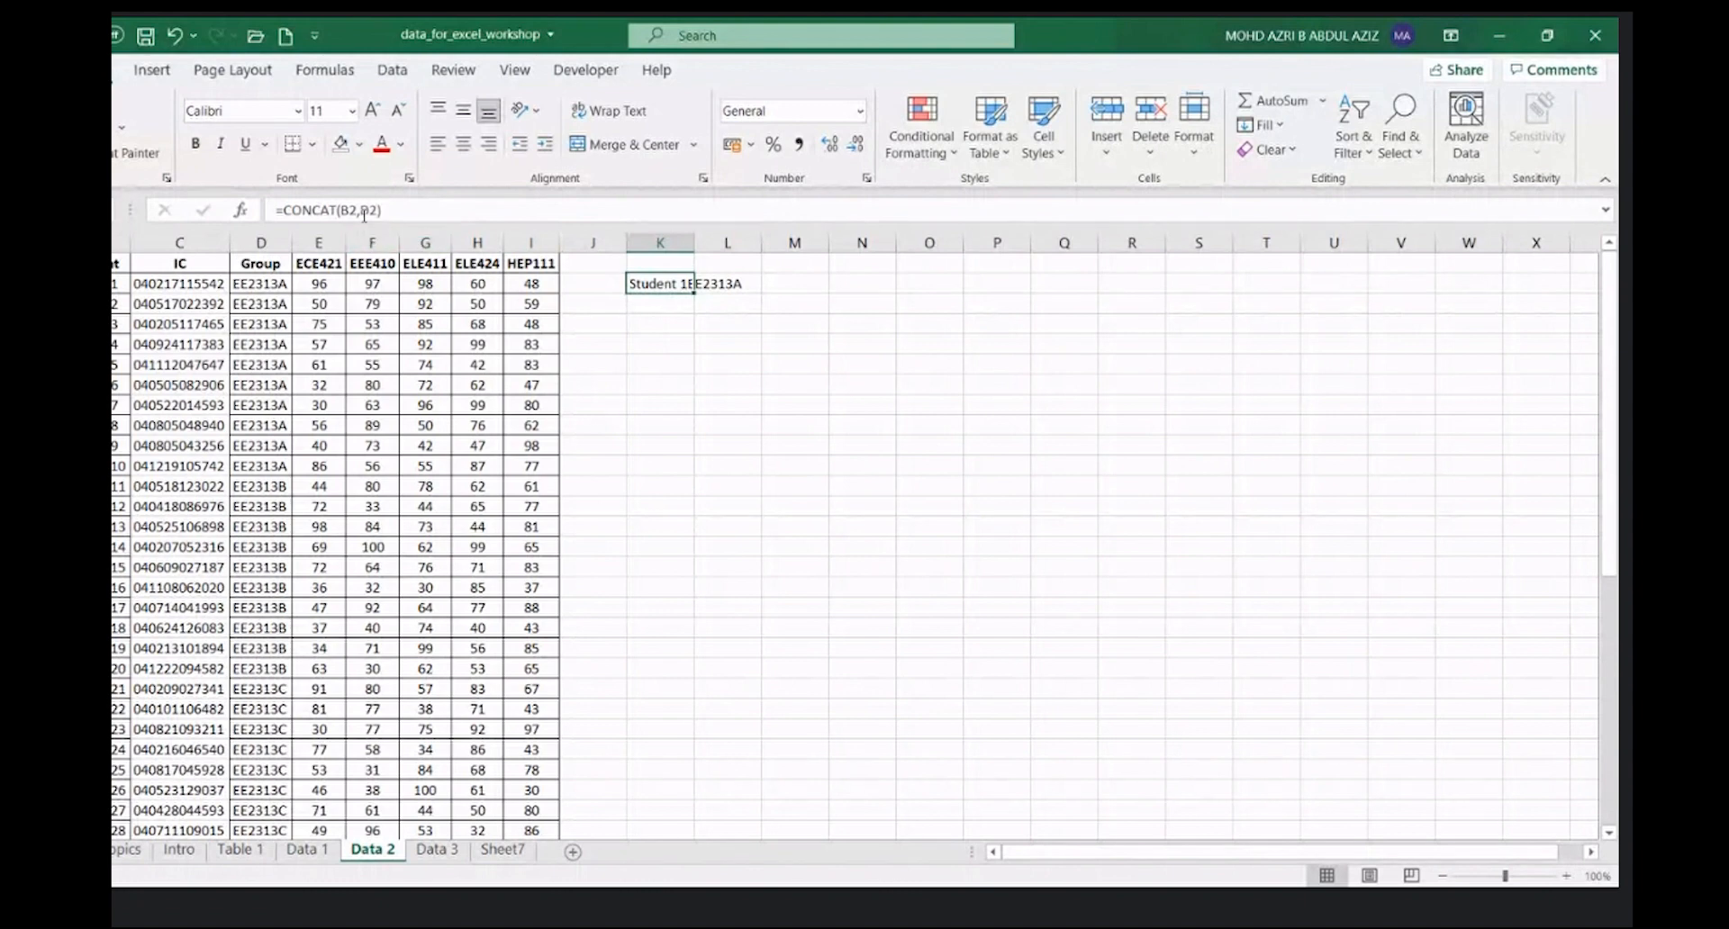
{"action": "left_click", "coordinate": [420, 215]}
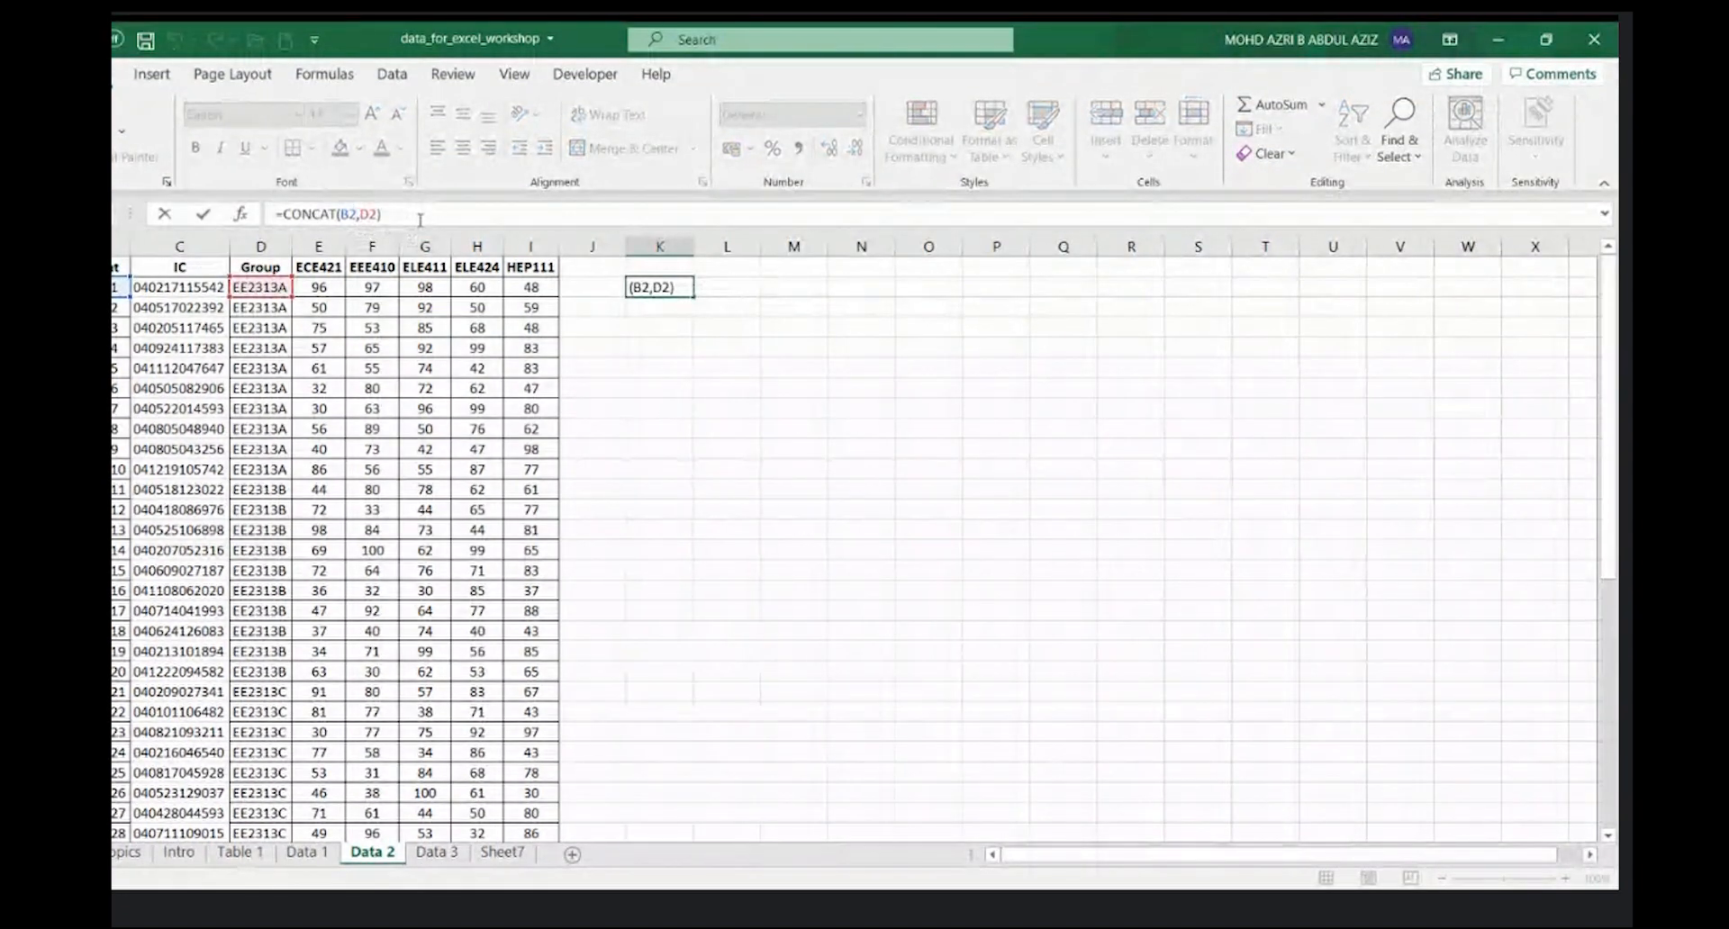
{"action": "type", "text": ","}
{"action": "type", "text": "\"\""}
{"action": "type", "text": " from \","}
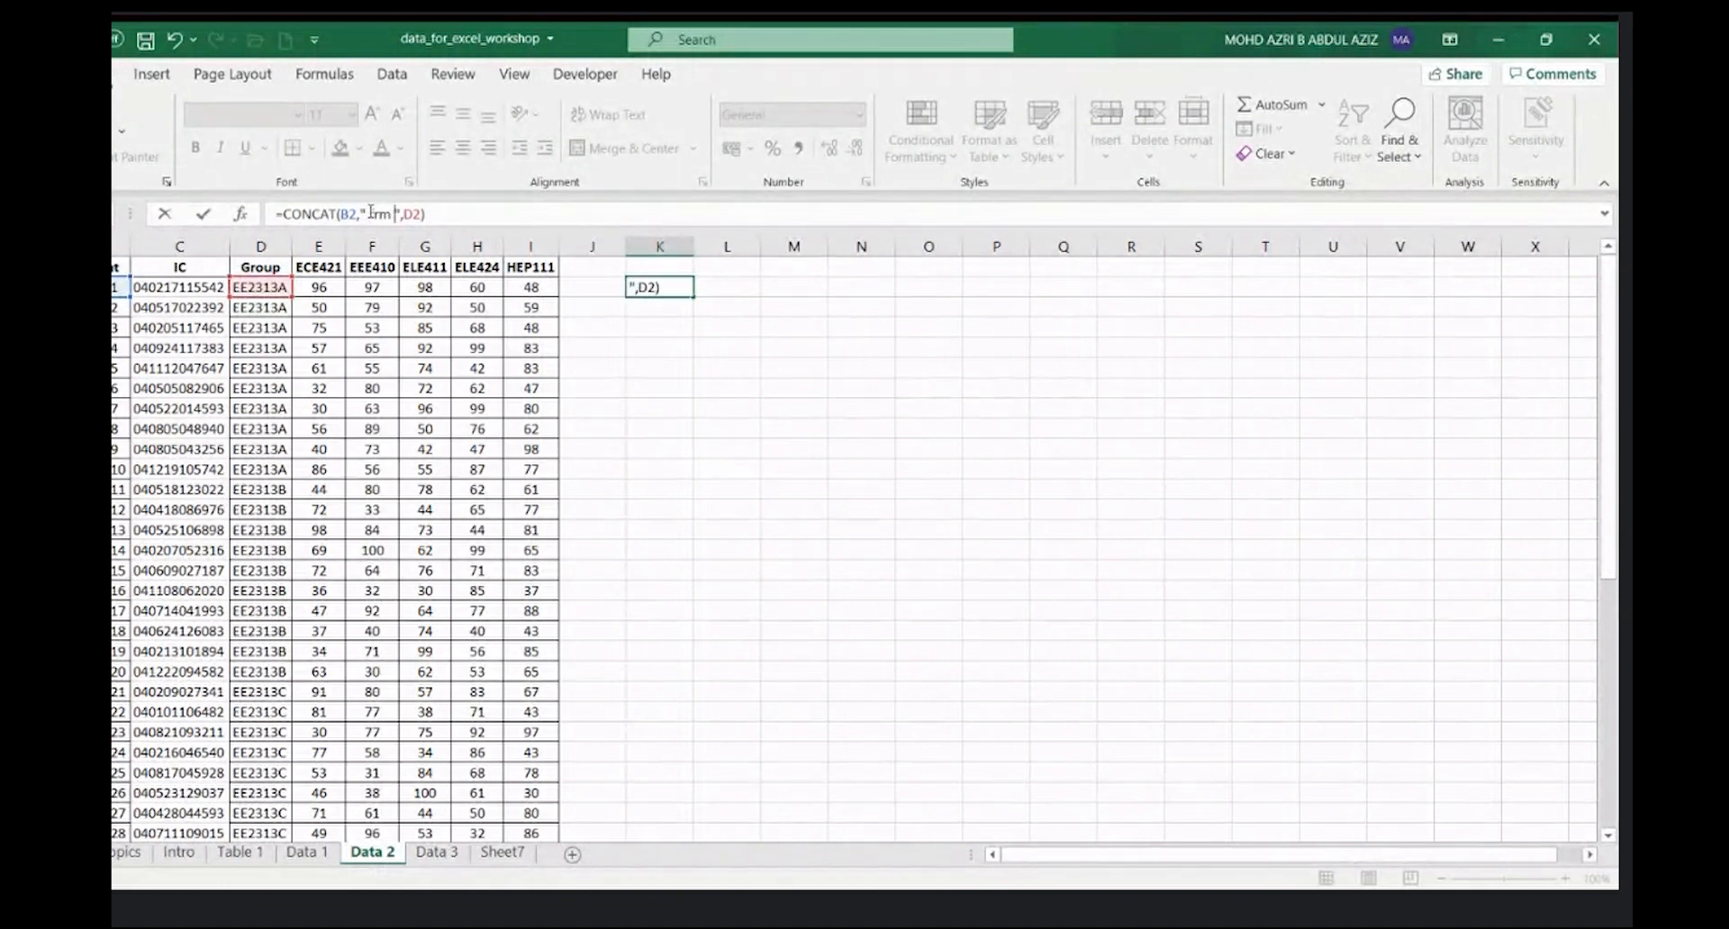
{"action": "key", "text": "BackSpace"}
{"action": "key", "text": "BackSpace"}
{"action": "type", "text": "om grou"}
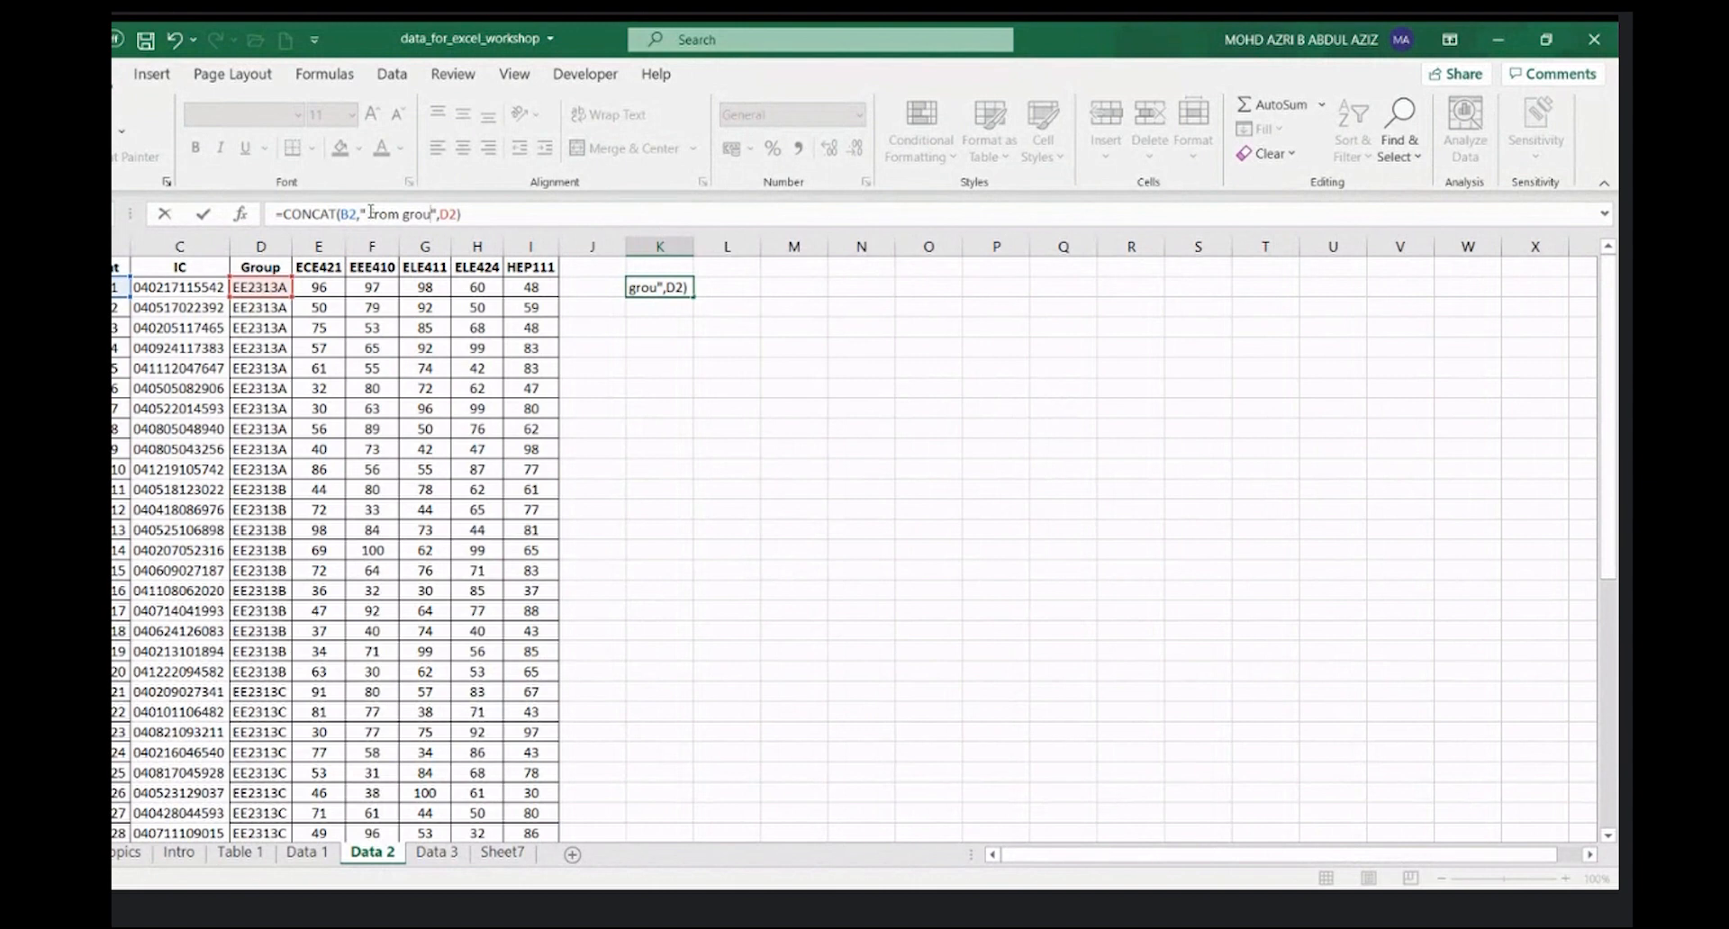
{"action": "type", "text": "p"}
{"action": "left_click", "coordinate": [369, 214]}
{"action": "left_click", "coordinate": [439, 214]}
{"action": "key", "text": "Return"}
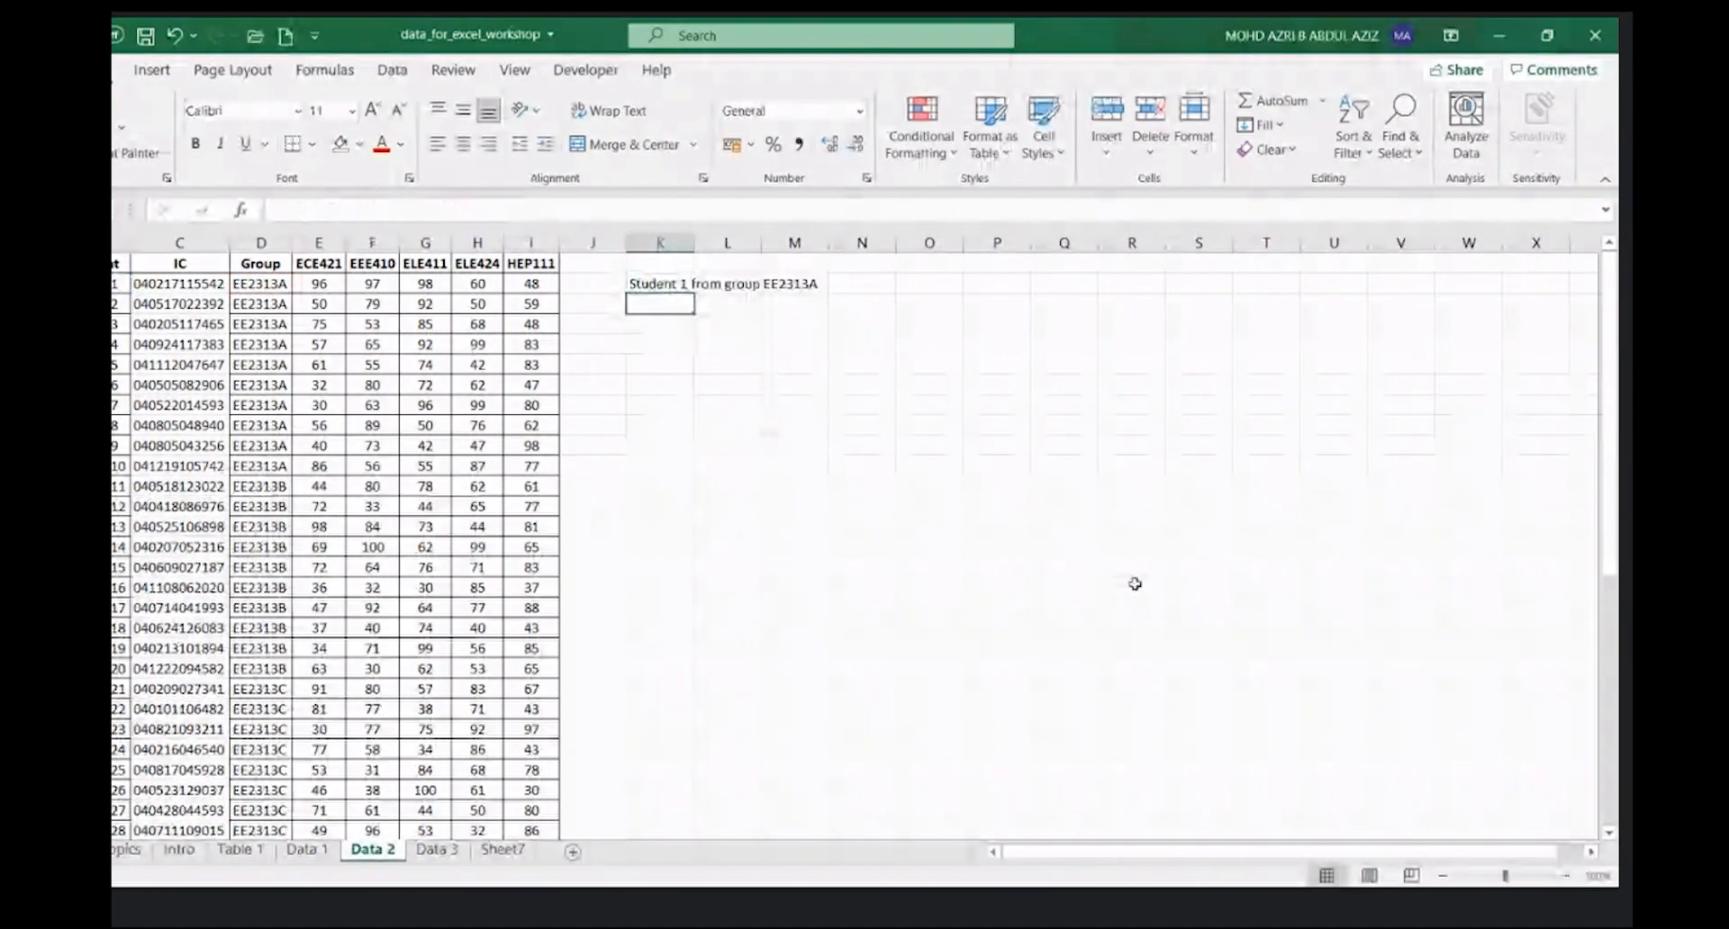
- Enlarge the Data 2 view and examine the CONCAT result and formula in K2 against the source columns
{"action": "scroll", "coordinate": [1134, 583], "scroll_direction": "up", "scroll_amount": 2, "text": "ctrl"}
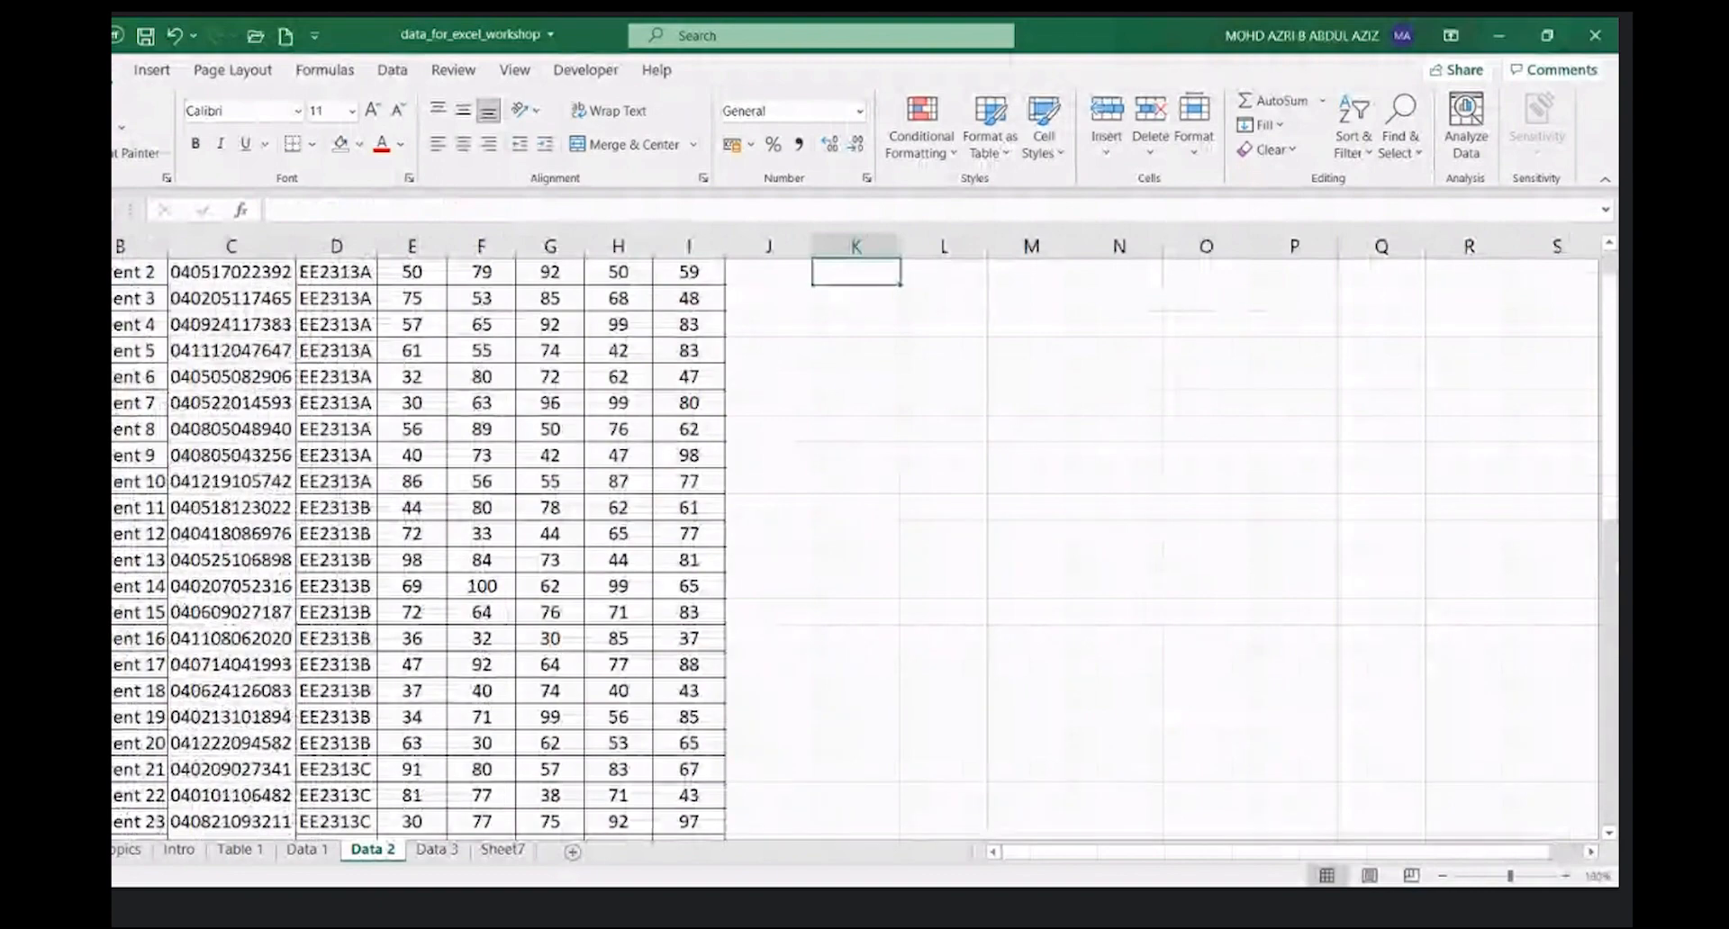
{"action": "scroll", "coordinate": [1144, 501], "scroll_direction": "down", "scroll_amount": 2, "text": "ctrl"}
{"action": "scroll", "coordinate": [1144, 502], "scroll_direction": "up", "scroll_amount": 5, "text": "ctrl"}
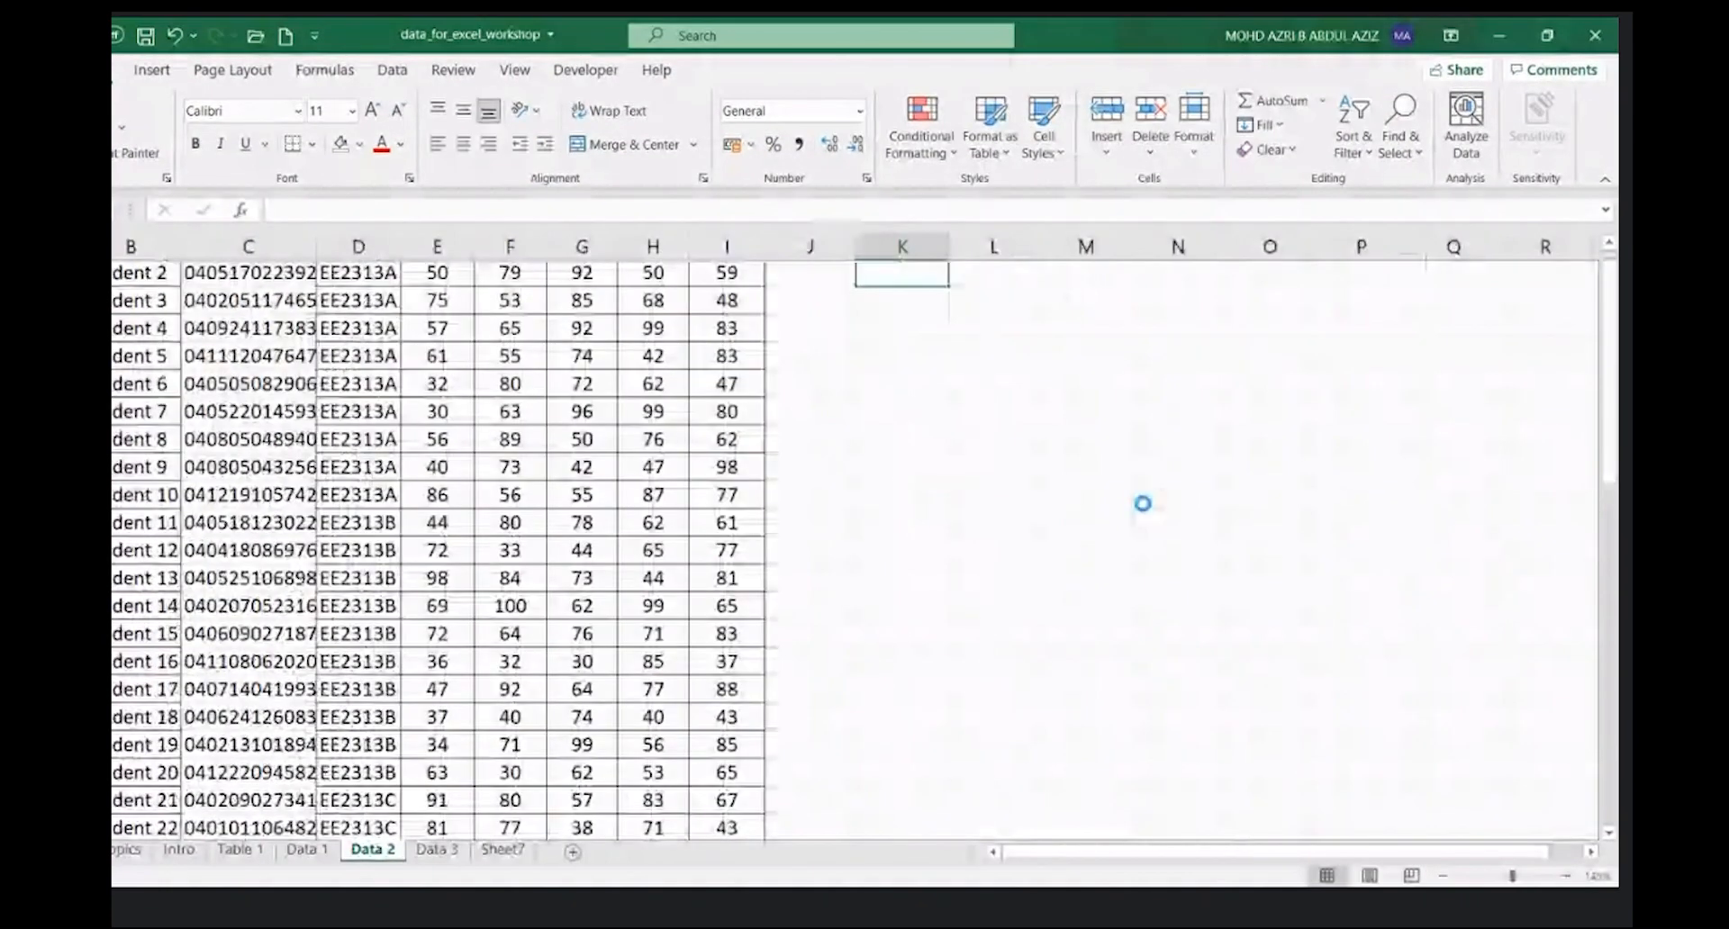
{"action": "left_click_drag", "start_coordinate": [1612, 434], "coordinate": [1612, 410]}
{"action": "left_click_drag", "start_coordinate": [1247, 852], "coordinate": [1285, 855]}
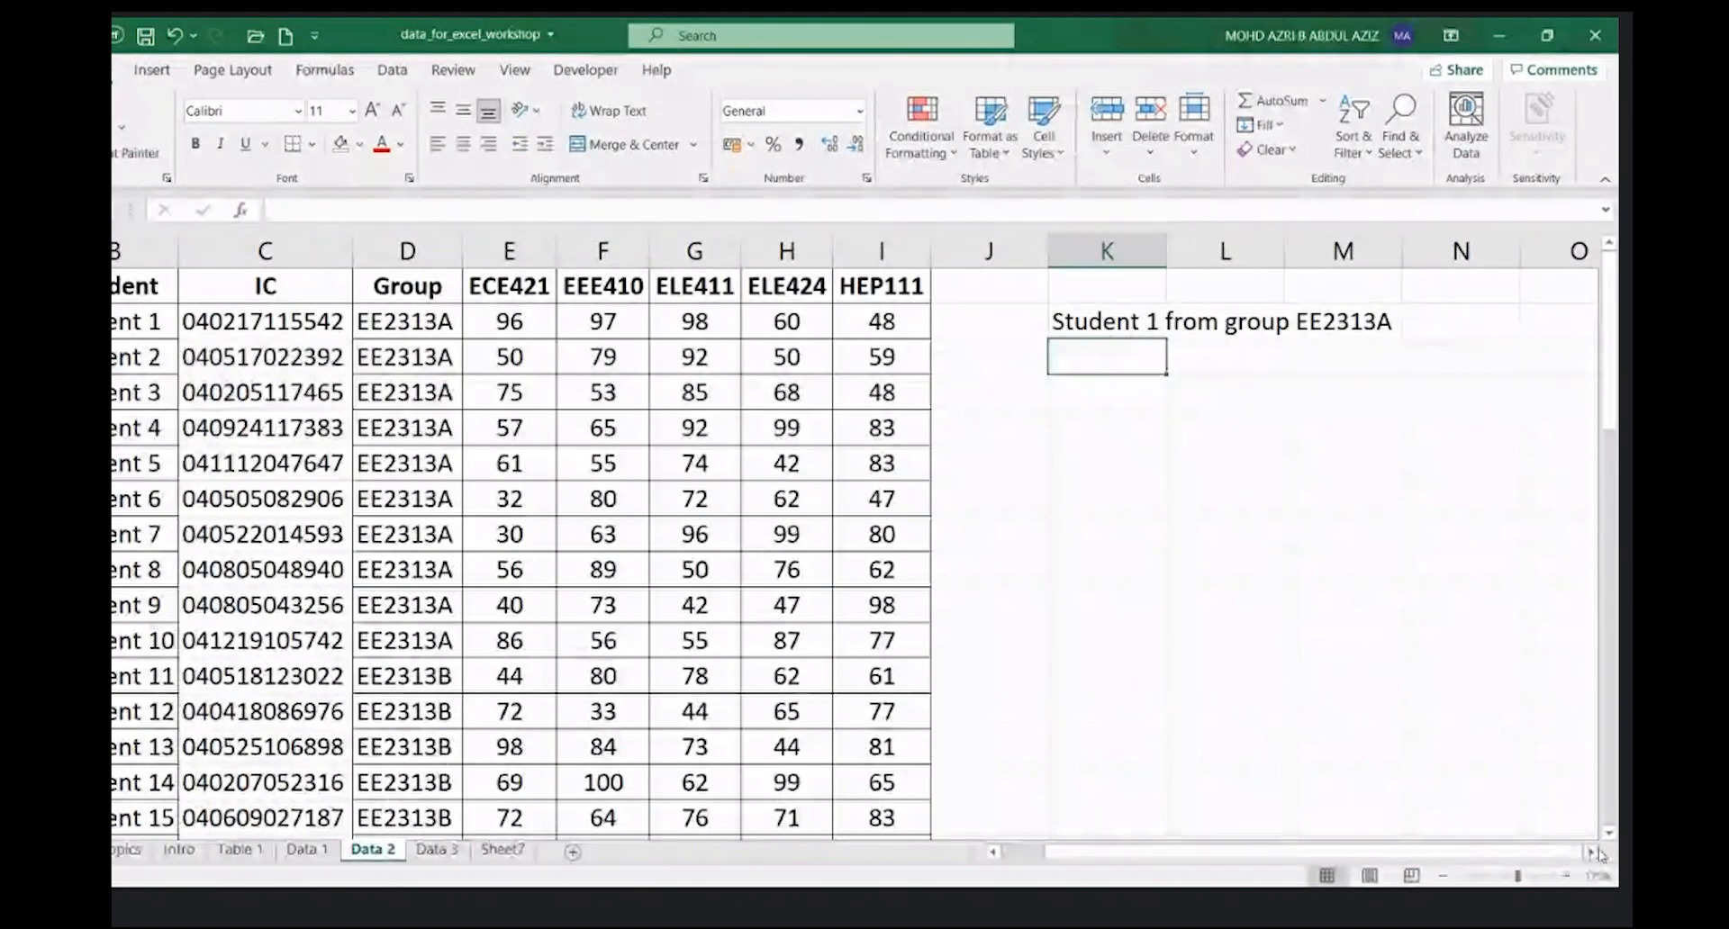
{"action": "left_click", "coordinate": [1592, 856]}
{"action": "left_click", "coordinate": [1593, 854]}
{"action": "left_click", "coordinate": [1593, 853]}
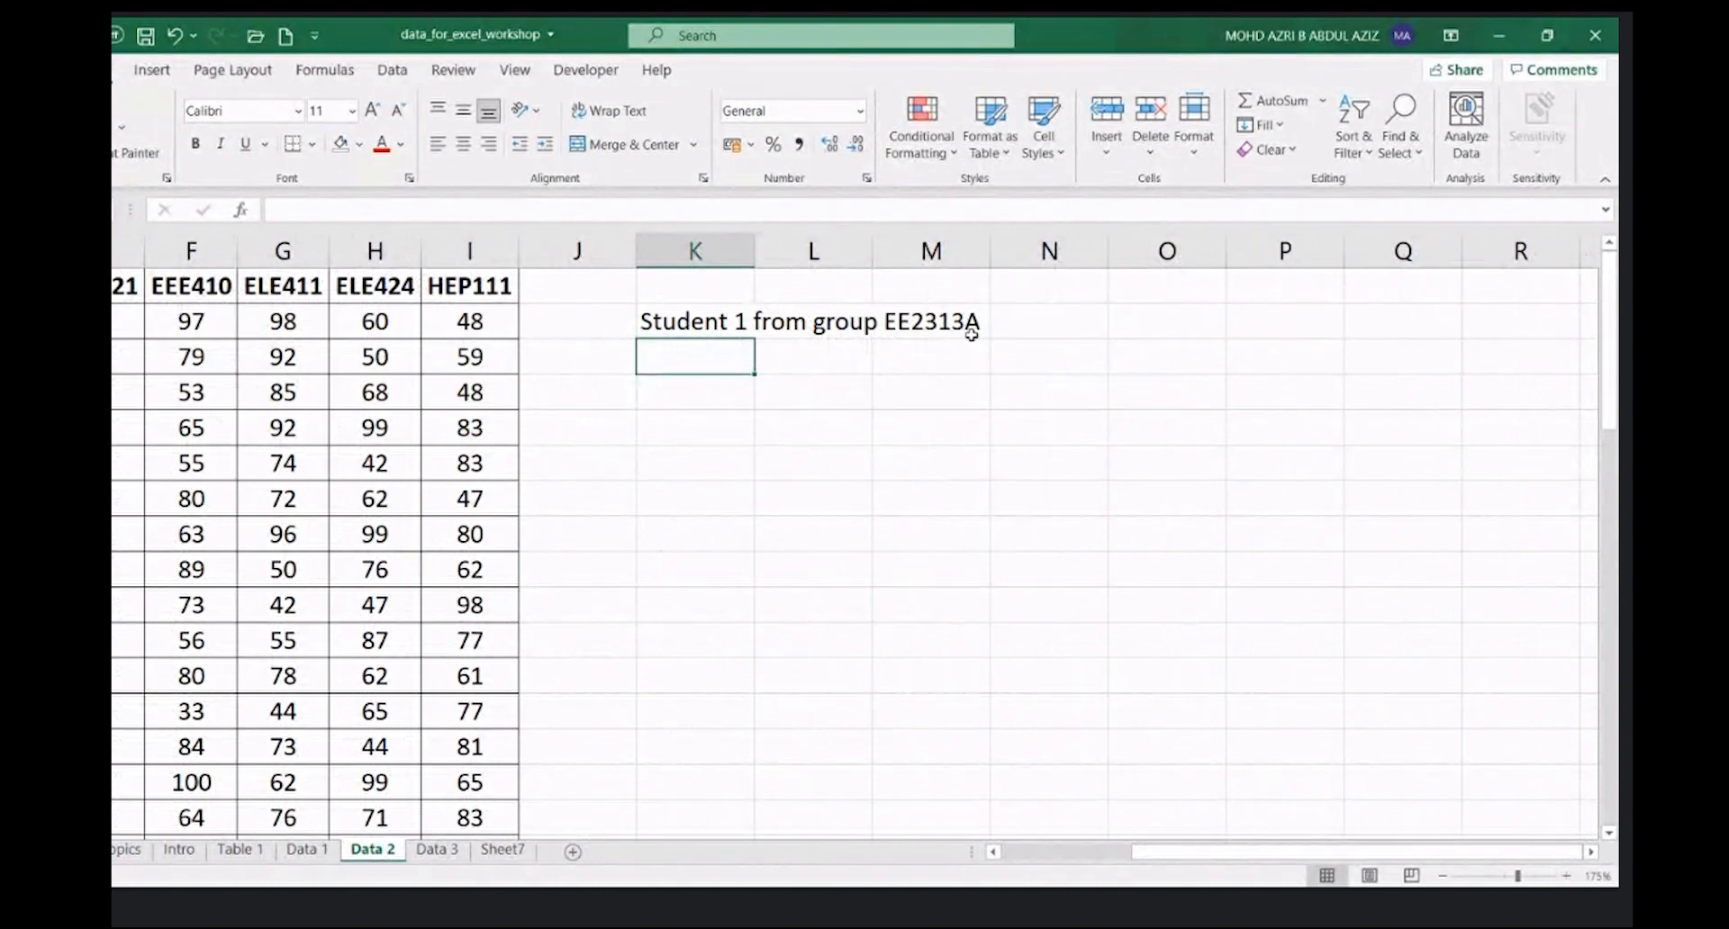
{"action": "left_click", "coordinate": [689, 321]}
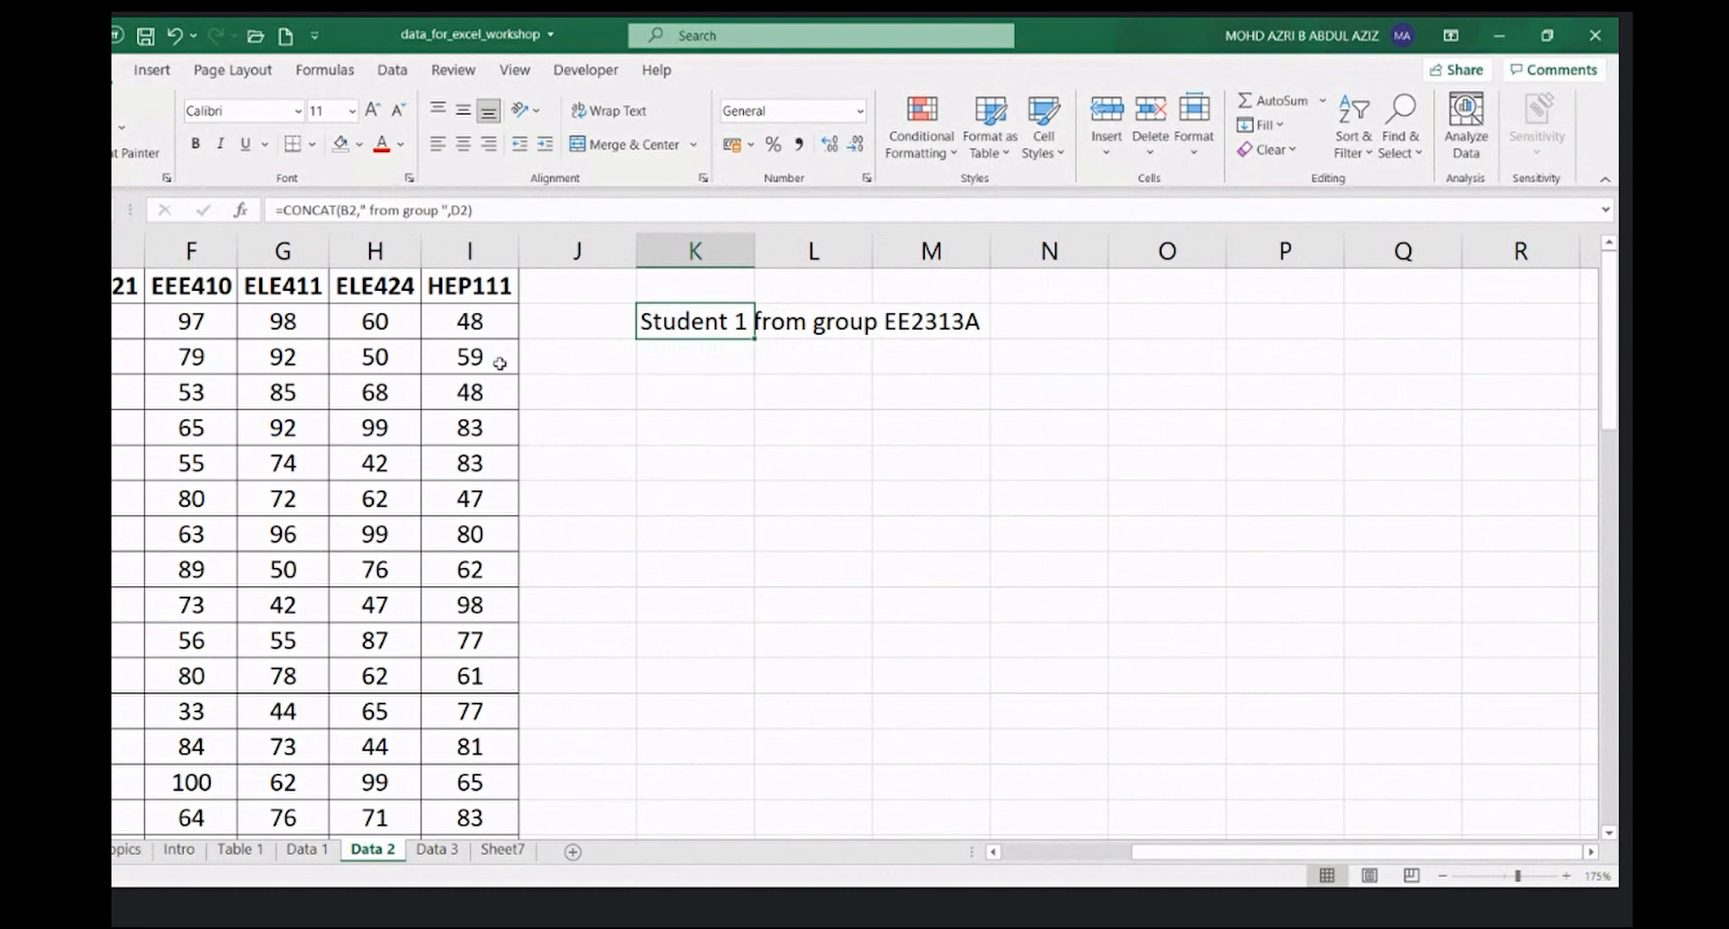
{"action": "left_click_drag", "start_coordinate": [1218, 857], "coordinate": [1091, 857]}
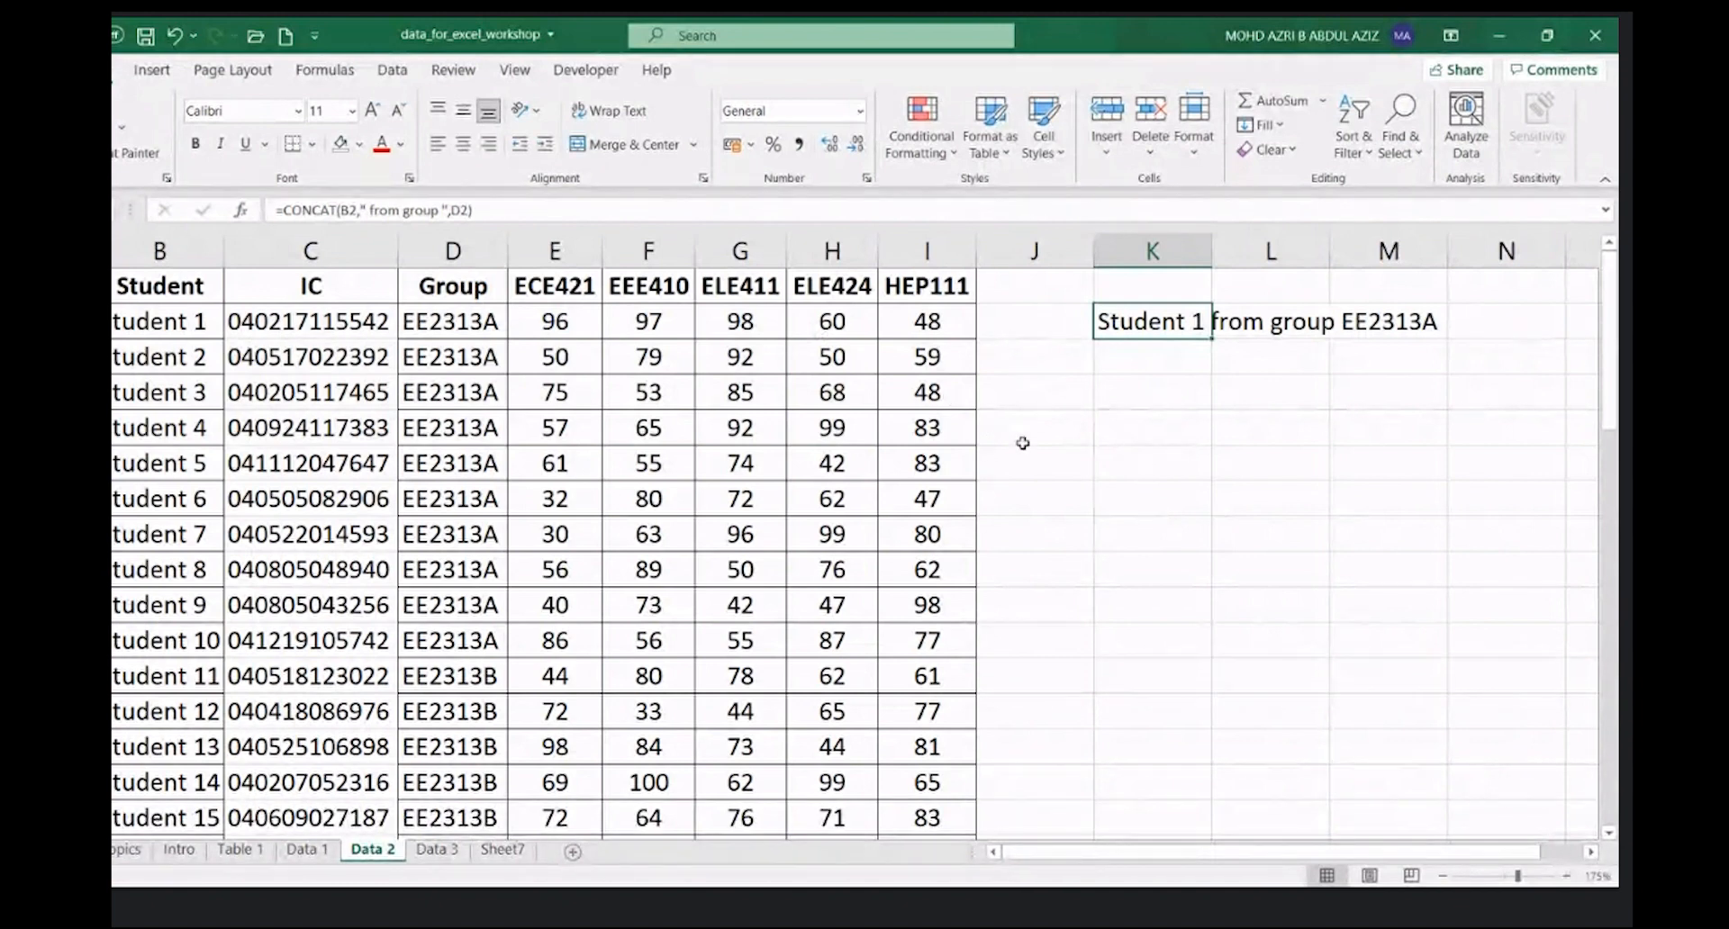
{"action": "scroll", "coordinate": [1023, 443], "scroll_direction": "down", "scroll_amount": 4}
{"action": "scroll", "coordinate": [1023, 443], "scroll_direction": "down", "scroll_amount": 1}
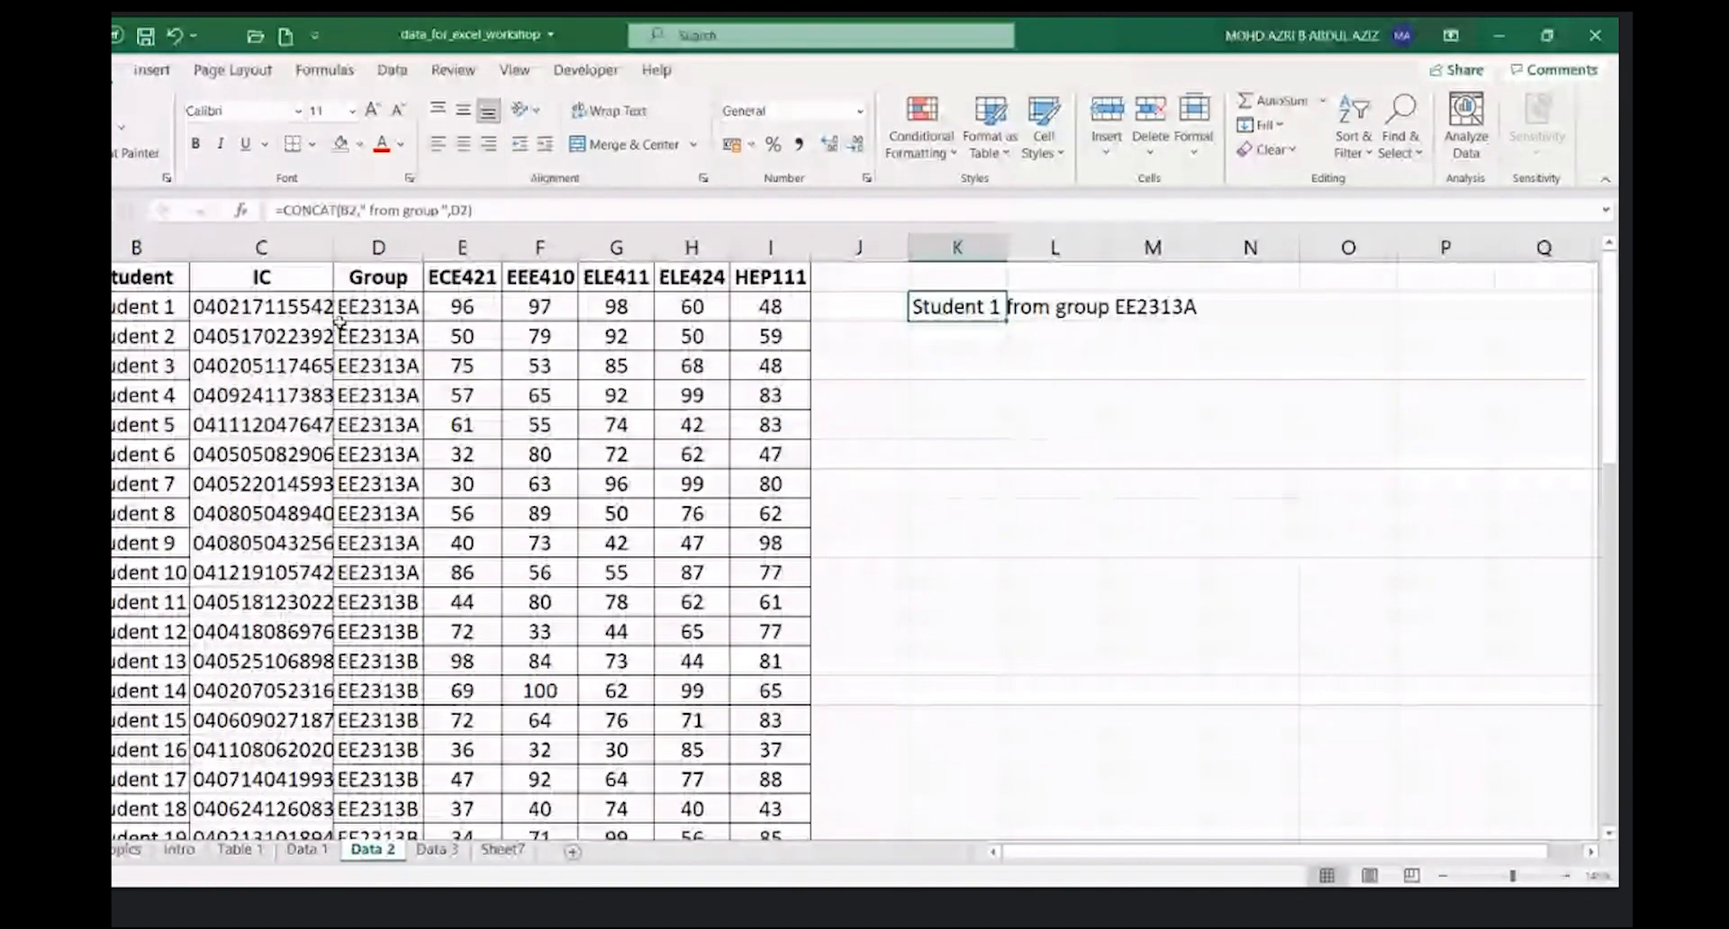
{"action": "left_click", "coordinate": [462, 309]}
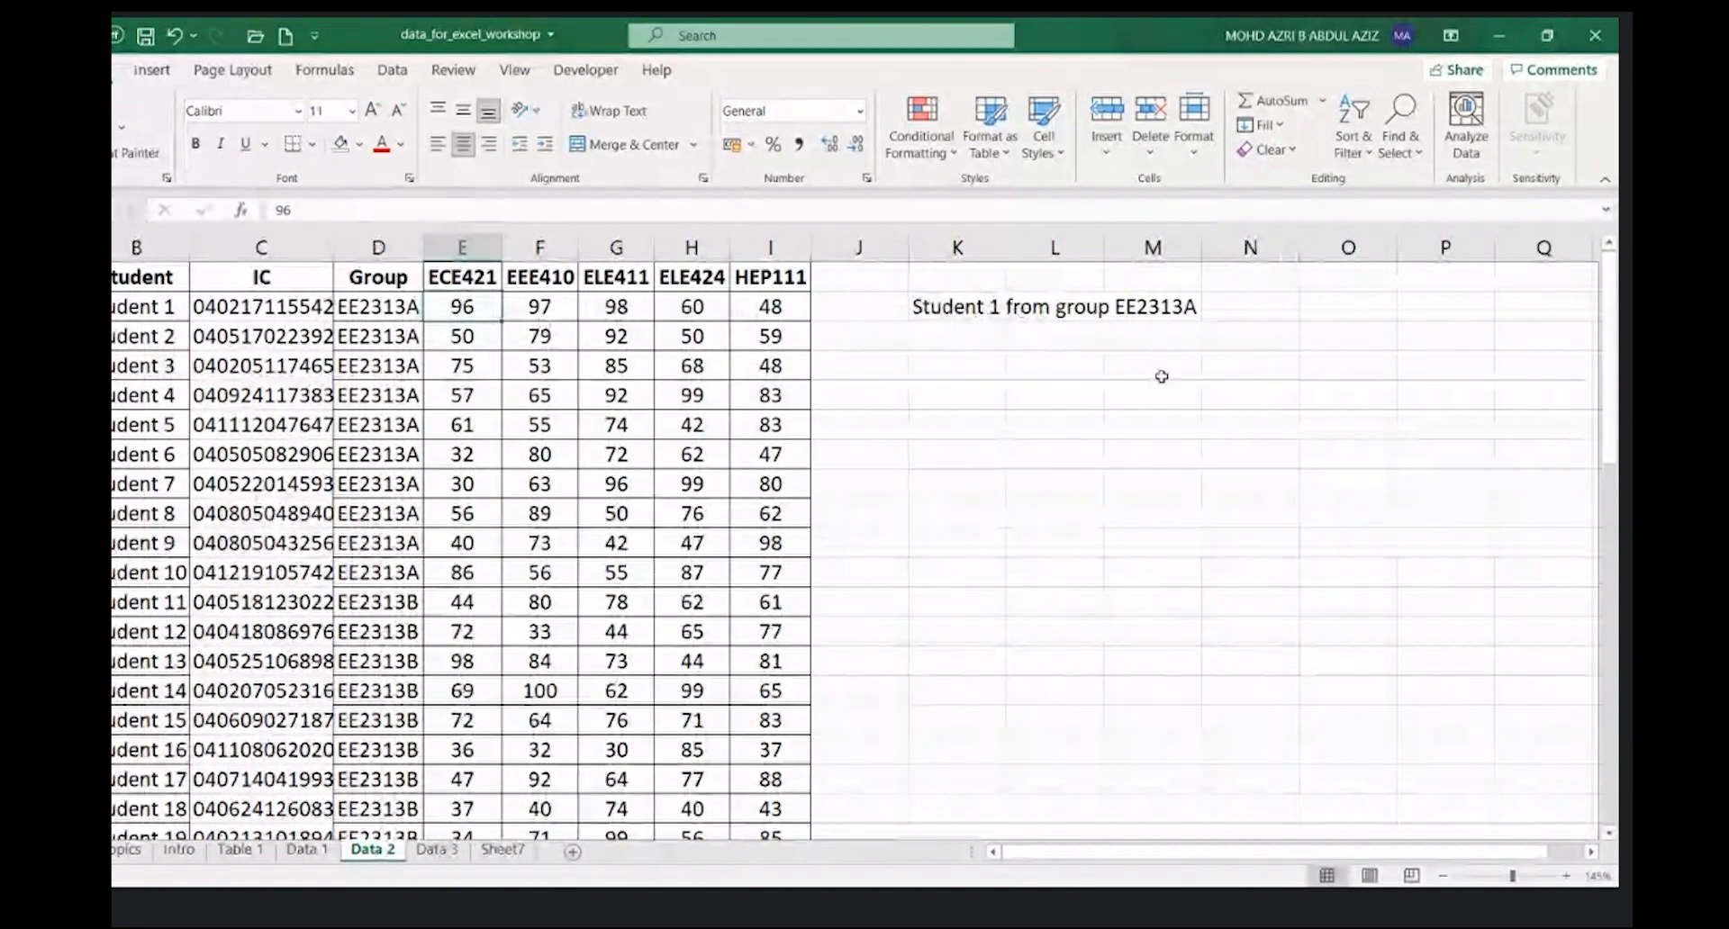
{"action": "left_click", "coordinate": [941, 311]}
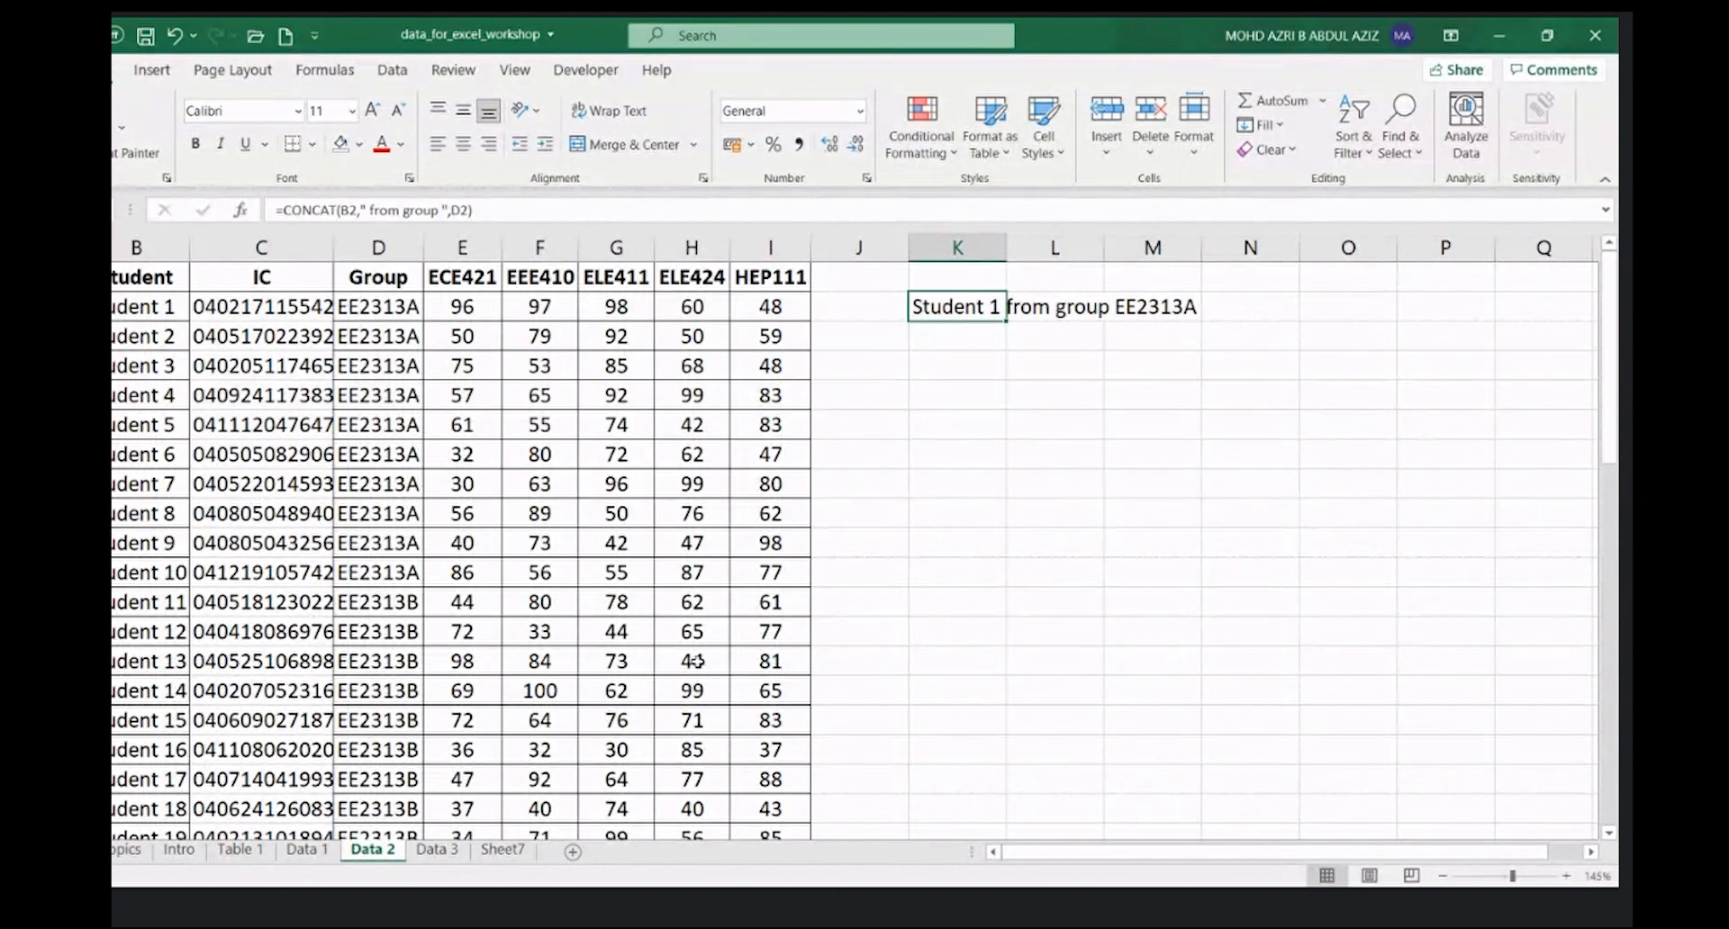
- Return to the Topics sheet and select the EXACT entry under Text Functions
{"action": "left_click", "coordinate": [131, 854]}
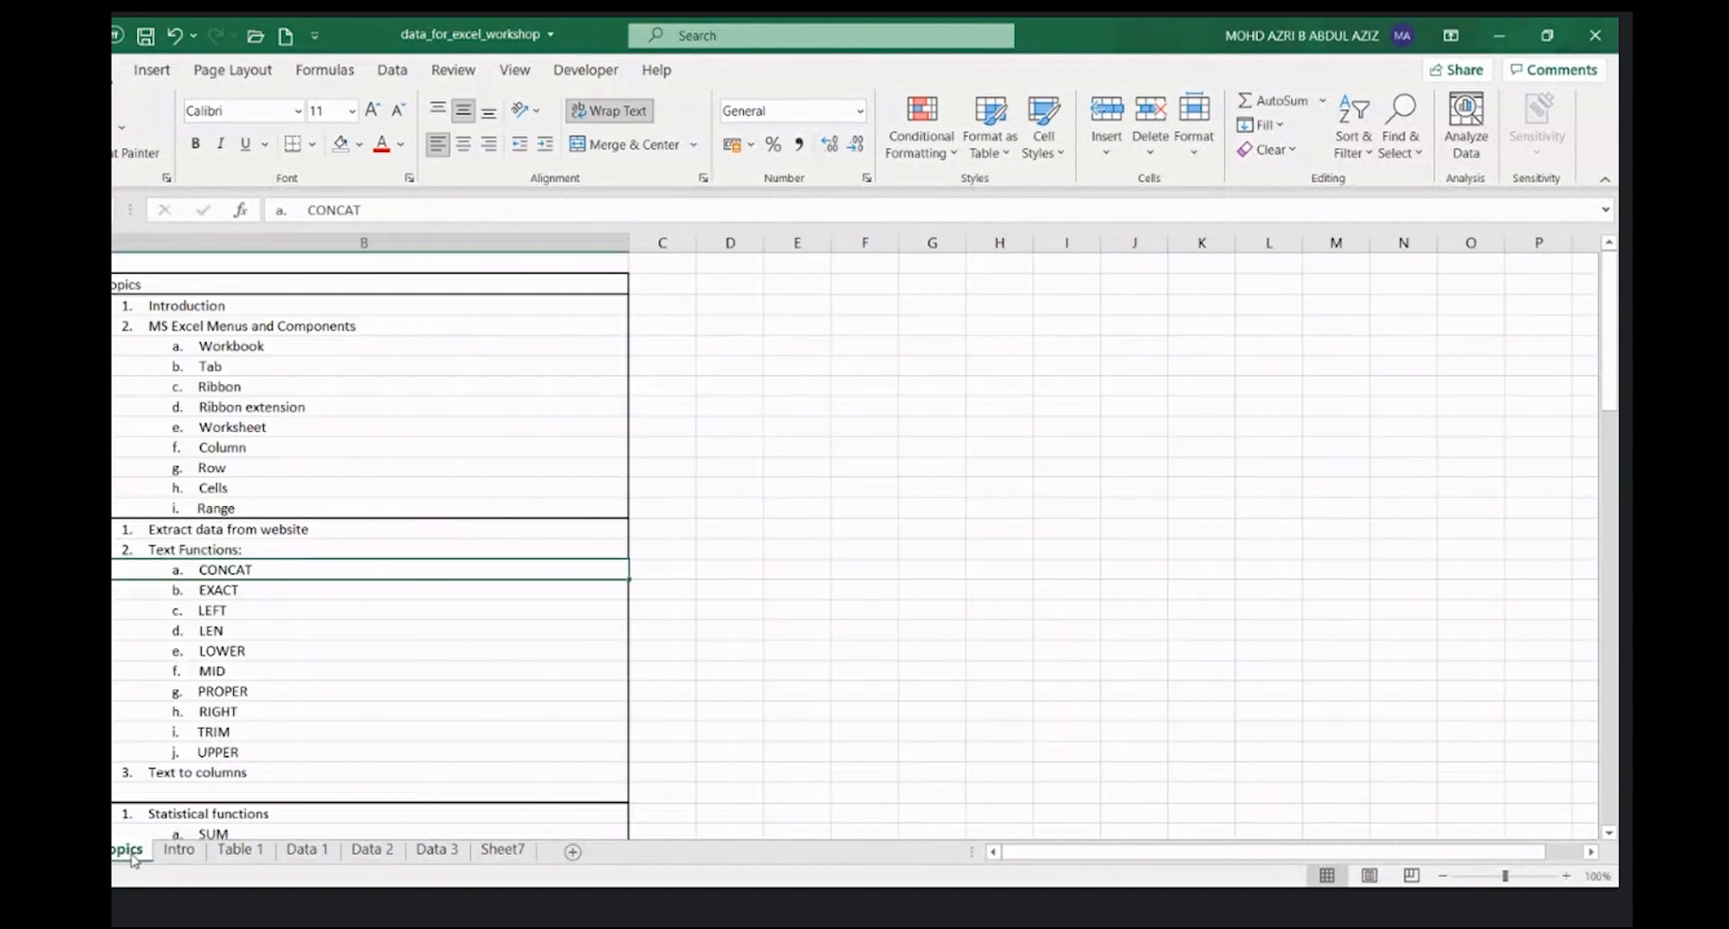
{"action": "left_click", "coordinate": [219, 595]}
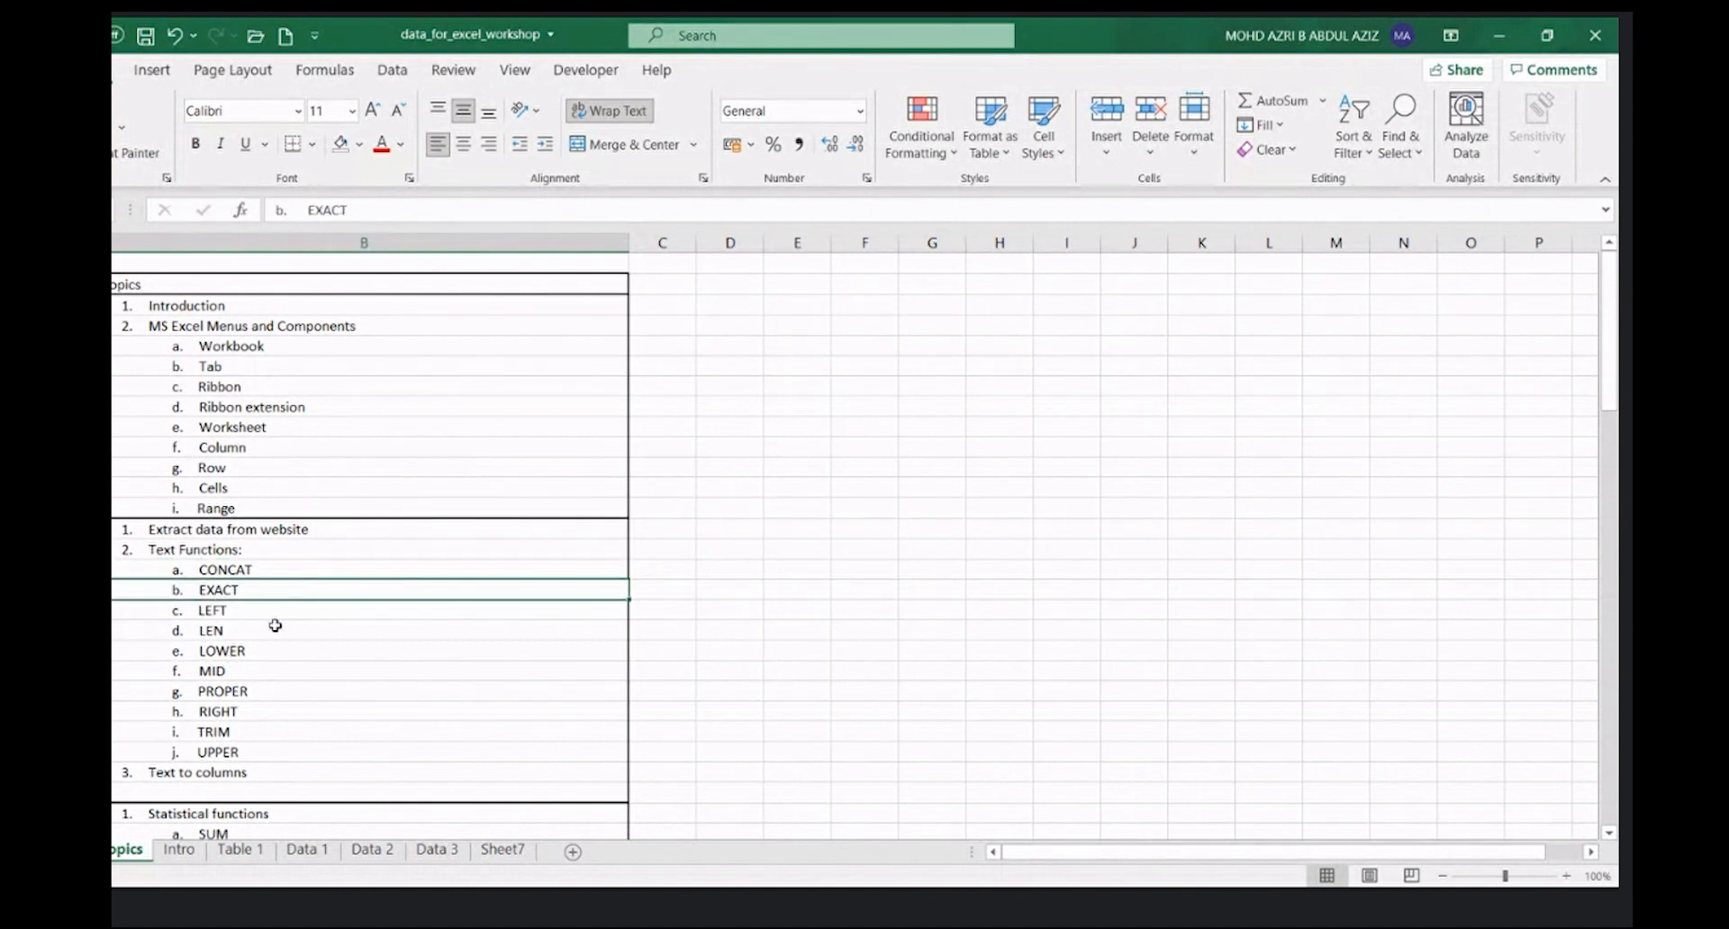
{"action": "key", "text": "super+d"}
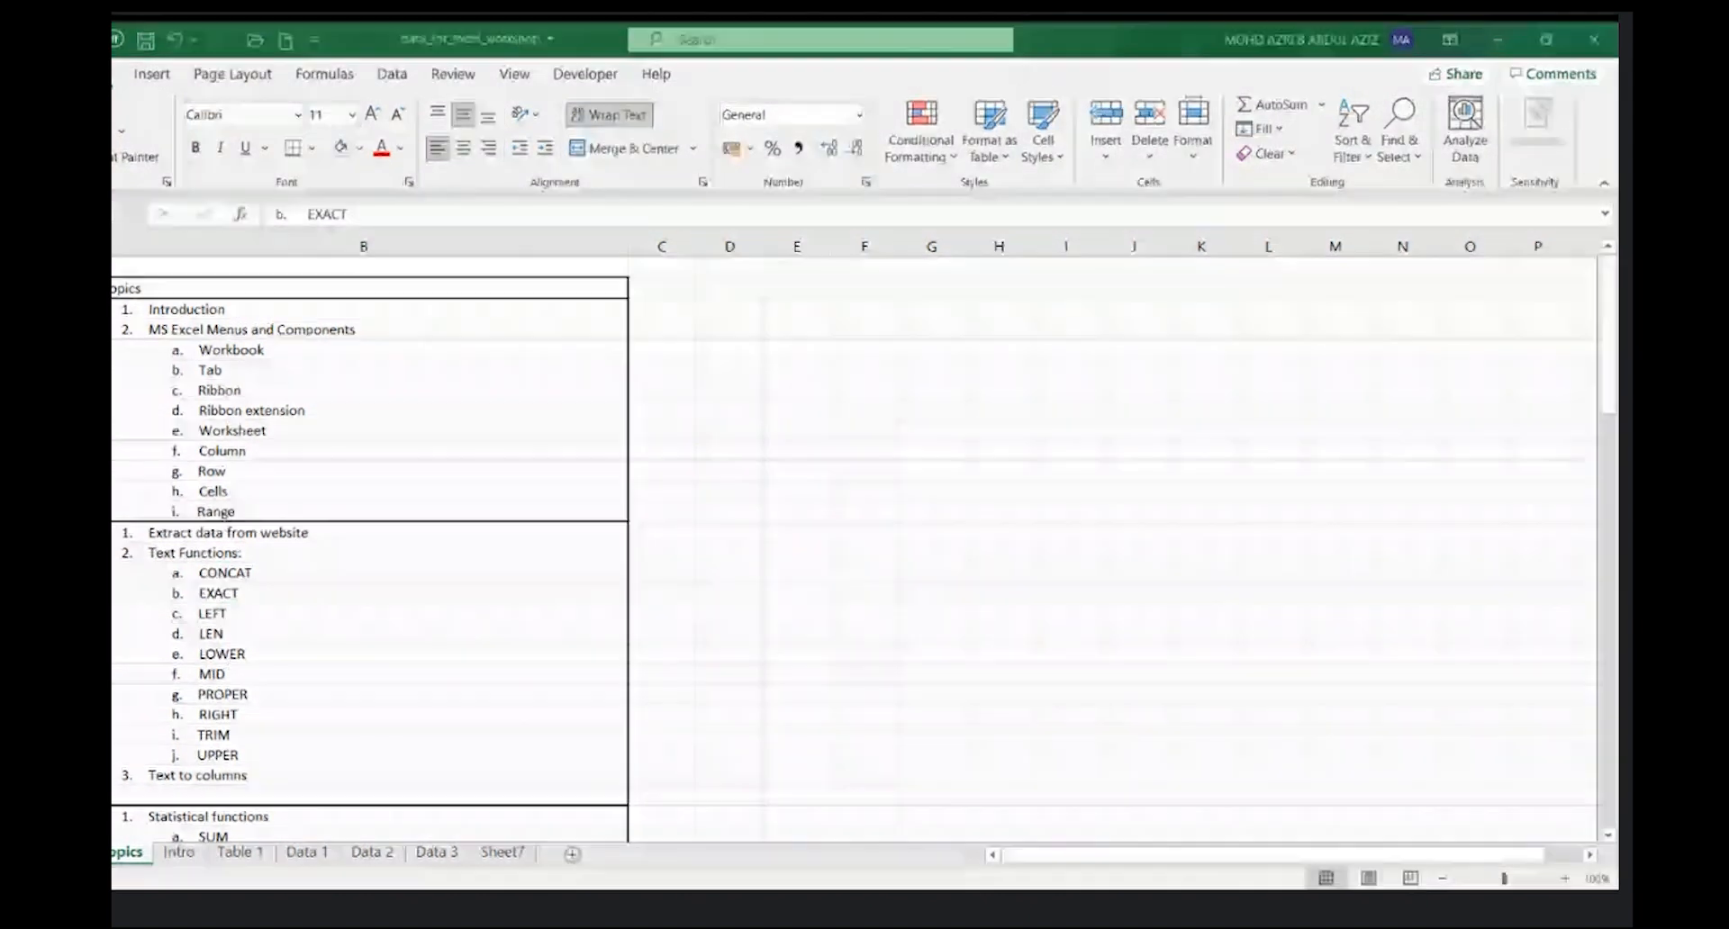